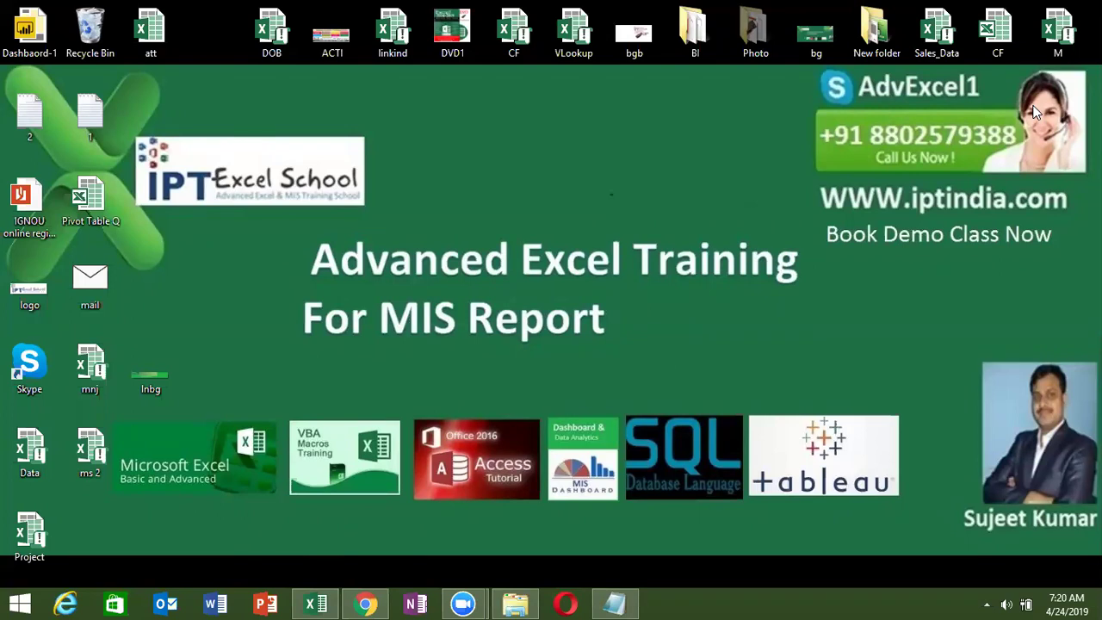
Step: Restore the Book1 workbook and switch to its empty Sheet3
click(315, 603)
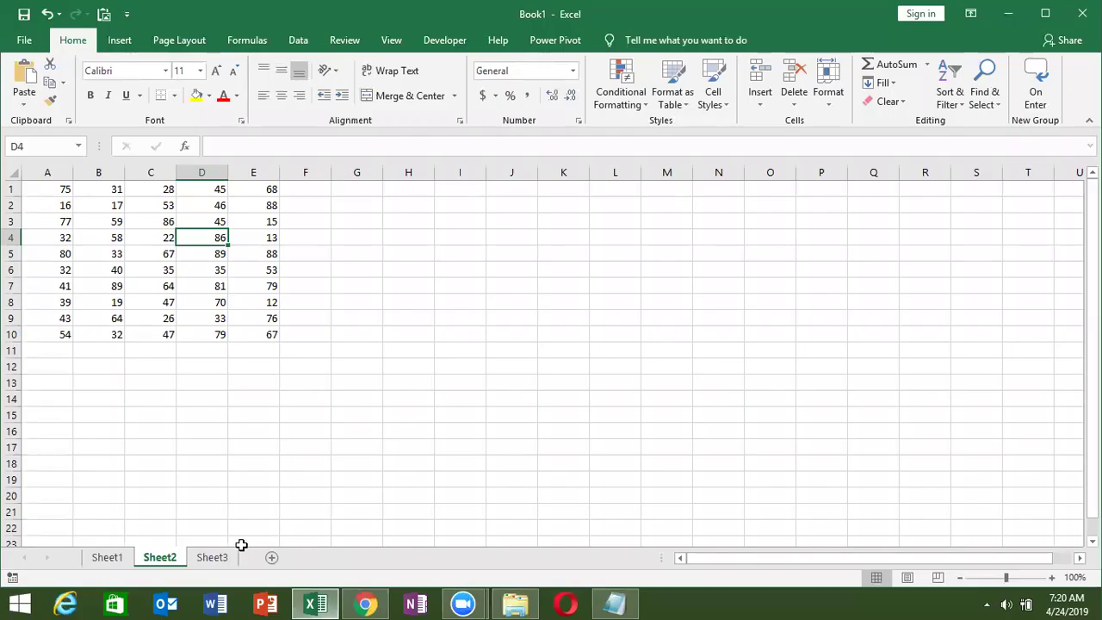
click(229, 557)
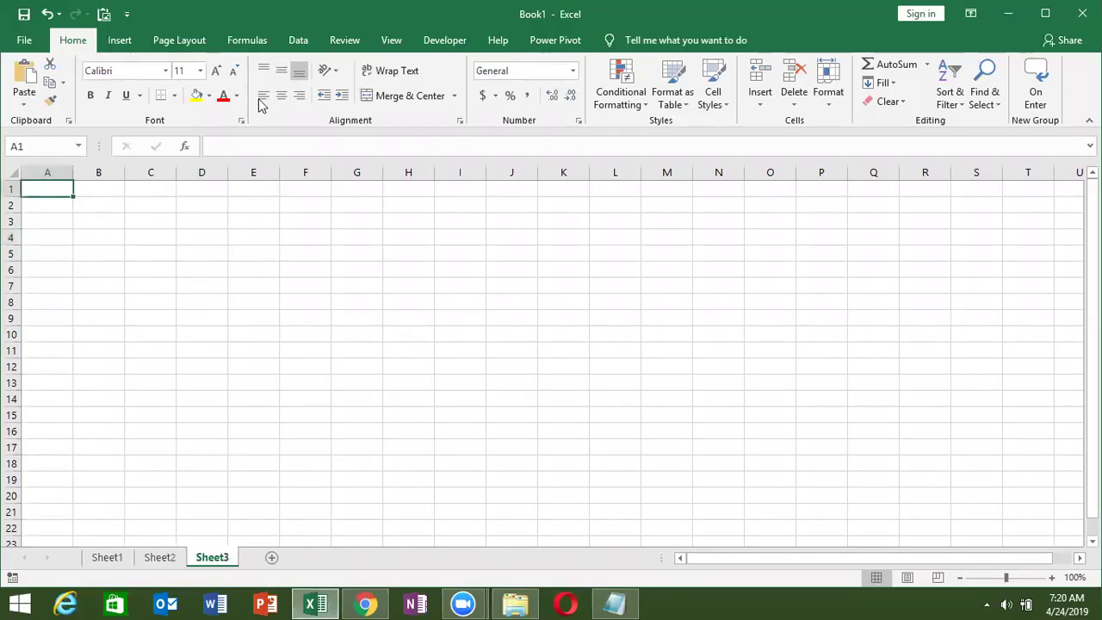
Step: Browse the Math & Trig, Text, Lookup & Reference and Logical function lists, ending on Math & Trig
click(249, 43)
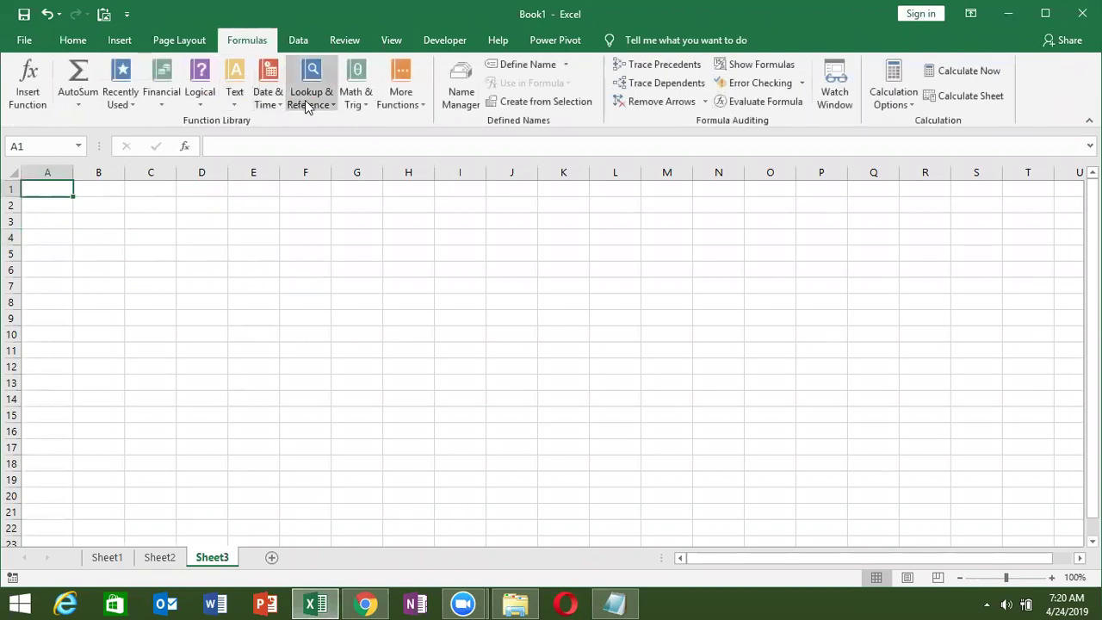
click(352, 103)
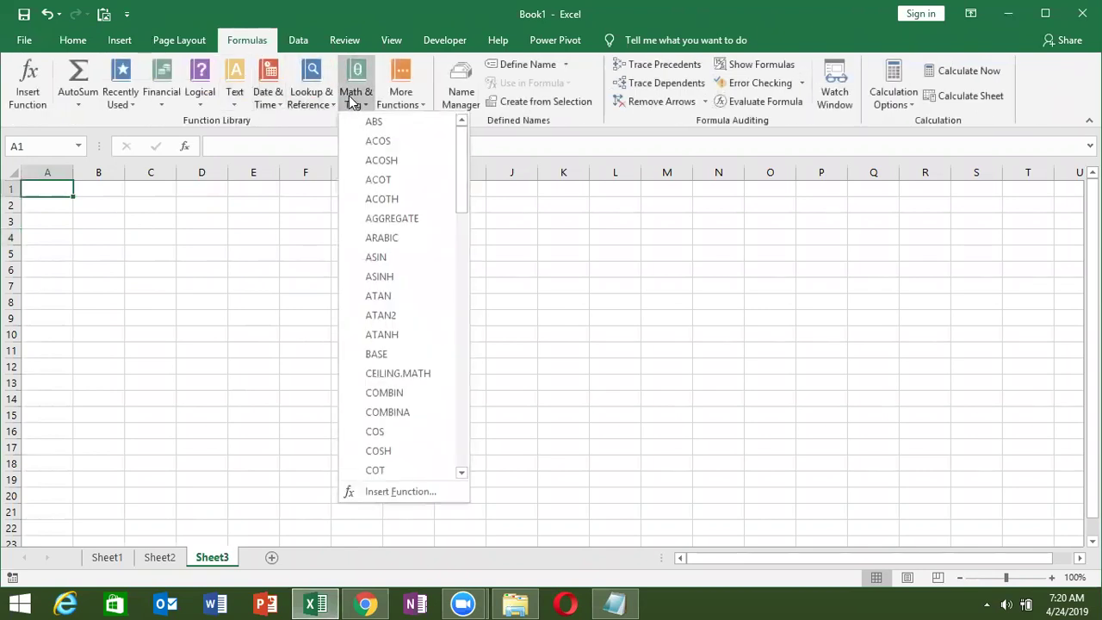
click(240, 76)
click(241, 76)
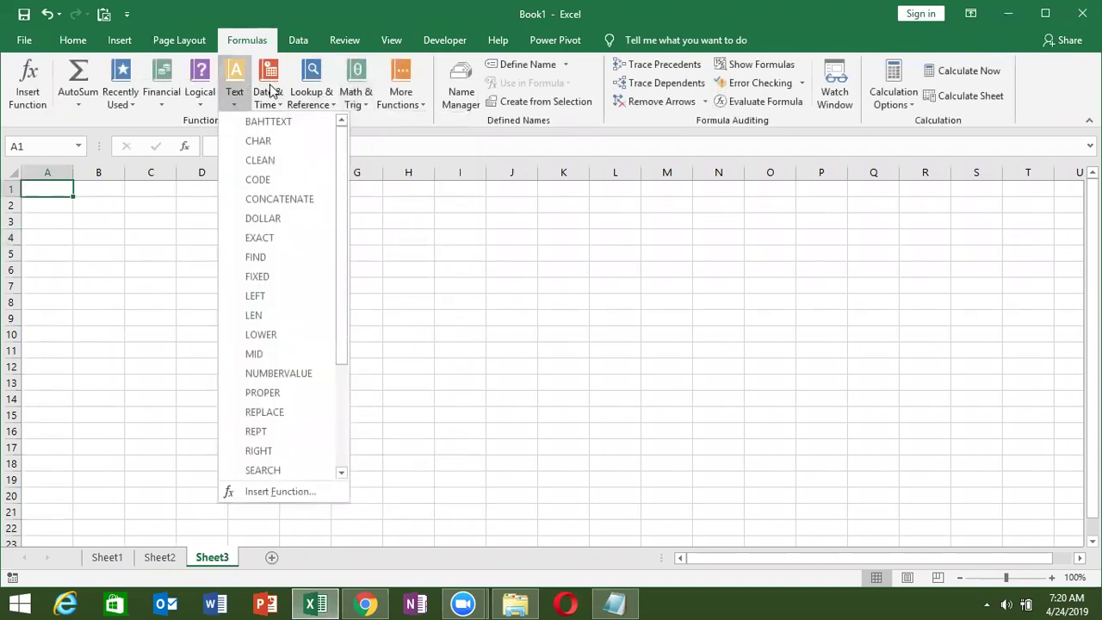
mouse_move(273, 90)
mouse_move(315, 104)
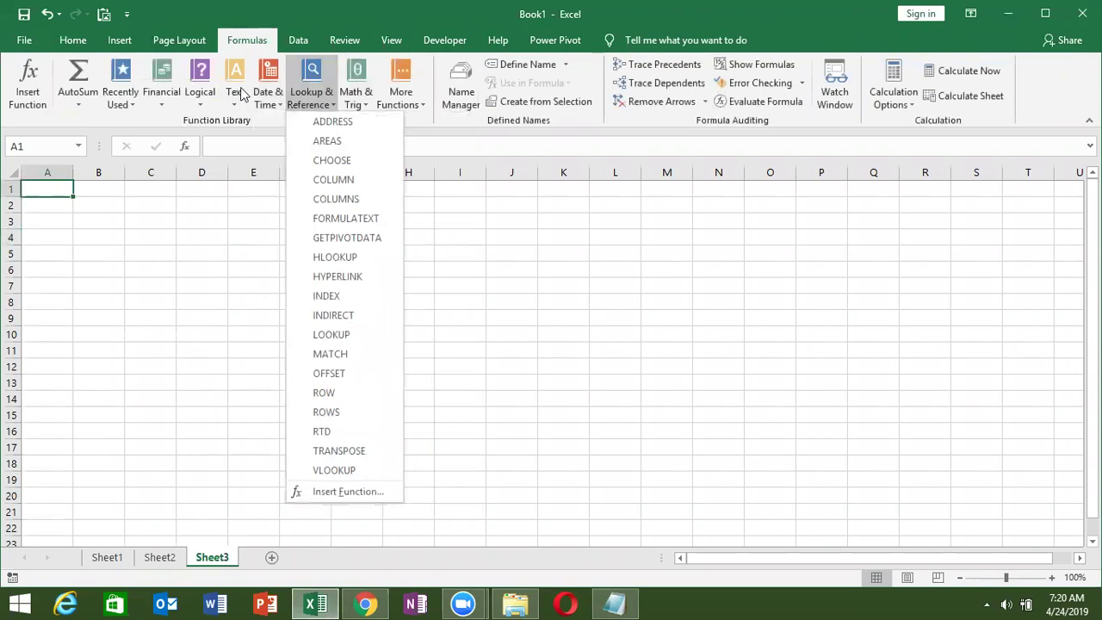
click(194, 95)
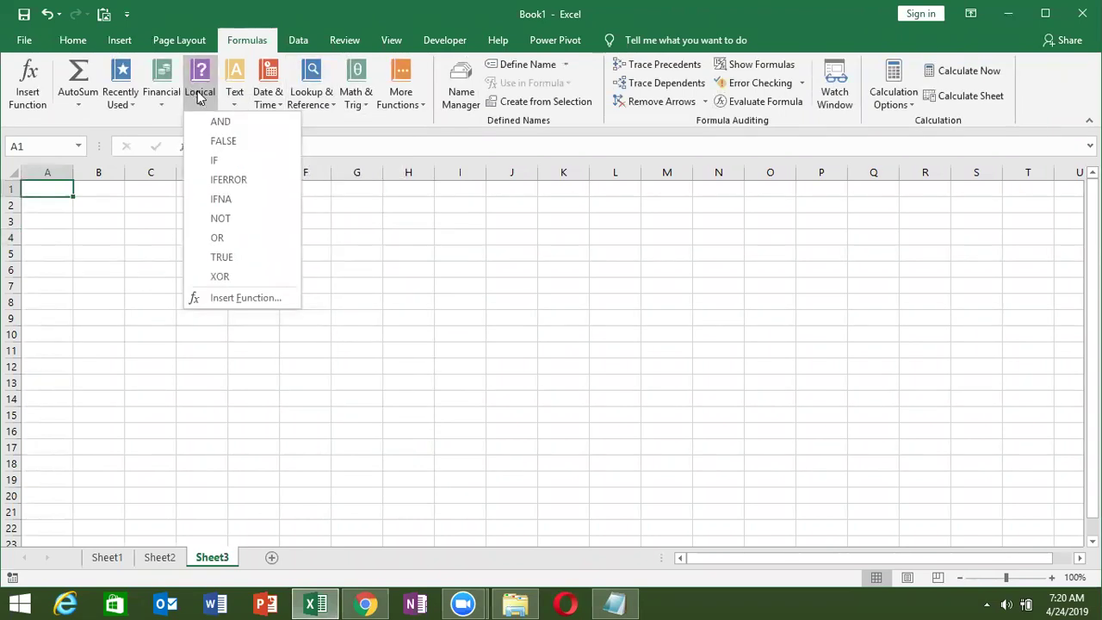
mouse_move(238, 98)
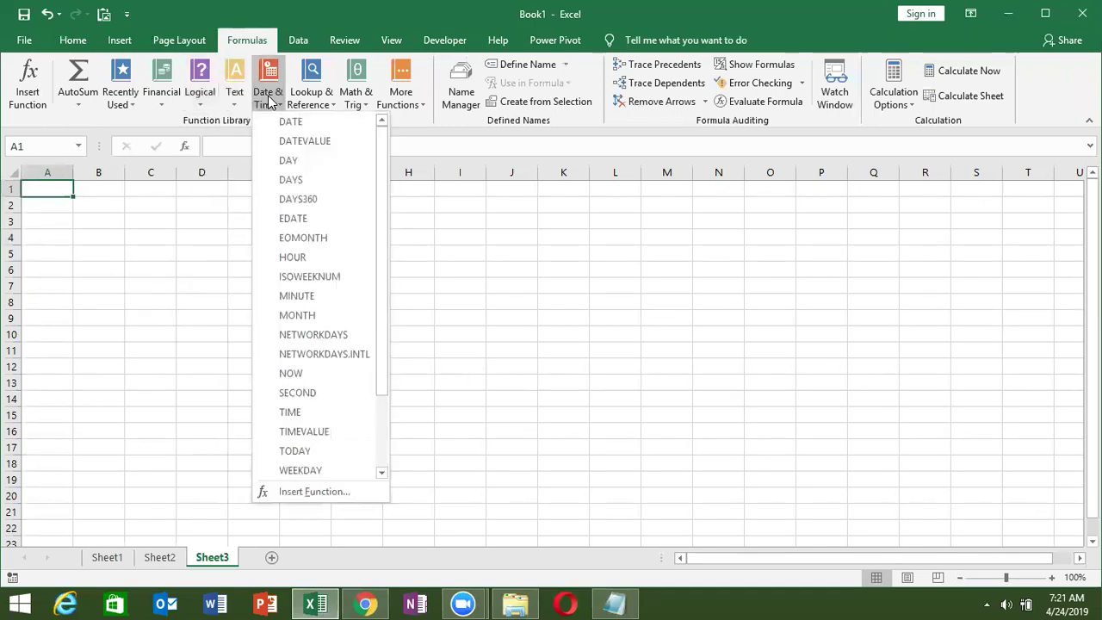
mouse_move(317, 101)
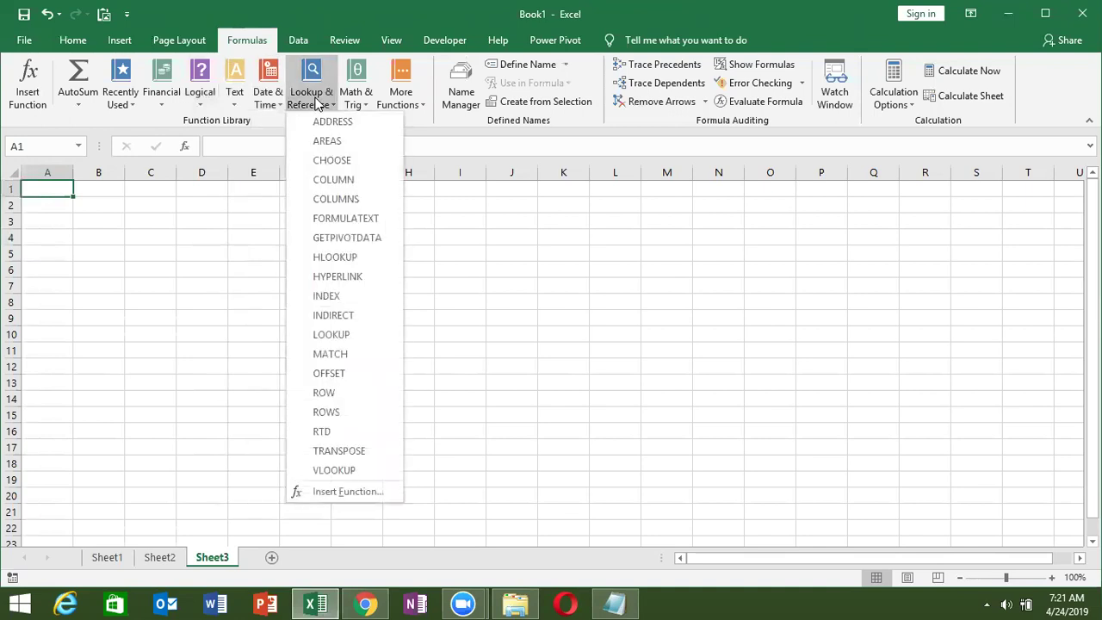
mouse_move(355, 102)
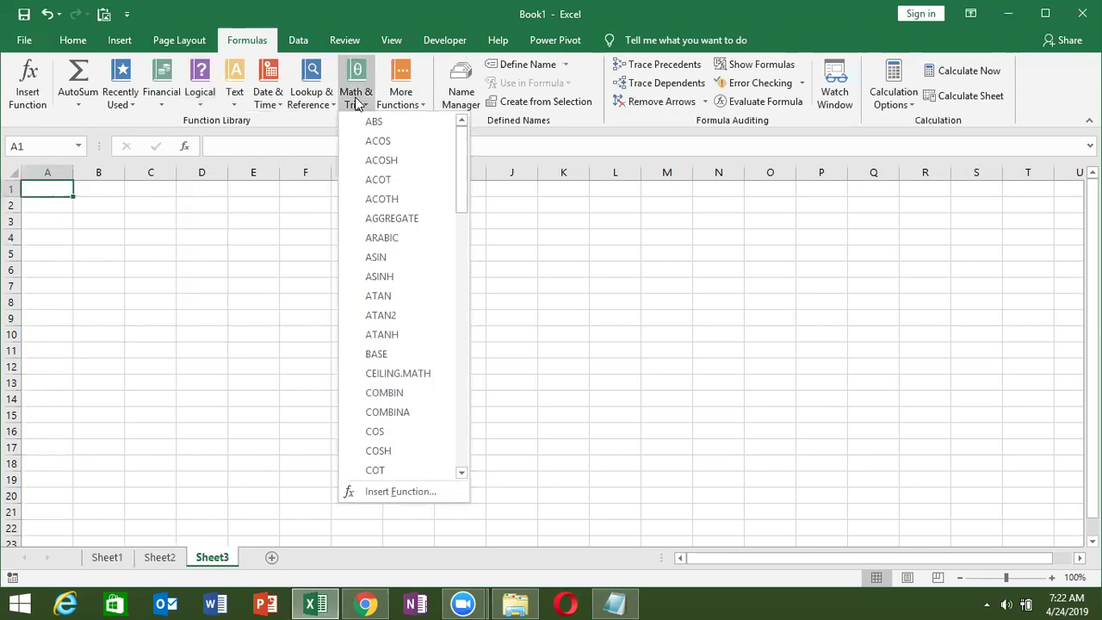
Step: Select B3, reopen and dismiss the Math & Trig list, then select B1
click(200, 190)
click(95, 218)
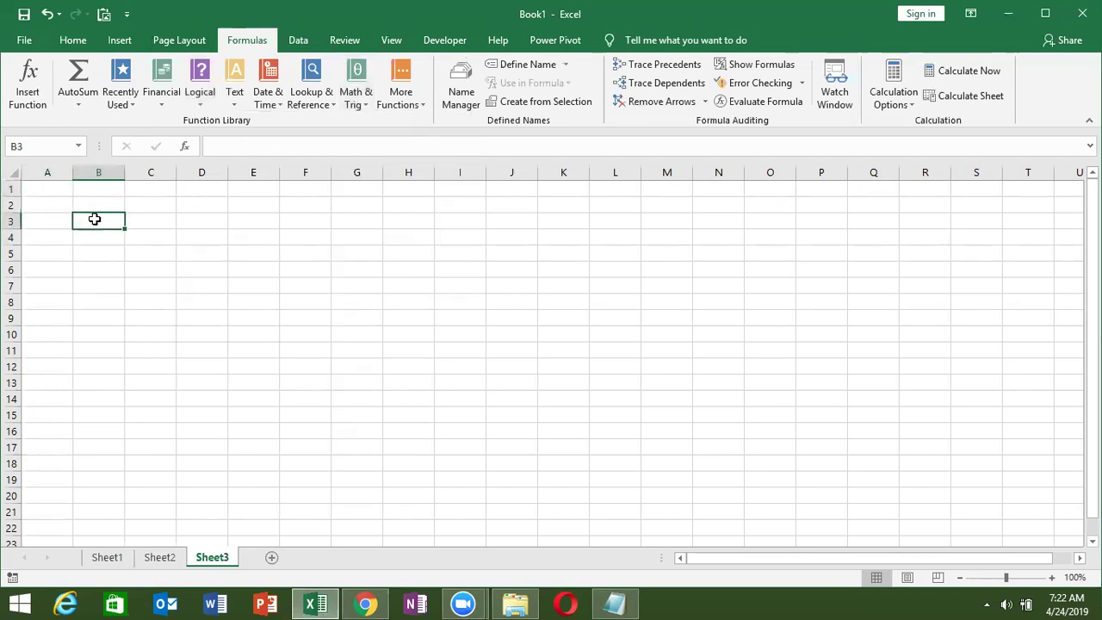
click(370, 90)
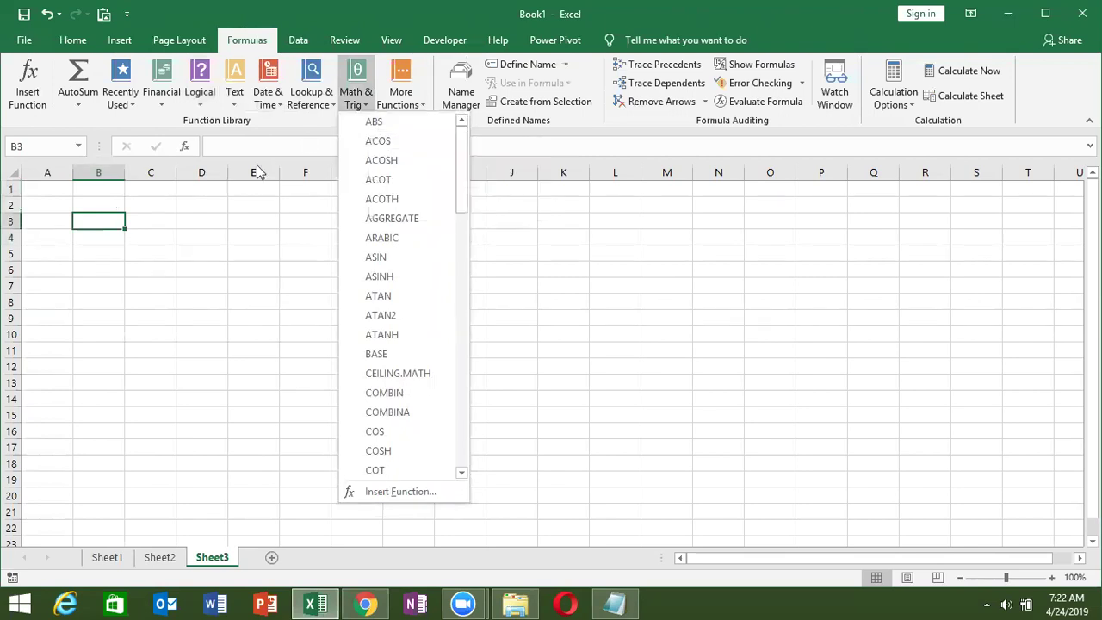
click(117, 219)
click(98, 191)
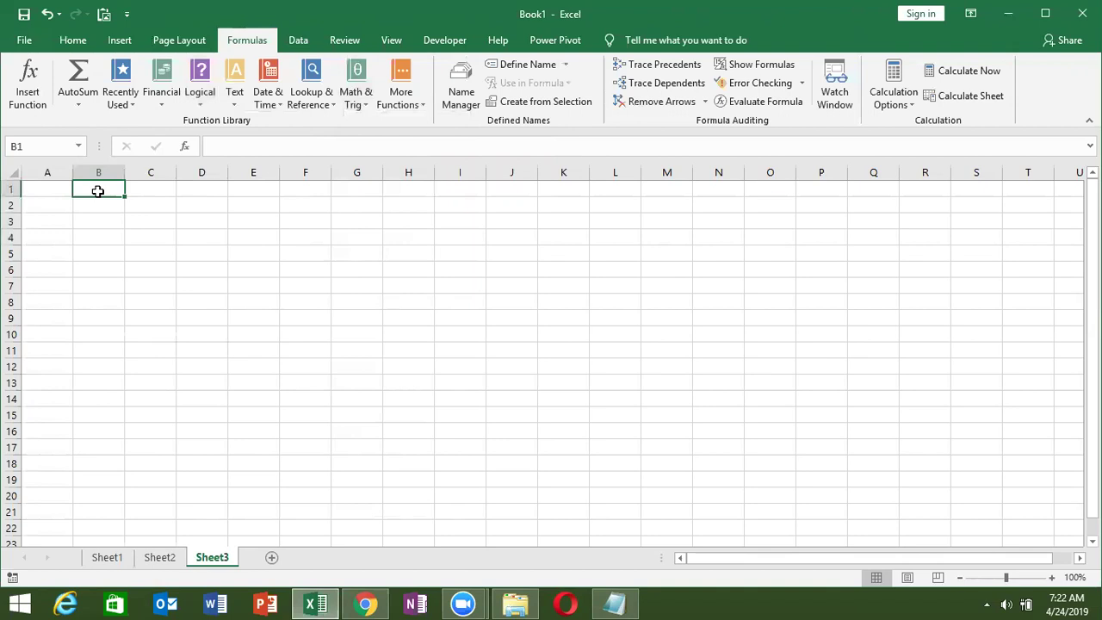
Step: Enter 2000, -1000, 2000 and -900 down cells A1:A4
key(Left)
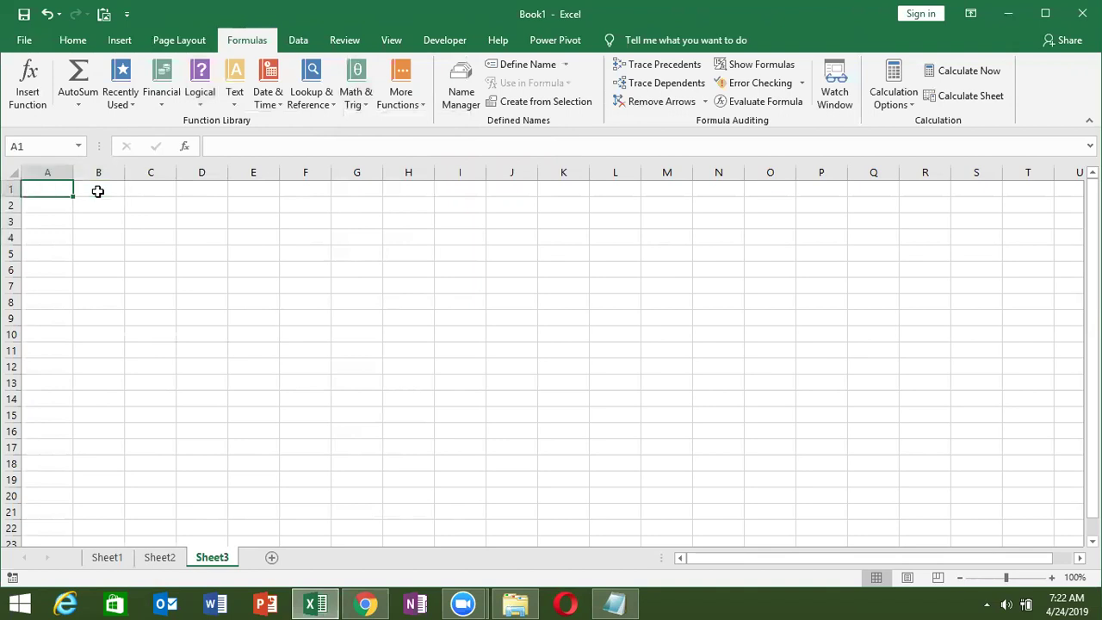
text(2000)
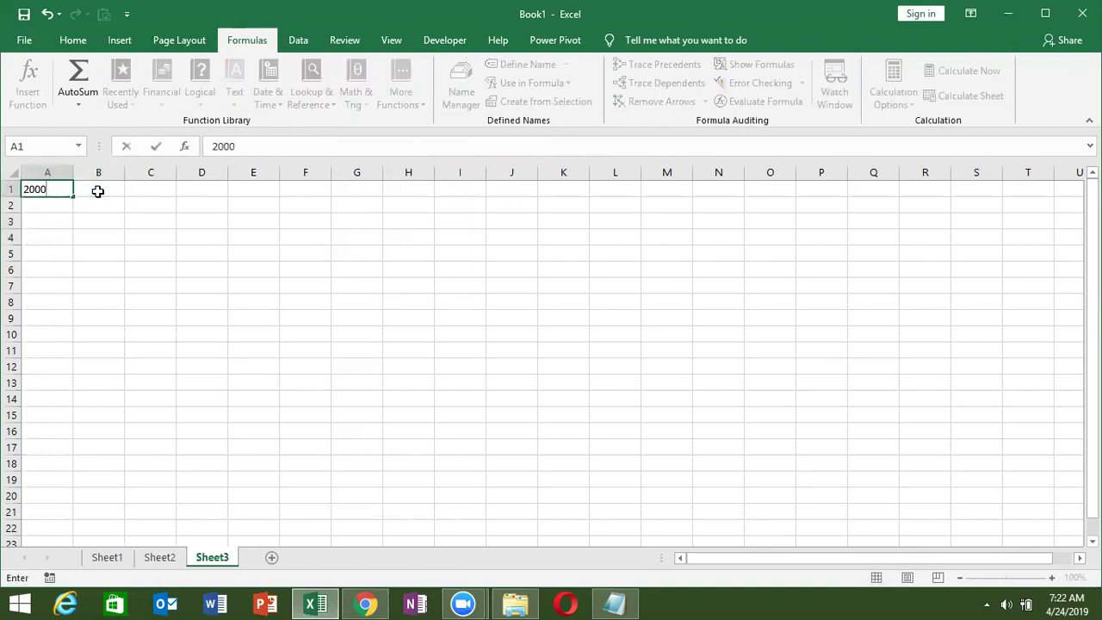
key(Return)
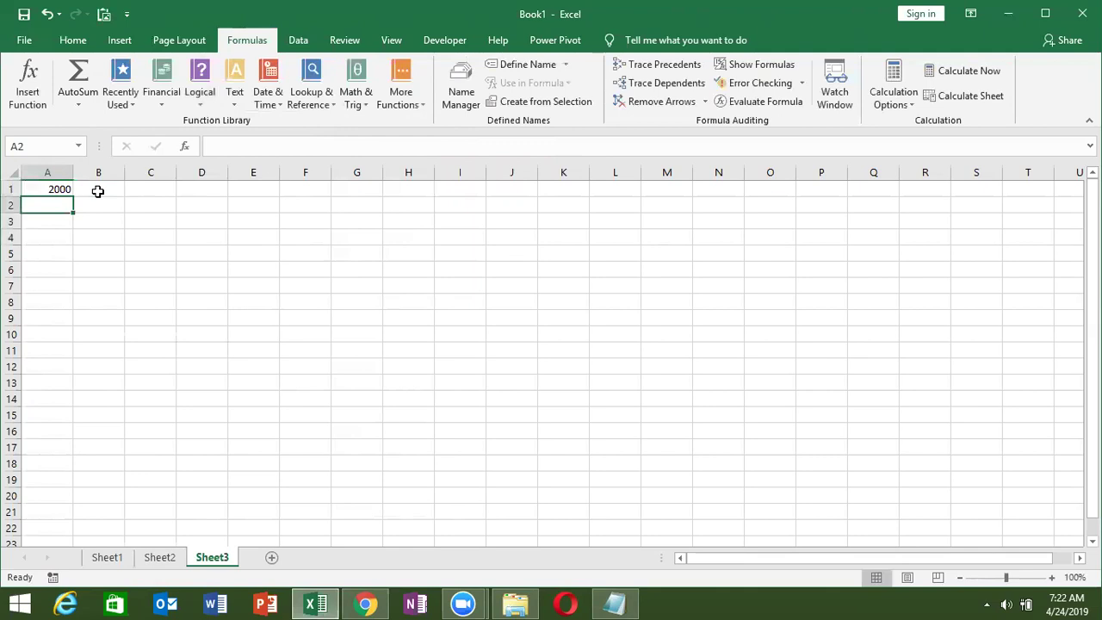
text(-1000)
key(Return)
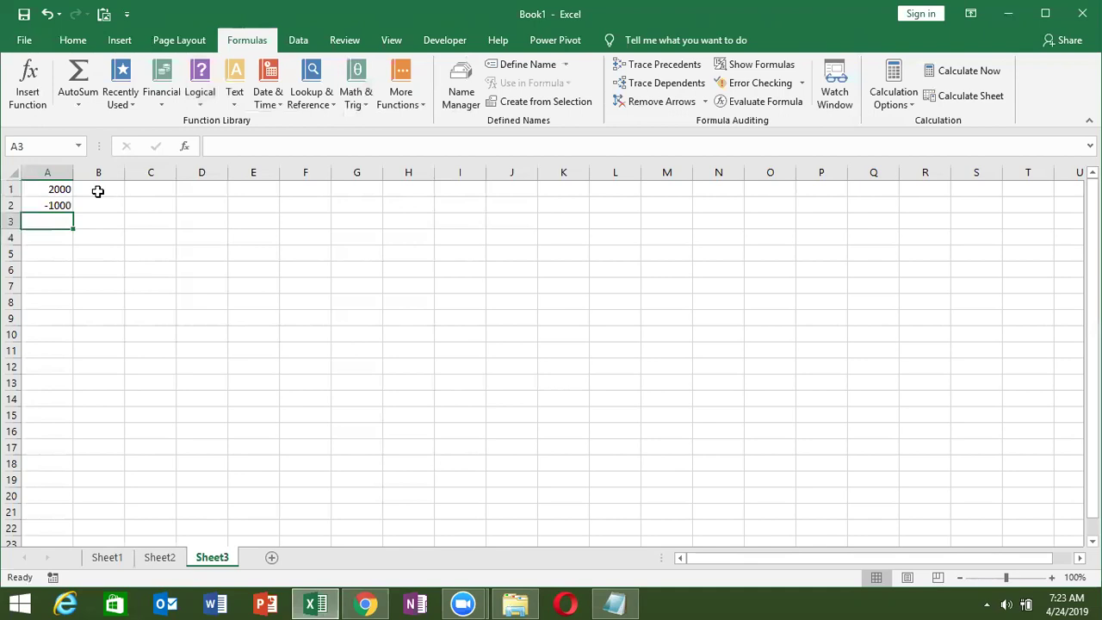
text(2000)
key(Return)
text(-900)
key(Return)
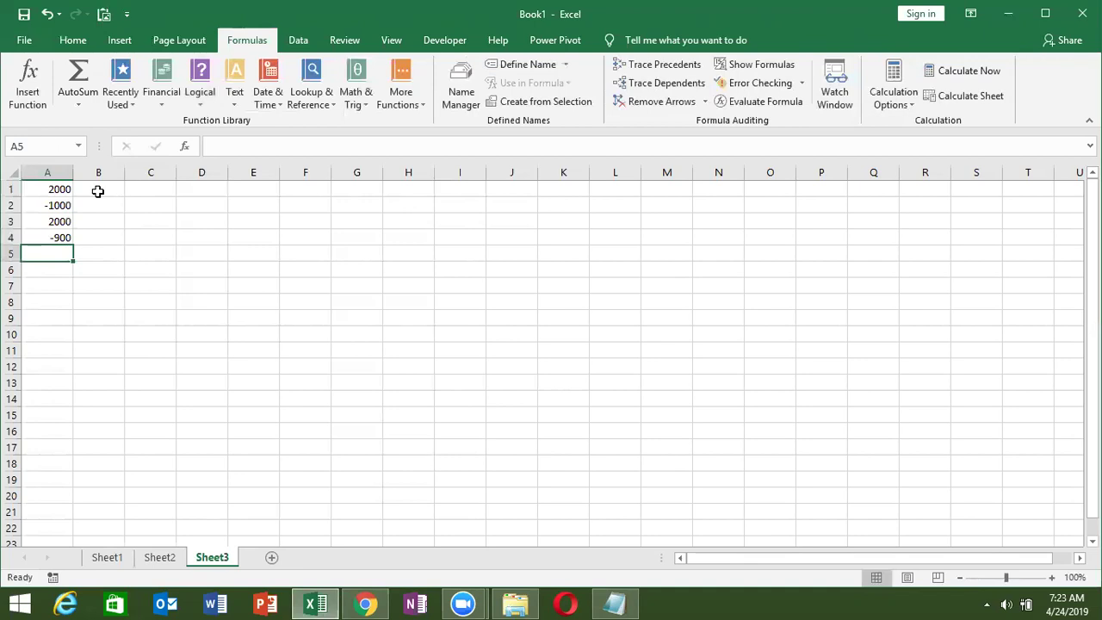
Step: Put -50 in C3 and the formula =-C3 in D3
click(146, 220)
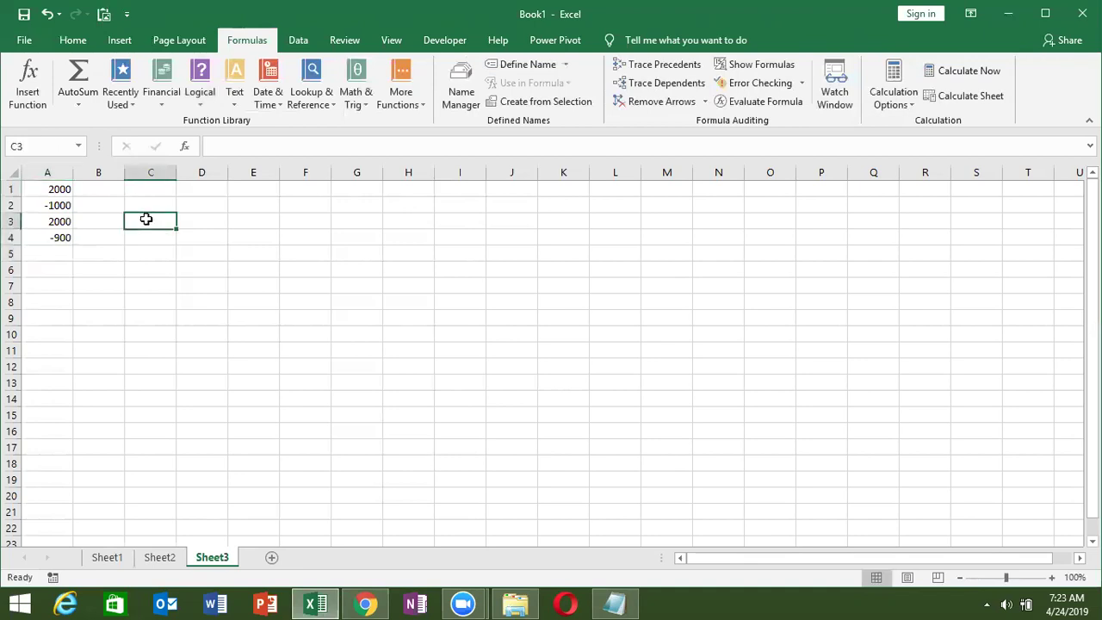
text(-5)
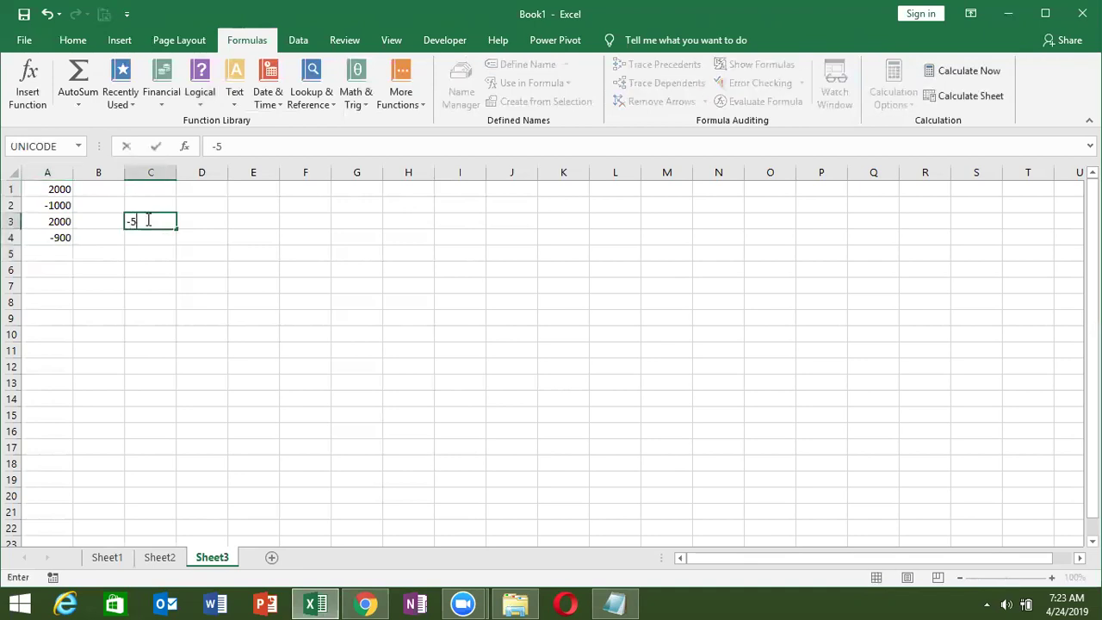
text(0)
key(Tab)
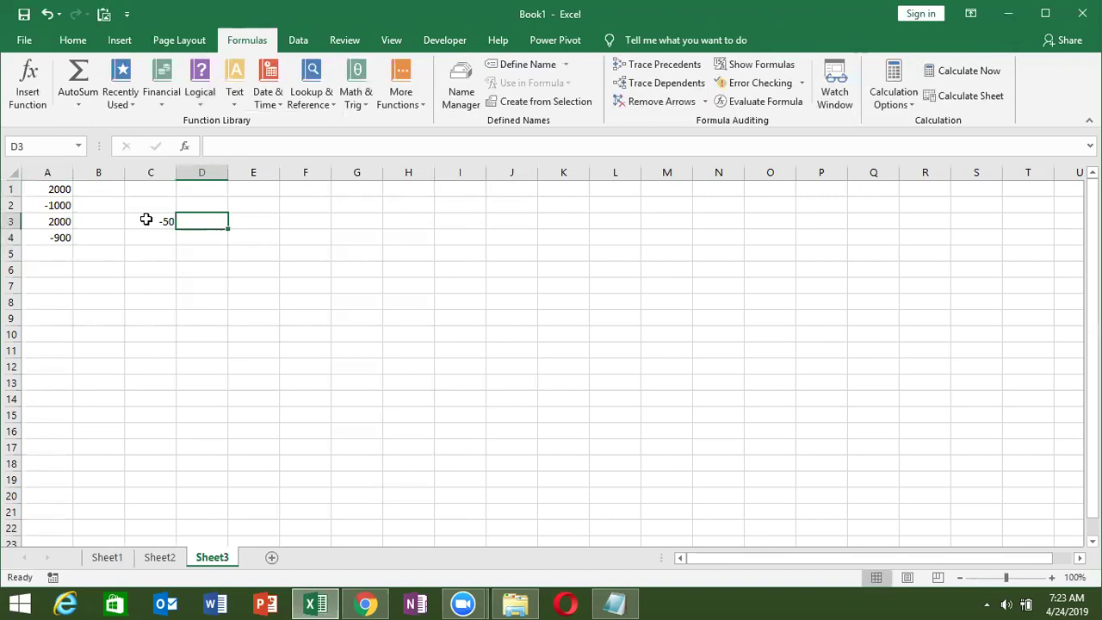
text(-)
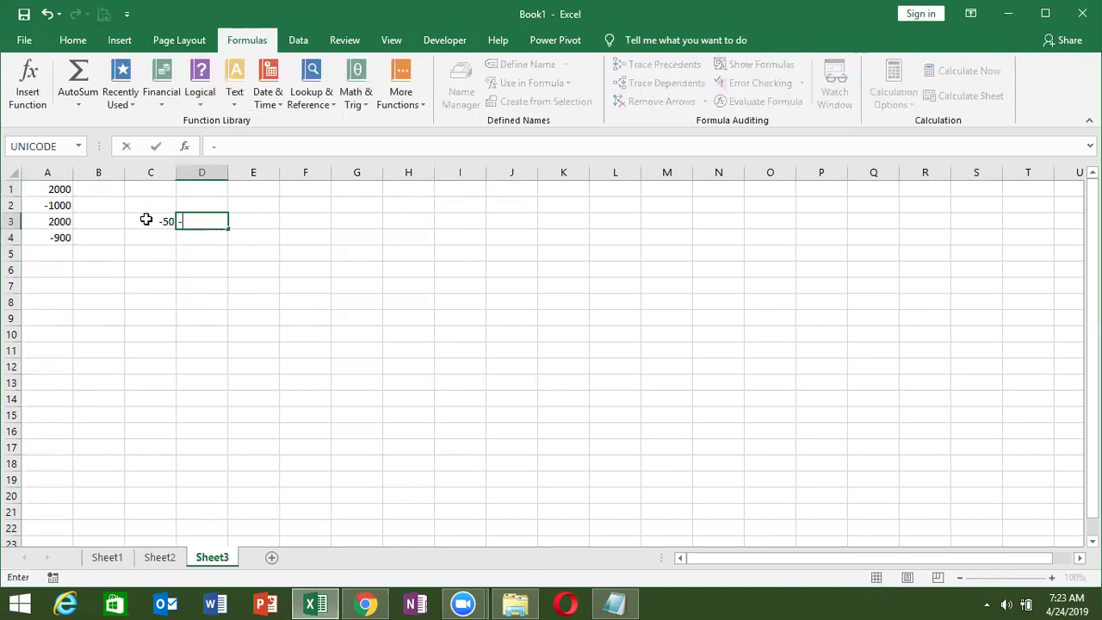
click(146, 219)
key(Return)
Step: Change C3 to 50 so D3 shows -50
key(Up)
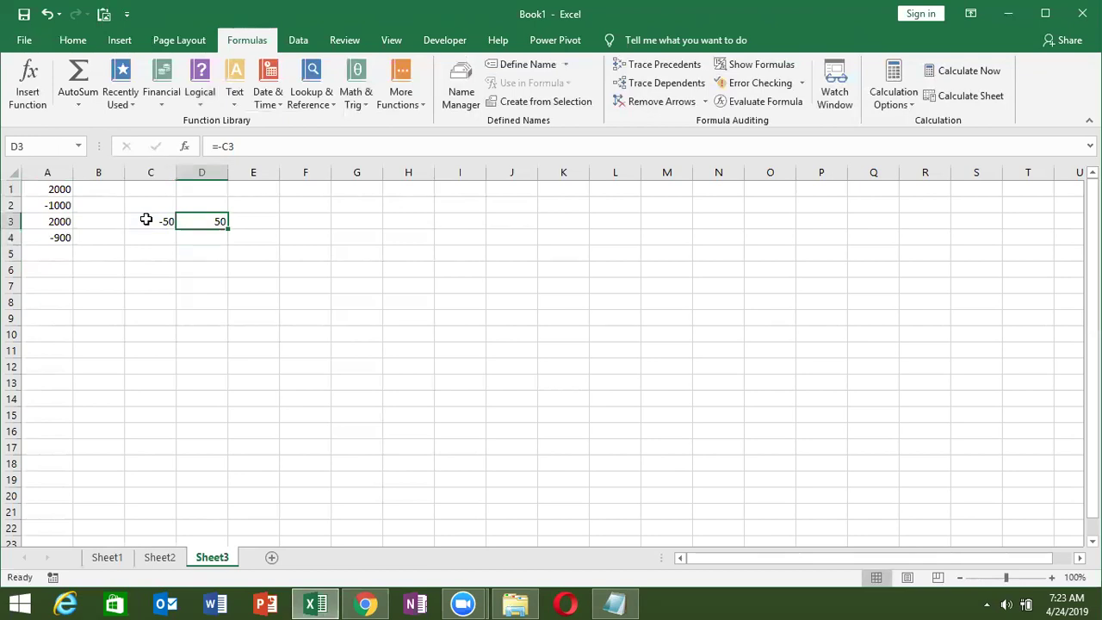
click(146, 219)
text(50)
key(Return)
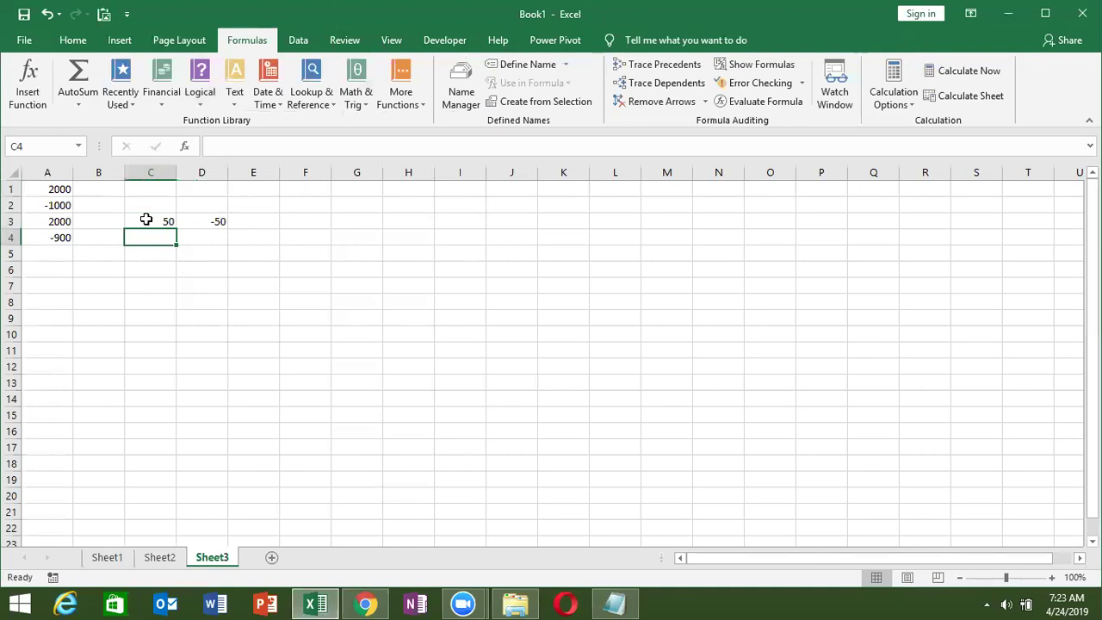
Step: Clear the values in C3 and D3
click(146, 219)
key(shift+Right)
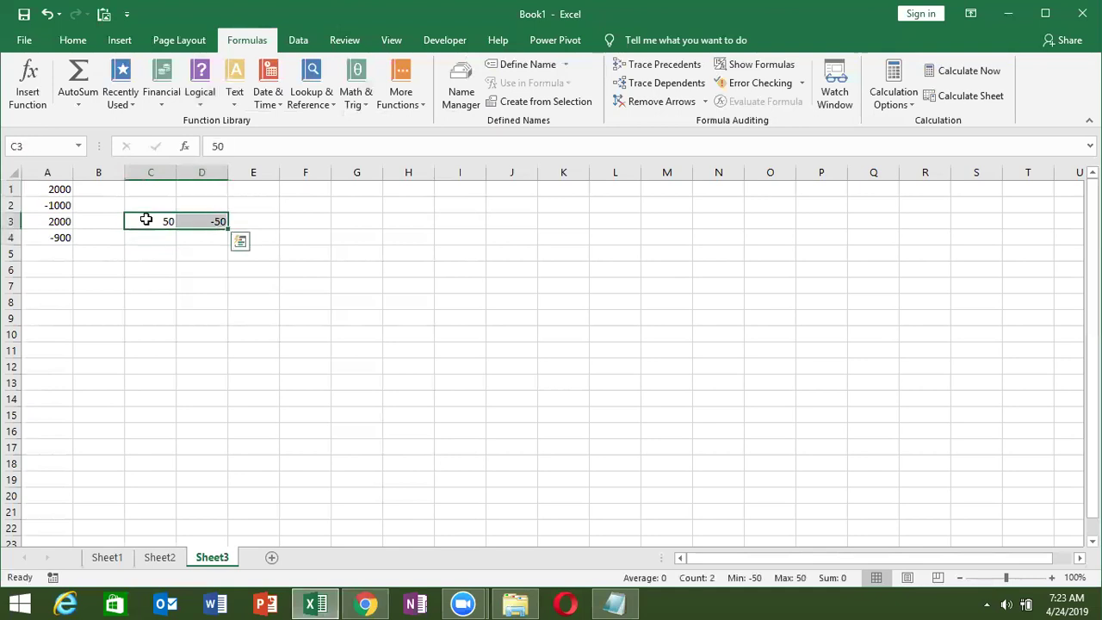
key(Delete)
Step: Enter =ABS(A1) in B1 and fill it down to B4
key(Left)
key(Left)
key(Up)
key(Up)
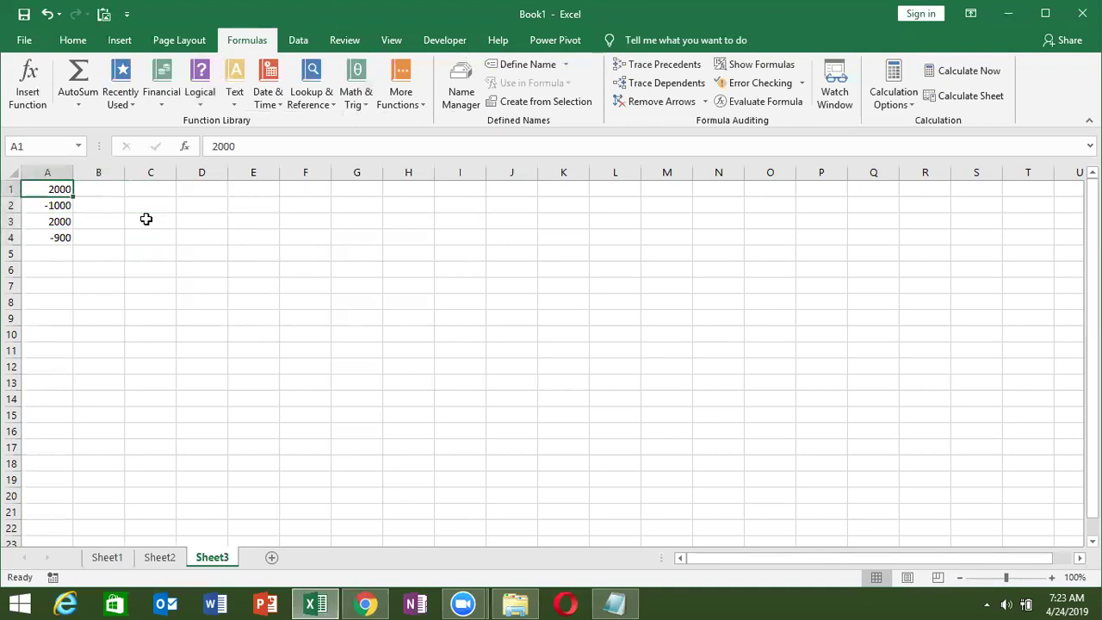
key(Right)
text(=)
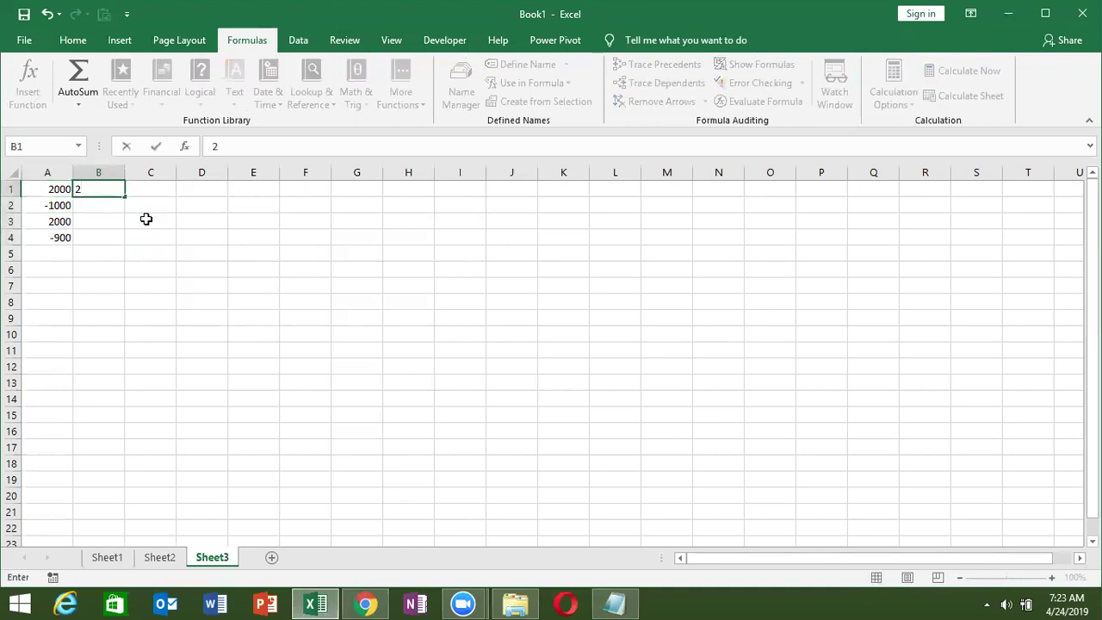
key(BackSpace)
text(=)
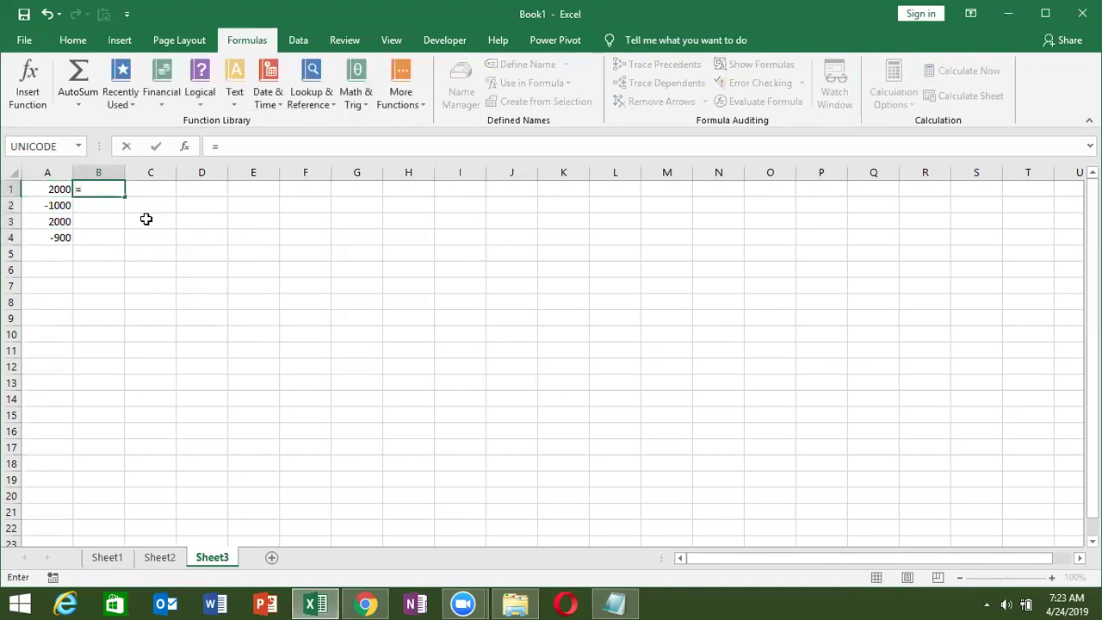
text(a)
key(Tab)
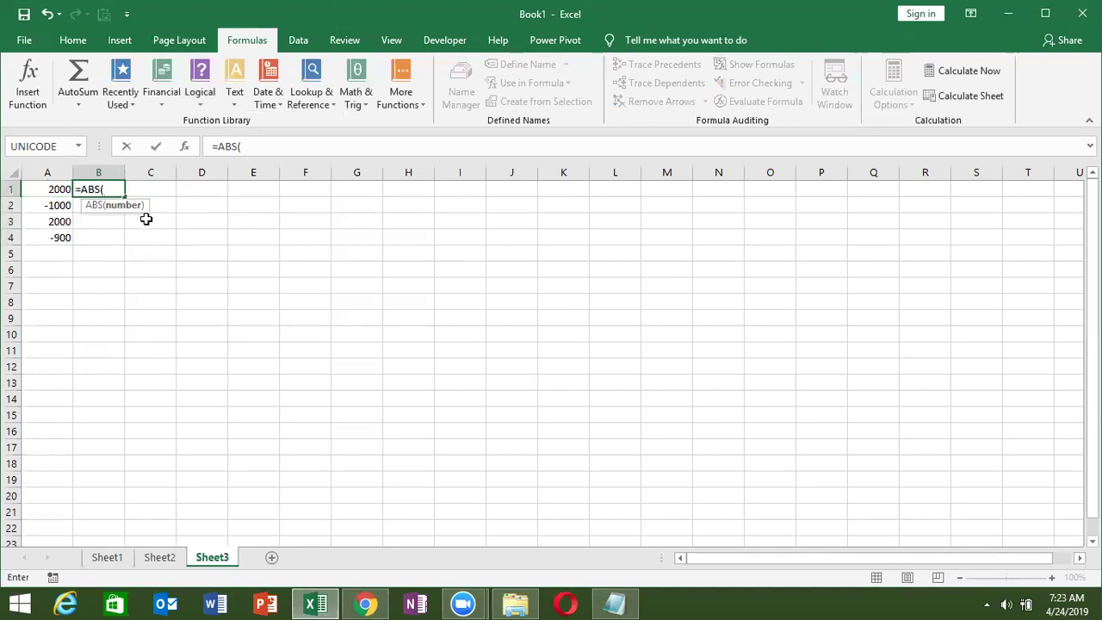
key(Left)
key(Return)
key(Left)
key(Down)
key(Down)
key(Right)
key(shift+Up)
key(shift+Up)
key(shift+Up)
key(ctrl+d)
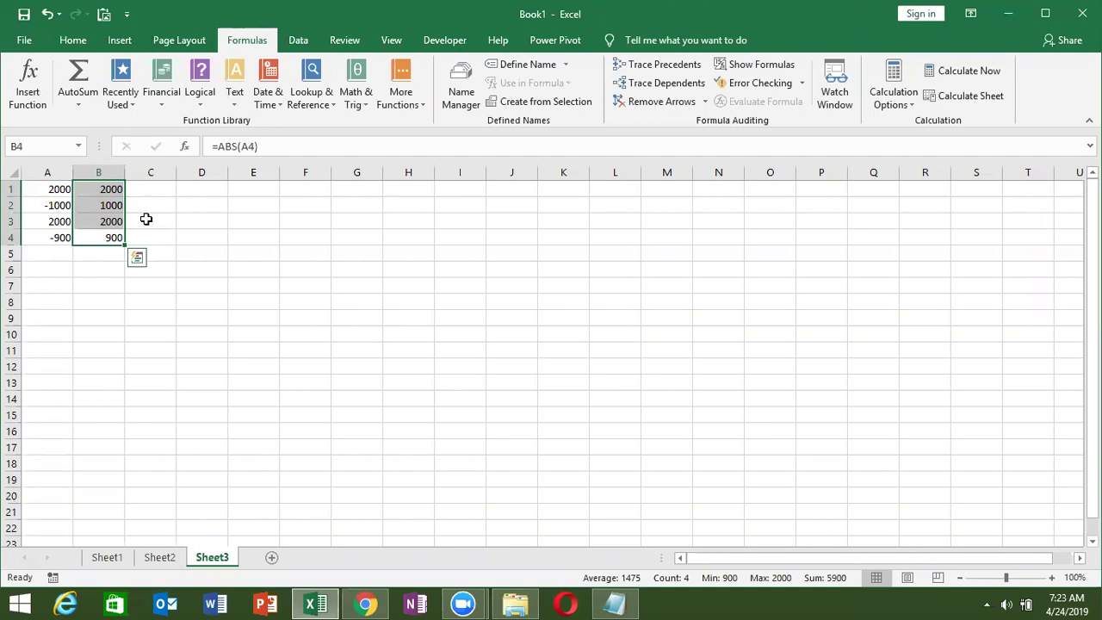
Step: Preview REPT in the Text functions list, then clear A1:B4 and return to A1
click(234, 100)
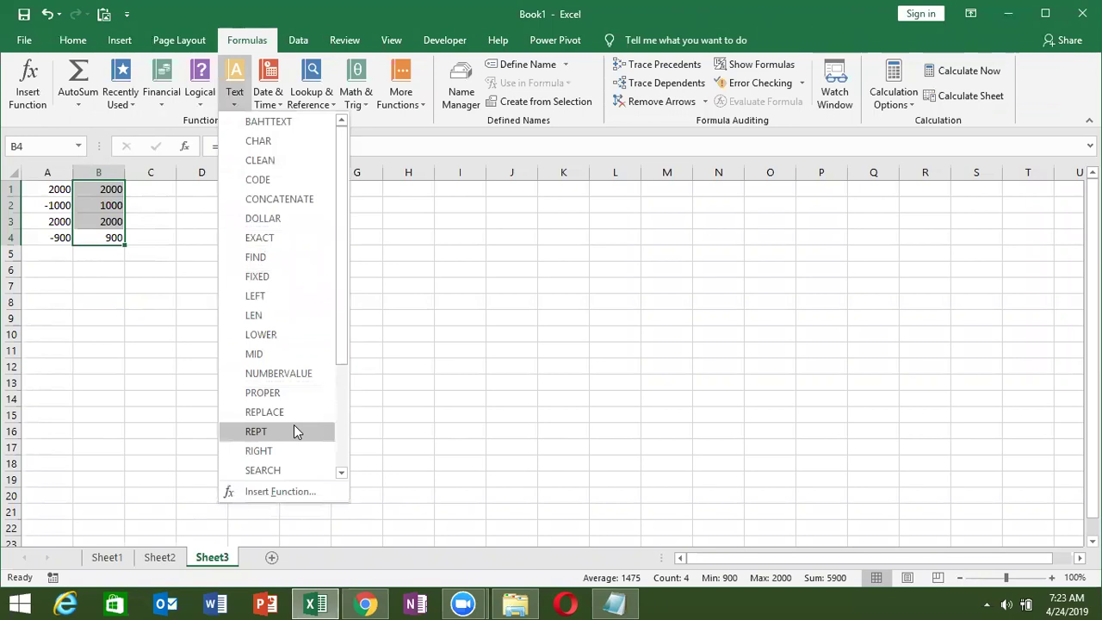
click(152, 390)
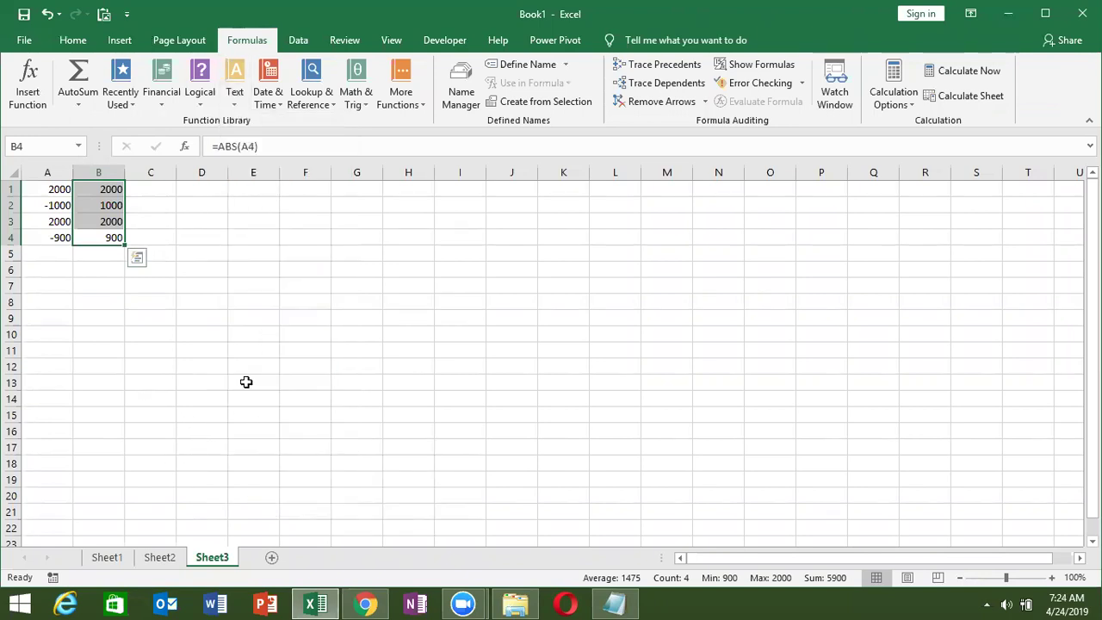
key(Left)
key(Up)
key(Up)
key(Up)
key(shift+Right)
key(shift+Down)
key(shift+Down)
key(shift+Down)
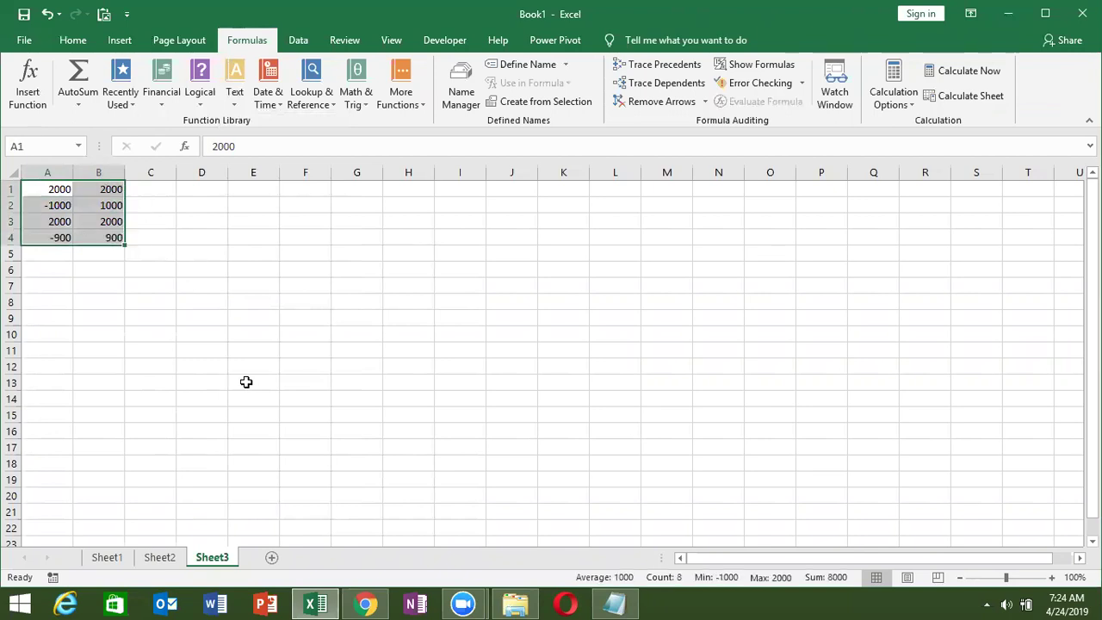
key(Delete)
key(ctrl+Home)
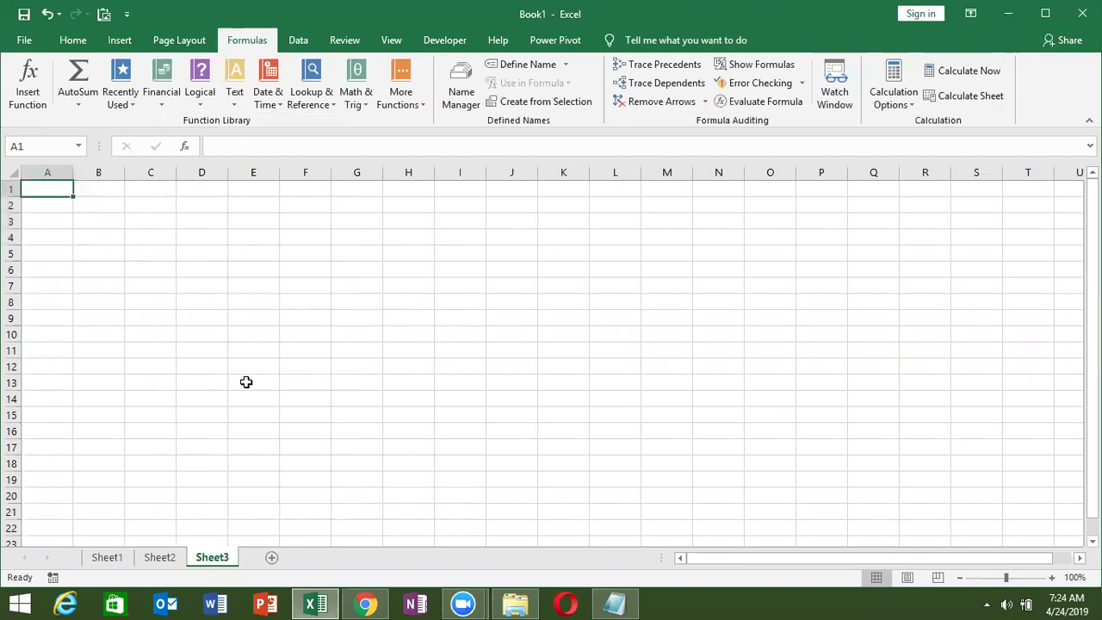
Step: Enter Profit/Loss in A1 with 52, -62, 52, -85, 25, -85 below, then select A1:A7
text(Profit/Lo)
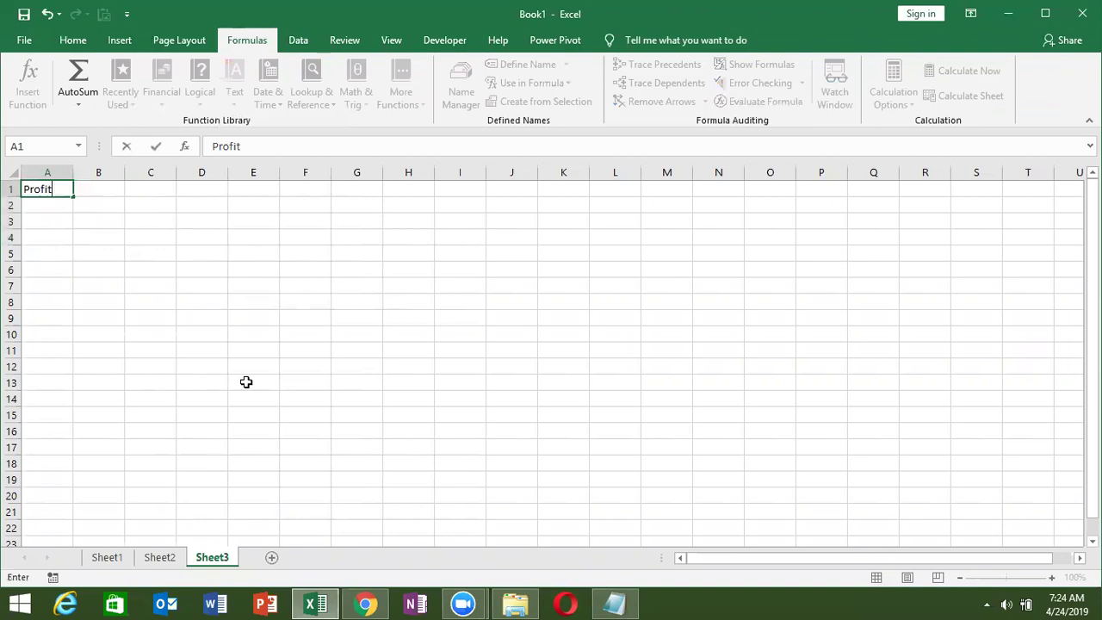
text(ss)
key(Return)
text(52)
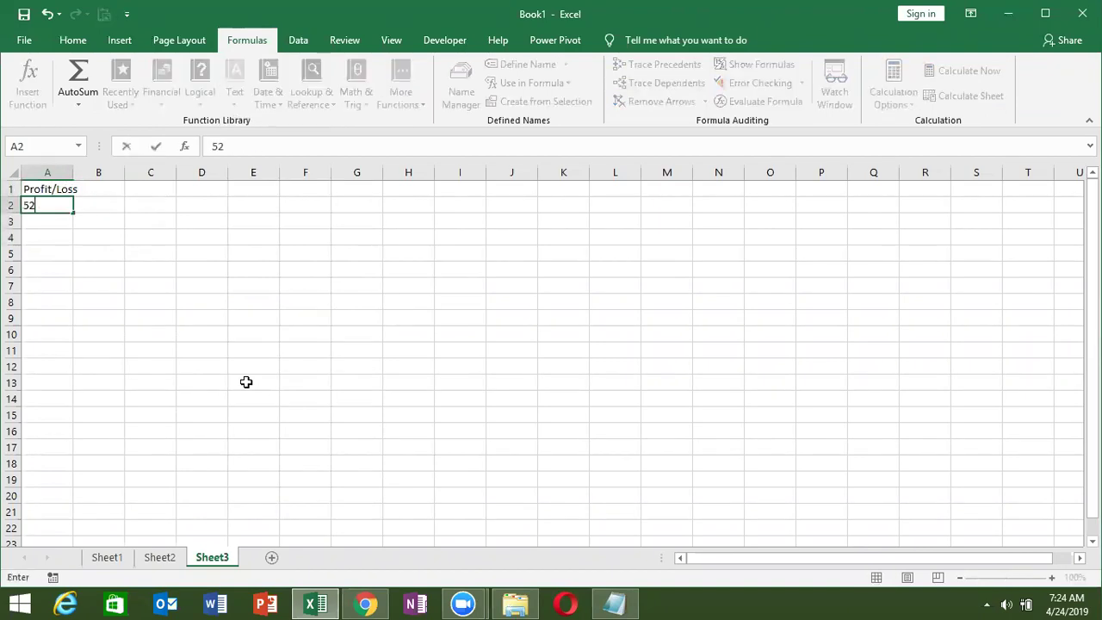
key(Return)
text(-62)
key(Return)
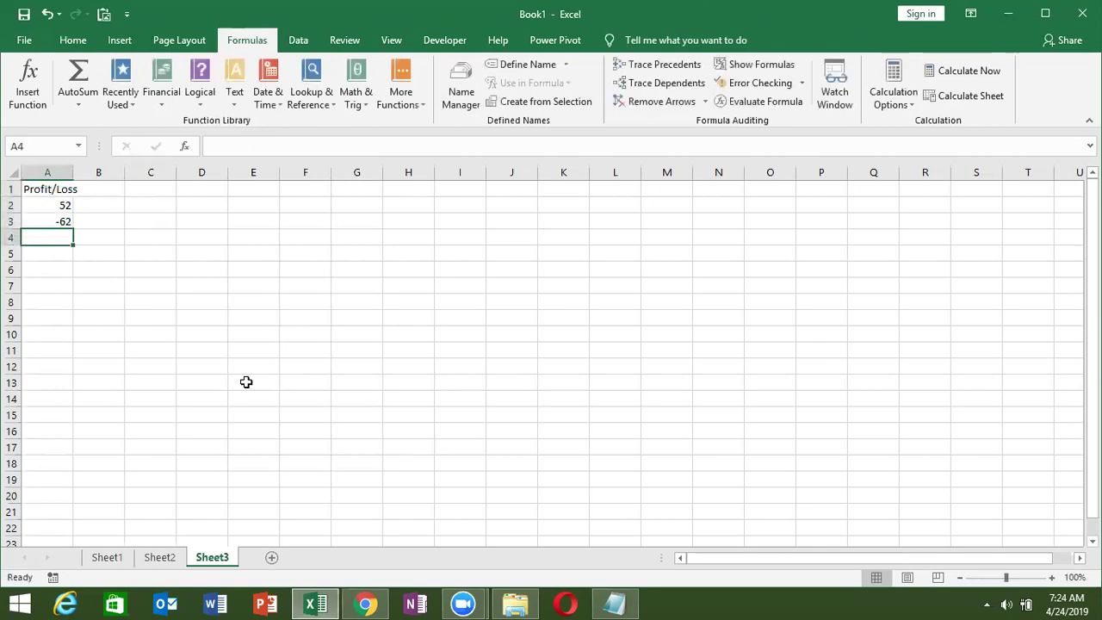
text(52)
key(Return)
text(-85)
key(Return)
text(25)
key(Return)
text(-85)
key(Return)
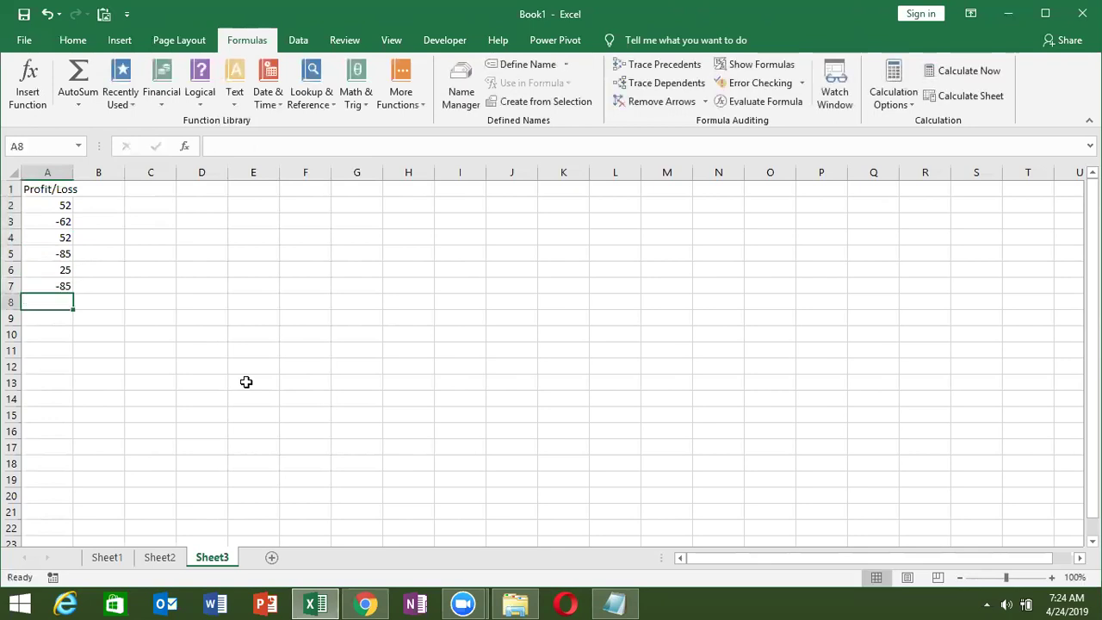
key(Up)
key(Up)
key(Up)
key(Up)
key(Up)
key(Up)
key(Up)
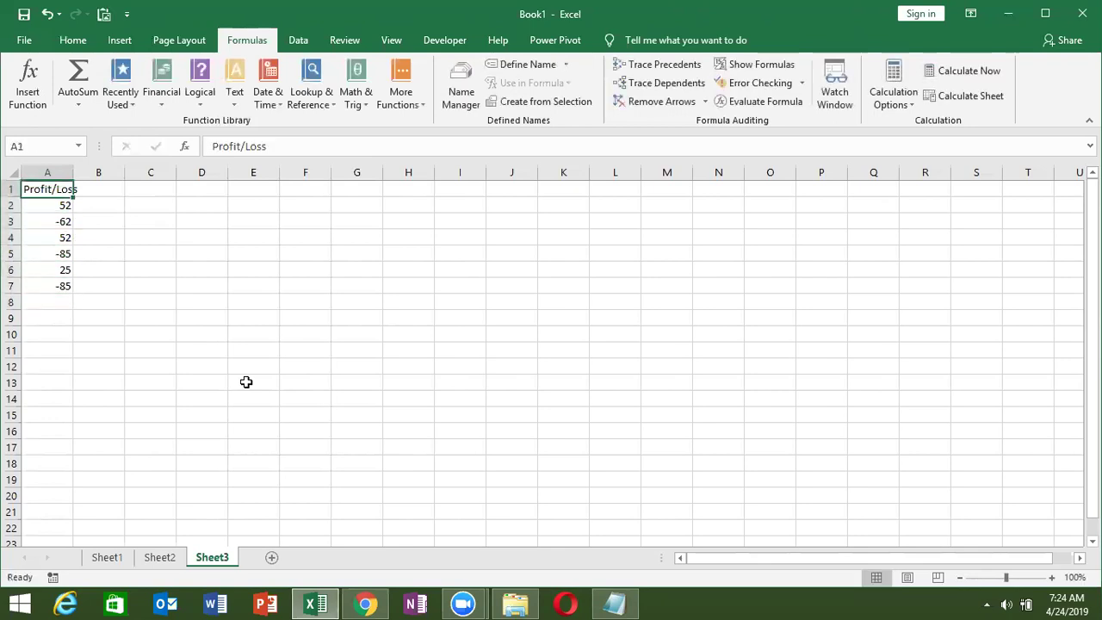
key(ctrl+shift+Down)
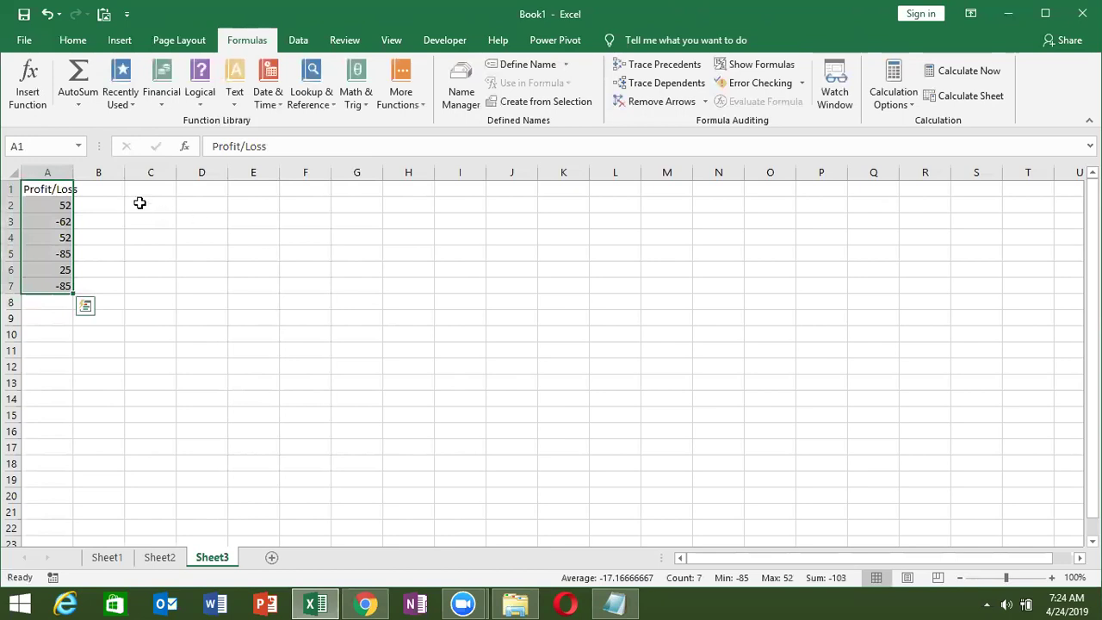
click(109, 204)
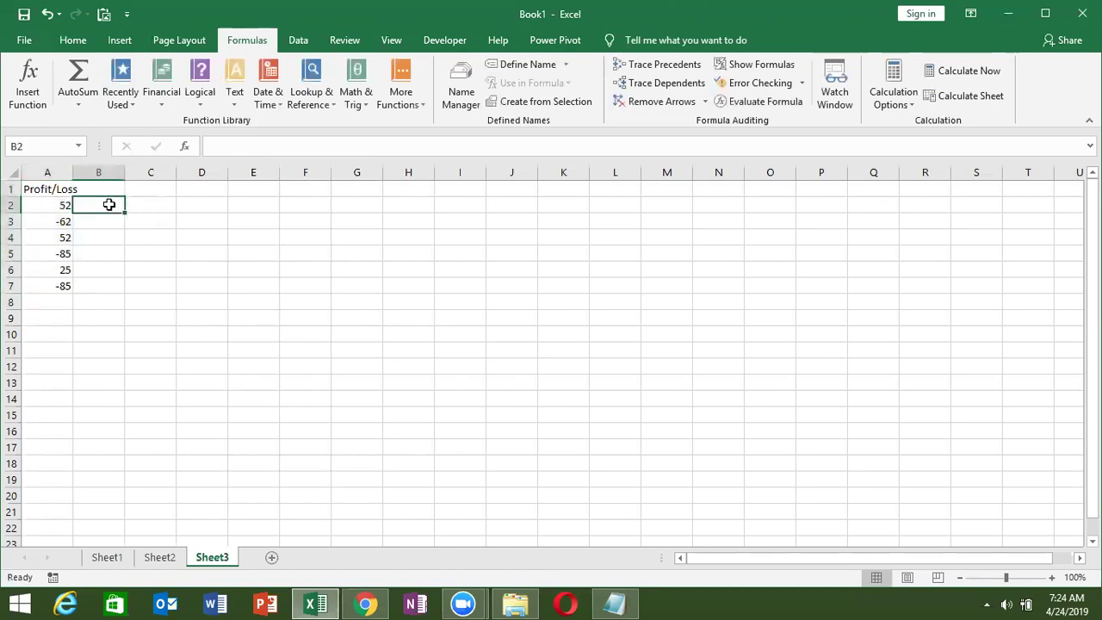
drag(66, 190, 64, 284)
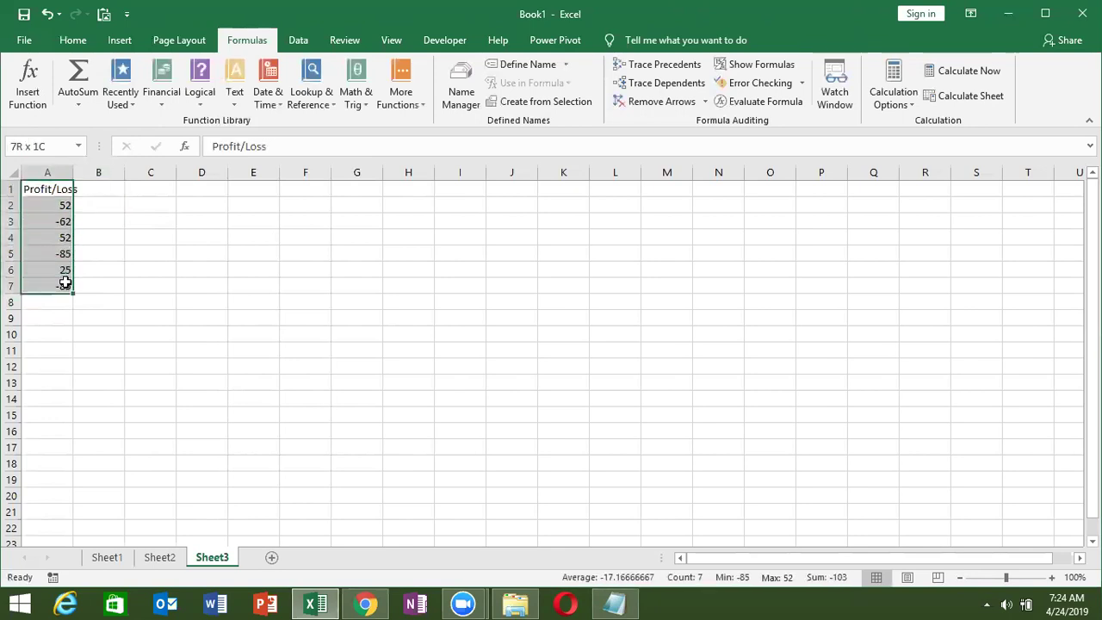
click(120, 40)
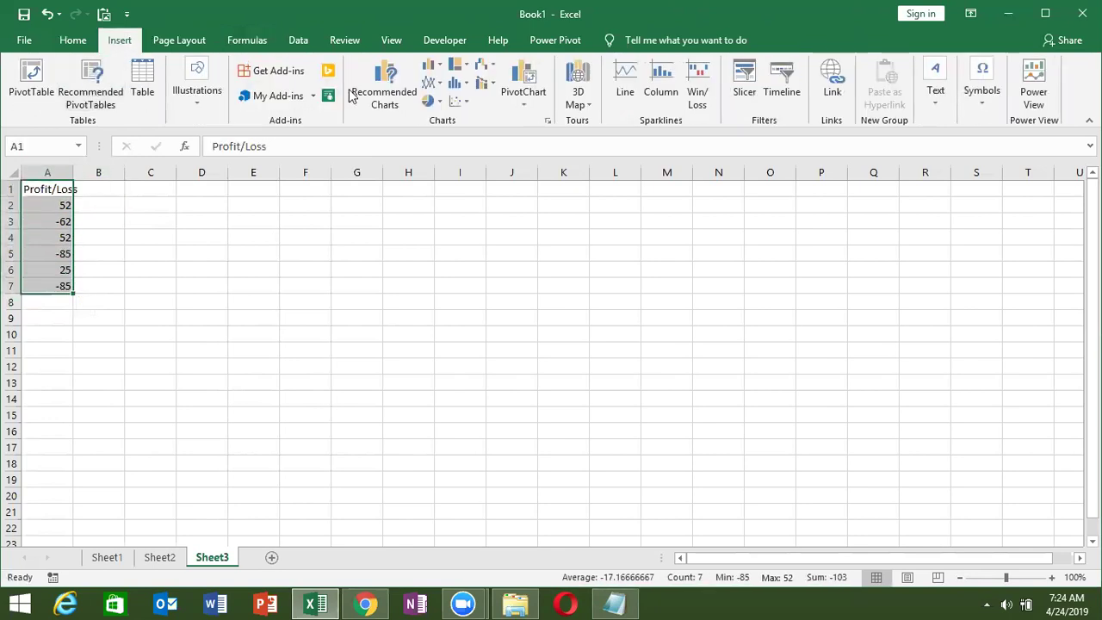
click(429, 65)
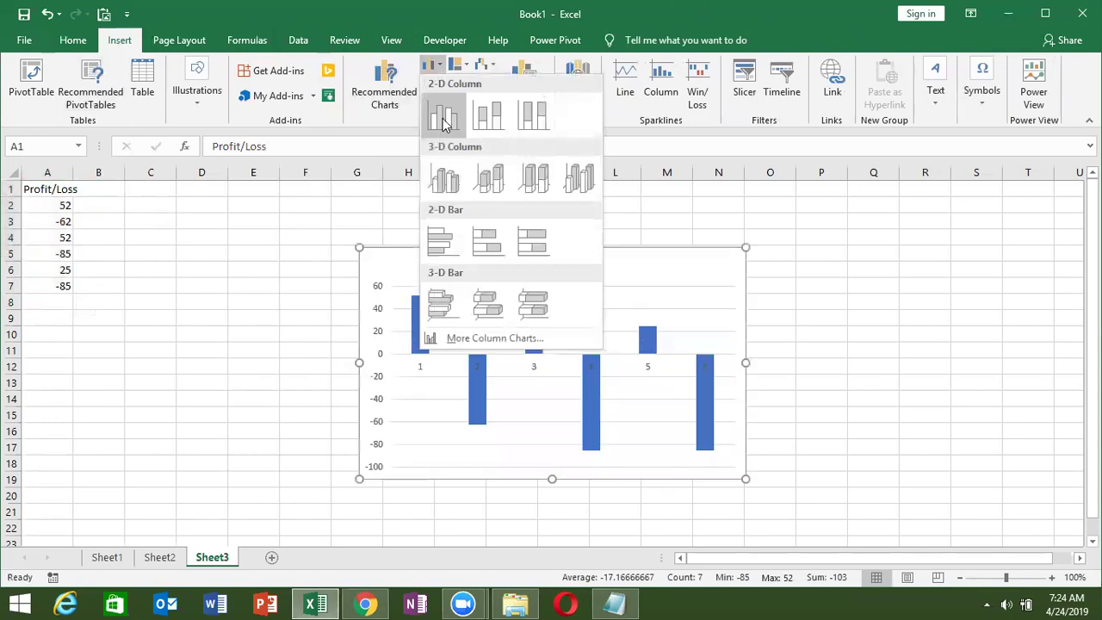
click(444, 121)
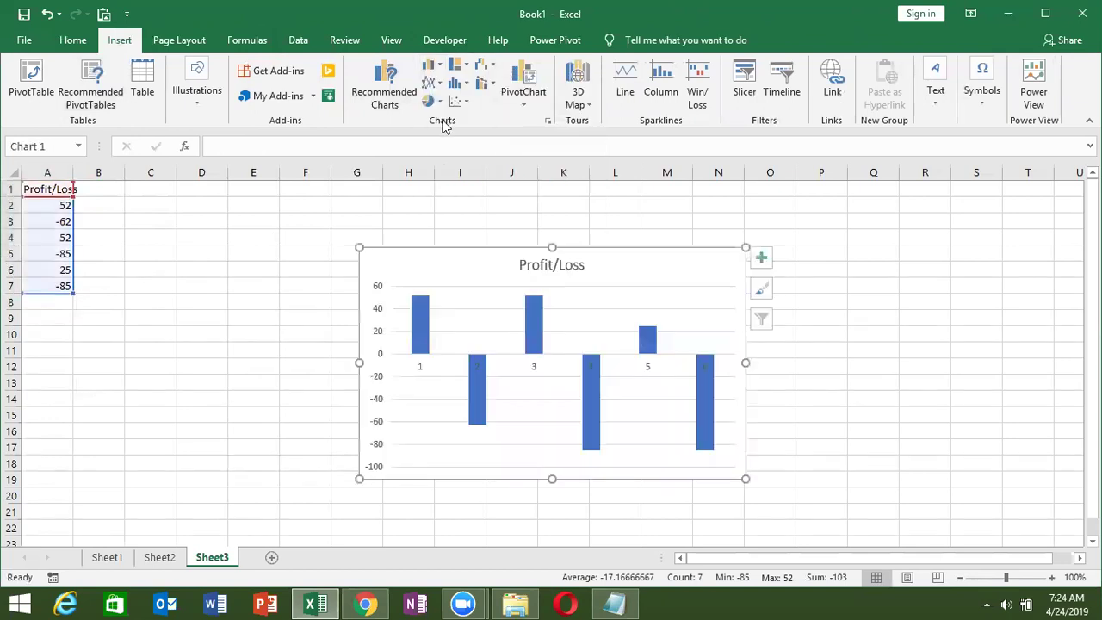
click(484, 414)
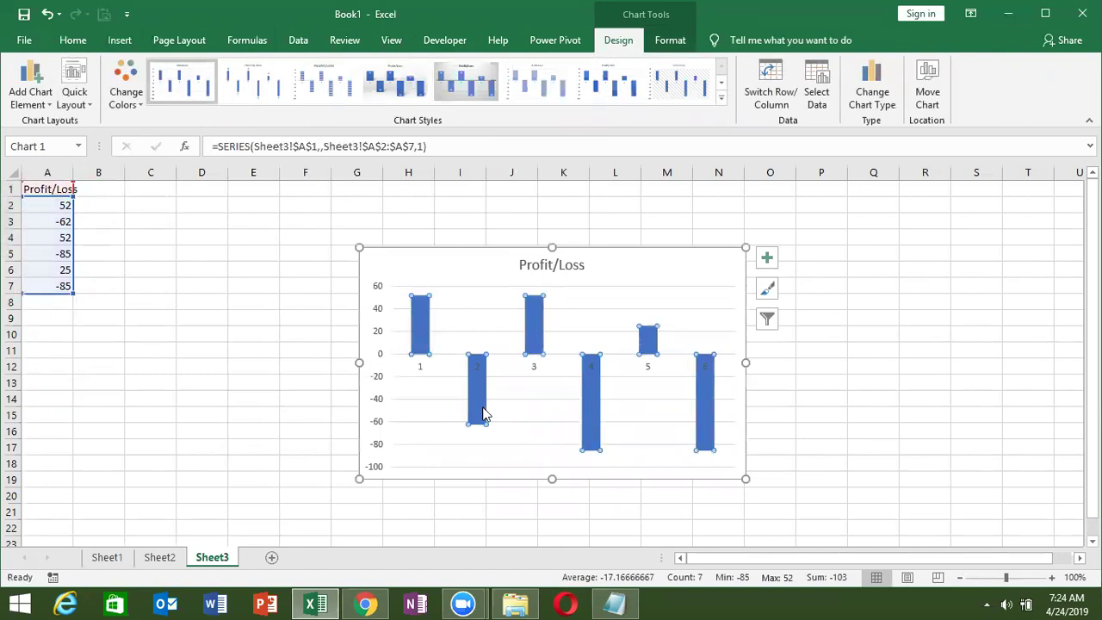
click(483, 414)
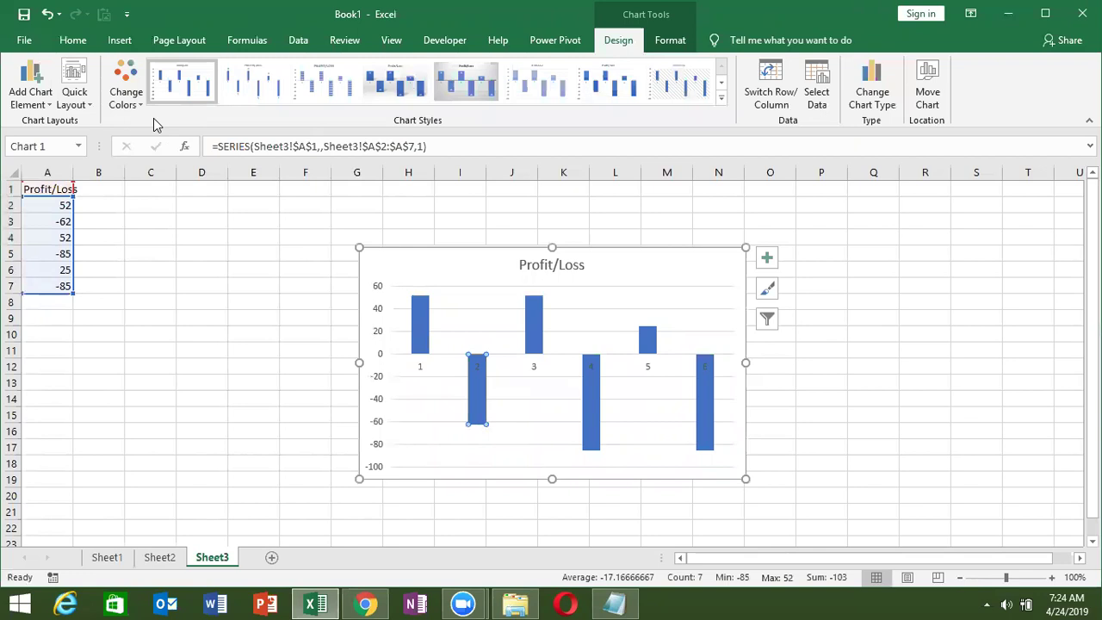
click(409, 284)
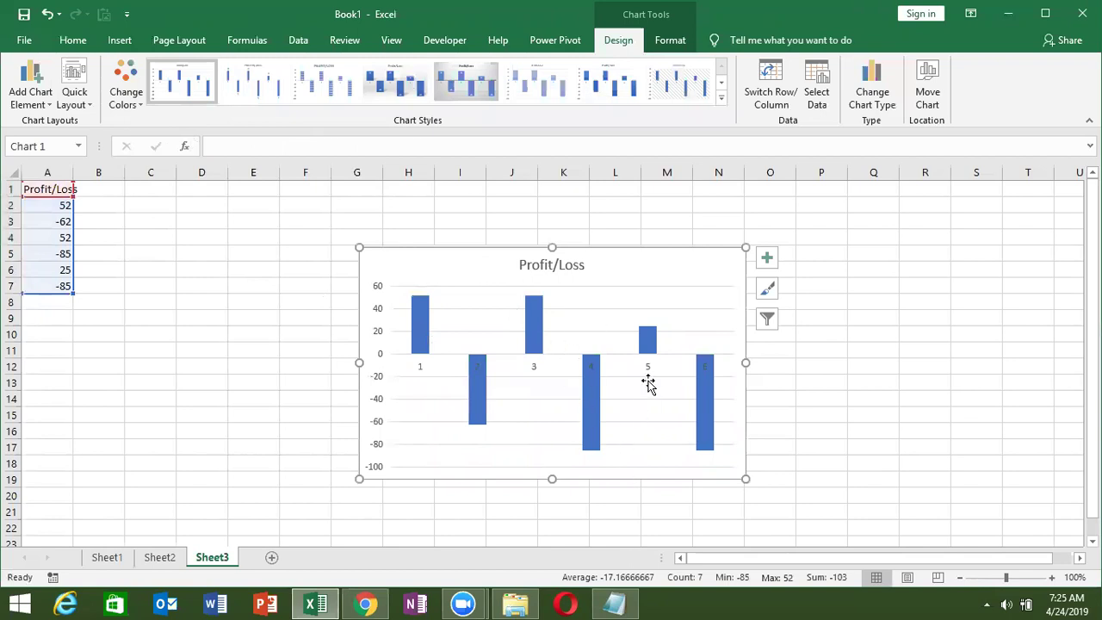
click(669, 265)
Step: Delete the chart and autofit column A to fit Profit/Loss
key(Delete)
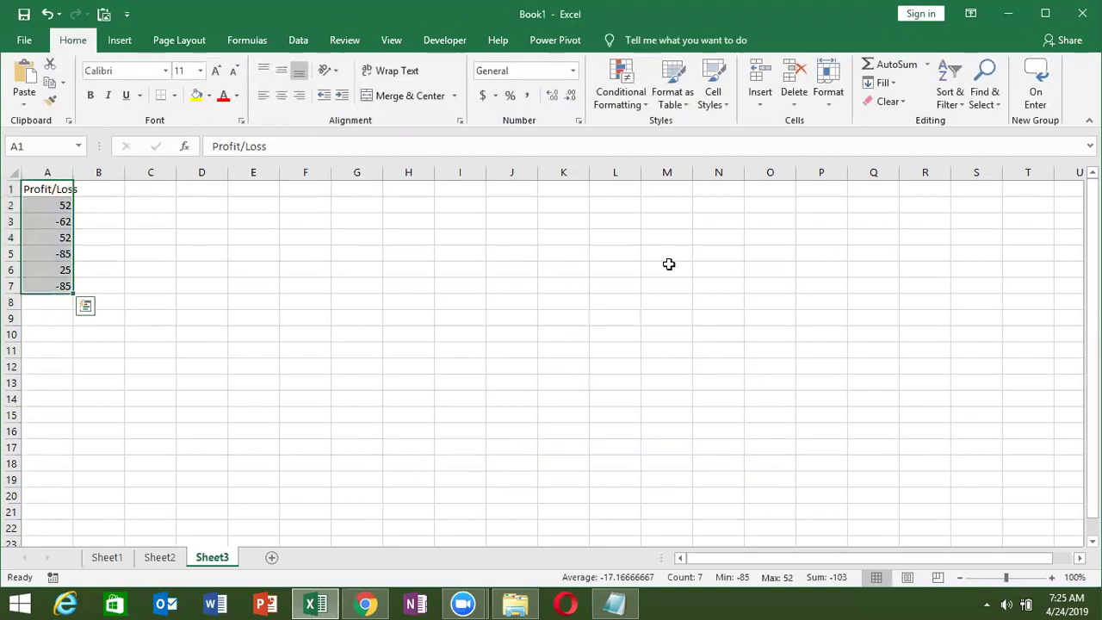
click(117, 202)
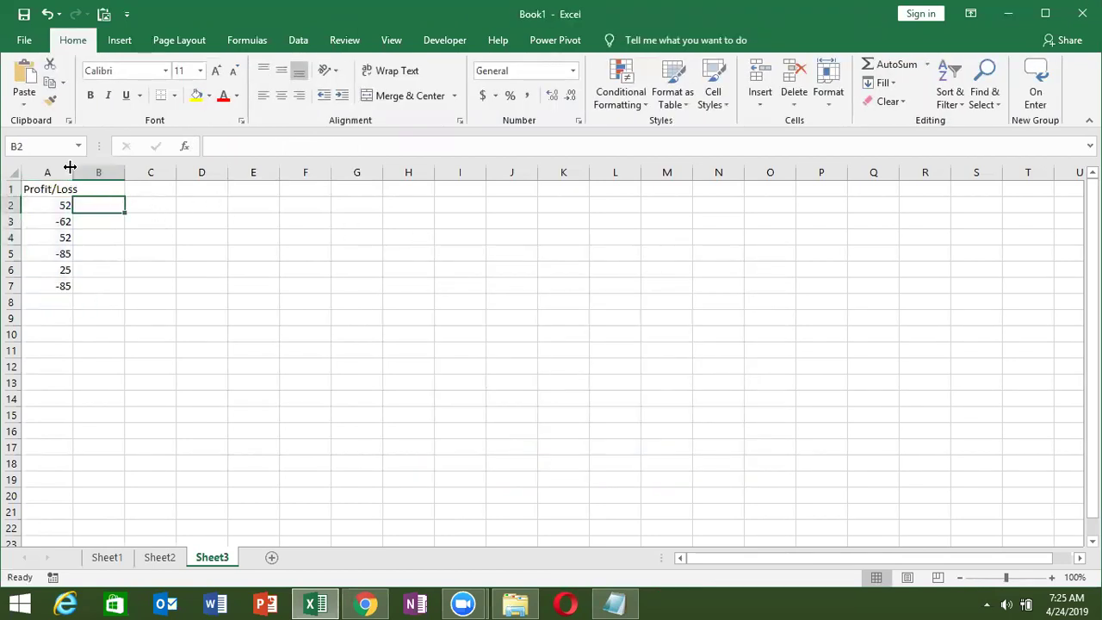
double_click(75, 173)
Step: Add the headings <0 in B1 and >0 in C1
click(103, 193)
text(<)
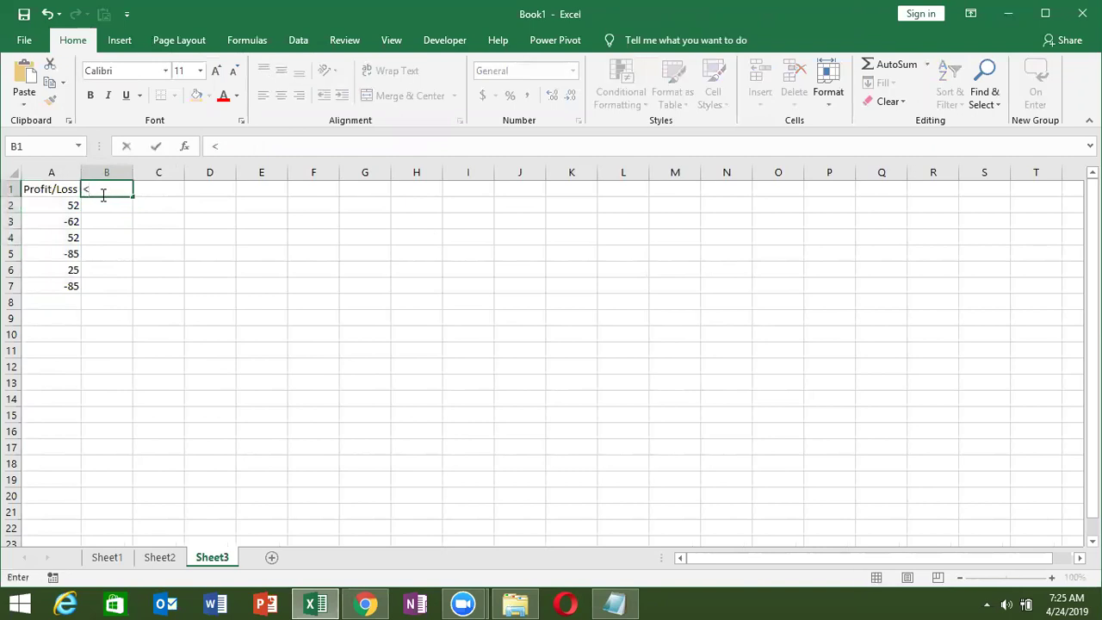
text(0)
key(Tab)
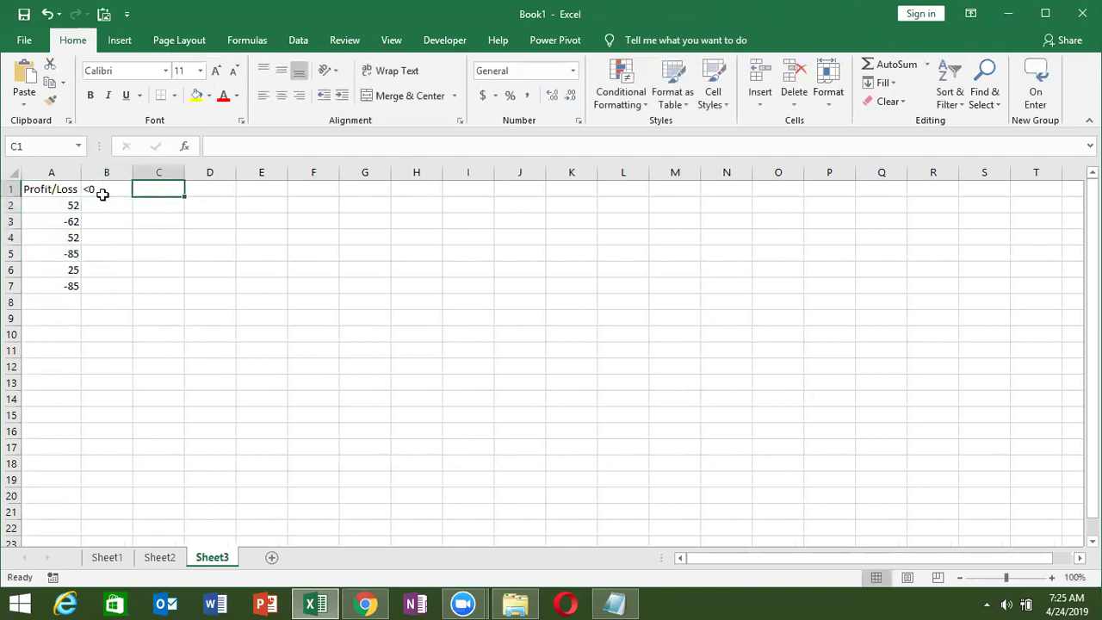
text(>)
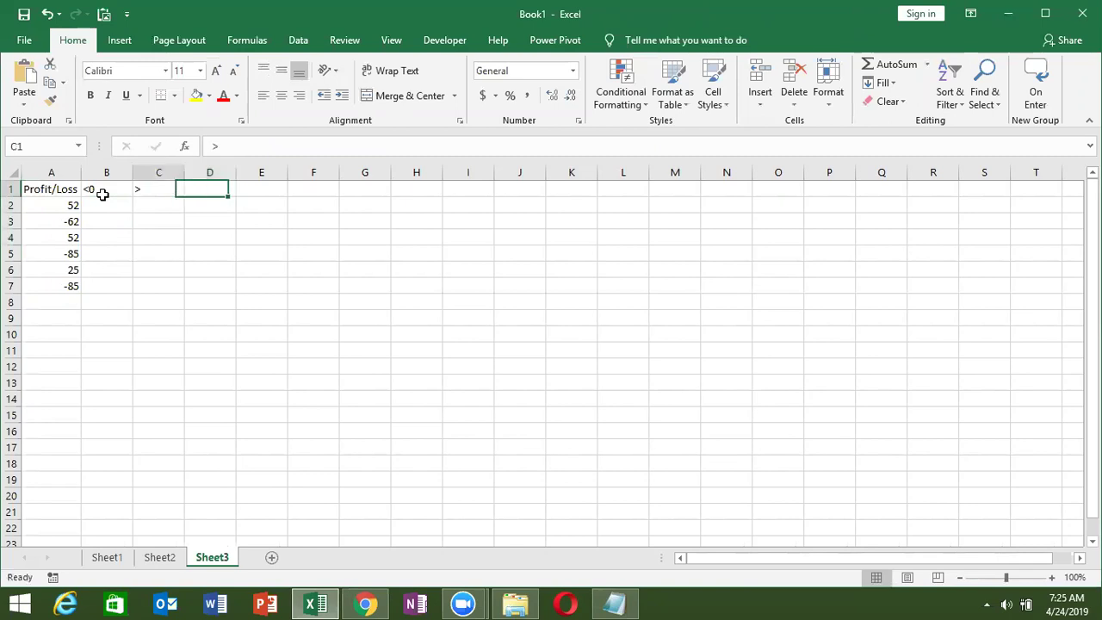
text(0)
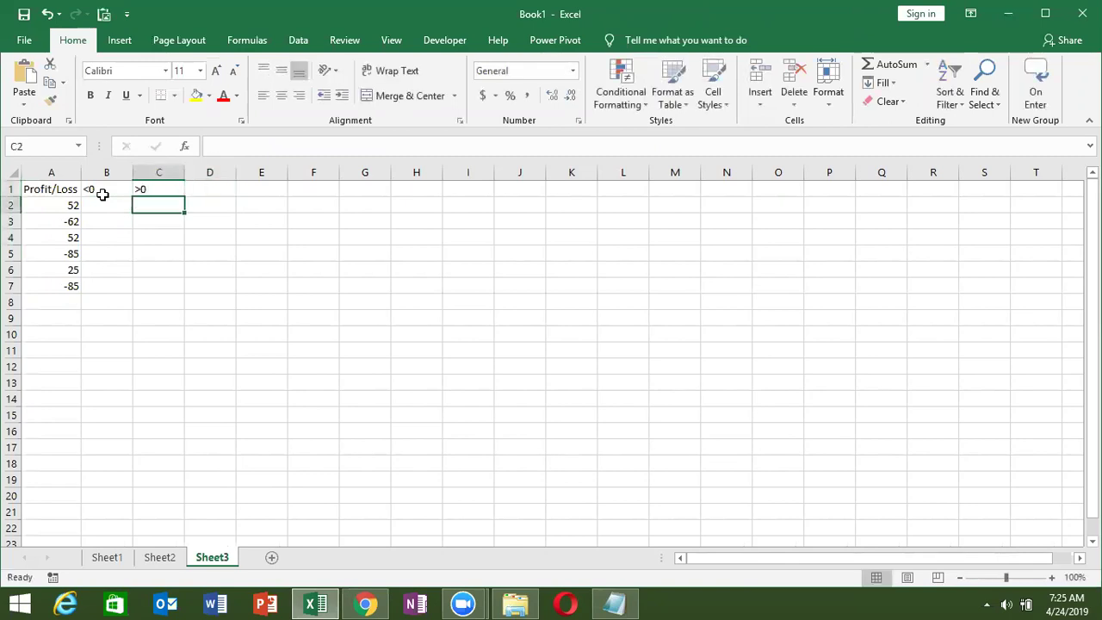
click(103, 199)
Step: Enter =IF(A2<0,ABS(A2),"") in B2 and fill it down to B7
text(=if)
key(Tab)
click(69, 204)
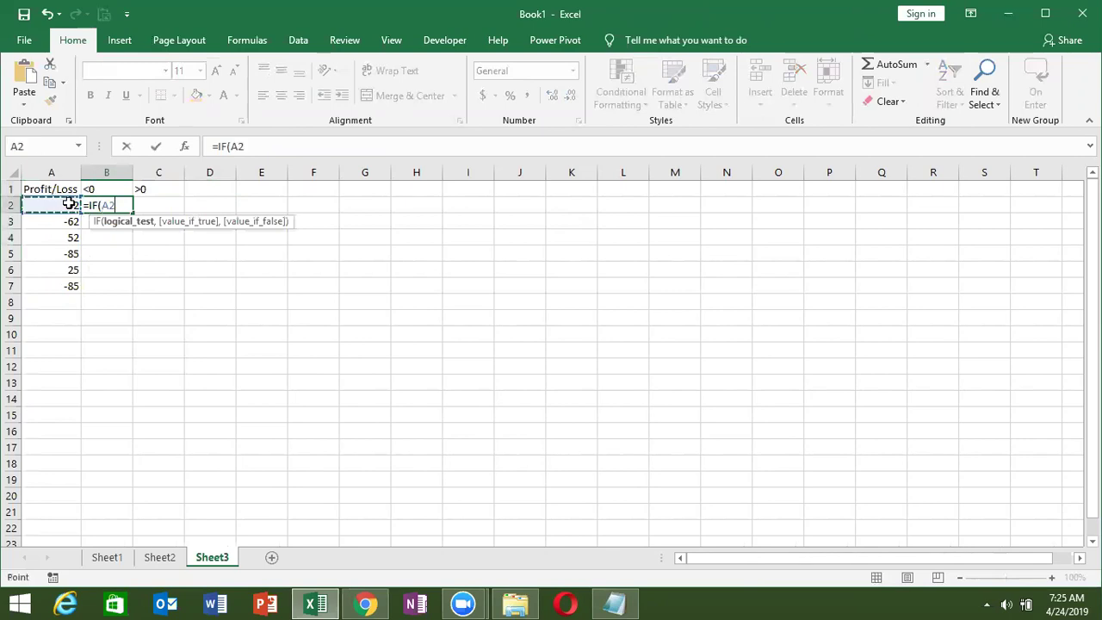
text(<)
text(0,)
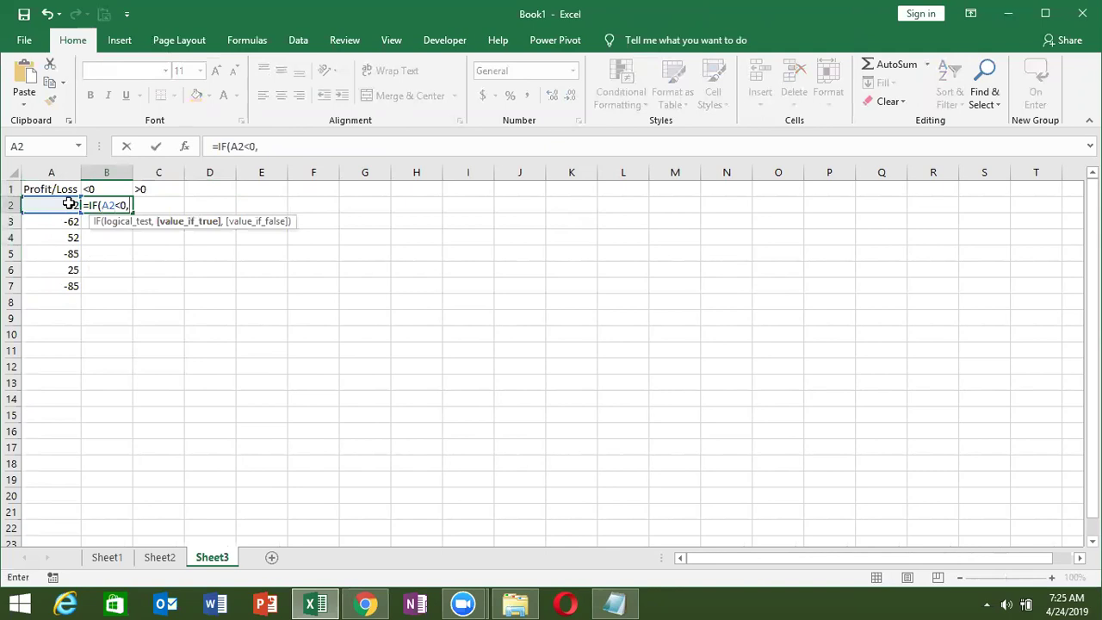
text(ab)
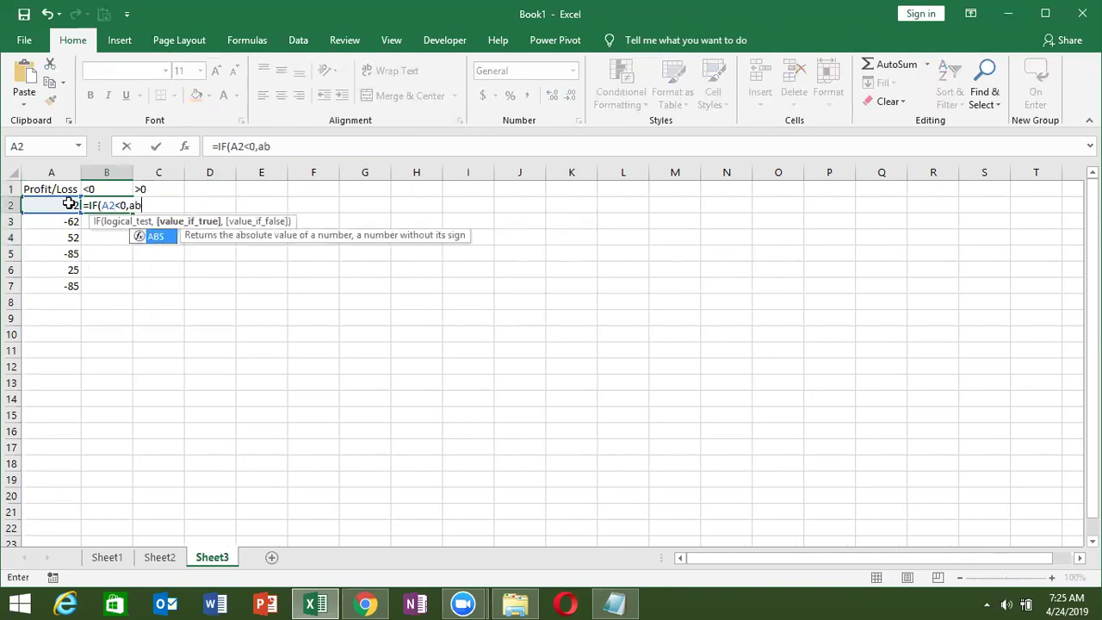
key(Tab)
click(44, 204)
text())
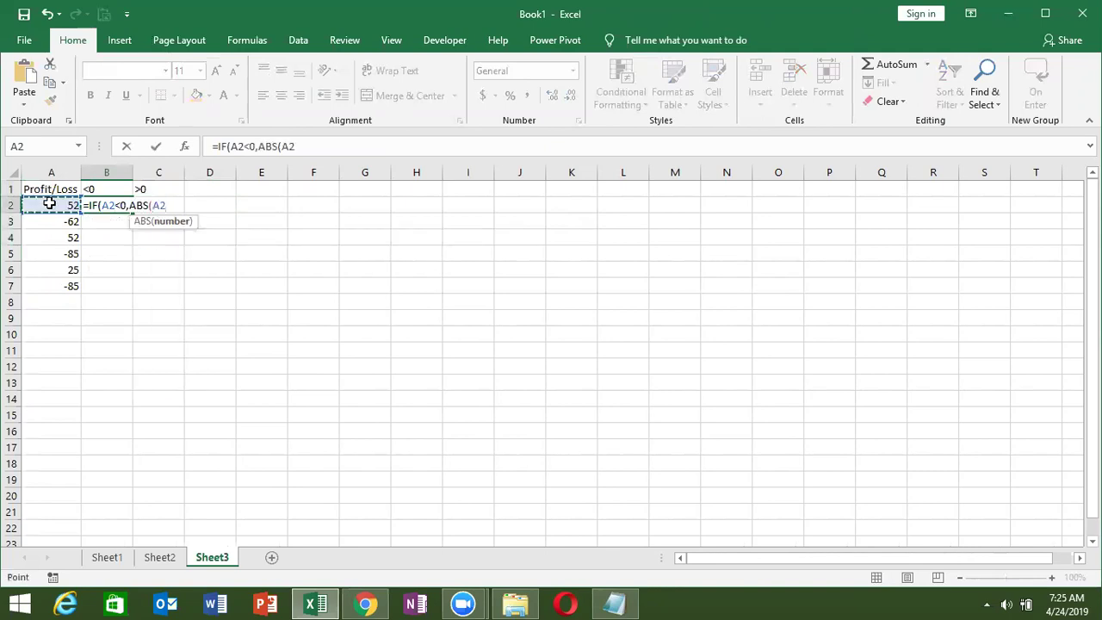
text(,")
key(Return)
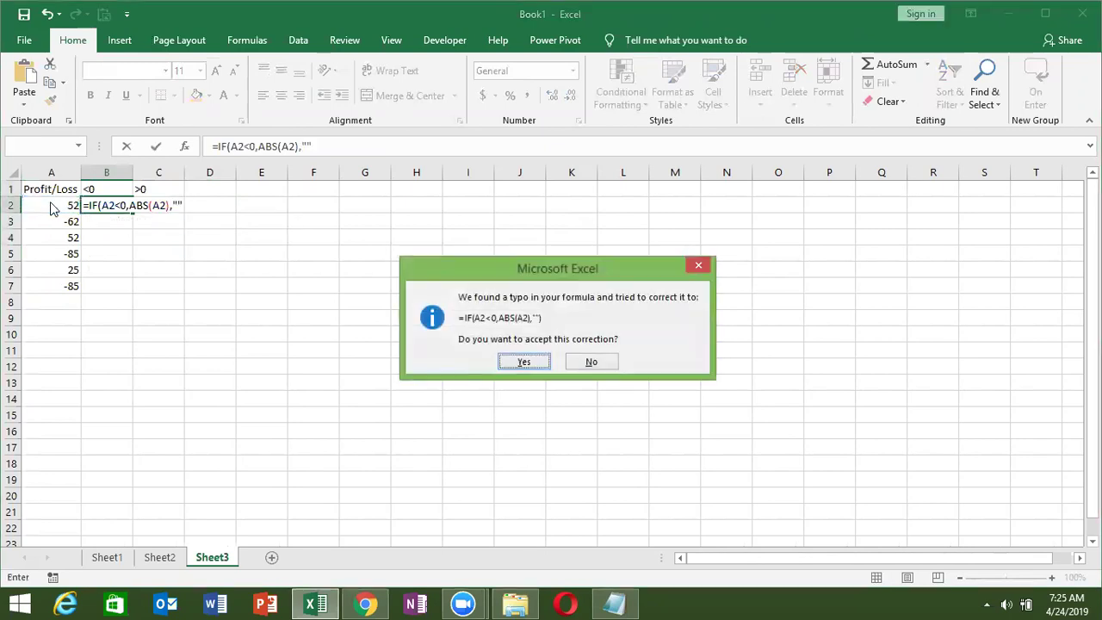
key(Return)
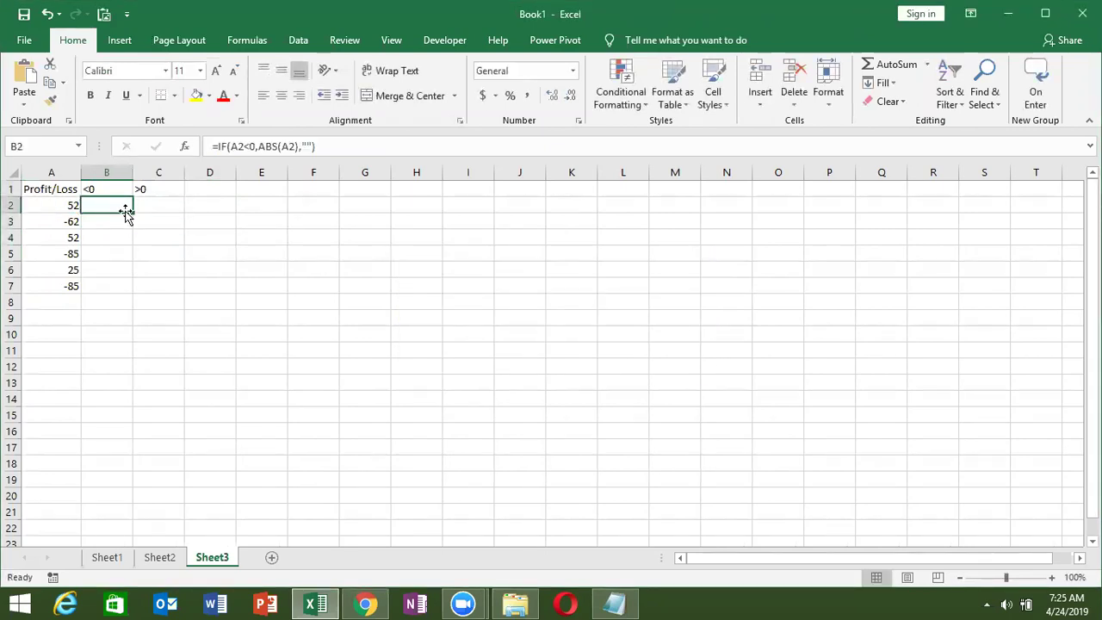
double_click(133, 212)
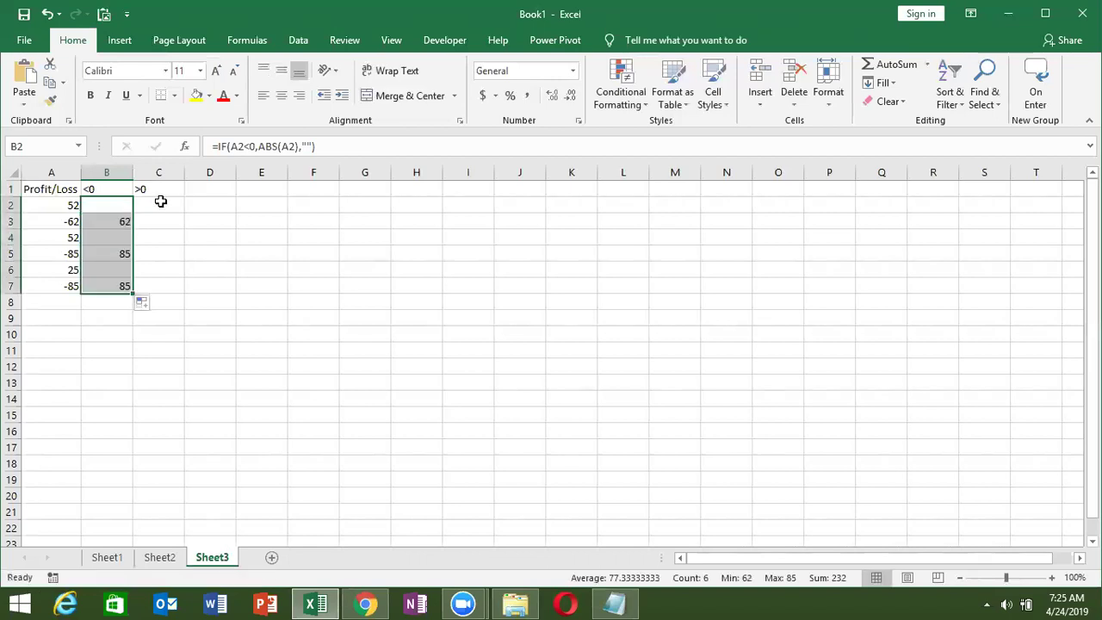
click(161, 202)
Step: Enter =IF(A2>0,A2,"") in C2 and fill it down to C7, showing 52, 52, 25
text(=if)
key(Tab)
click(75, 207)
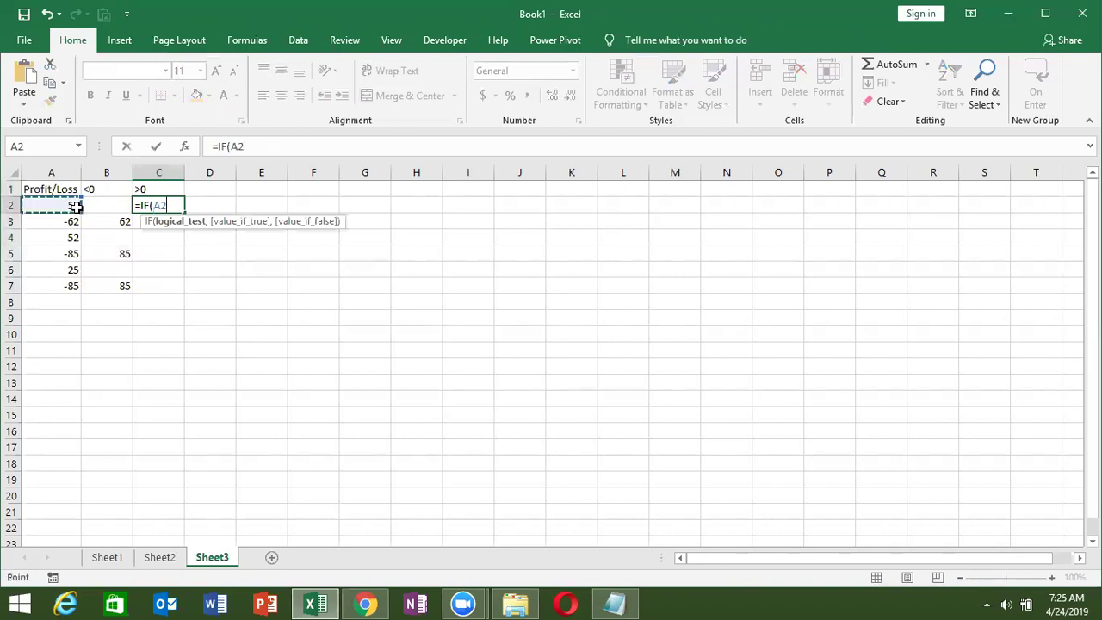
text(>0,)
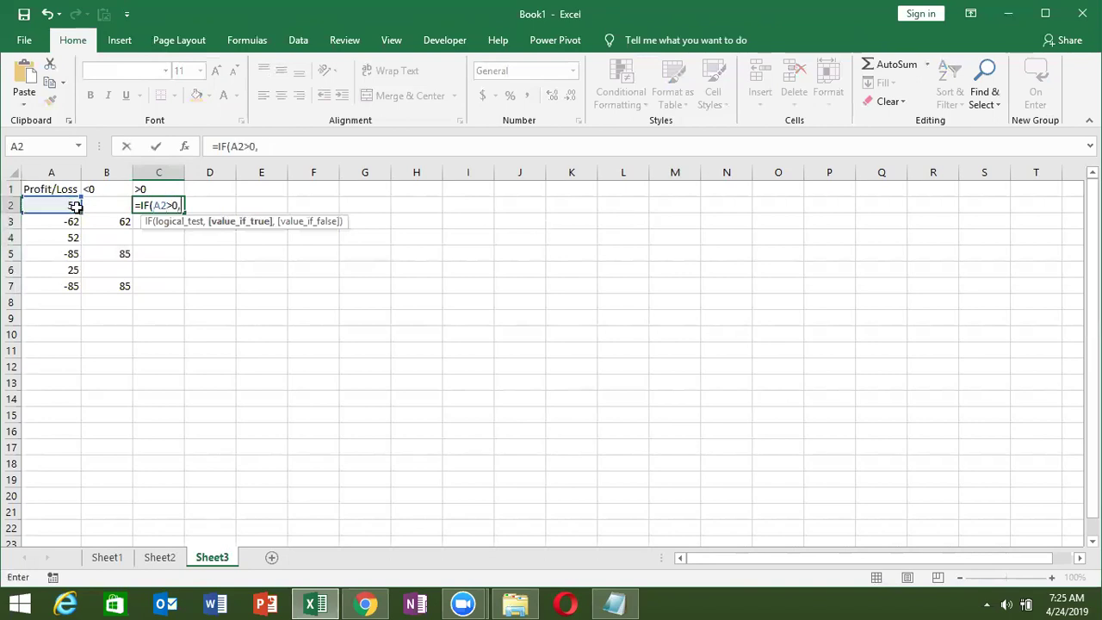
click(63, 201)
text(,)
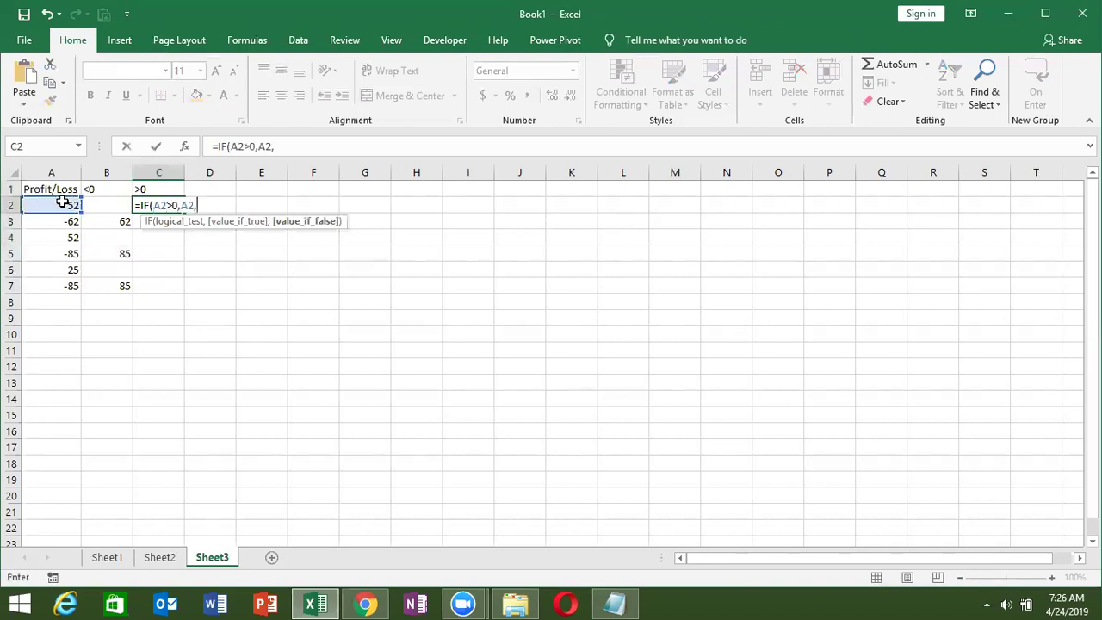
key(Return)
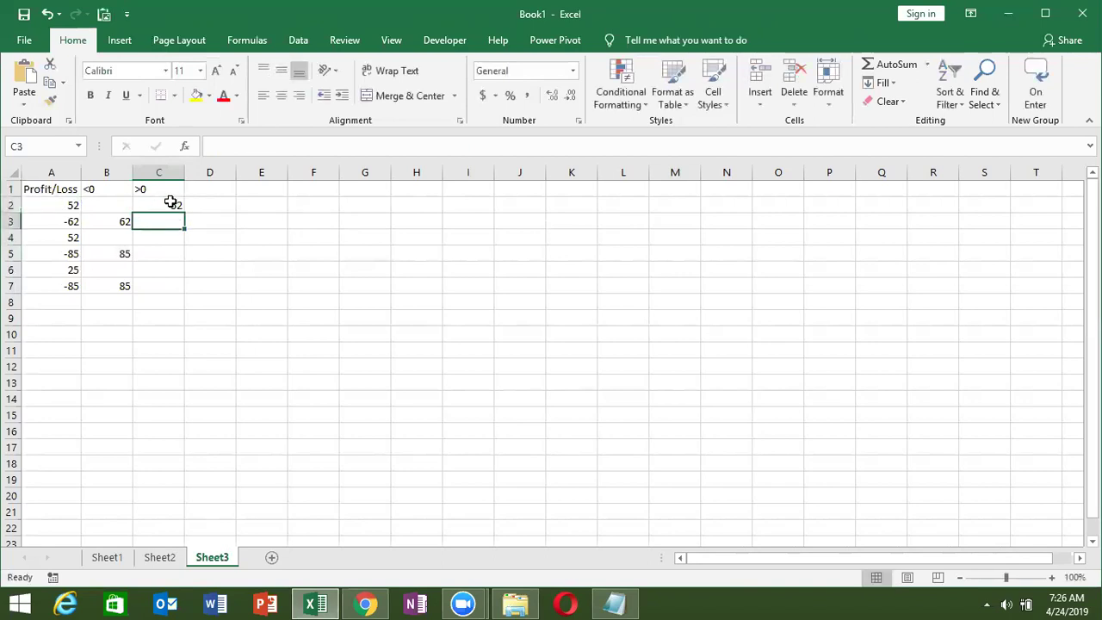
click(171, 205)
double_click(188, 208)
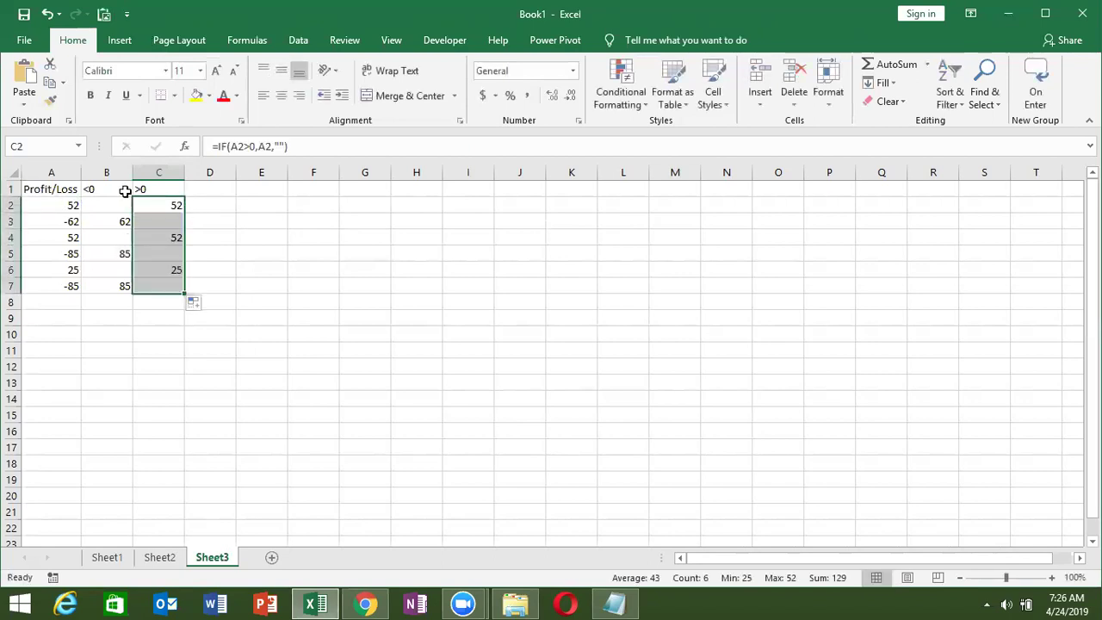
click(365, 281)
Step: Insert a blank clustered column chart from an empty cell and move it up beside the table
click(263, 189)
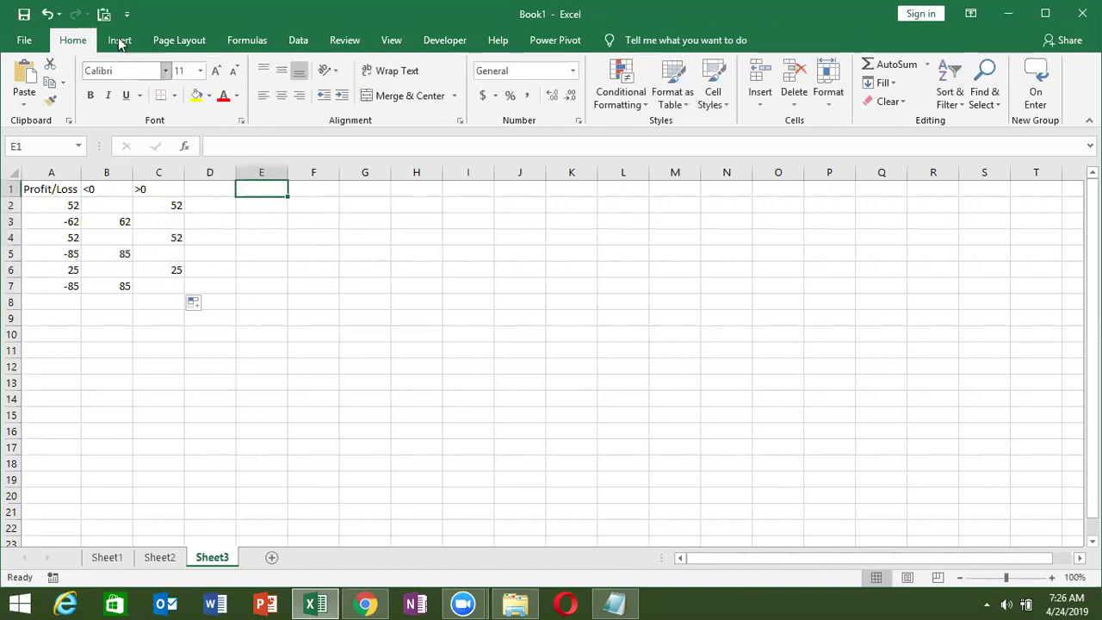
click(119, 40)
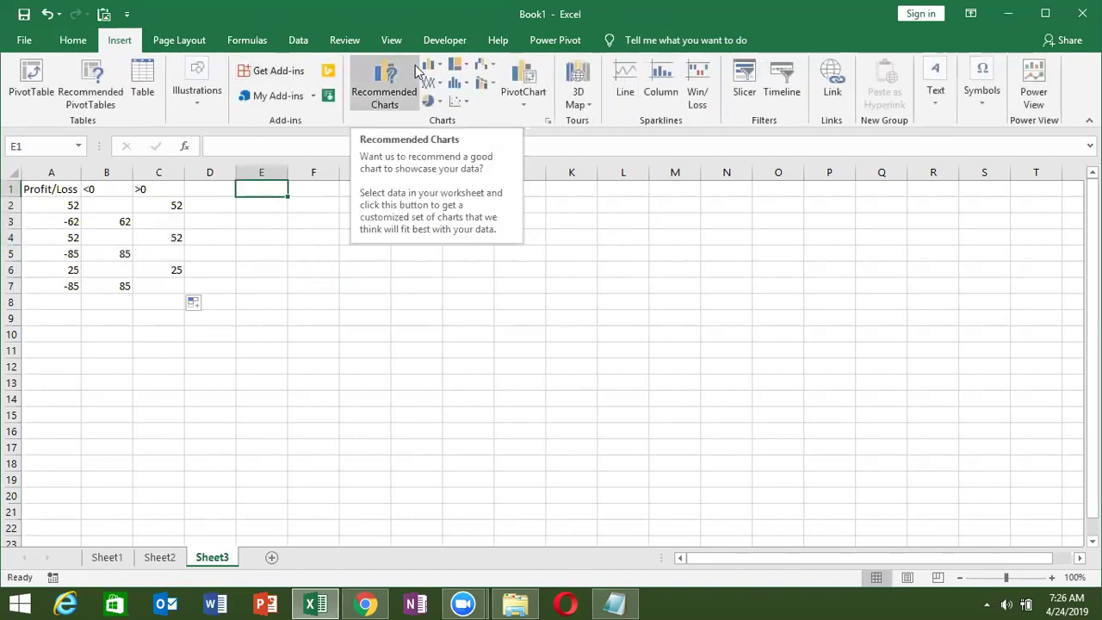
click(433, 66)
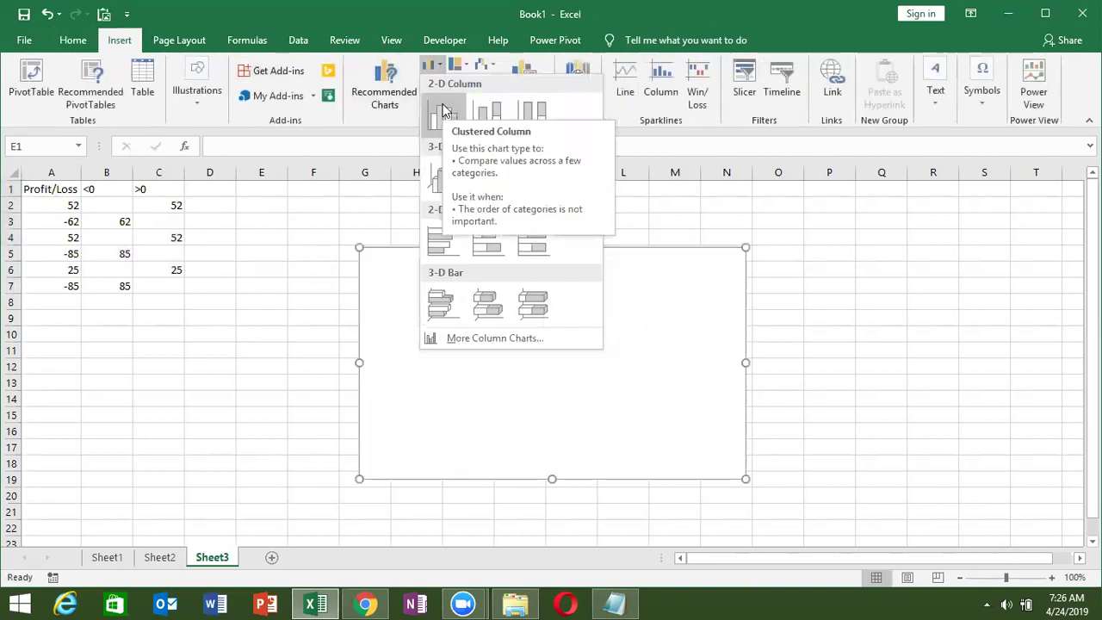
click(442, 114)
drag(396, 267, 312, 207)
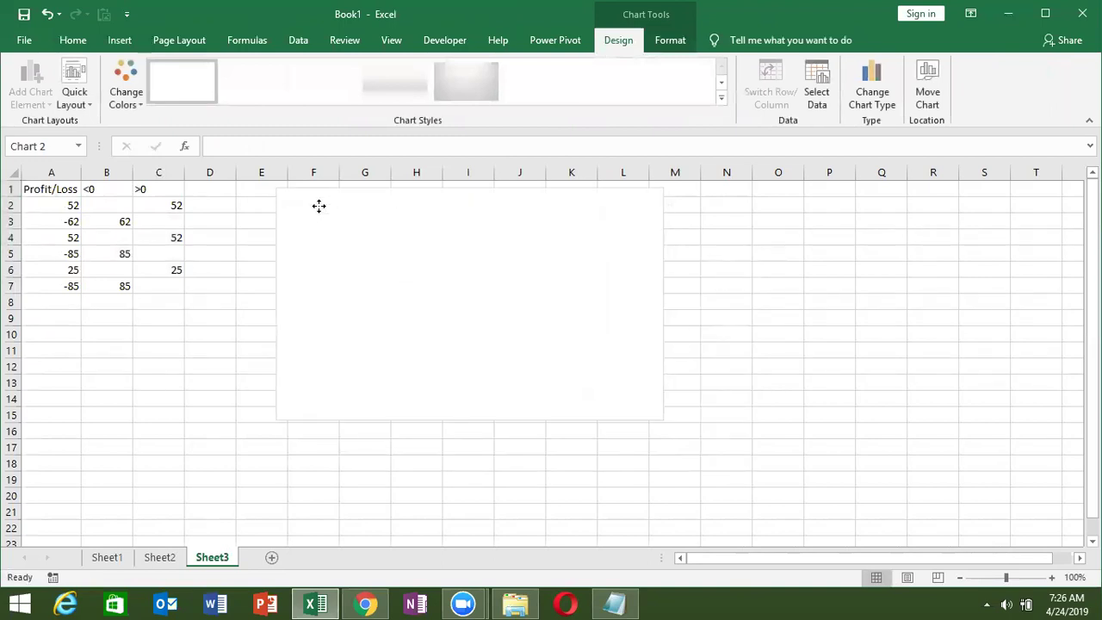
right_click(319, 255)
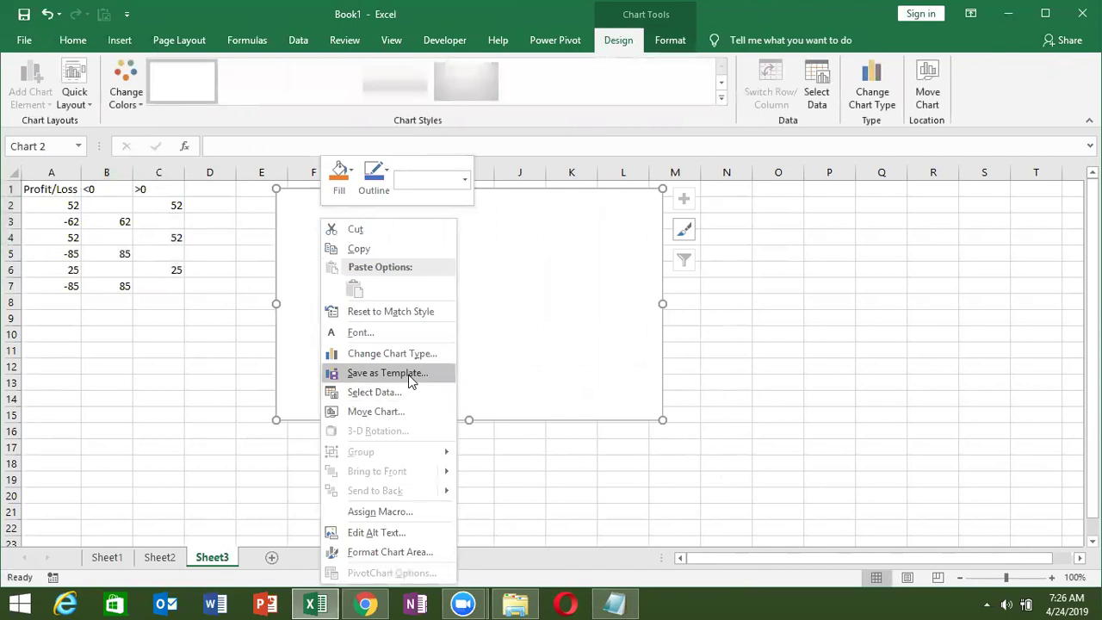
Step: Add a Profit series to the chart using values C2:C7
click(406, 395)
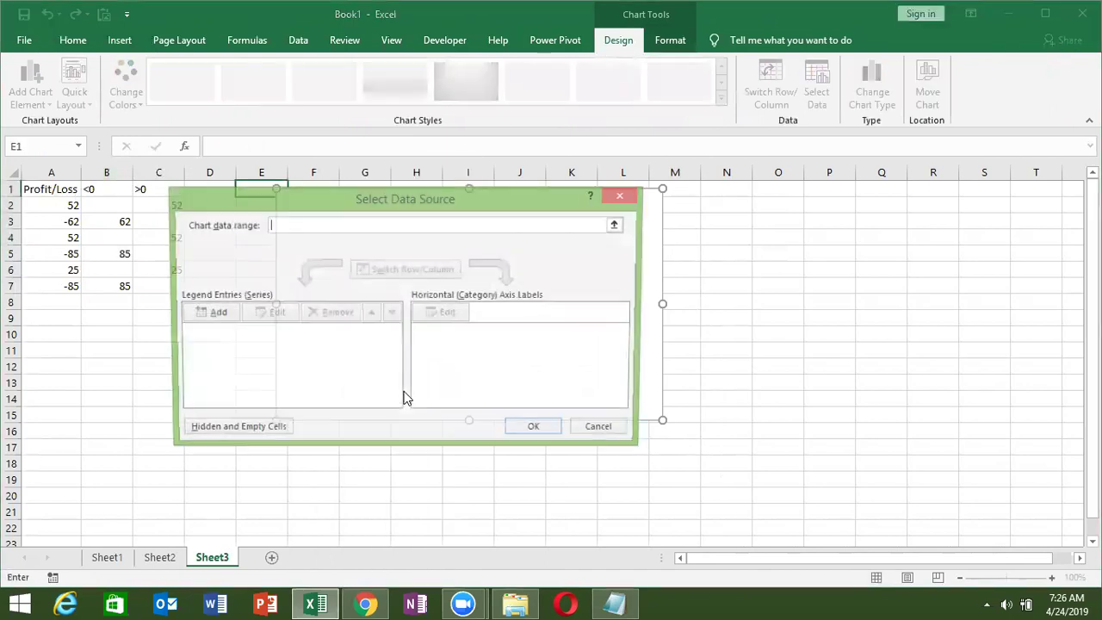
click(216, 311)
text(Profit)
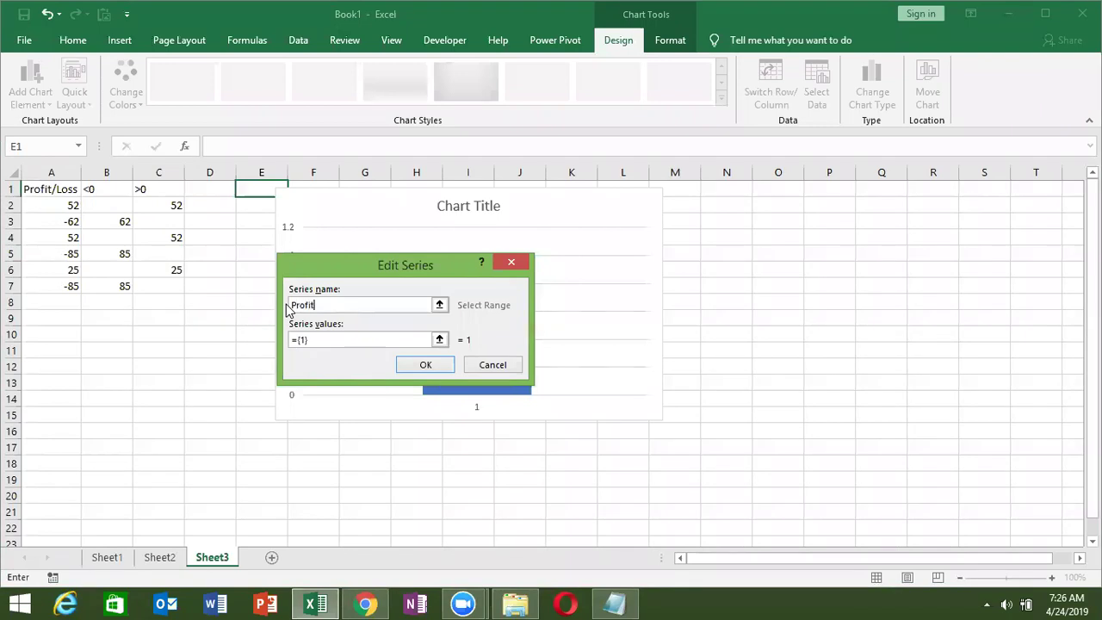
click(328, 338)
text(=)
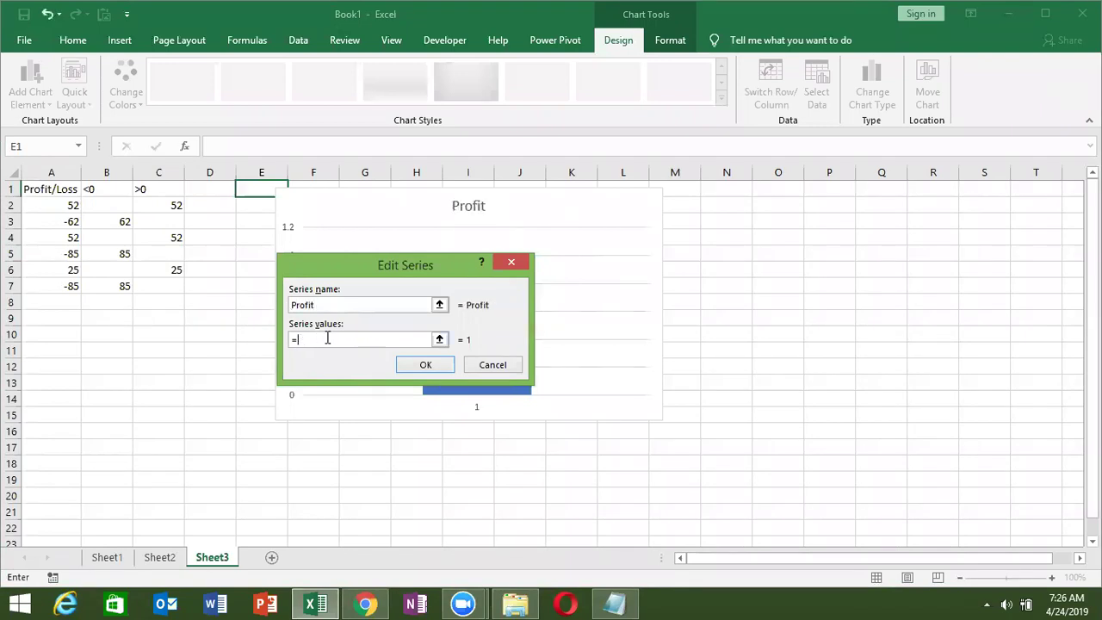
drag(173, 207, 172, 281)
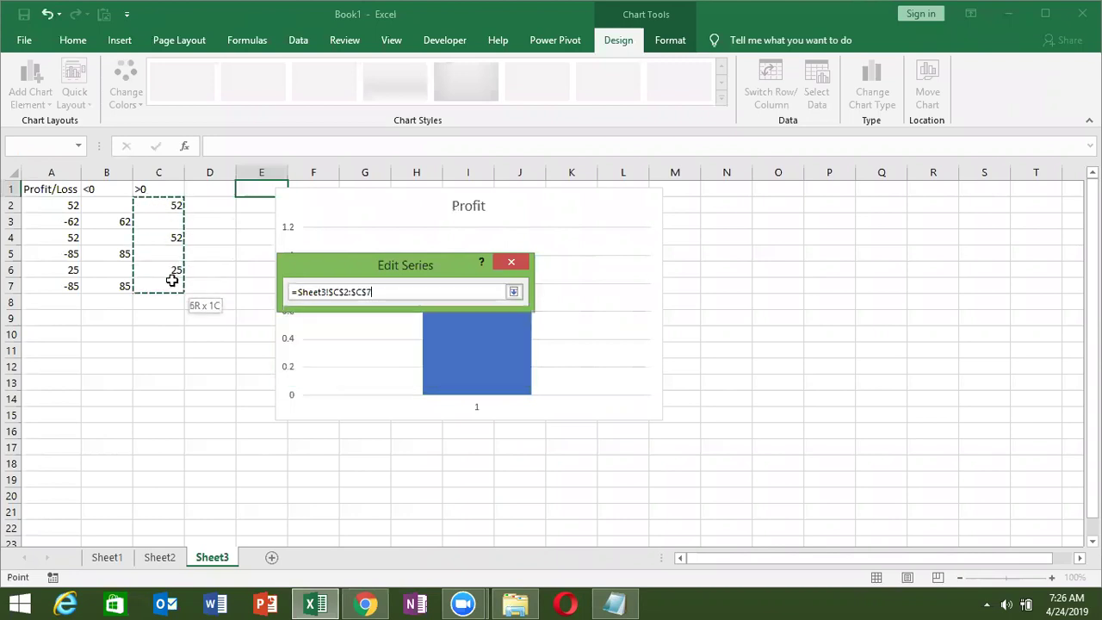
click(422, 365)
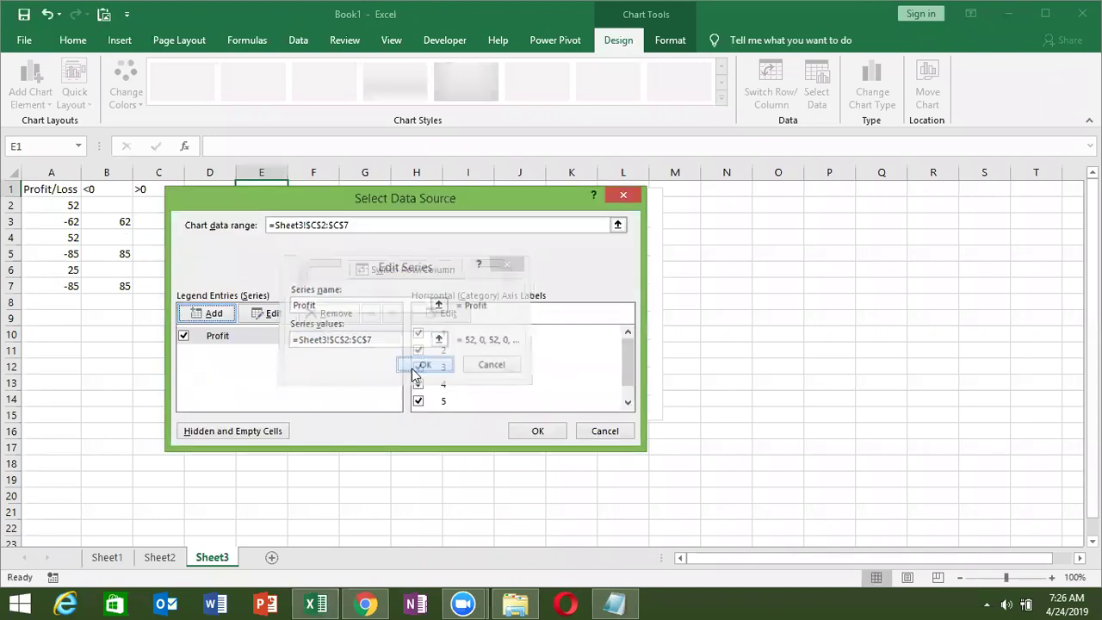
Step: Add a Loss series using B2:B7 and apply both series to the chart
click(207, 314)
text(Loss)
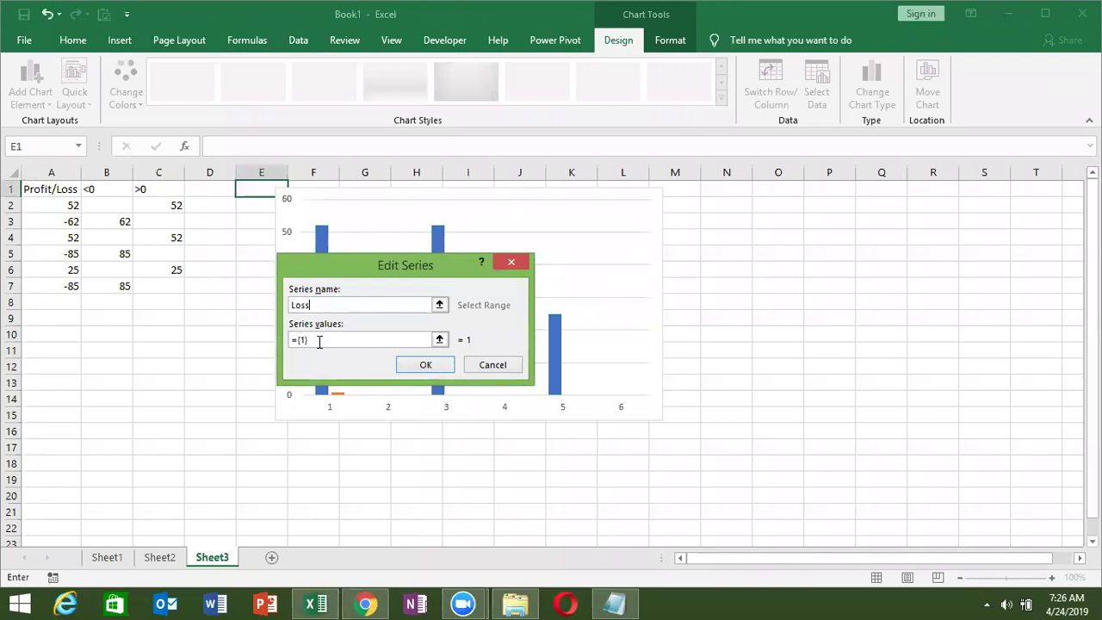
click(320, 340)
key(BackSpace)
key(BackSpace)
drag(106, 205, 107, 286)
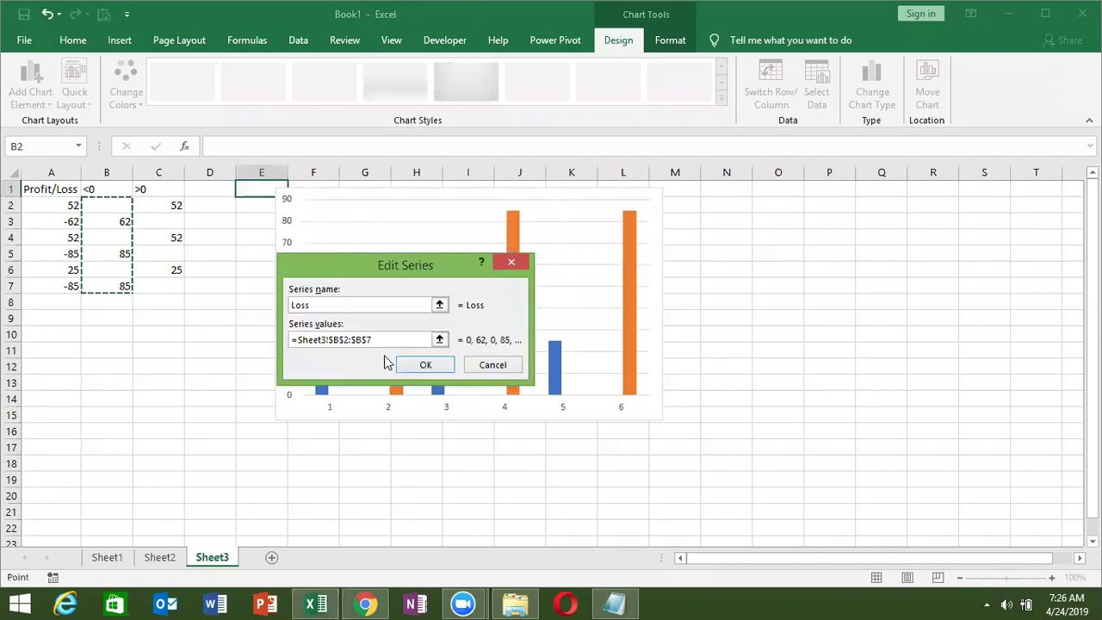
click(410, 368)
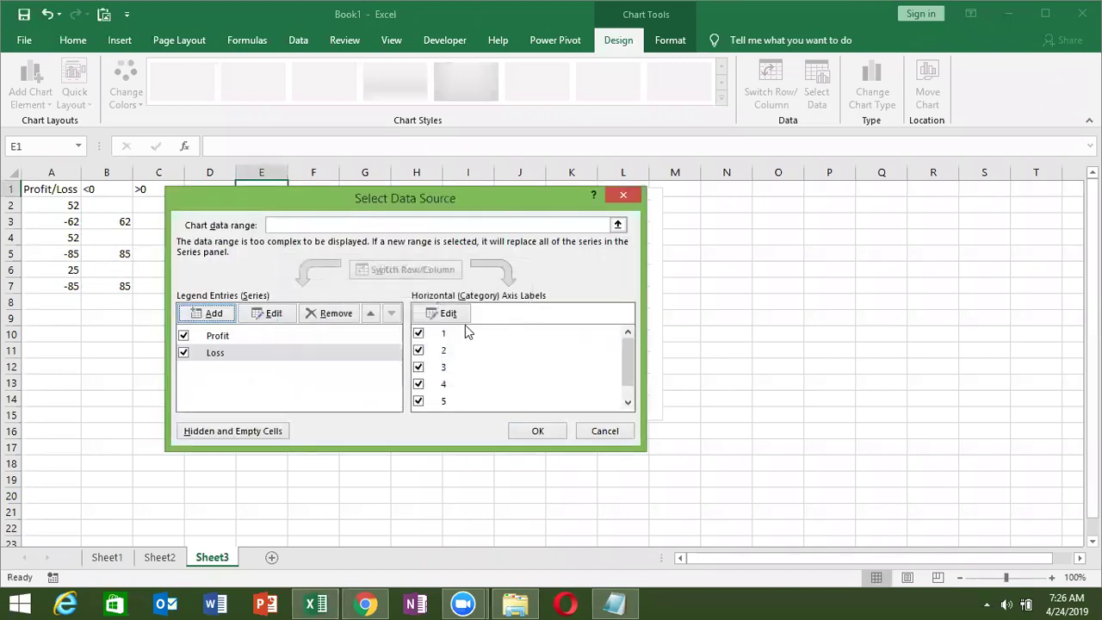
click(538, 433)
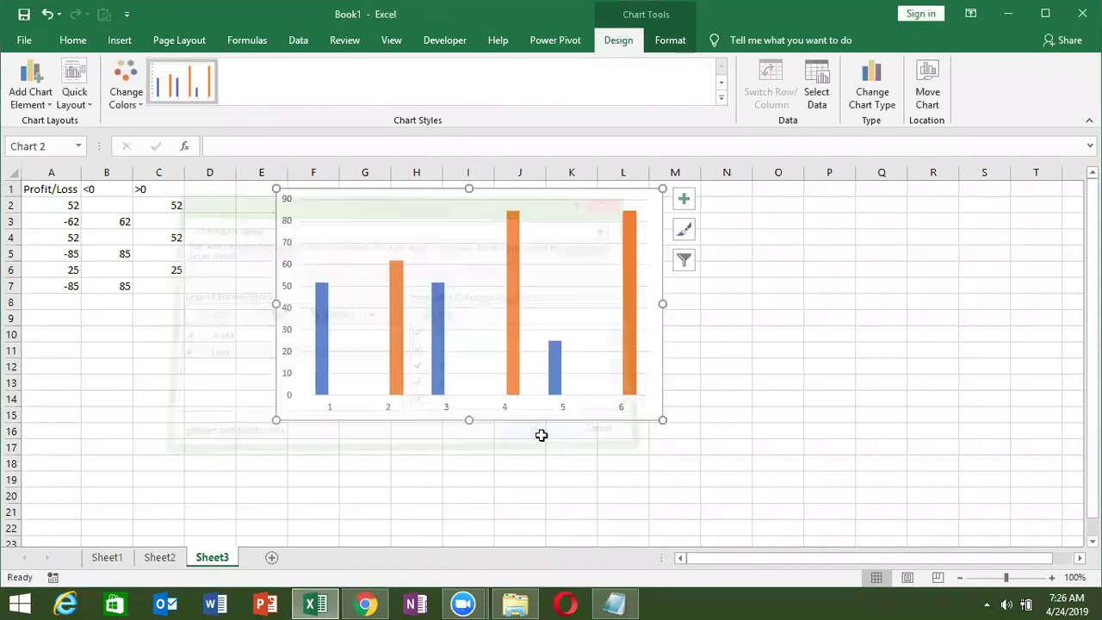
click(579, 461)
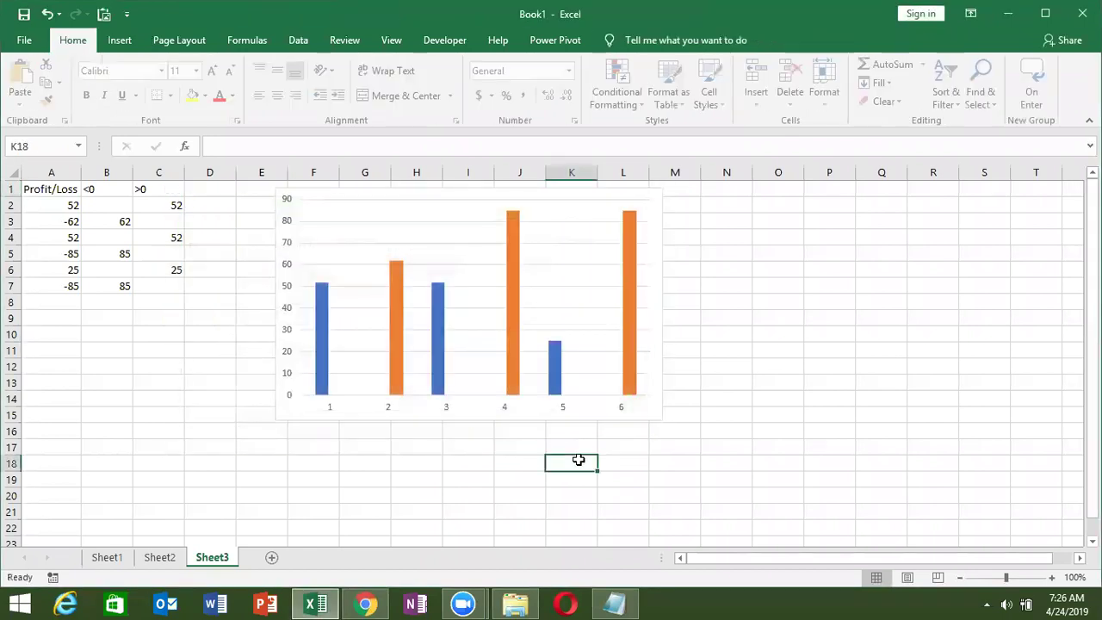
Step: Change A5 from -85 to 75 so its chart bar becomes a Profit bar
click(512, 255)
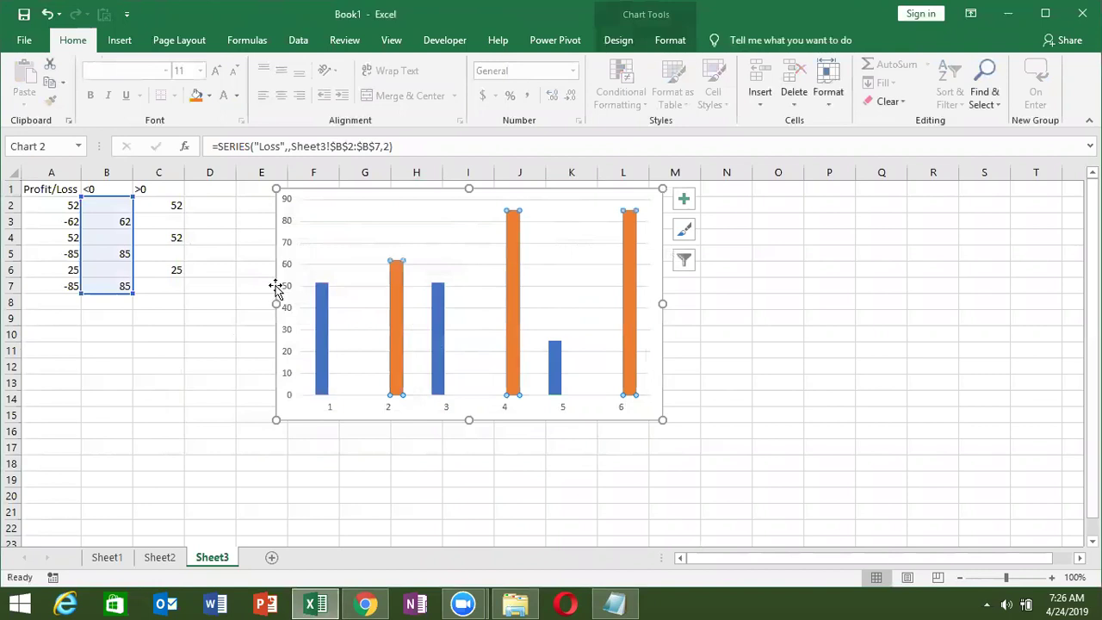
click(204, 363)
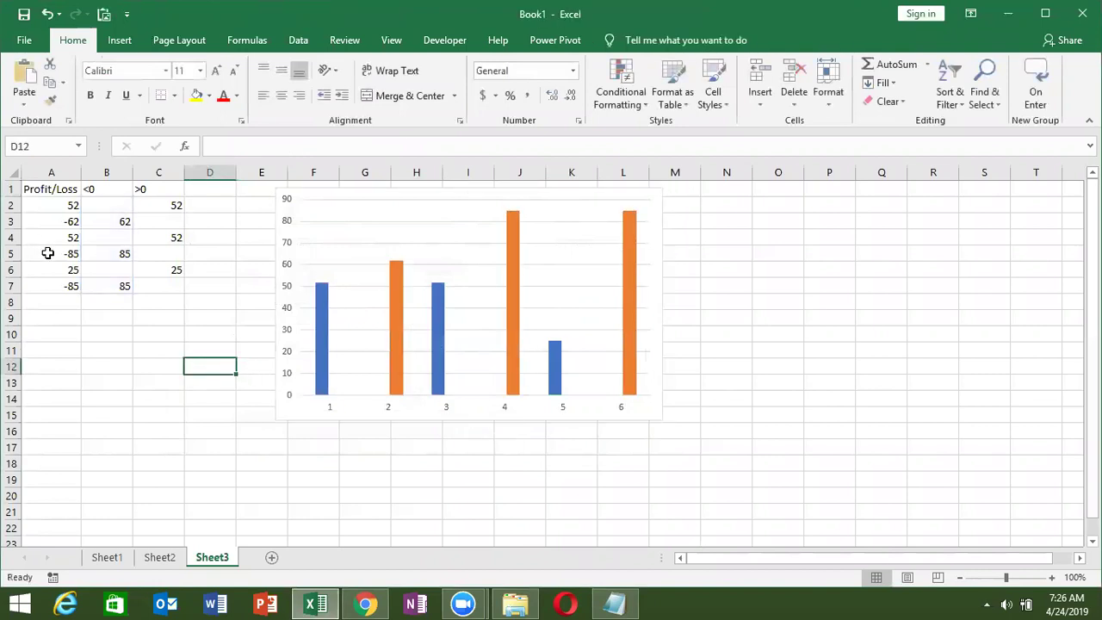
click(48, 252)
text(75)
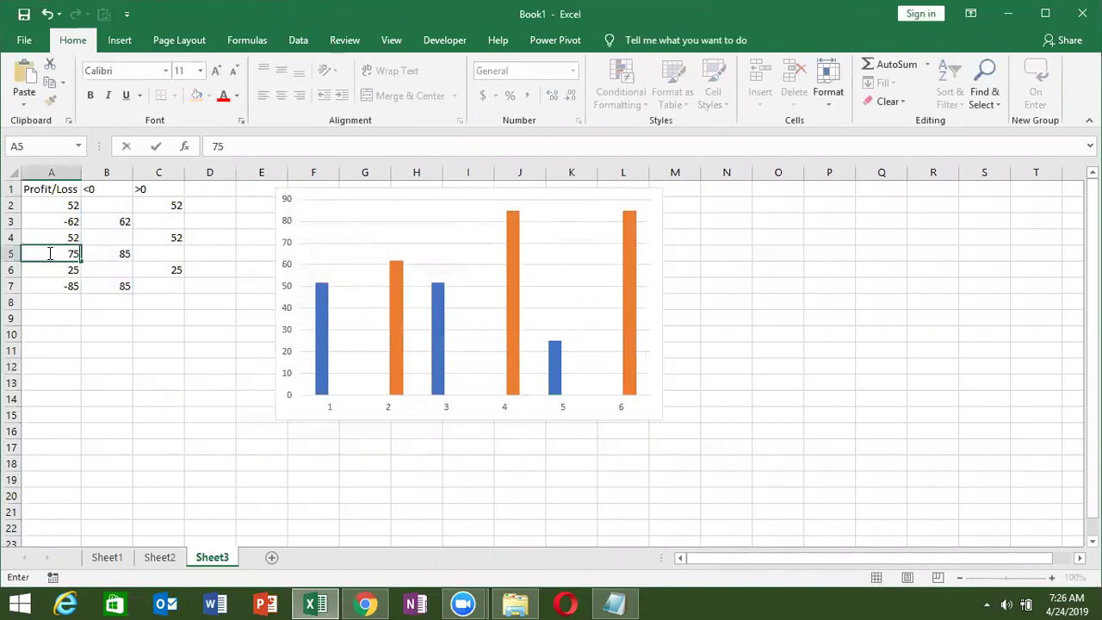
key(Return)
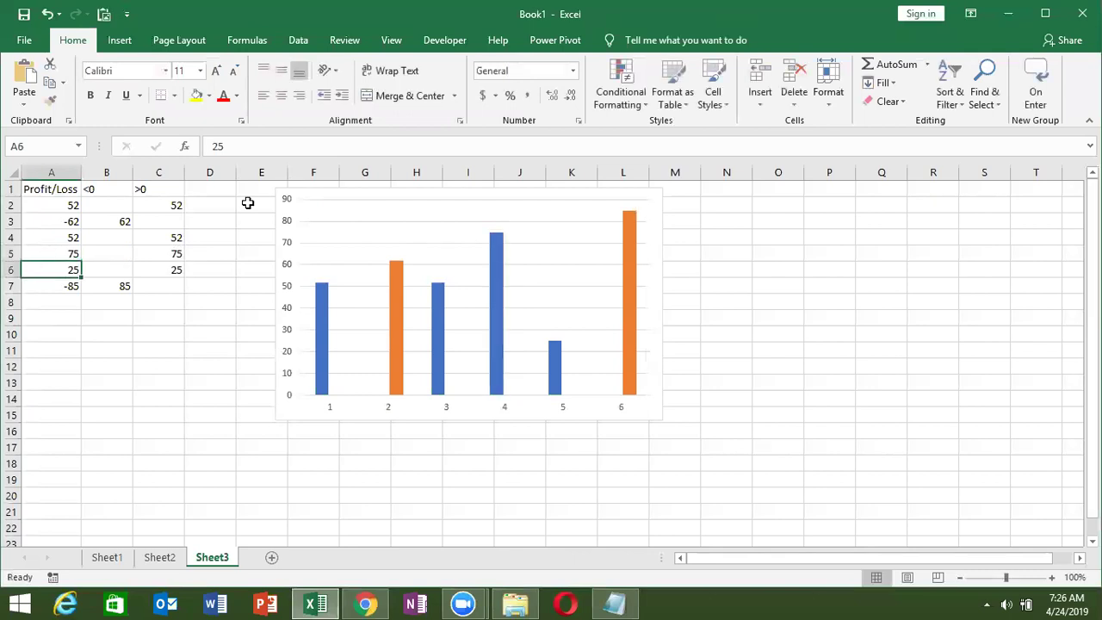
Step: Copy the Profit/Loss column A1:A7
mouse_move(502, 288)
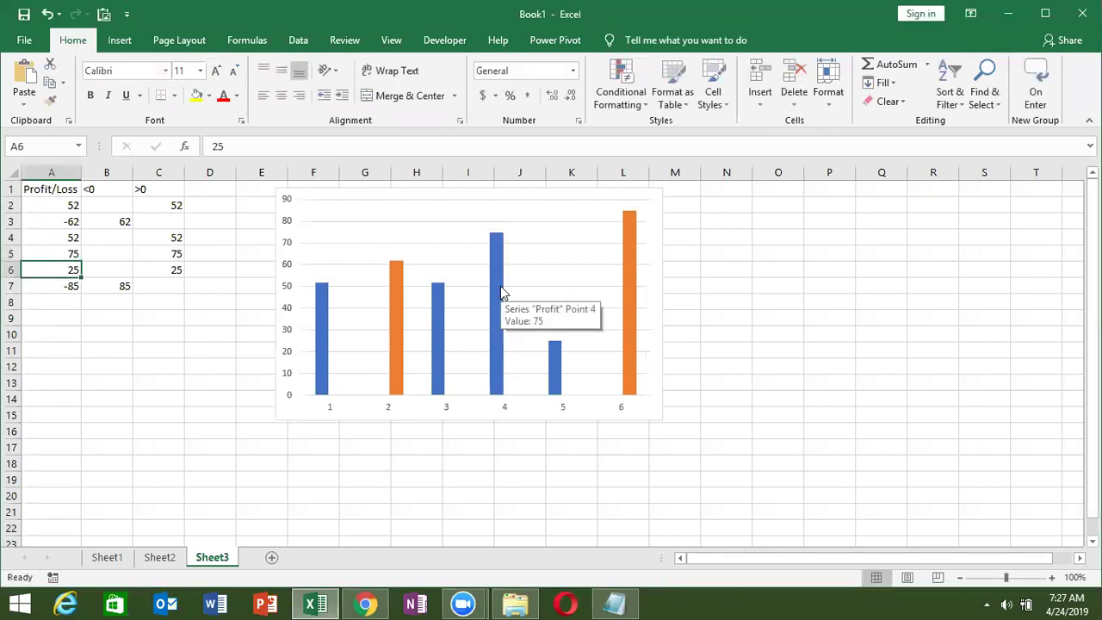
click(62, 186)
key(ctrl+shift+Down)
key(ctrl+c)
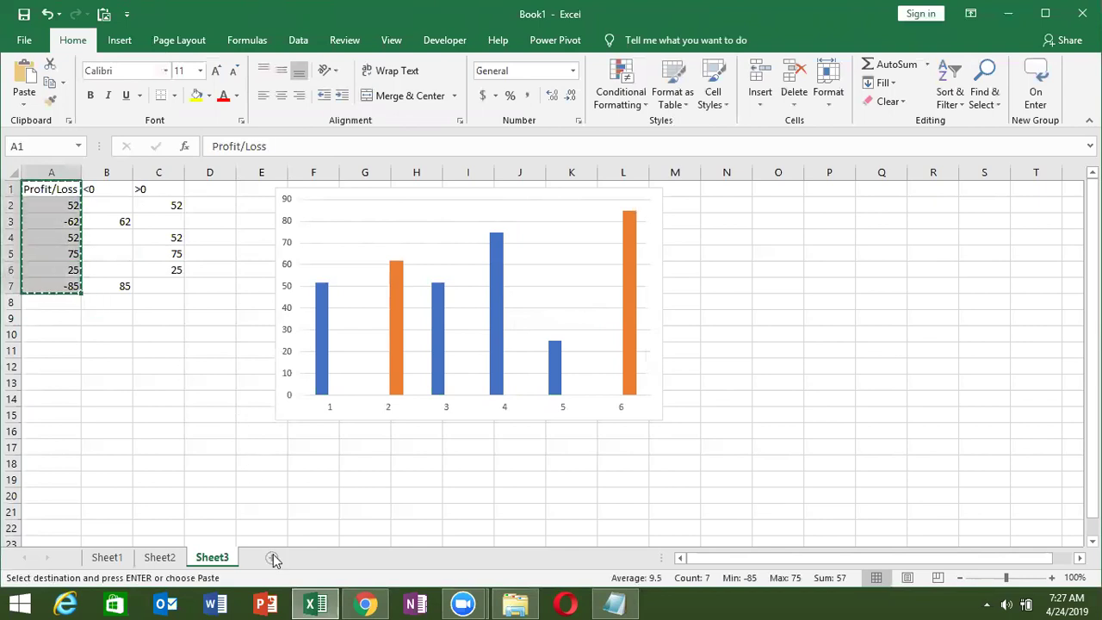
Step: Paste the Profit/Loss column into a new Sheet4 and auto-fit column A
click(272, 556)
key(ctrl+v)
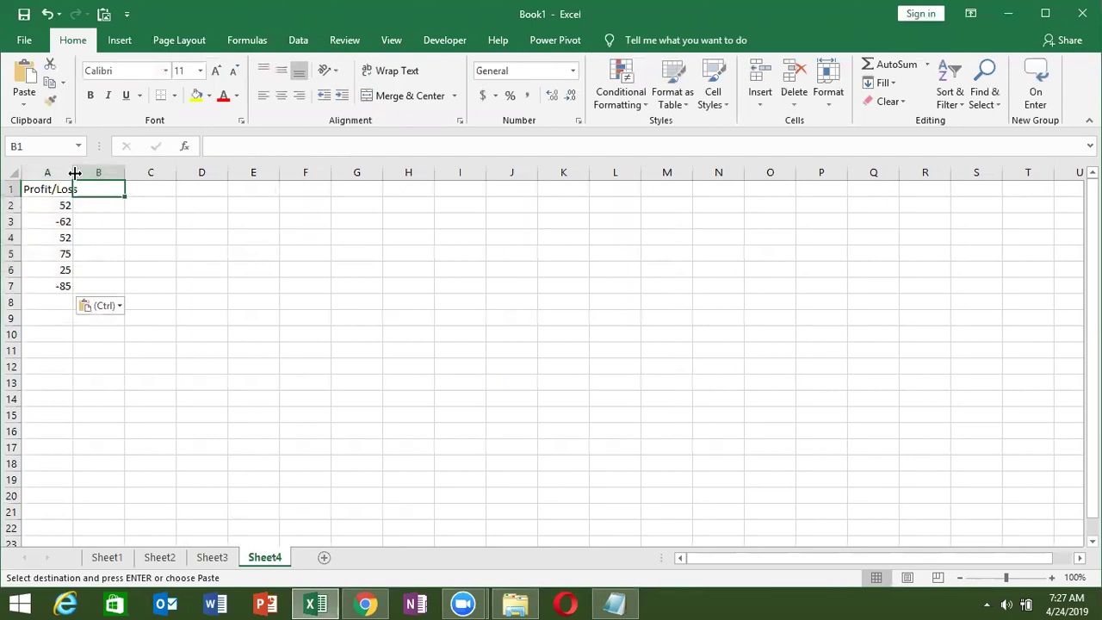
double_click(74, 173)
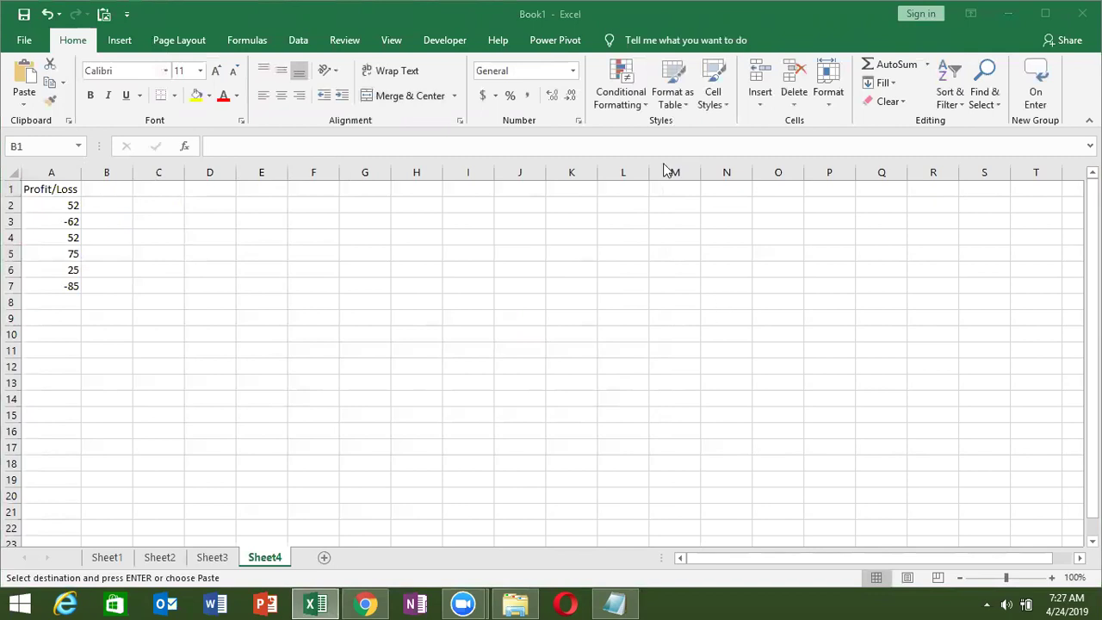
Step: Enter =IF(A2<0,REPT("|",A2/5),"") in B2 and fill it down to B7
click(116, 205)
click(116, 206)
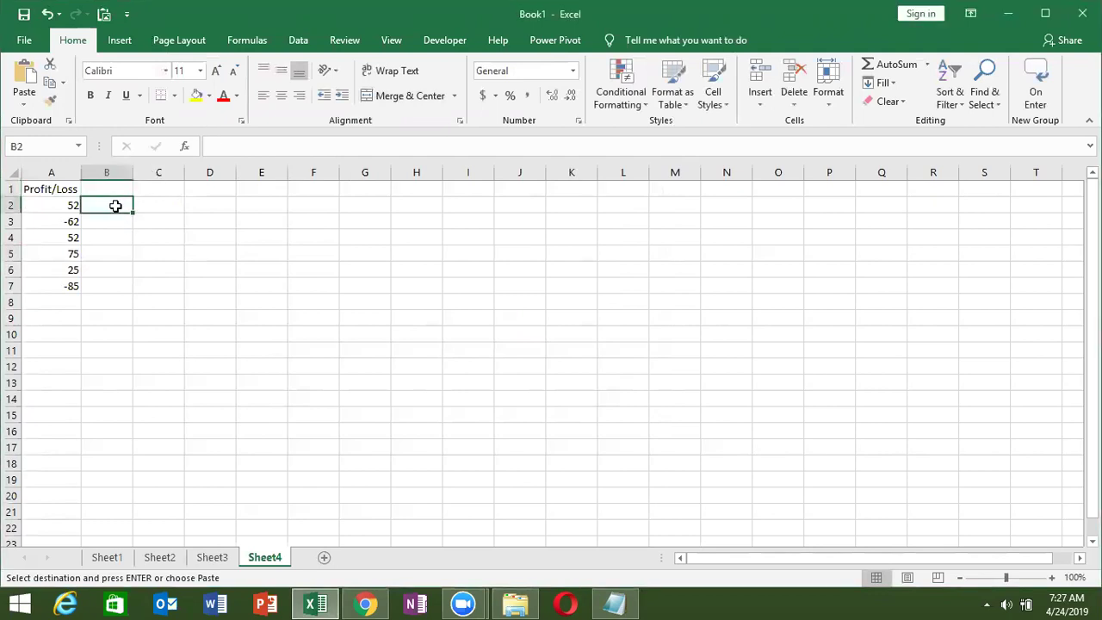
text(=)
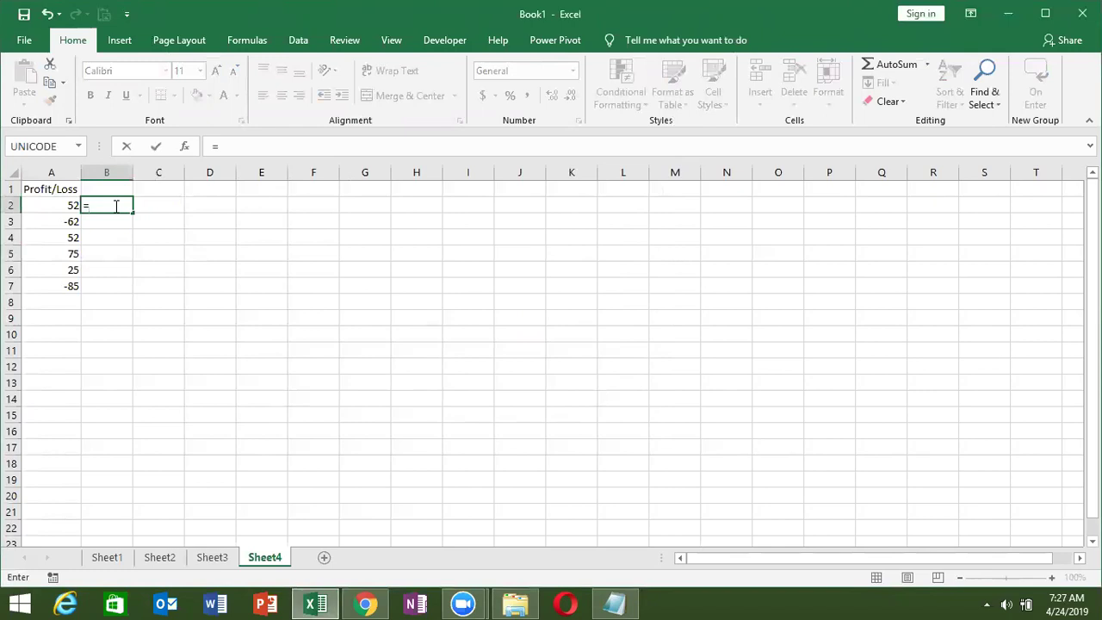
text(IF()
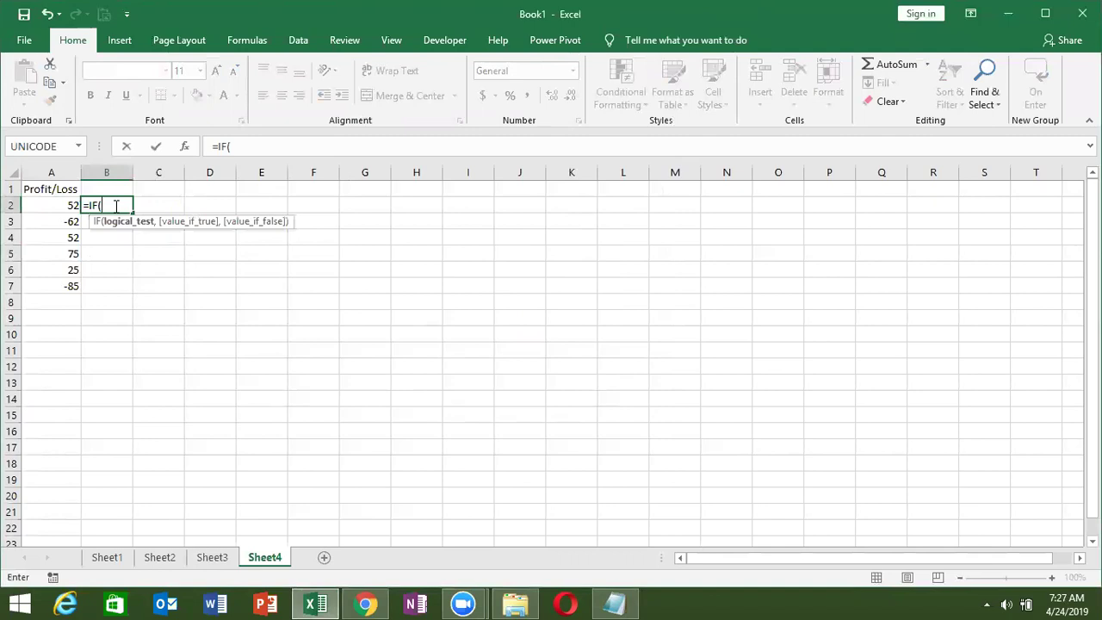
key(Left)
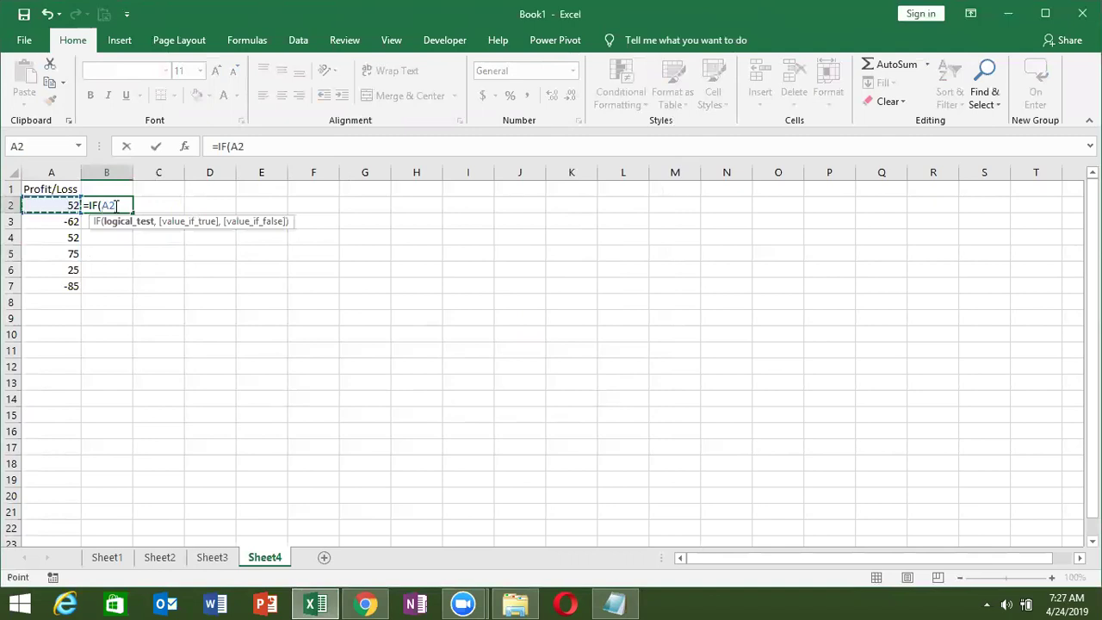
text(<0)
text(,)
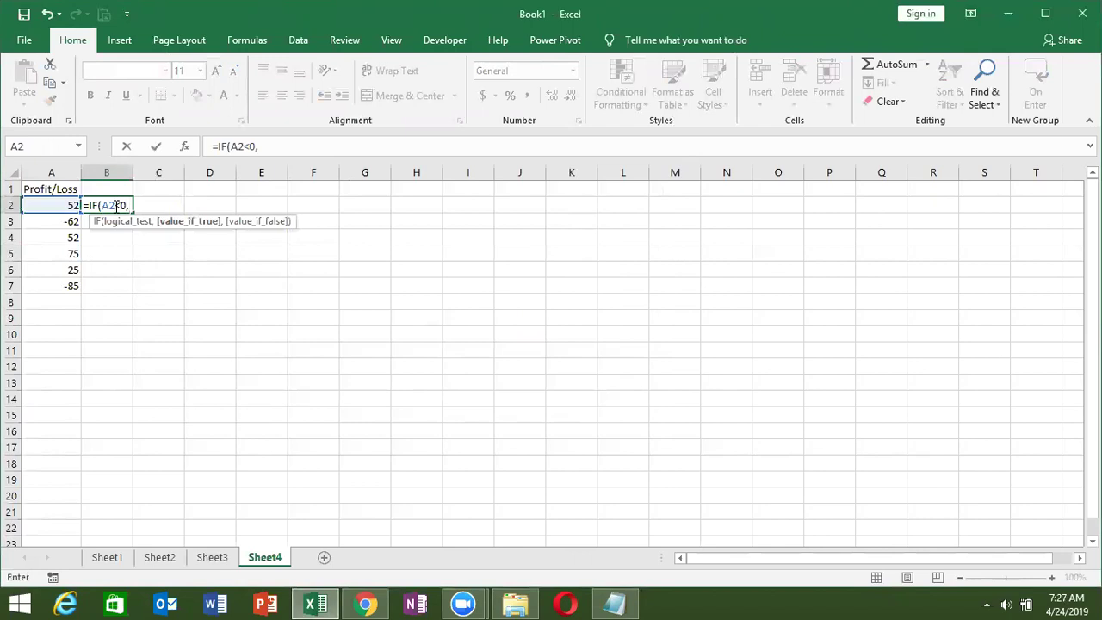
text(re)
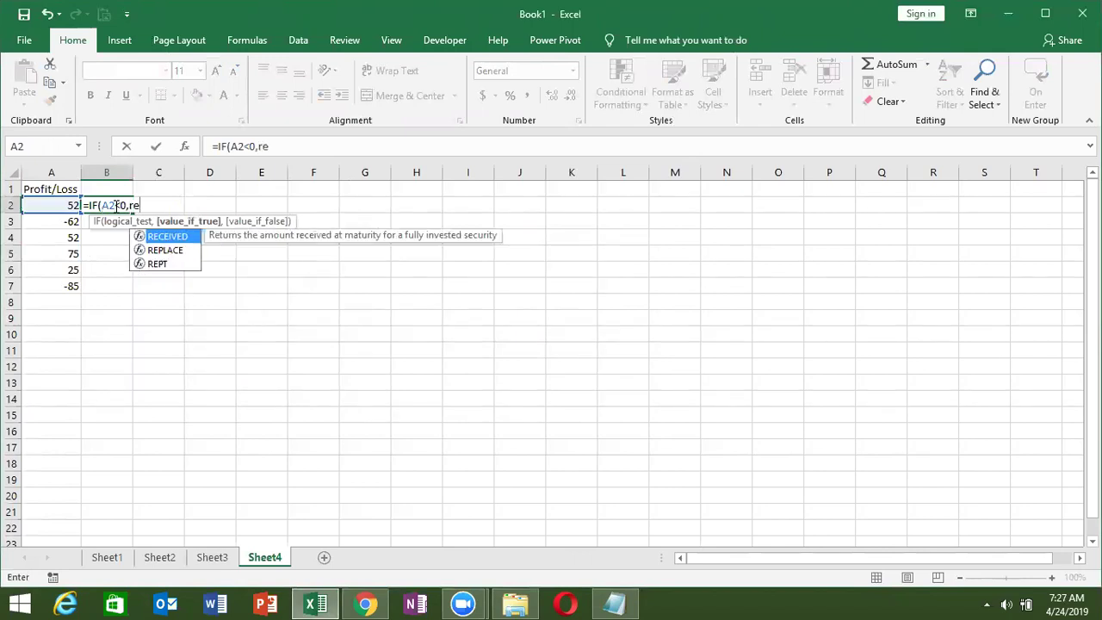
key(Down)
key(Down)
key(Tab)
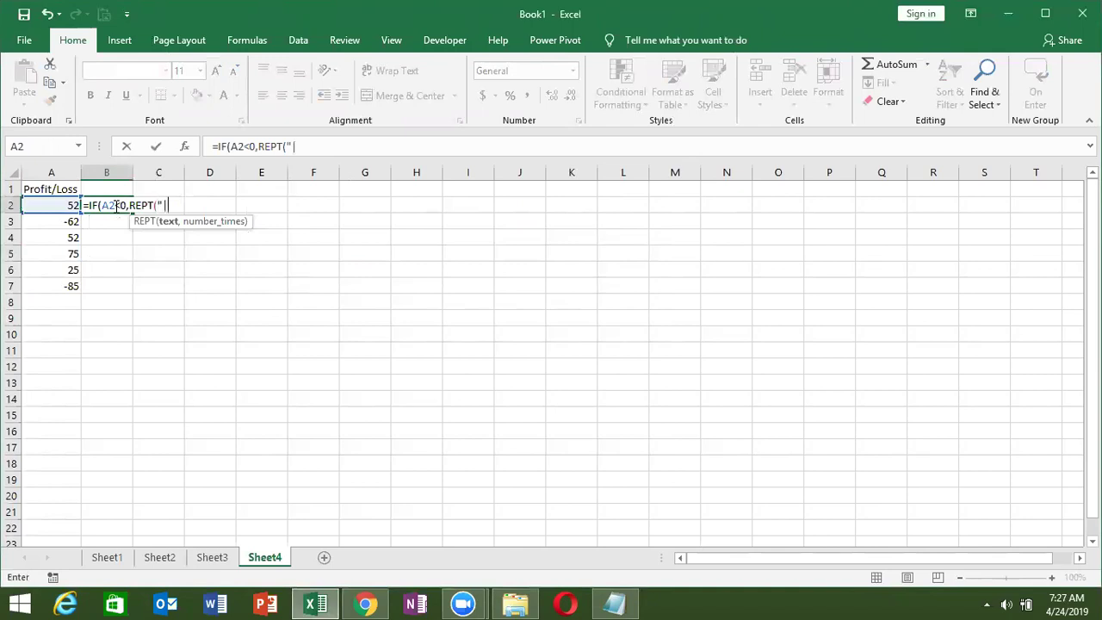
text(,)
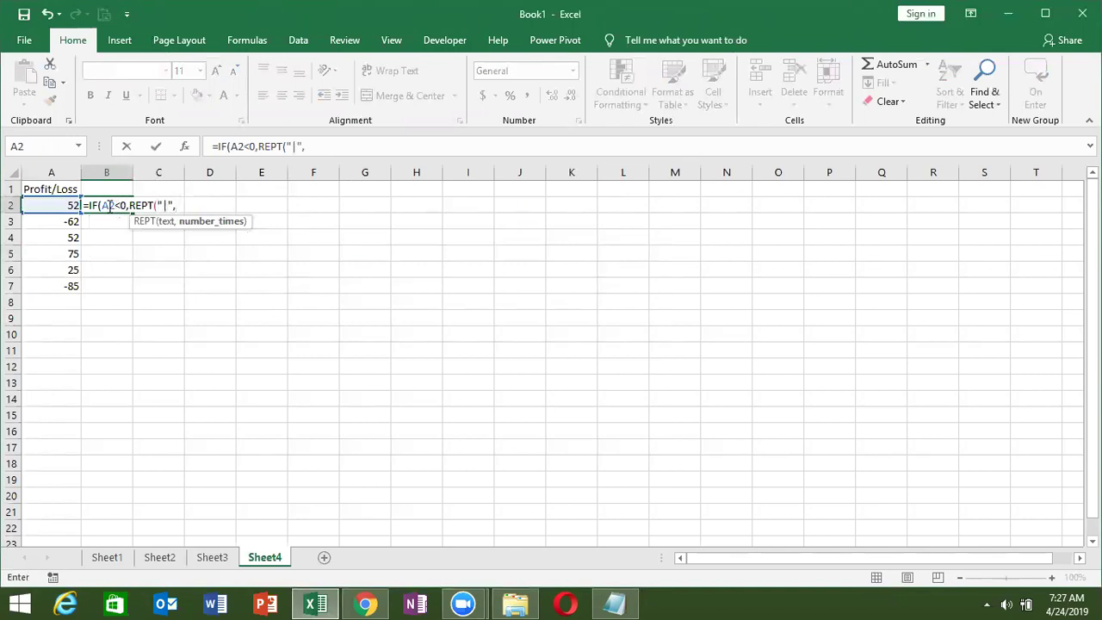
click(59, 203)
text(/20)
key(BackSpace)
key(BackSpace)
text(5)
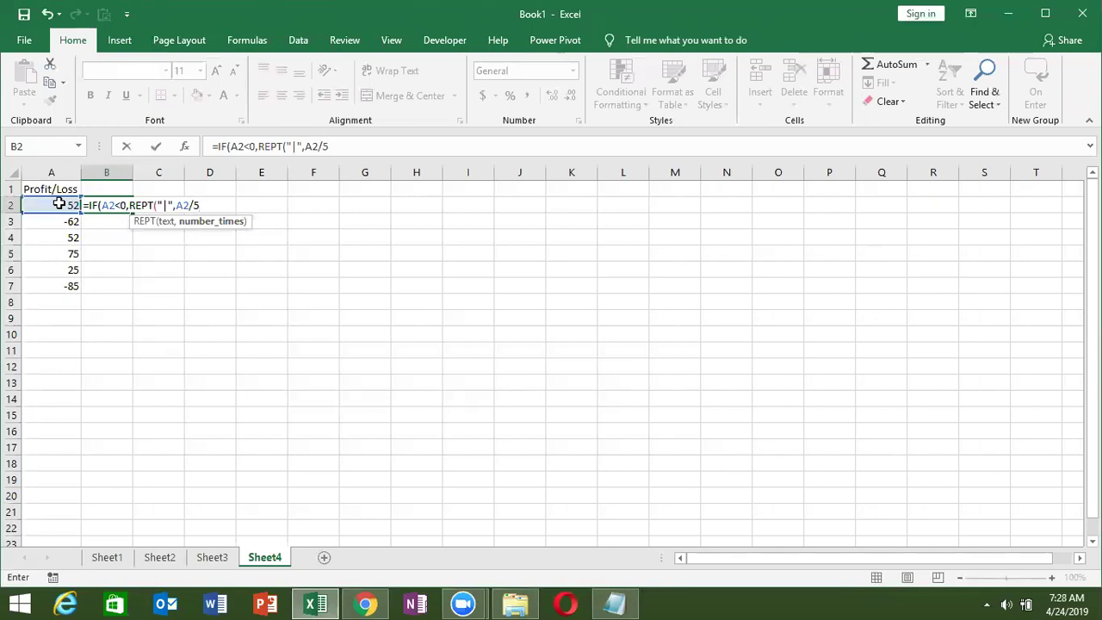
text(),")
key(Return)
key(Return)
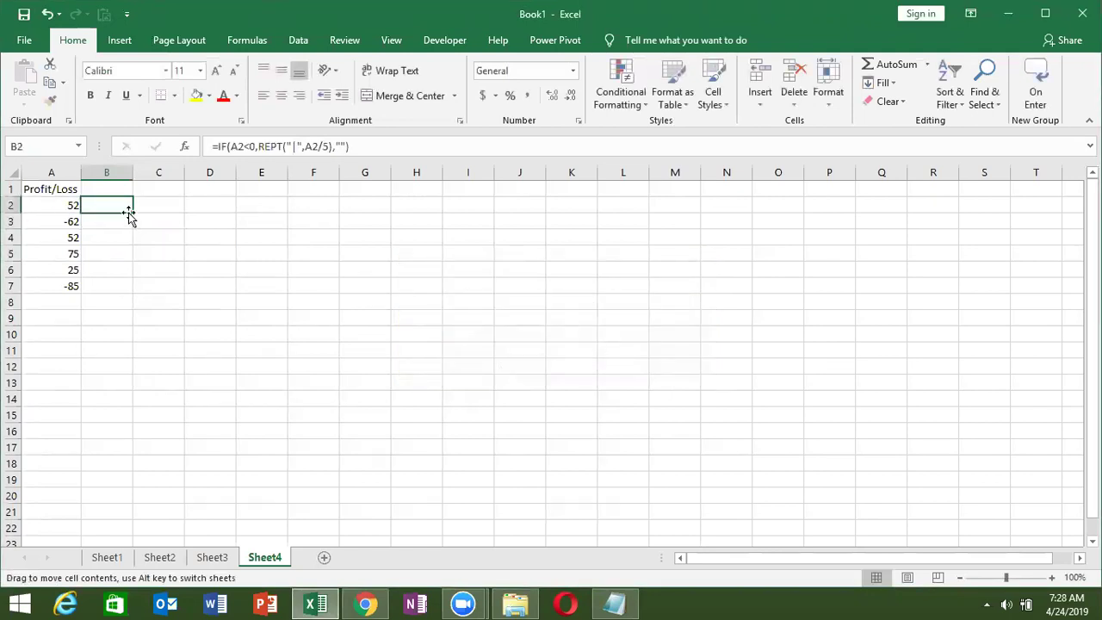
drag(134, 213, 134, 289)
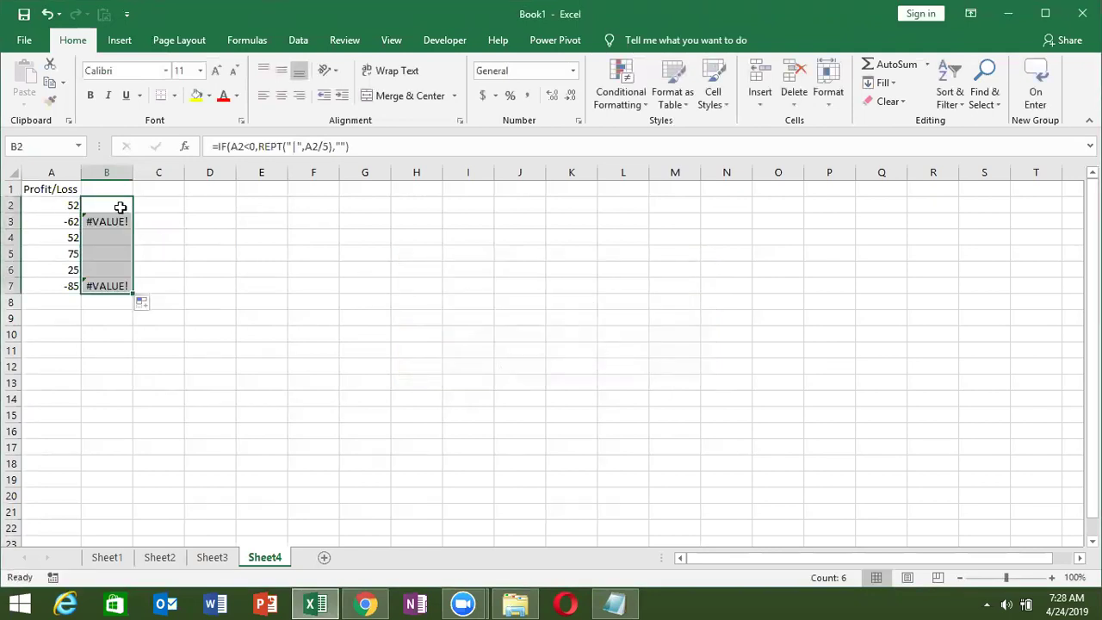
Step: Wrap A2 in ABS() in B2's bar formula and fill it down to B7
click(120, 208)
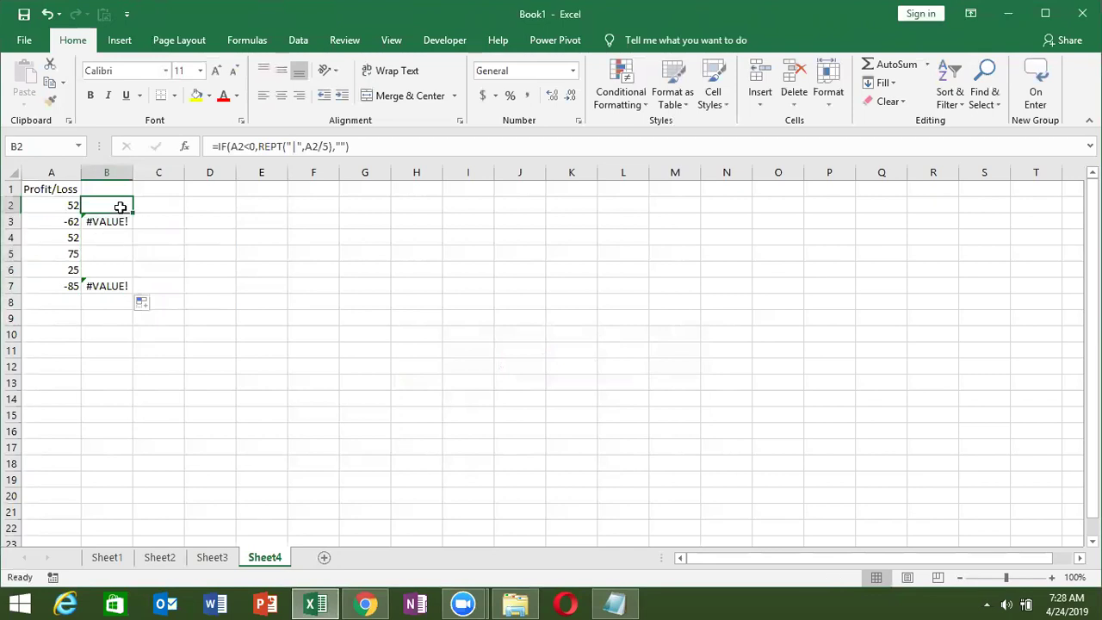
click(308, 148)
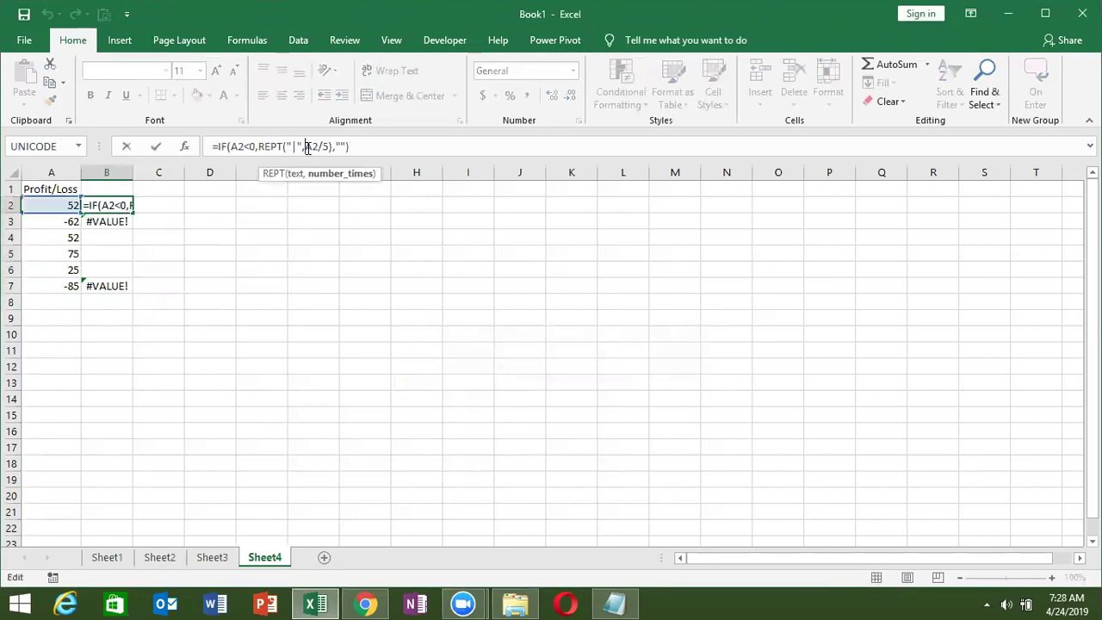
text(abs)
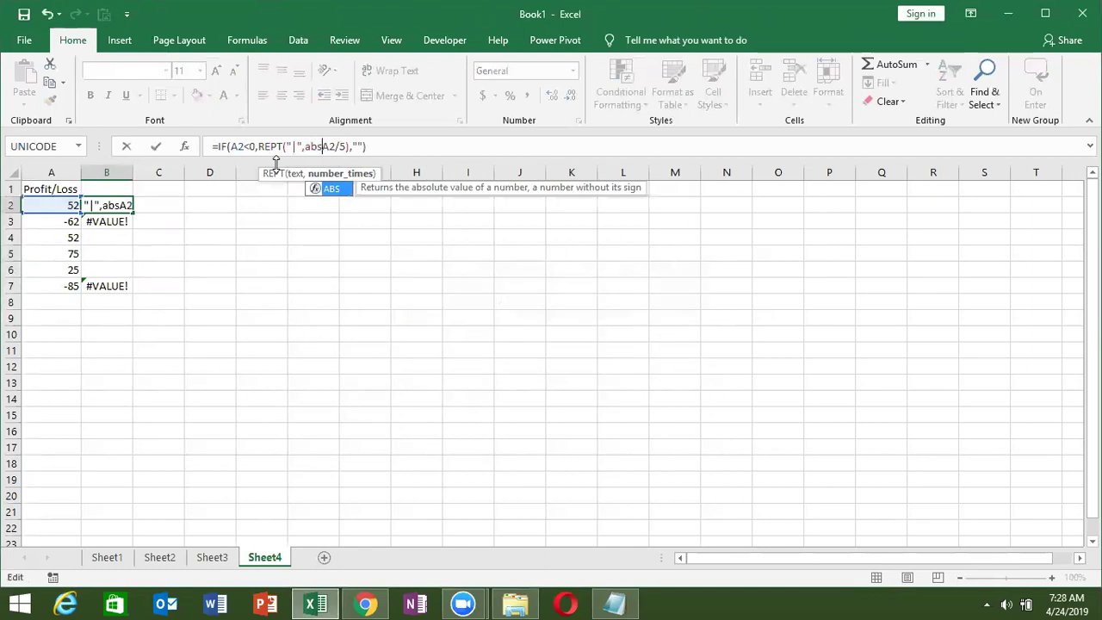
key(Tab)
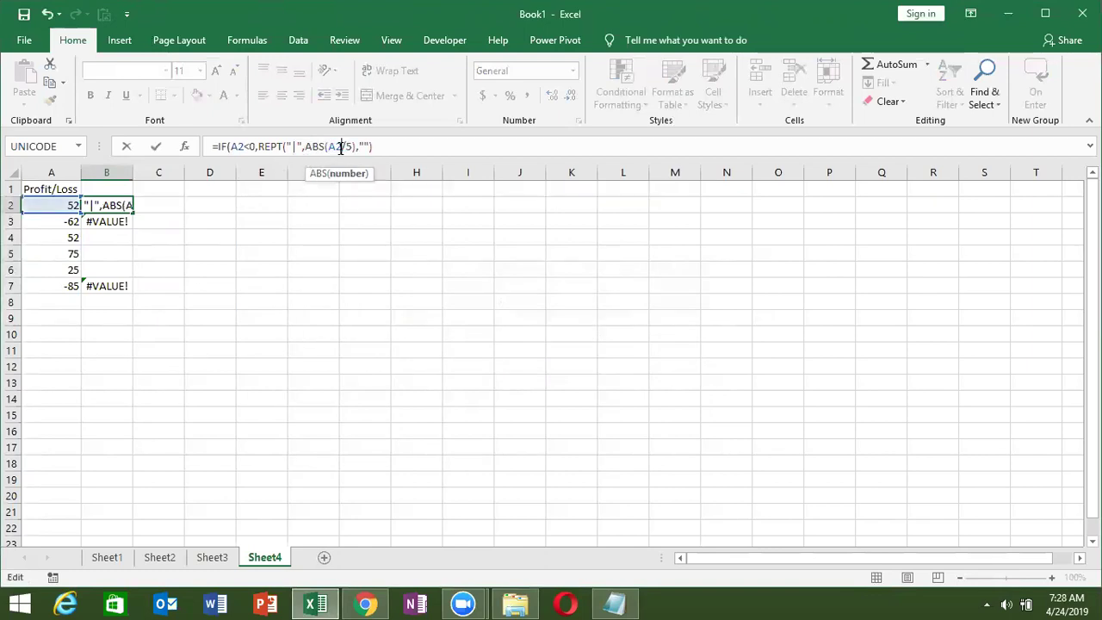
text())
key(ctrl+Return)
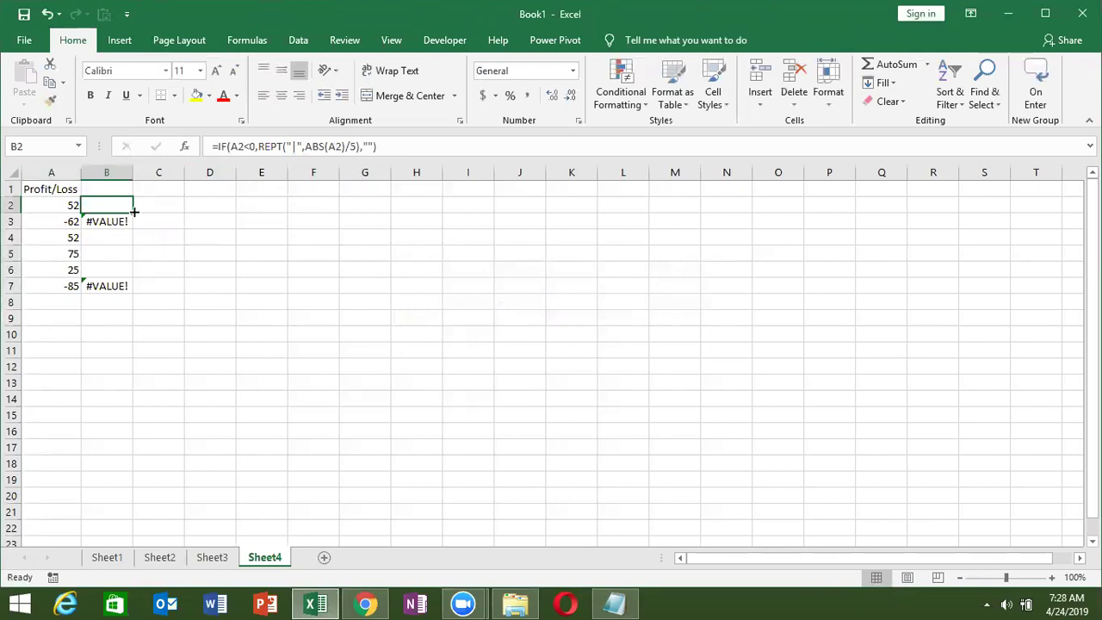
double_click(134, 212)
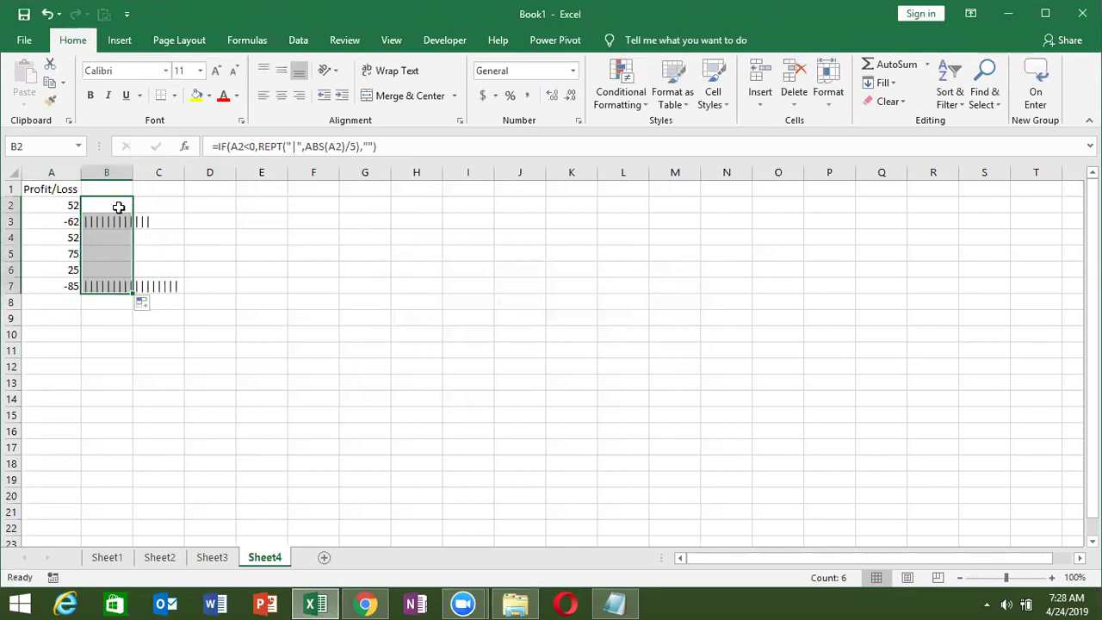
Step: Put =IF(A2>0,REPT("|",ABS(A2)/5),"") in C2 and fill it down to C7
click(115, 206)
drag(379, 147, 181, 131)
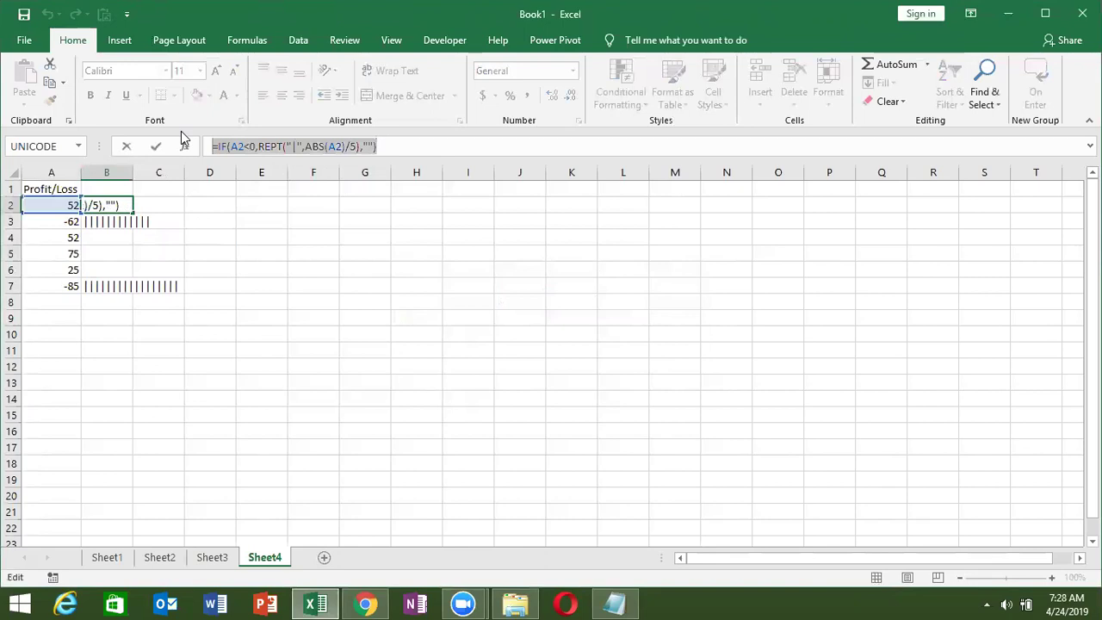
key(ctrl+c)
key(Escape)
key(Right)
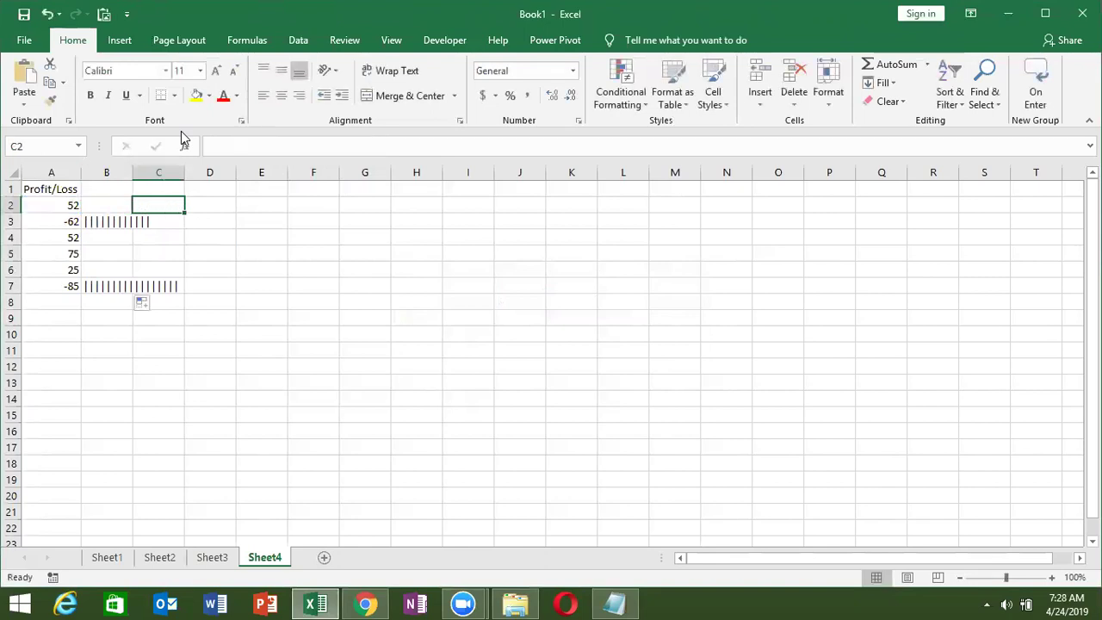
key(ctrl+v)
double_click(239, 147)
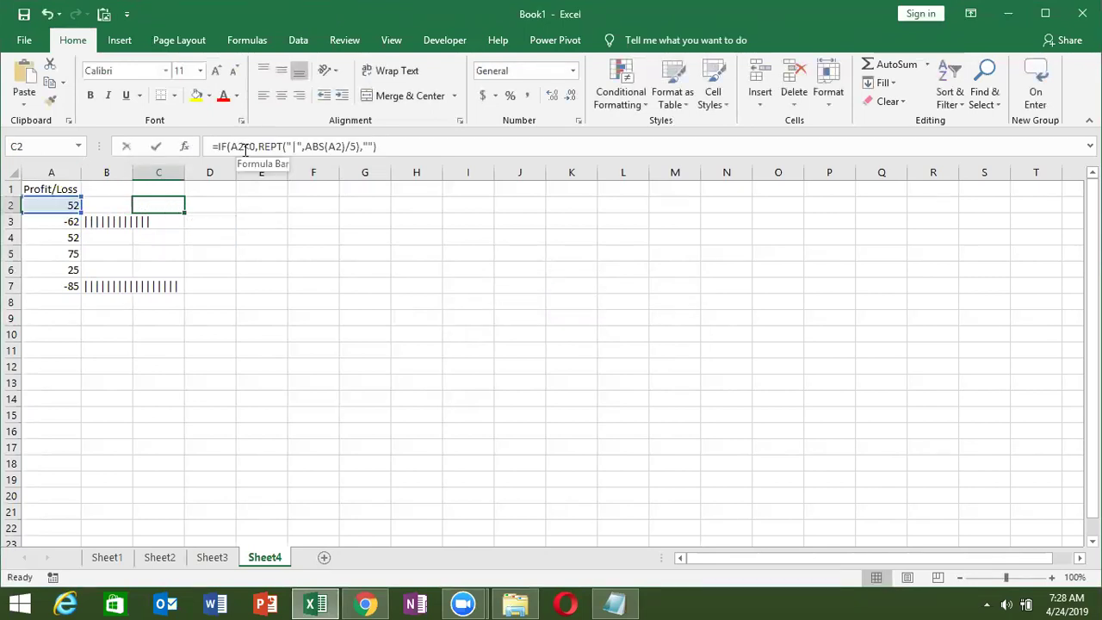
click(245, 148)
key(Delete)
text(>)
key(ctrl+Return)
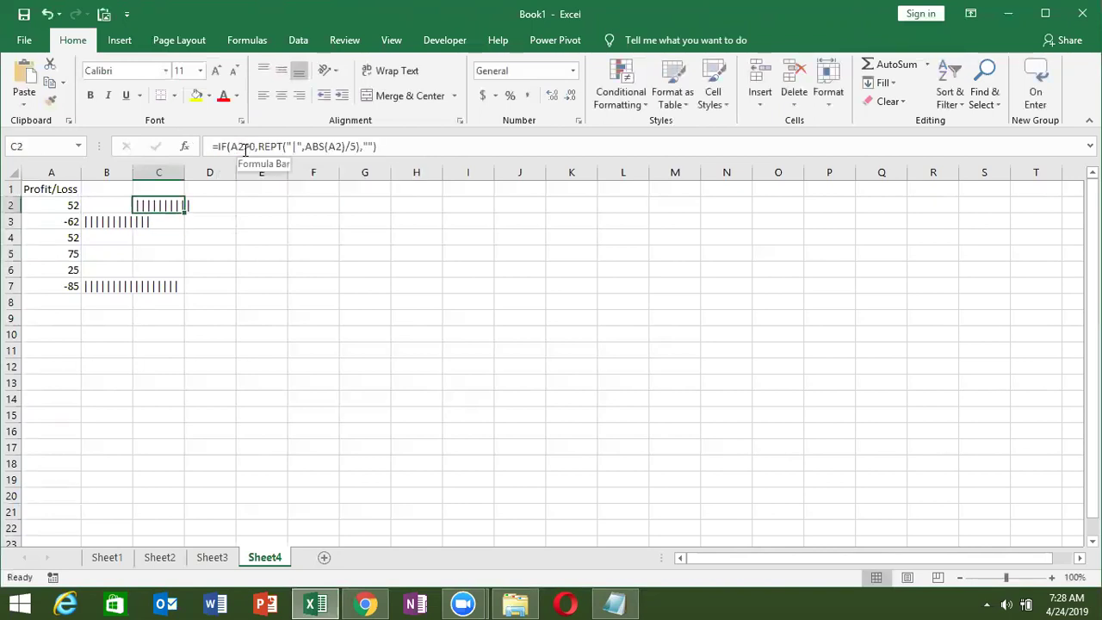
double_click(184, 212)
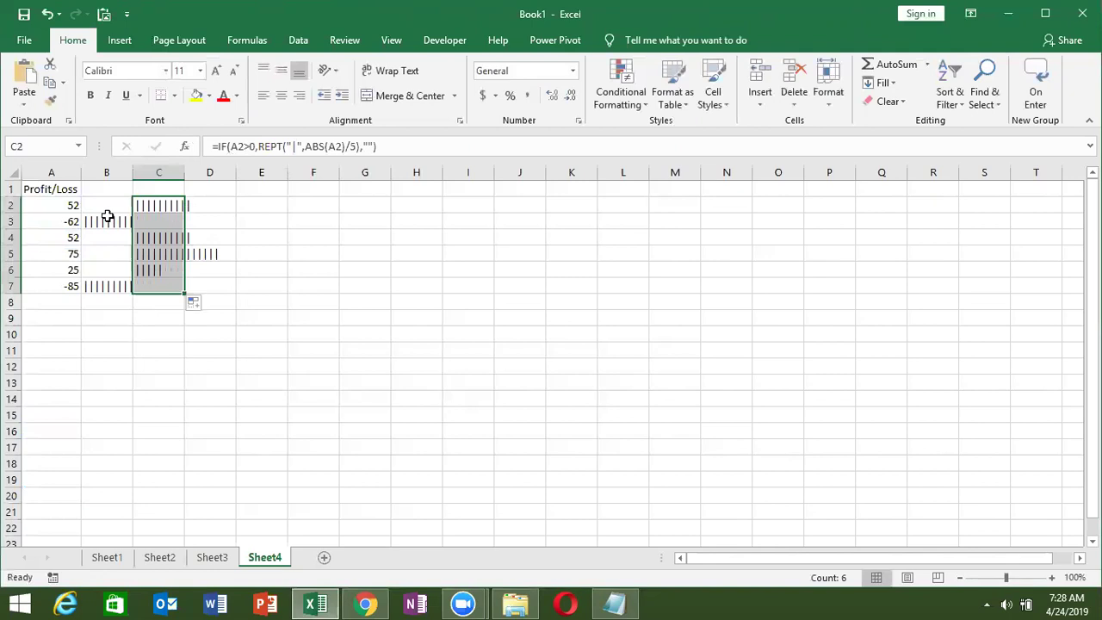
drag(111, 203, 160, 285)
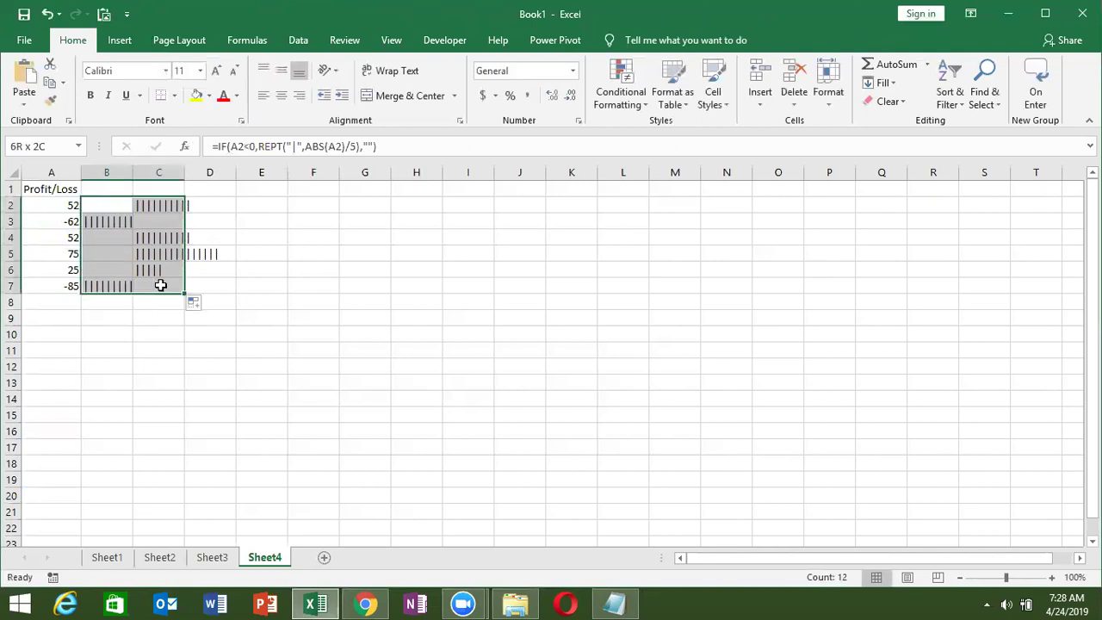
Step: Set the bar cells B2:C7 to the Britannic Bold font
click(166, 73)
drag(304, 107, 308, 138)
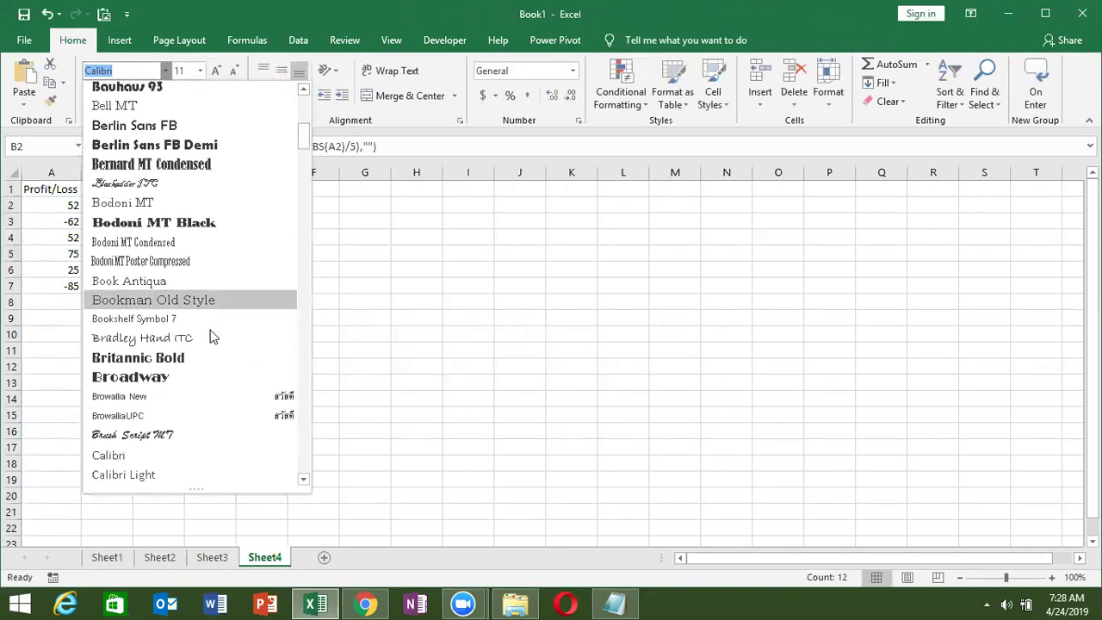
click(207, 353)
click(200, 336)
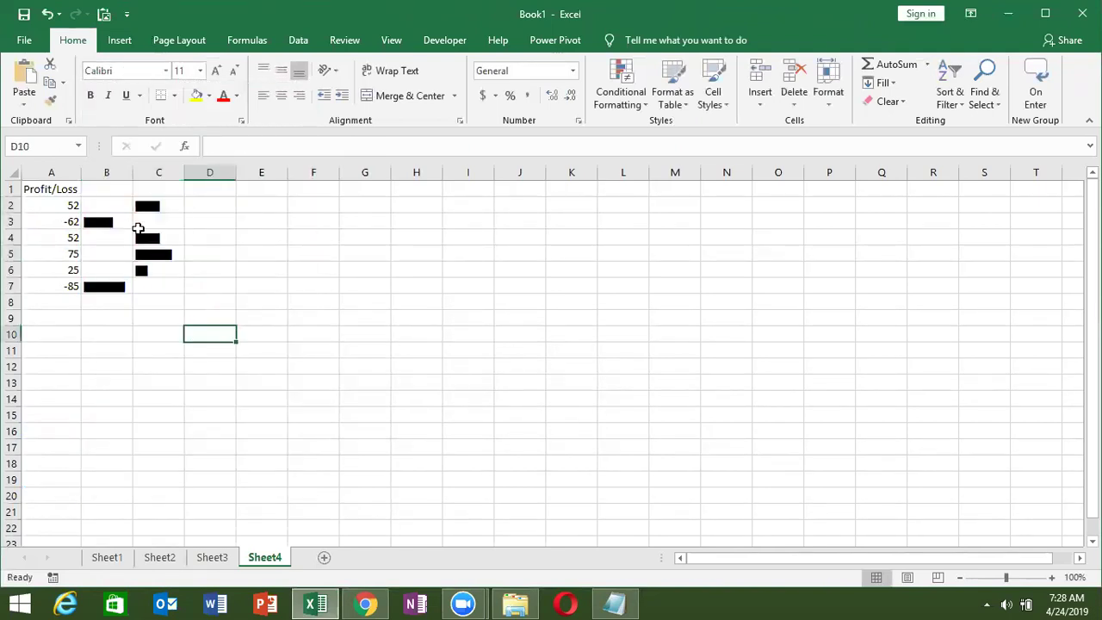
Step: Right-align the loss bars in B2:B7
drag(120, 207, 121, 287)
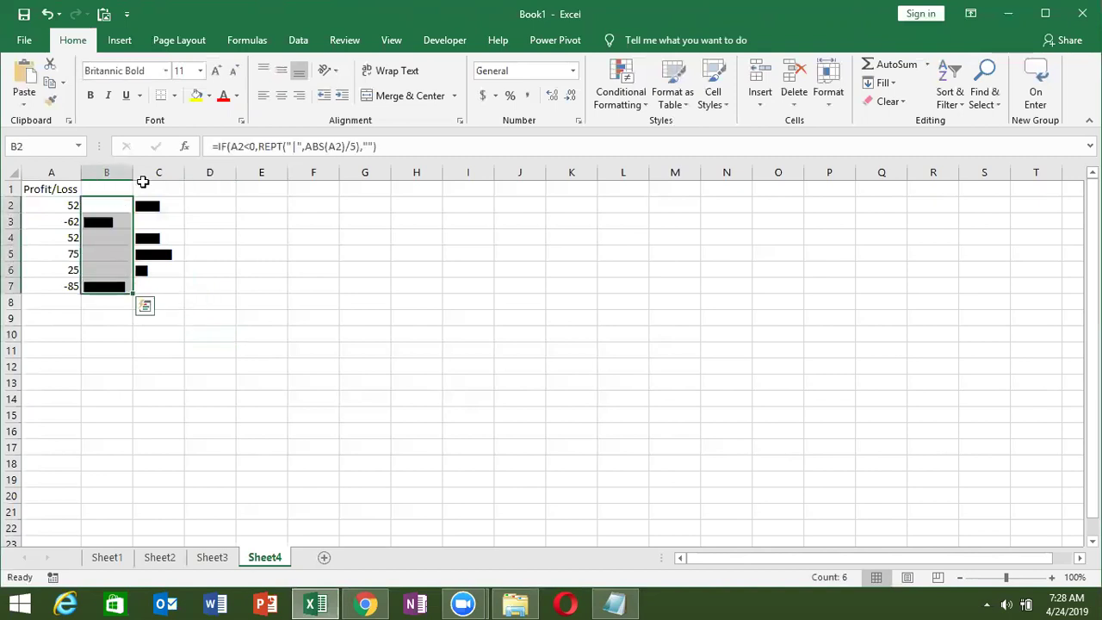
click(299, 94)
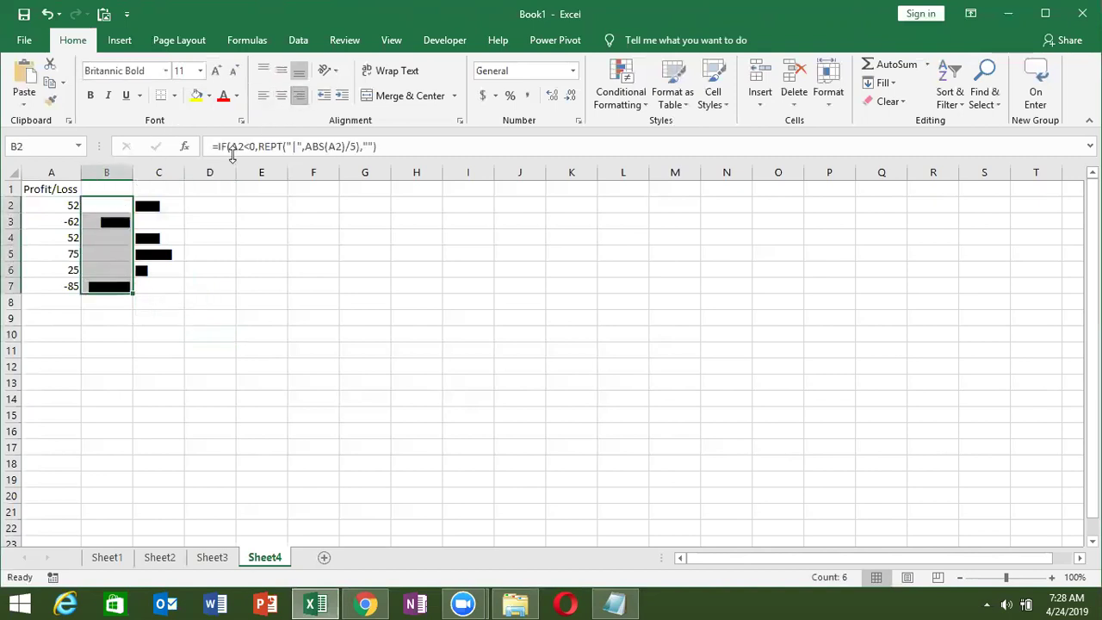
drag(186, 204, 167, 286)
Step: Left-align the profit bars in column C and colour them green
click(264, 96)
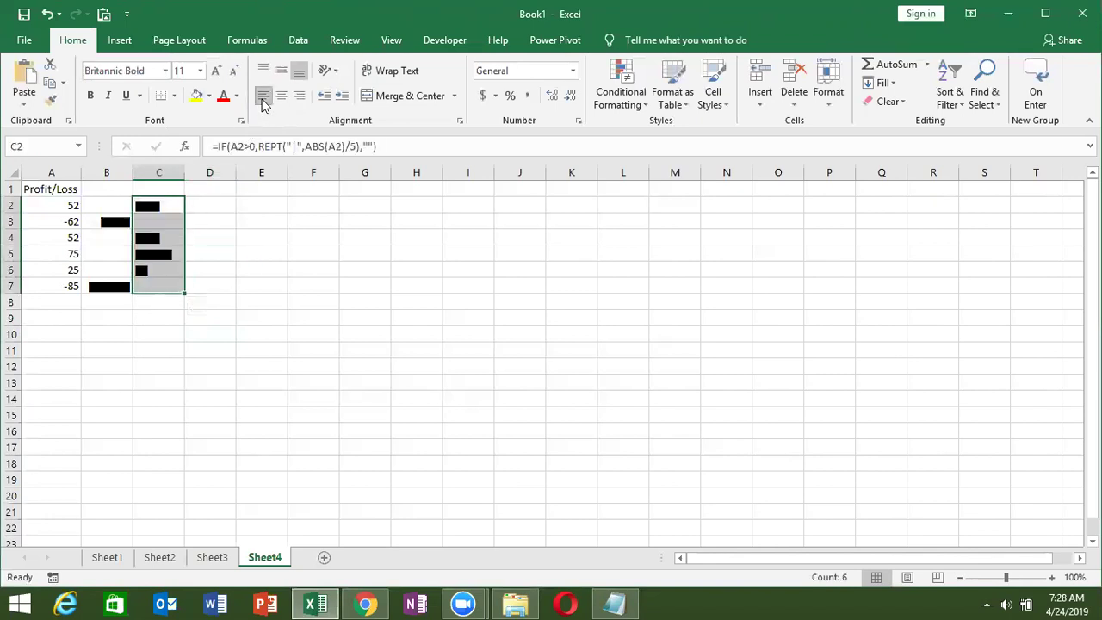
click(209, 95)
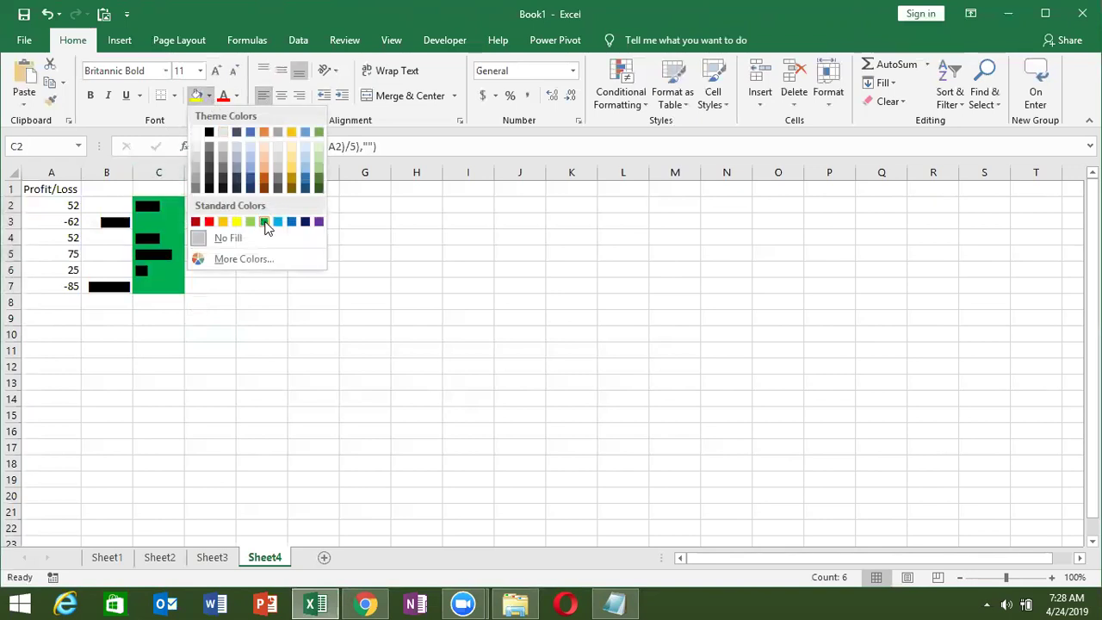
click(222, 147)
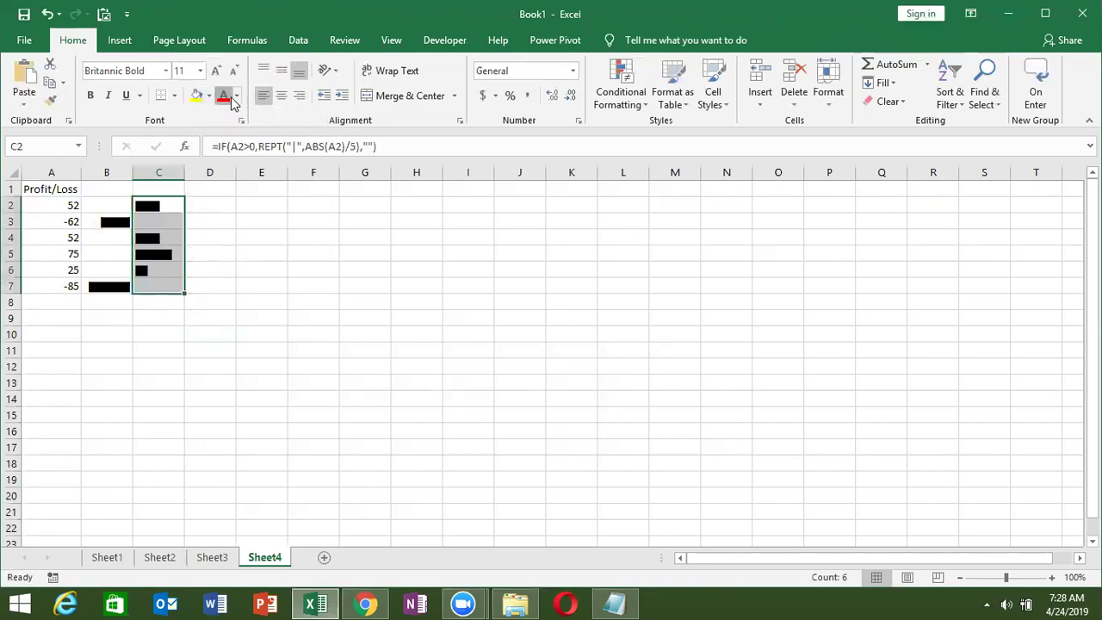
click(237, 98)
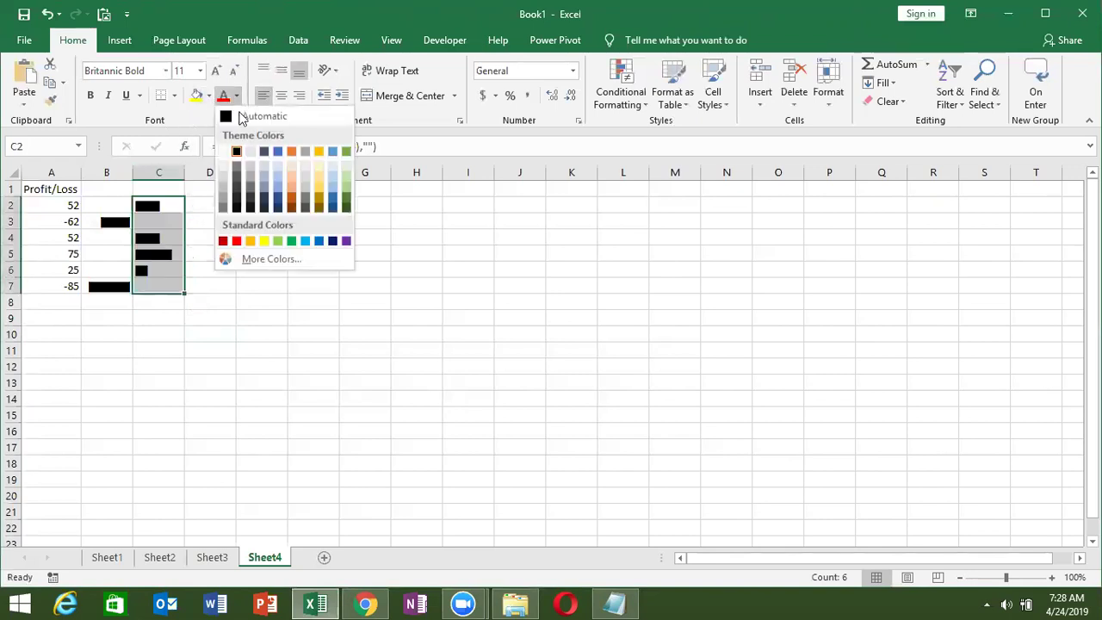
click(277, 241)
Step: Colour the loss bars in B2:B7 red
drag(110, 203, 115, 281)
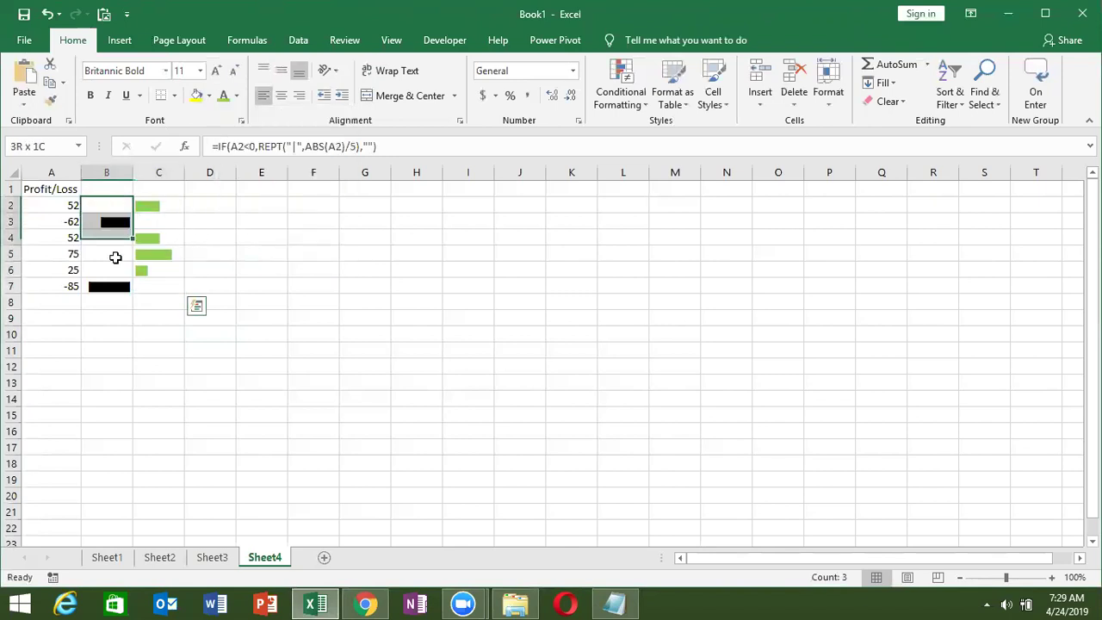
click(238, 97)
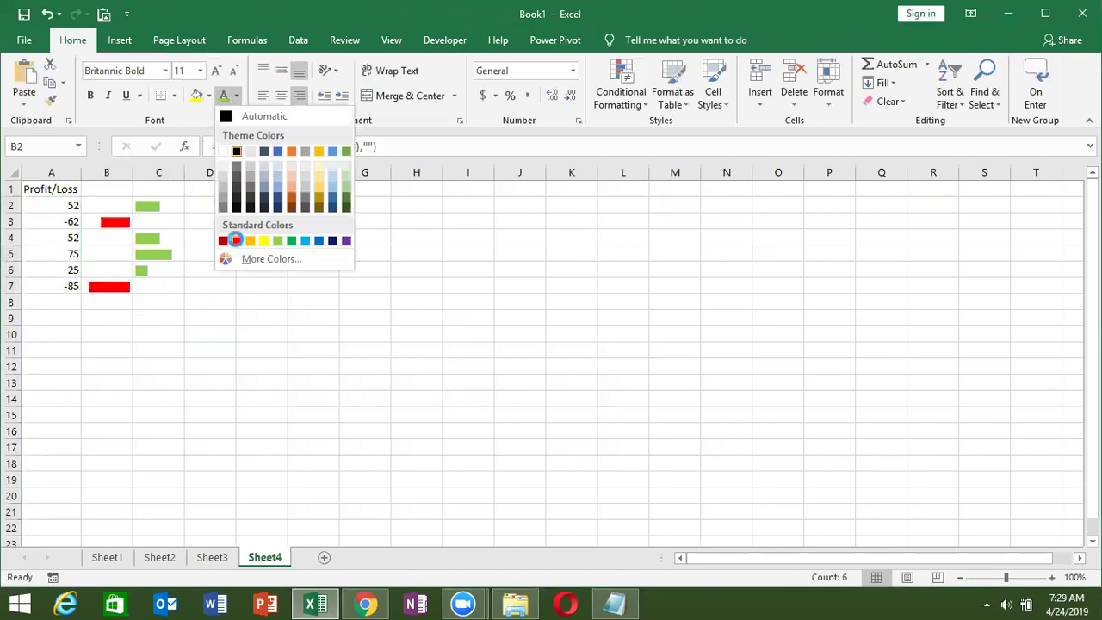
click(235, 240)
drag(121, 187, 118, 291)
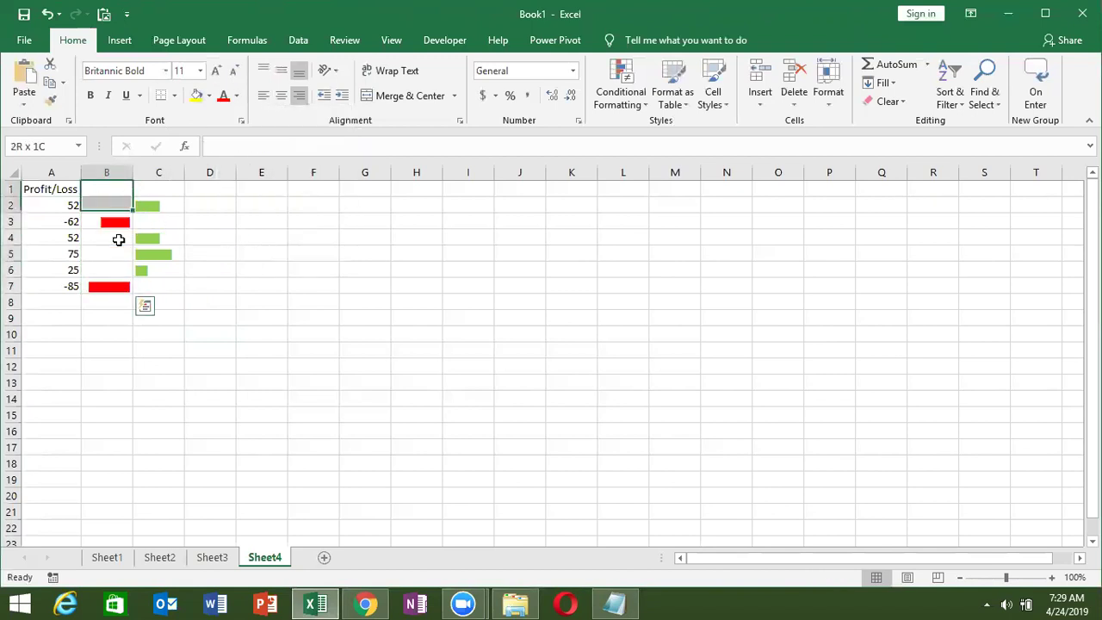
Step: Add a right border to B1:B7 and a top border along B8:C8
click(174, 96)
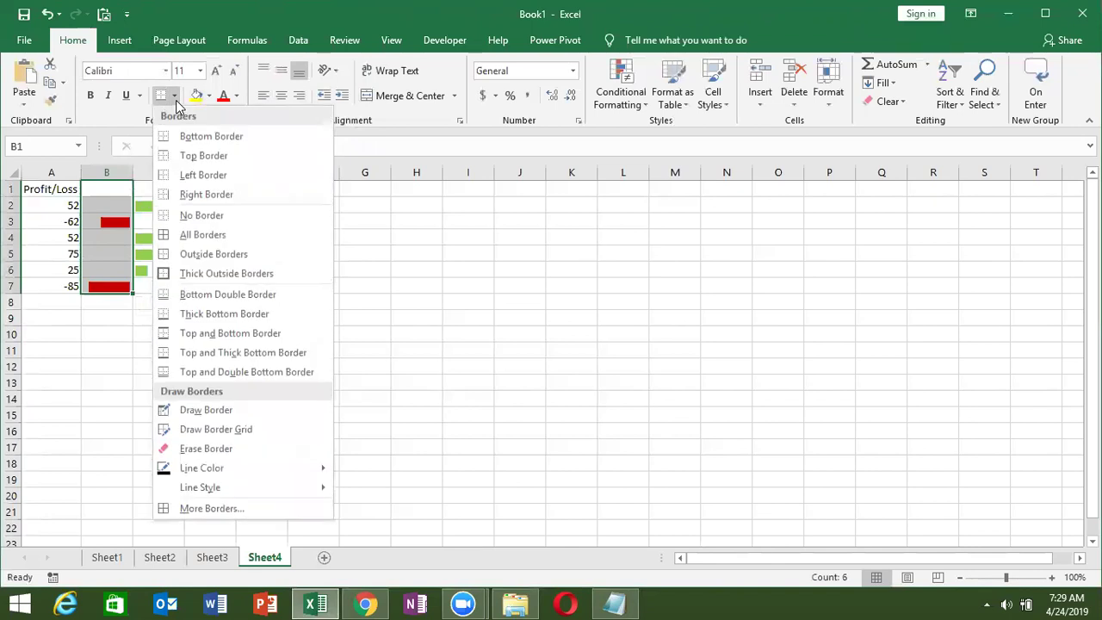
click(164, 196)
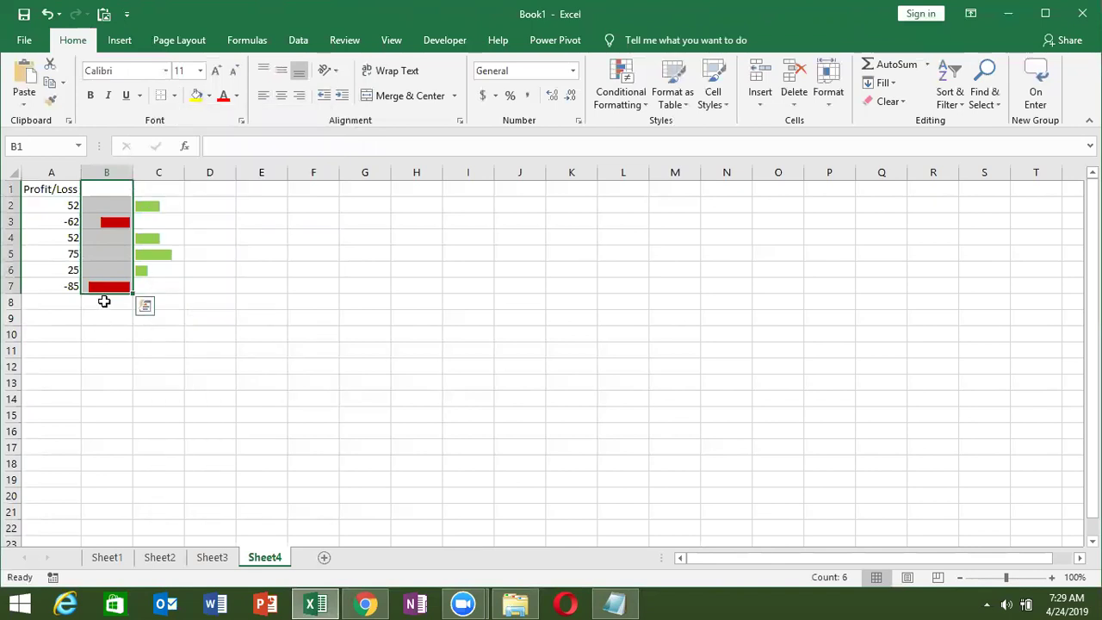
drag(103, 301, 148, 300)
click(174, 96)
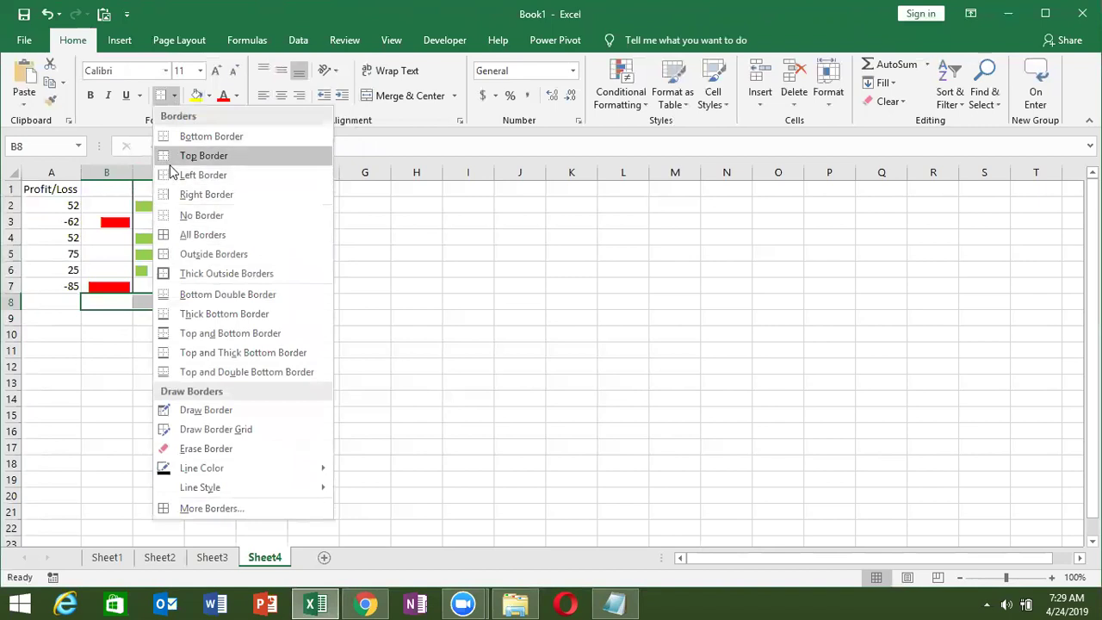
click(203, 155)
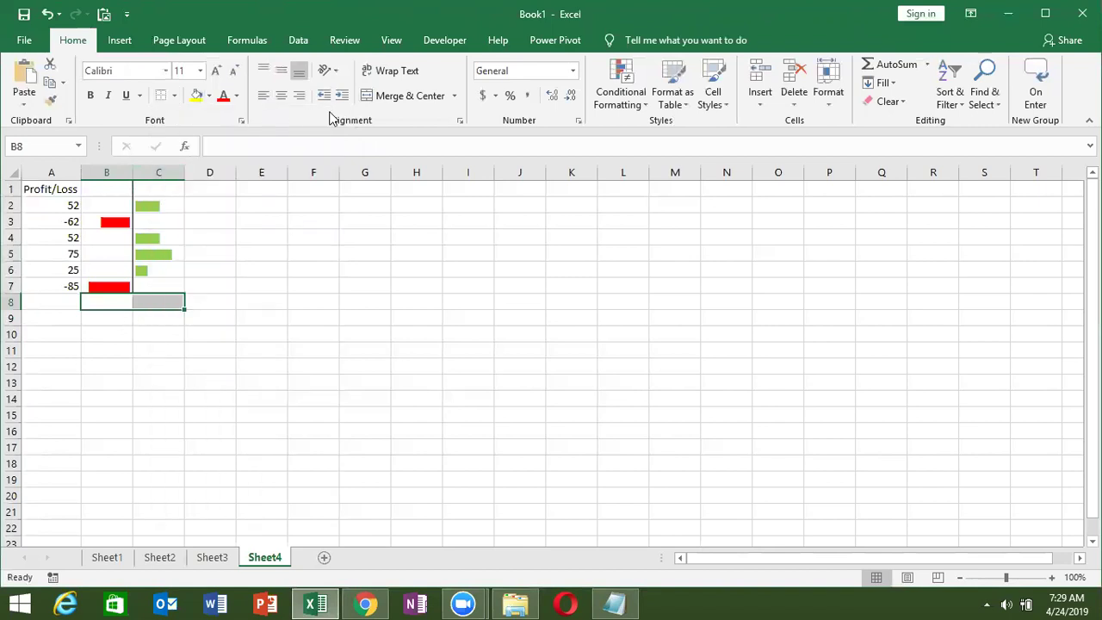
Step: Merge and centre B8:C8 and enter the axis label '- 0 +' as text
click(373, 98)
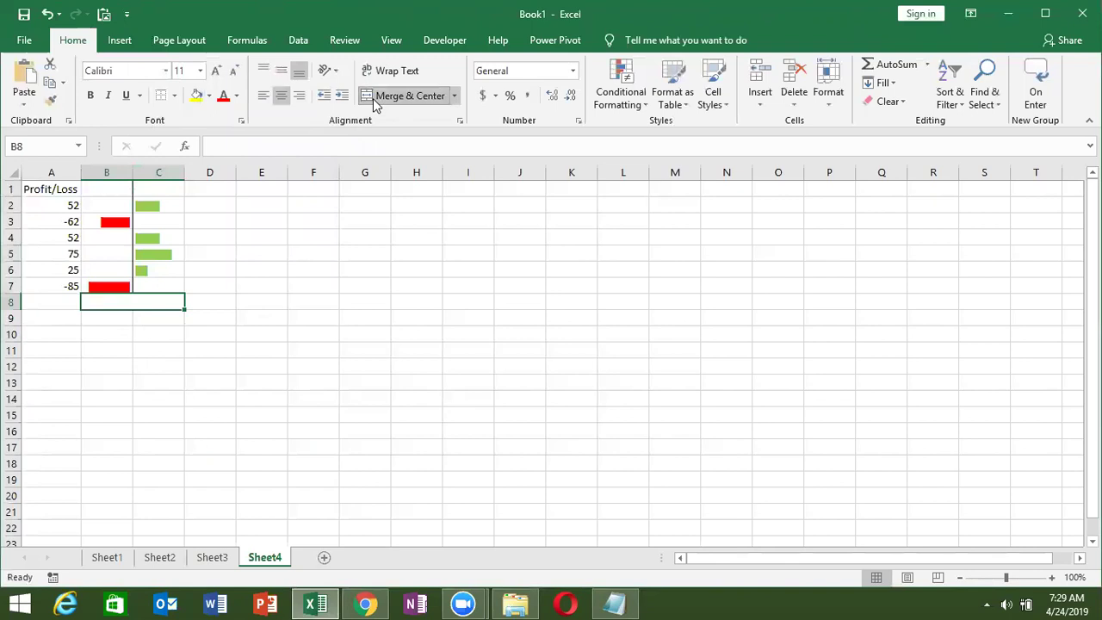
text(-)
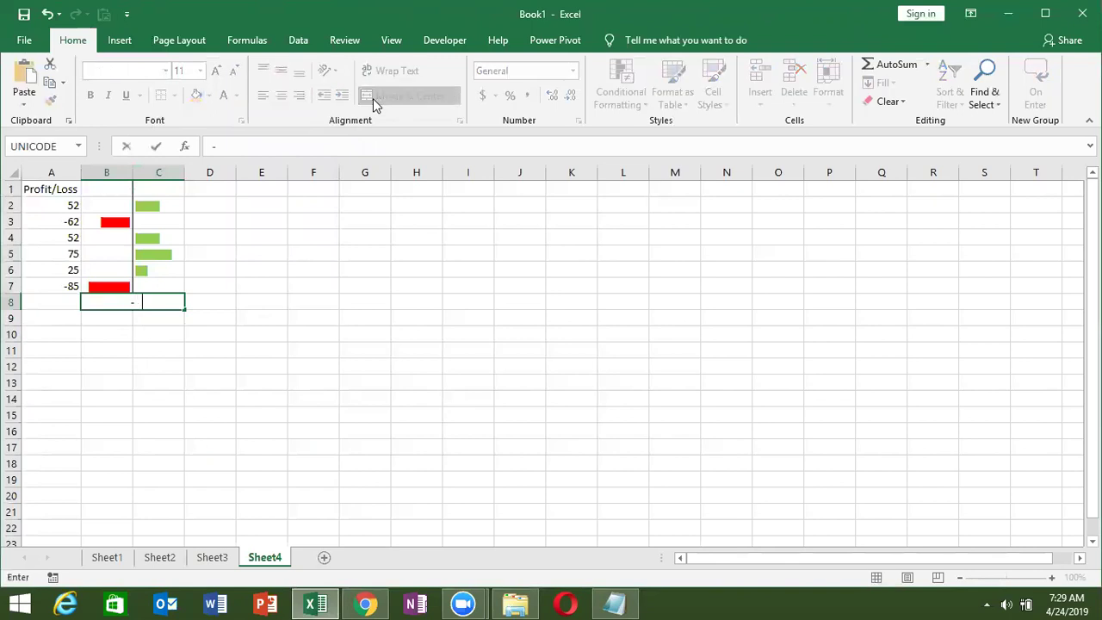
text(  0)
text( +)
key(Return)
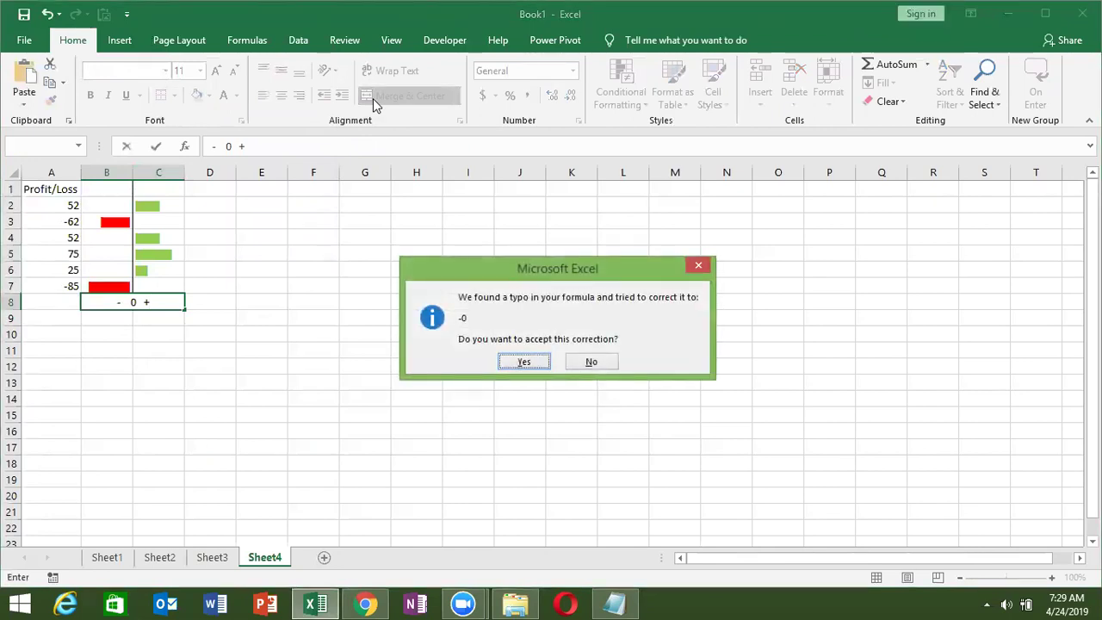
key(n)
key(Return)
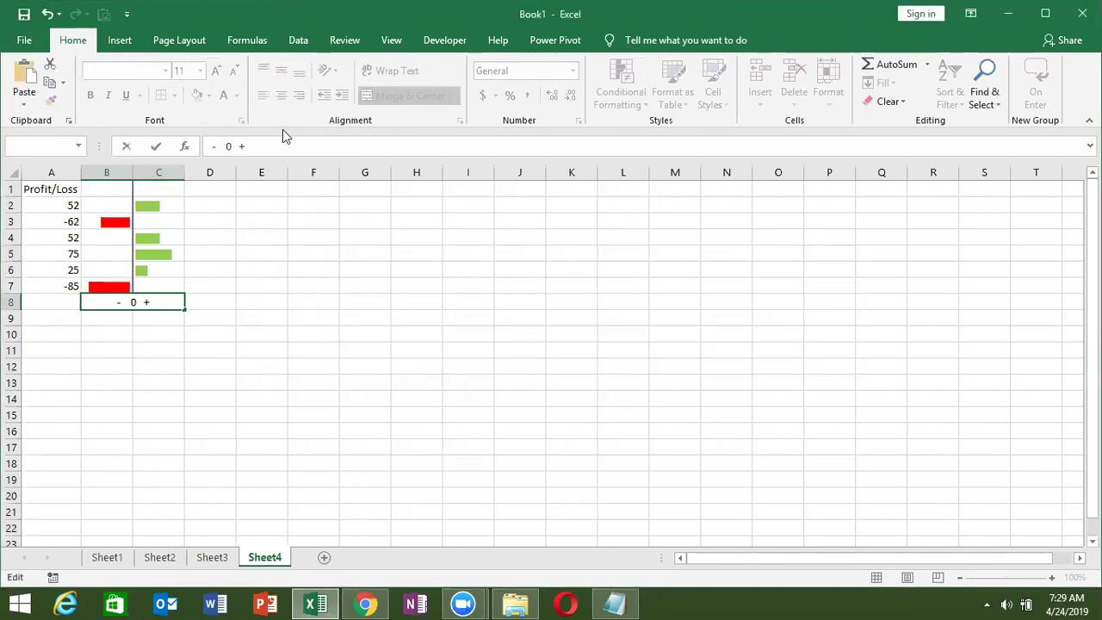
click(211, 145)
key(Return)
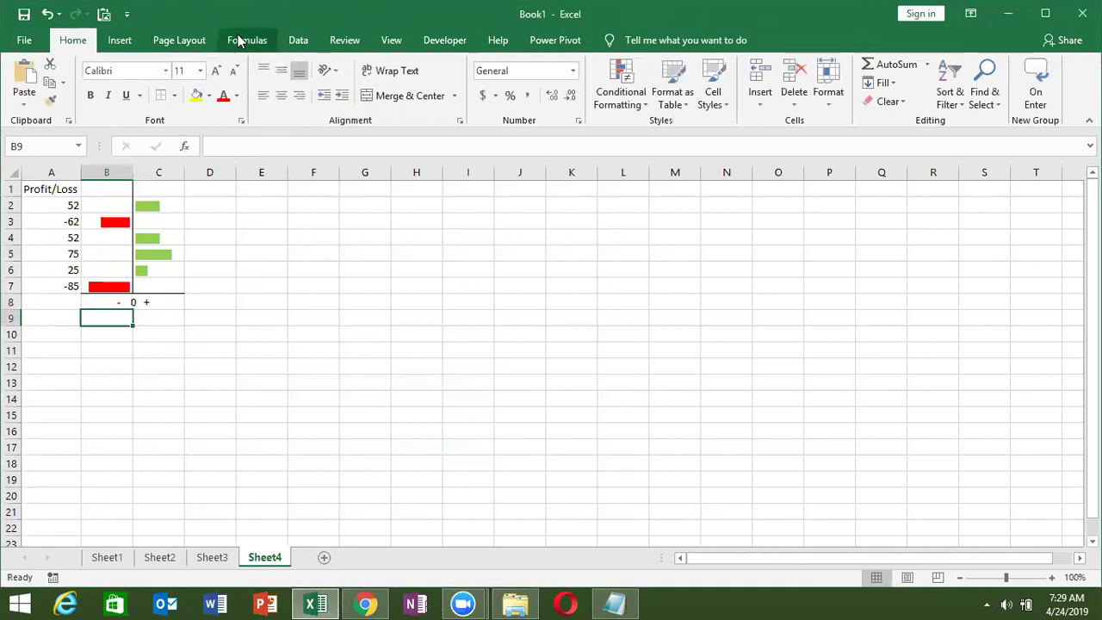
Step: Hide the sheet gridlines and change A5 to -80 so it shows a red bar
click(196, 43)
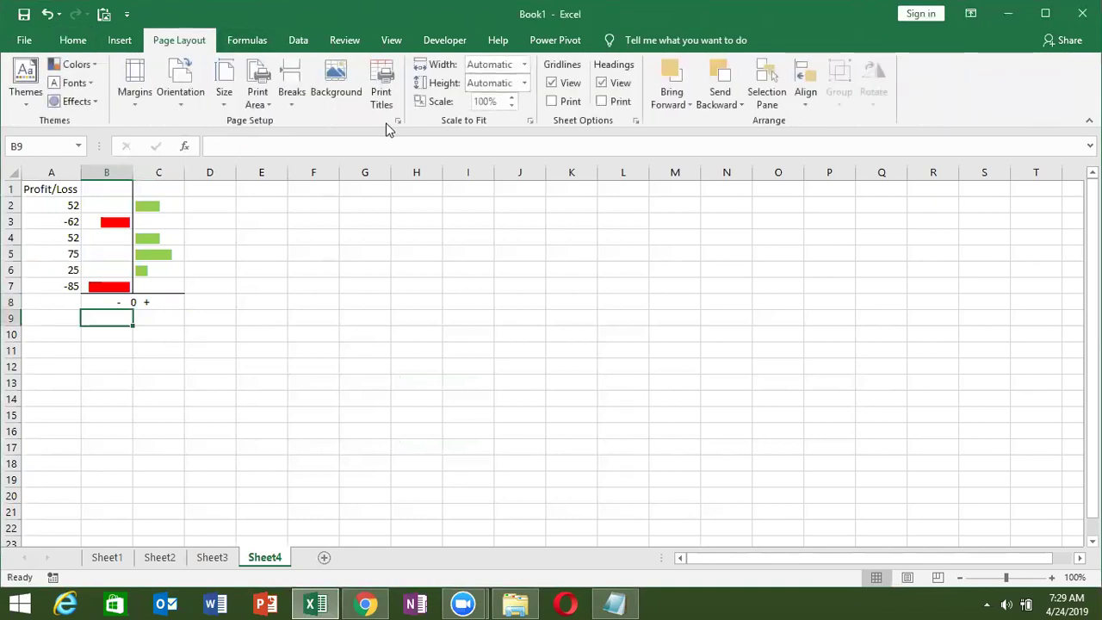
click(556, 88)
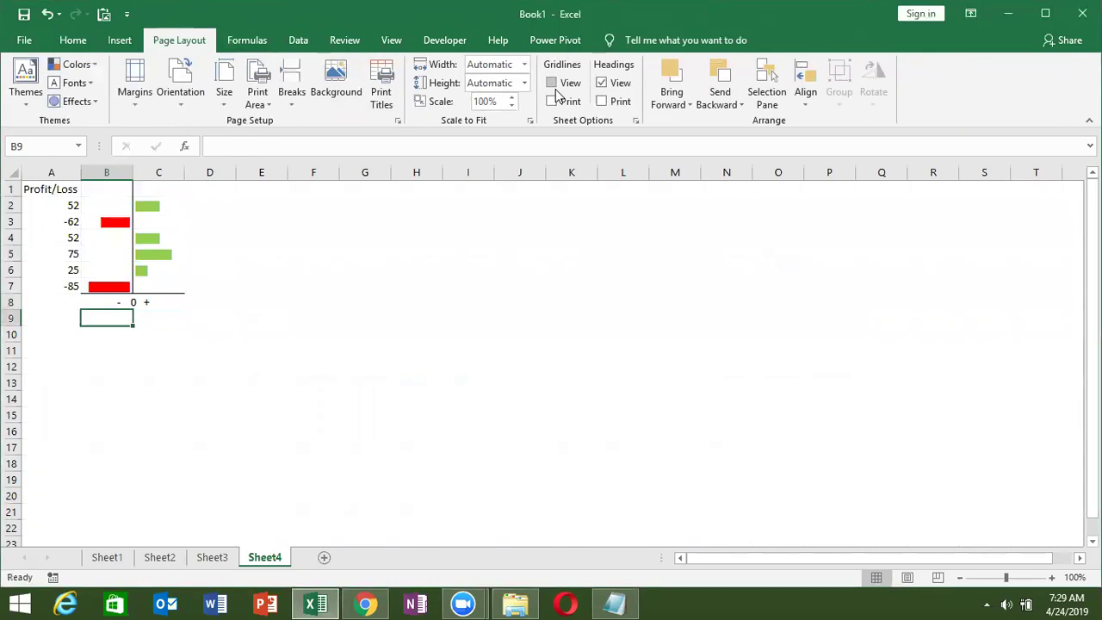
click(50, 250)
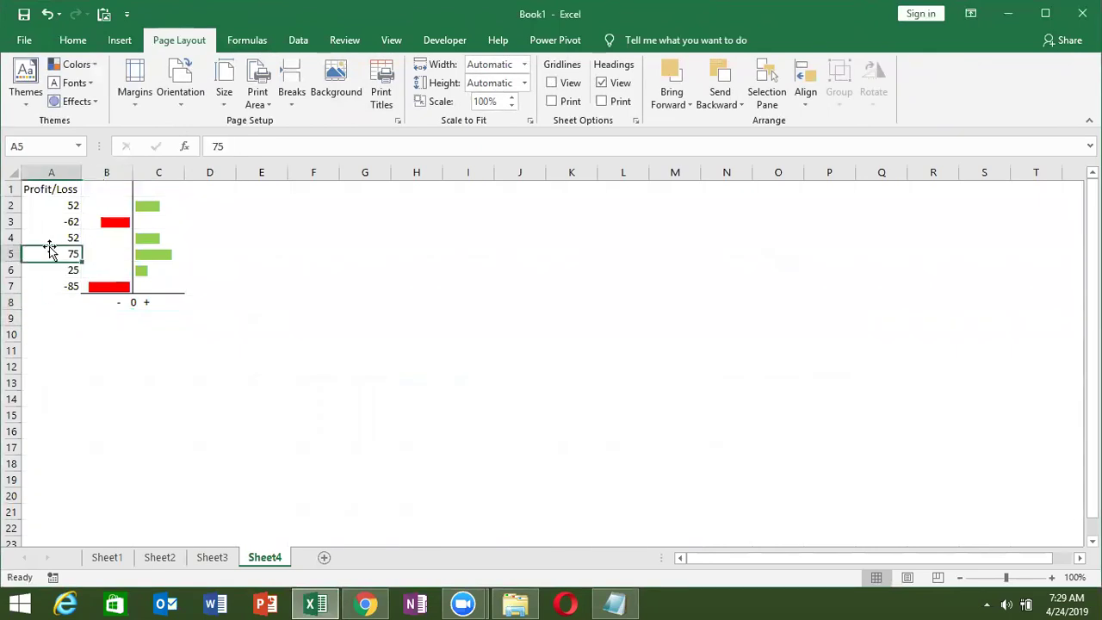
text(-80)
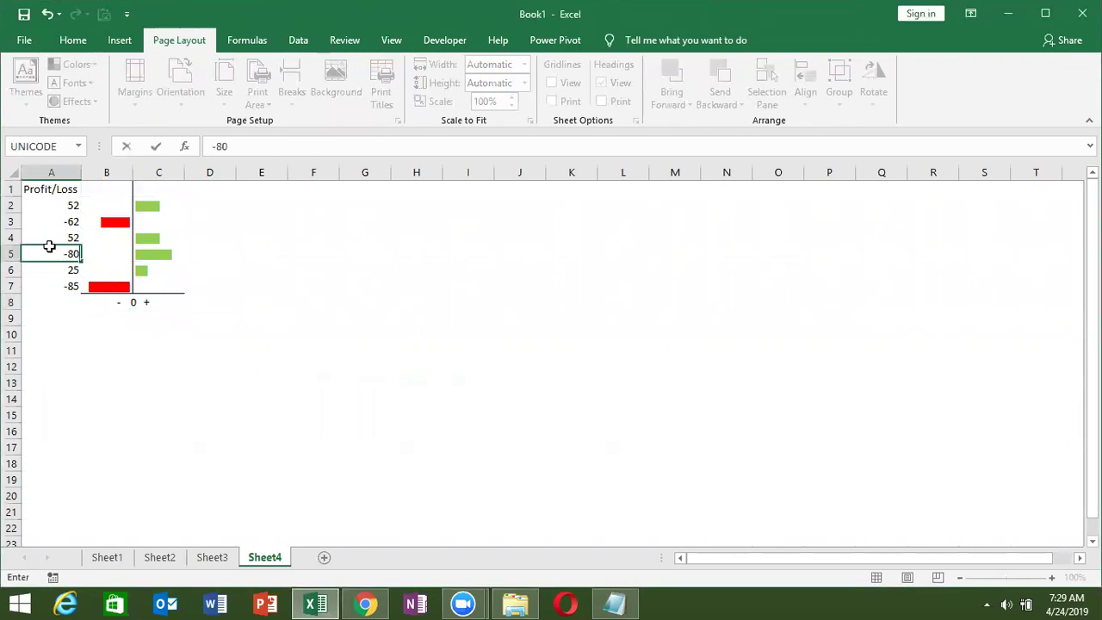
key(Return)
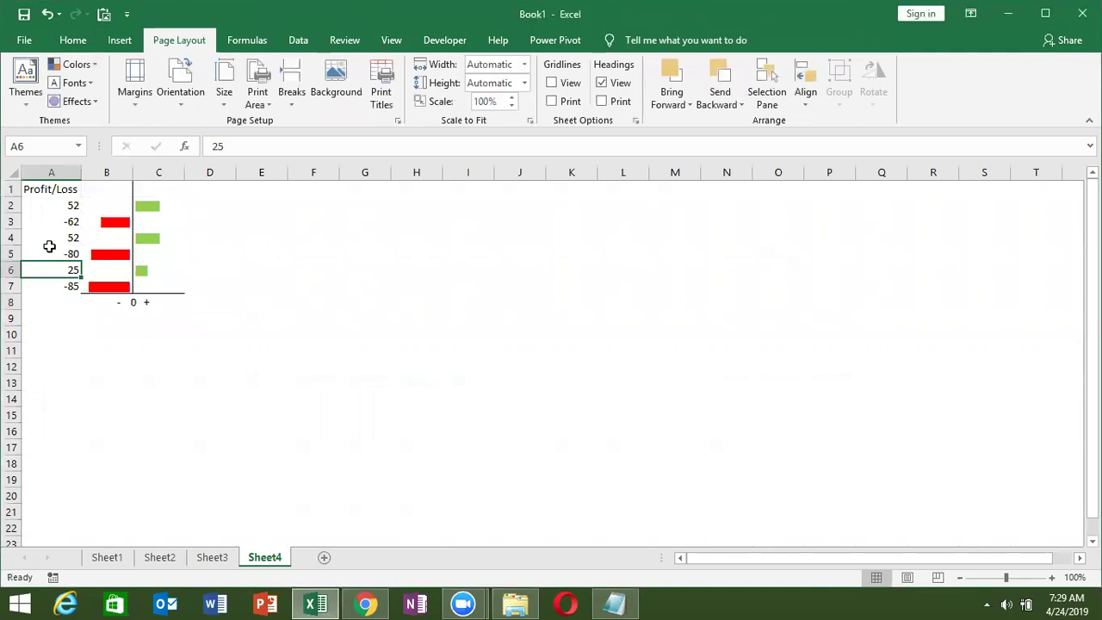
Step: Add a new blank worksheet, Sheet5, and show the Formulas tab
click(323, 558)
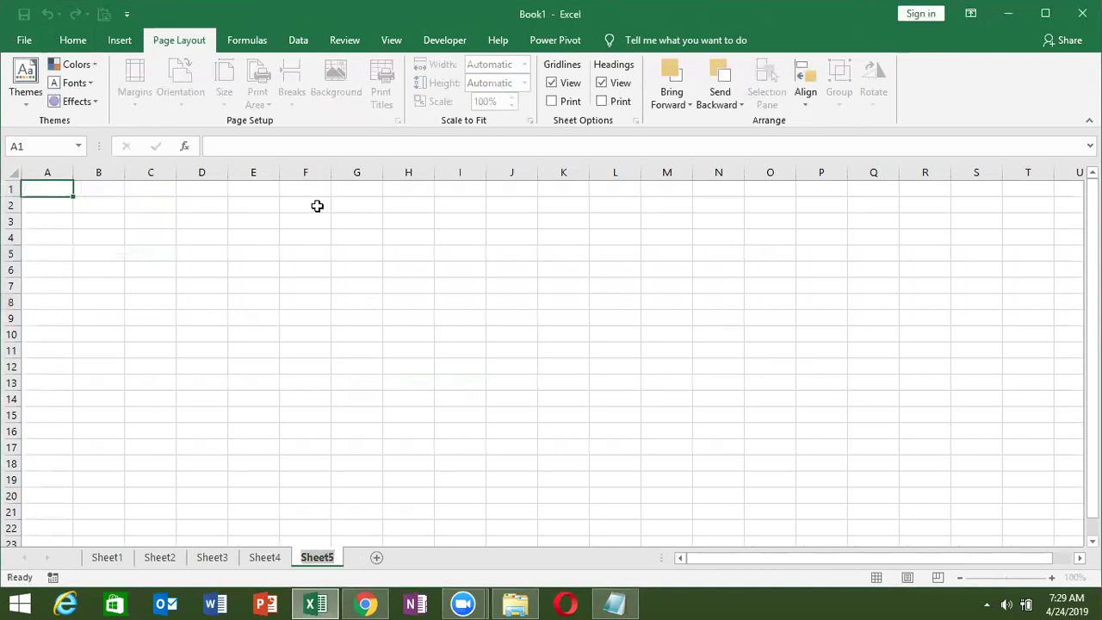
click(233, 217)
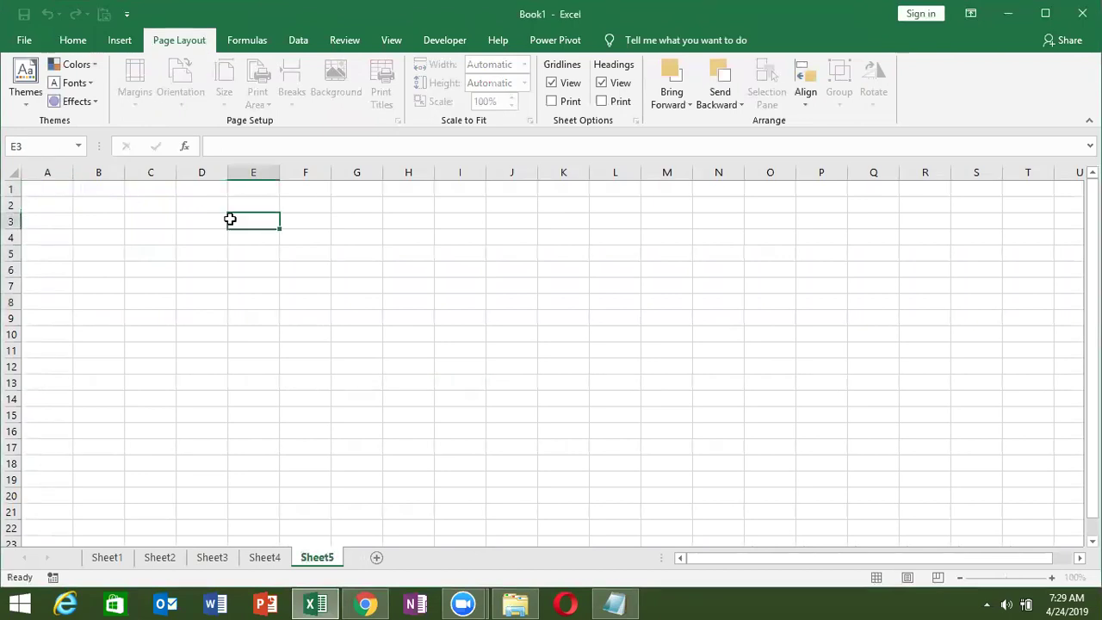
click(264, 47)
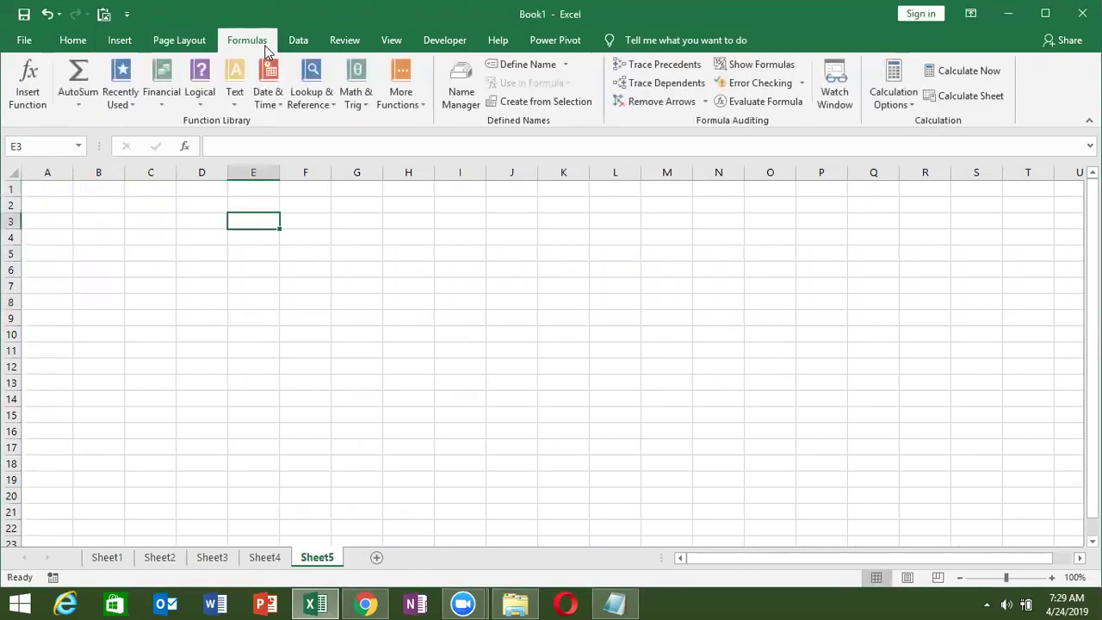
click(85, 217)
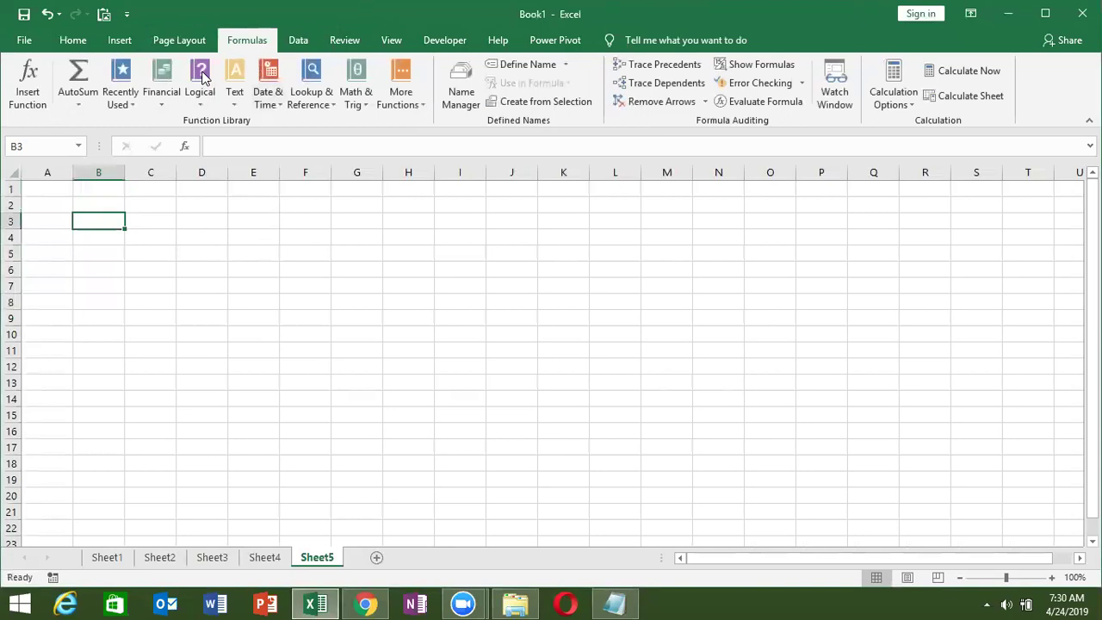
Step: Browse the Math & Trig function list, then go to the File view
click(347, 100)
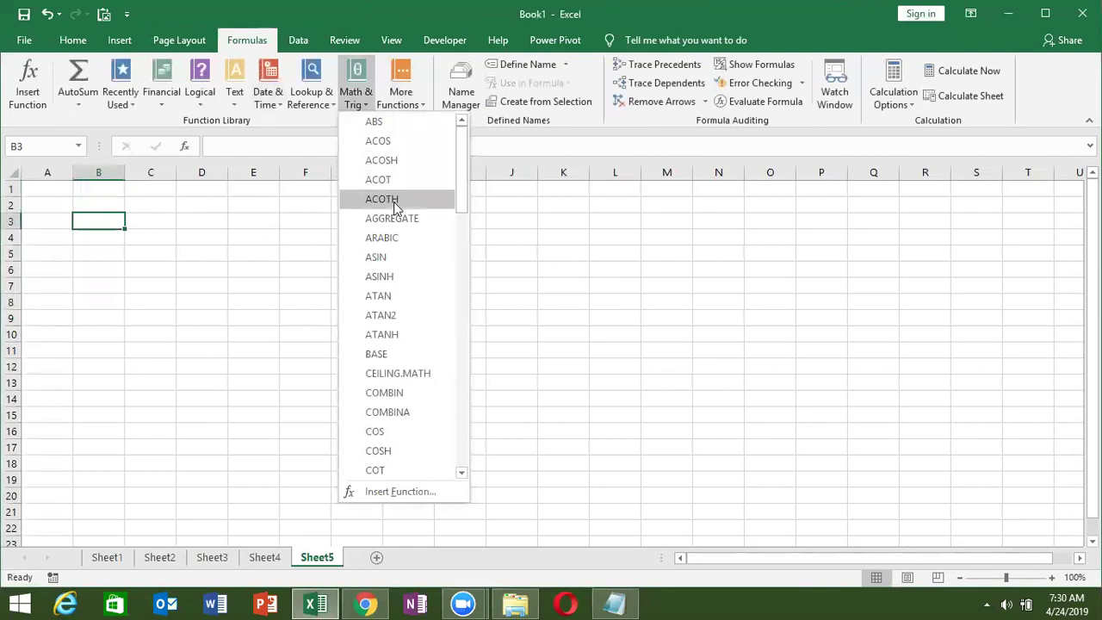
click(242, 258)
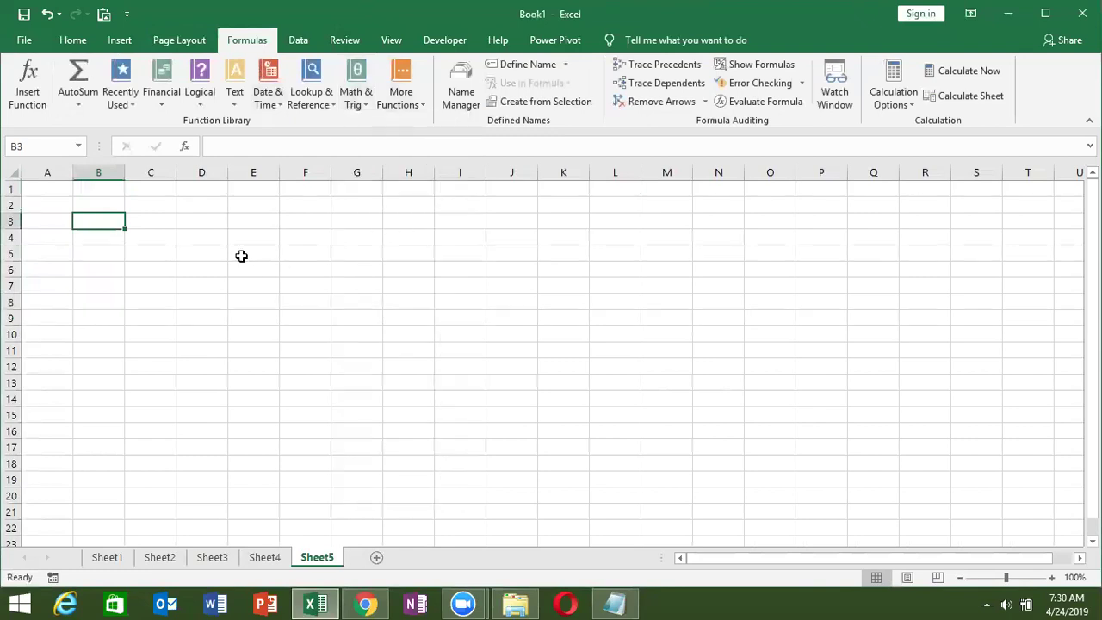
click(49, 186)
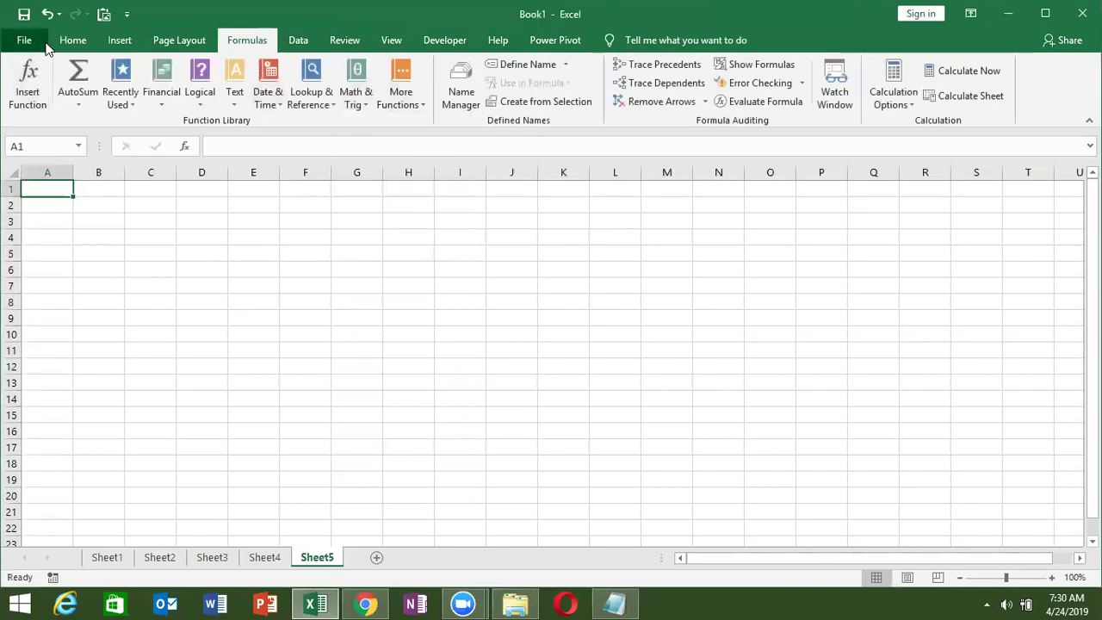
click(26, 40)
Step: Open the recent CF workbook and maximise its window
click(75, 138)
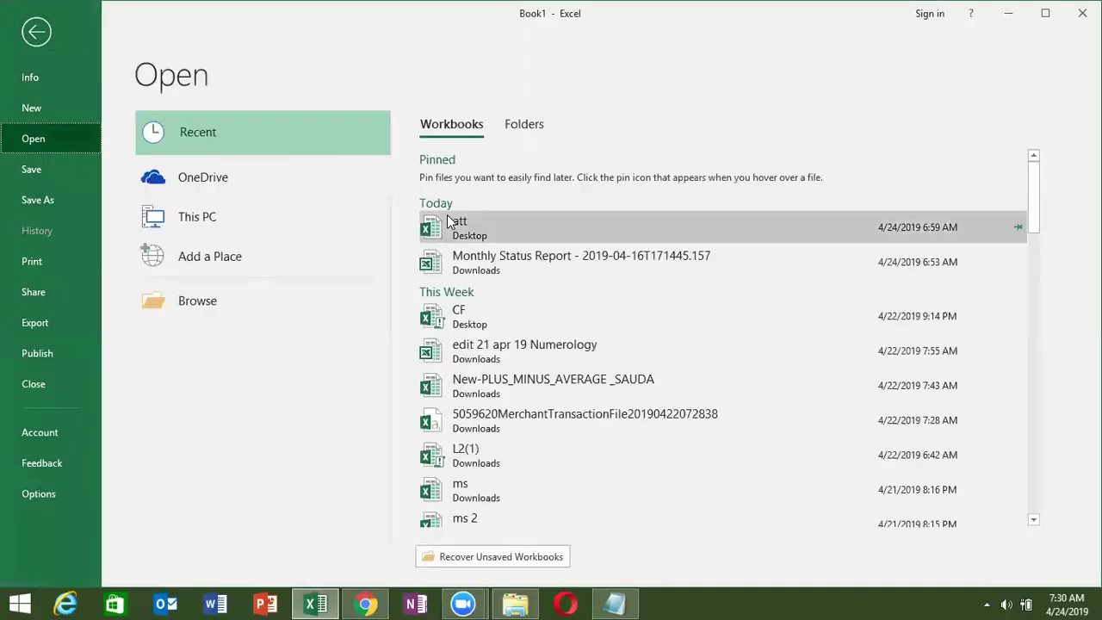
click(633, 329)
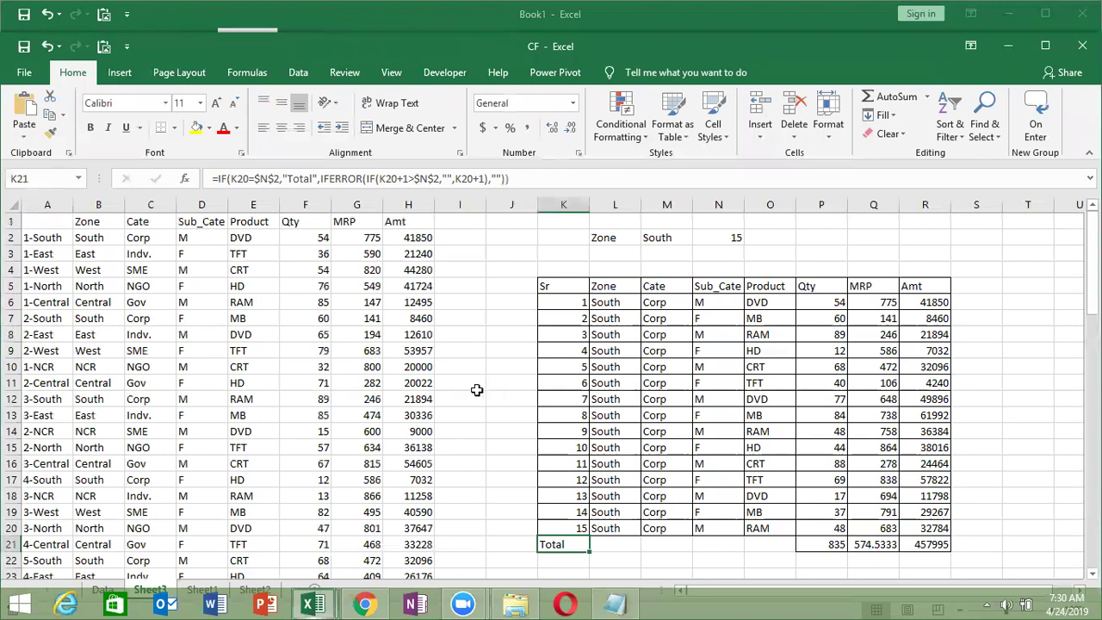
double_click(297, 43)
Step: On Sheet3, select the Zone-to-Amt table from B1 and copy it
click(102, 558)
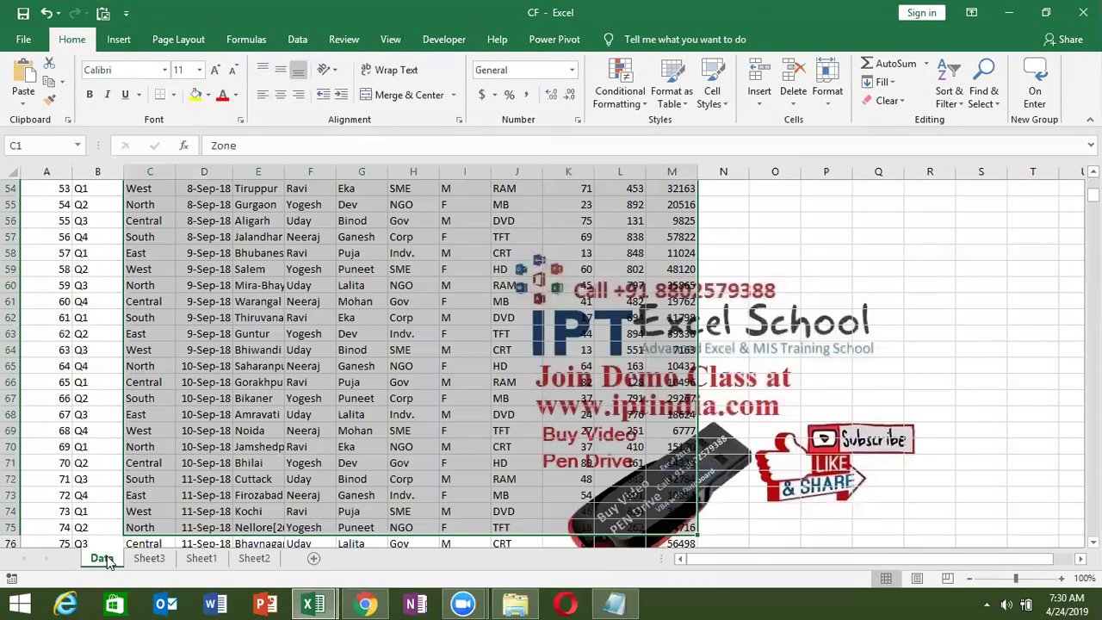
click(142, 508)
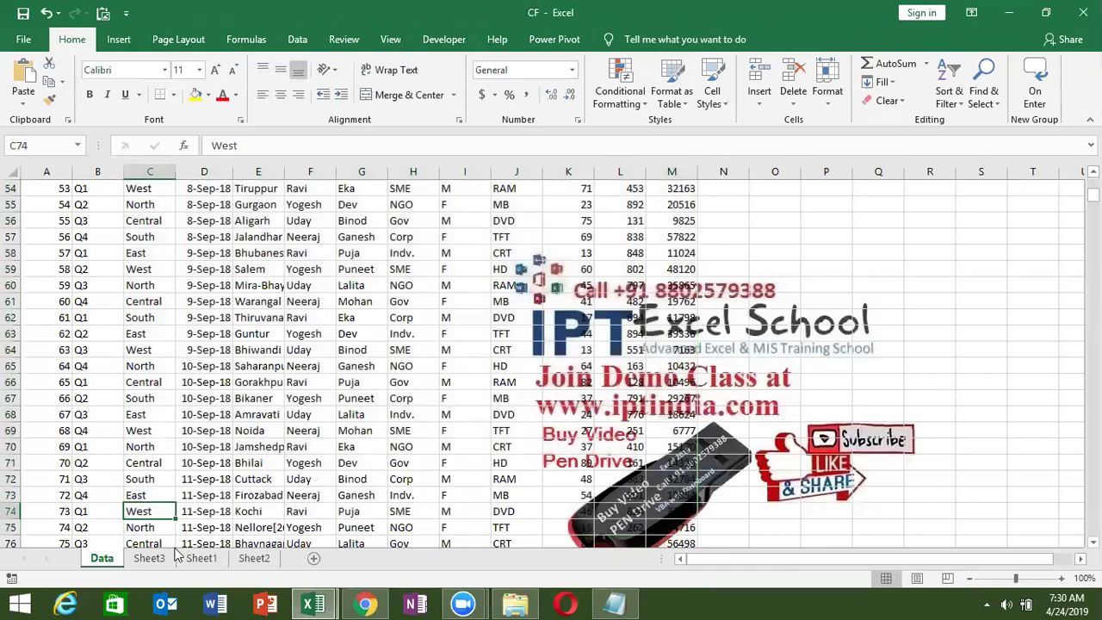
click(149, 559)
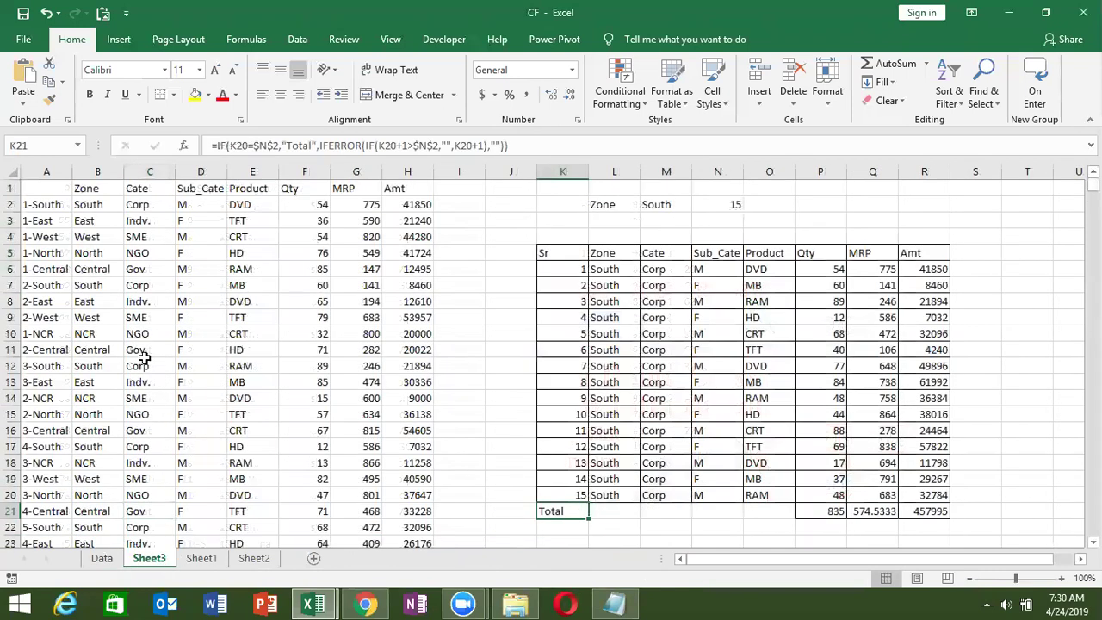
click(100, 189)
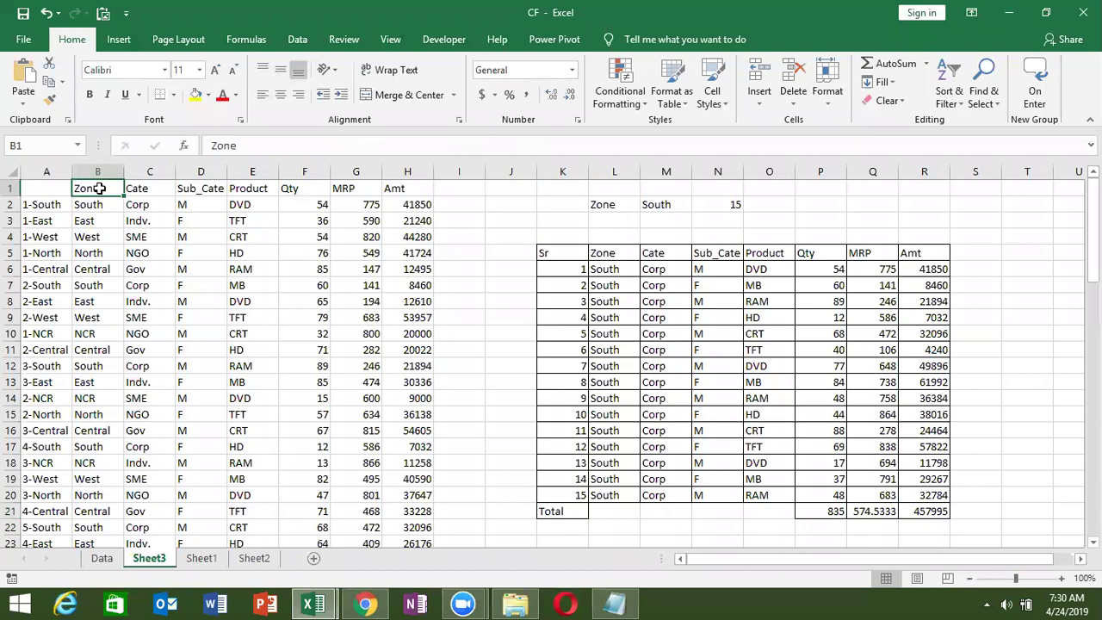
key(ctrl+shift+Right)
key(ctrl+shift+Down)
key(ctrl+c)
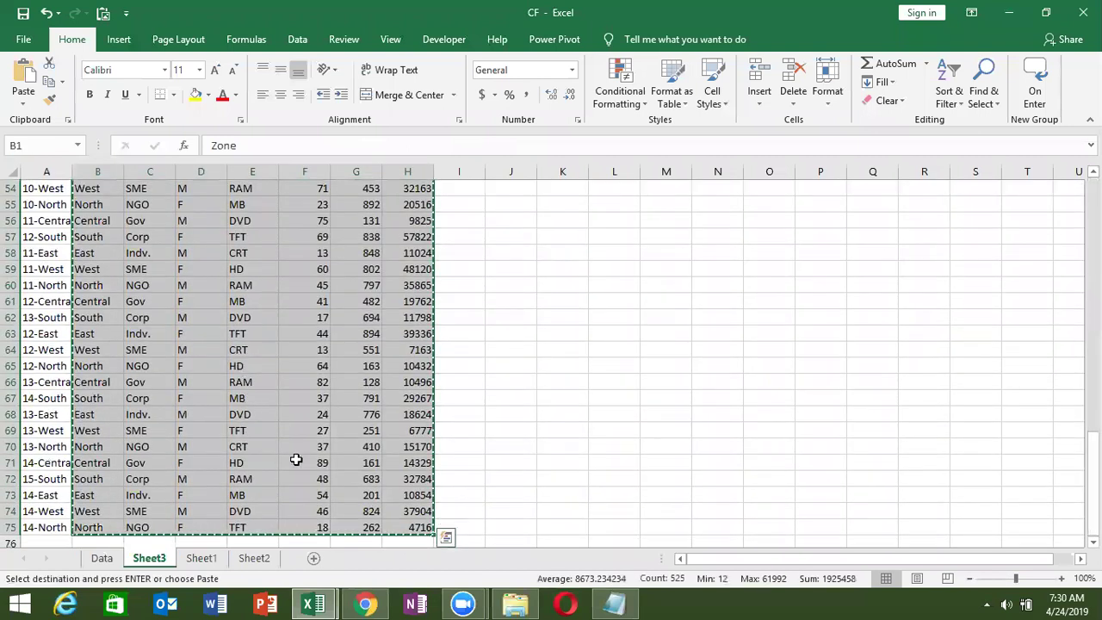
Step: Paste the table into a new sheet and label A77 'Total' below the data
click(269, 560)
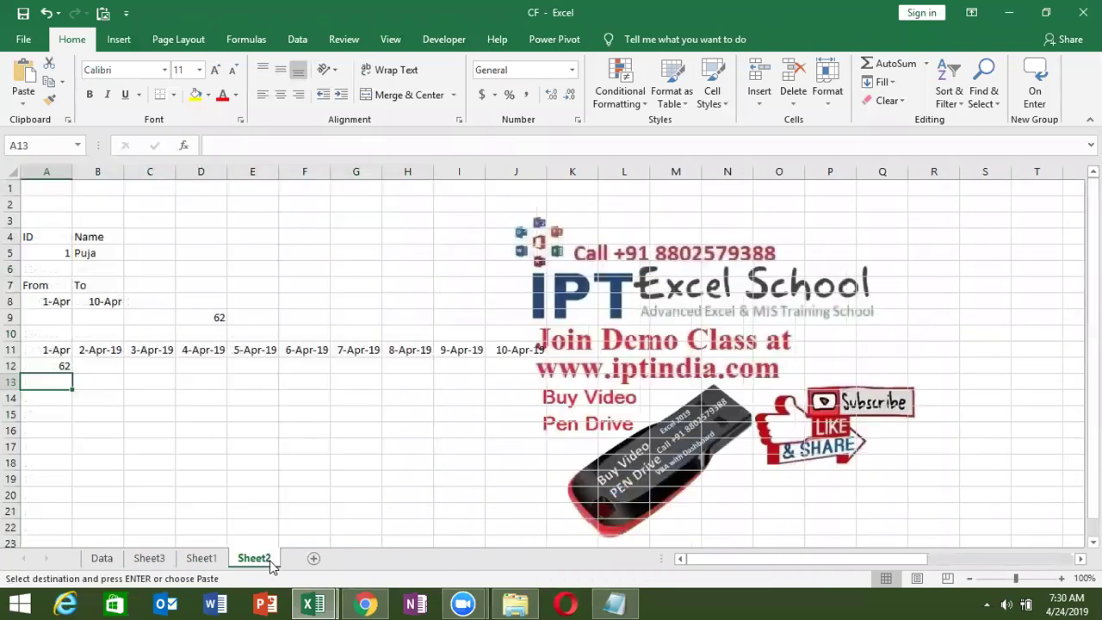
click(314, 559)
key(ctrl+v)
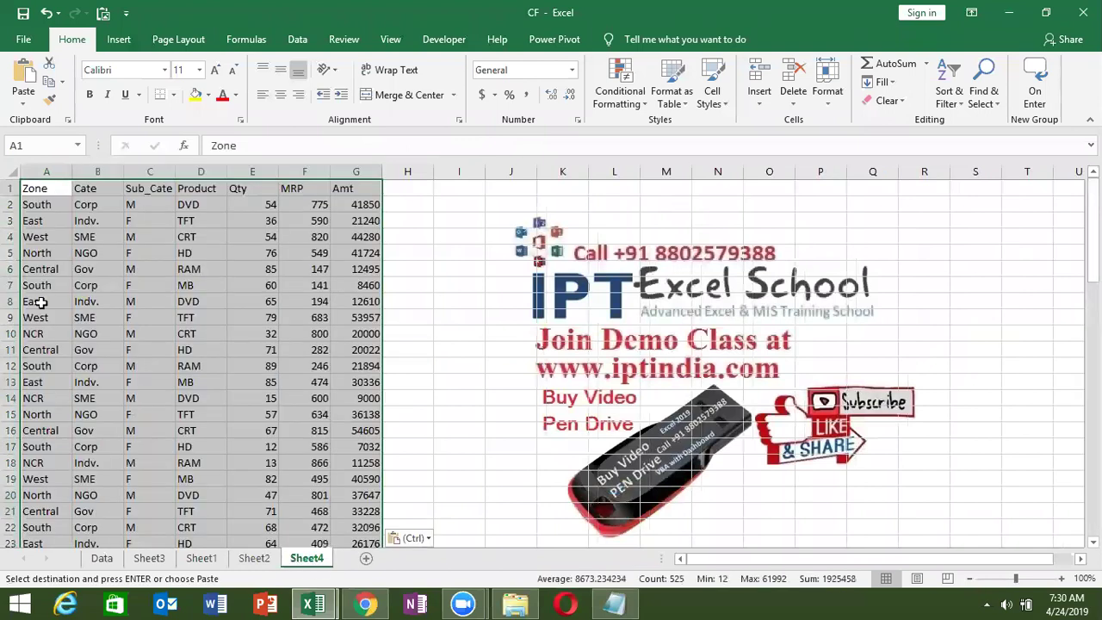
click(41, 302)
key(ctrl+Down)
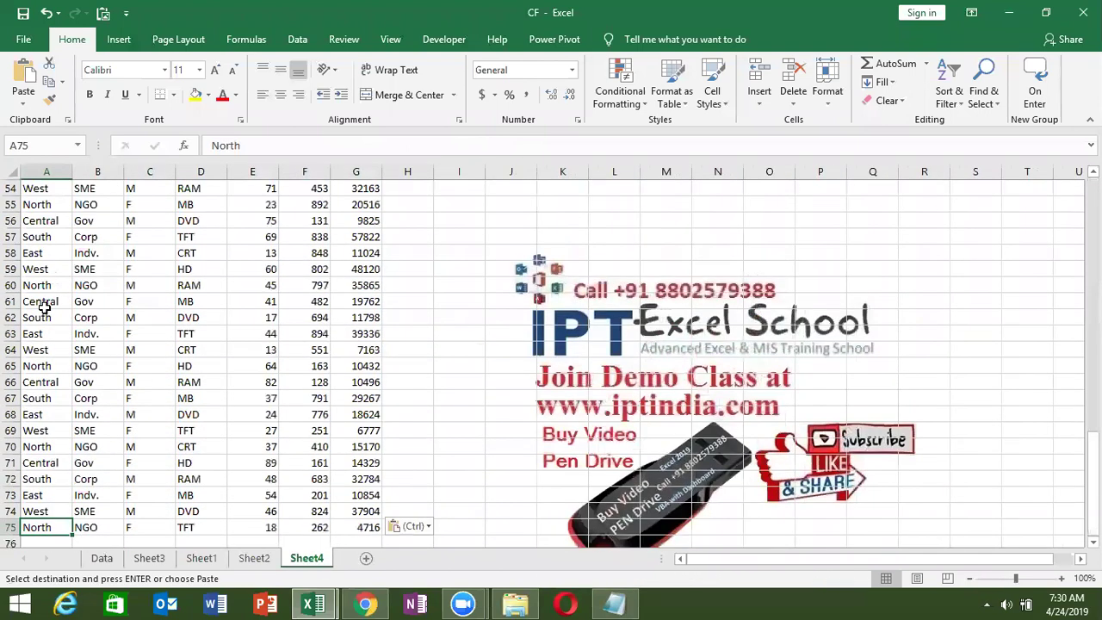
key(Down)
key(Down)
text(Total)
key(Tab)
key(Tab)
key(Tab)
key(Tab)
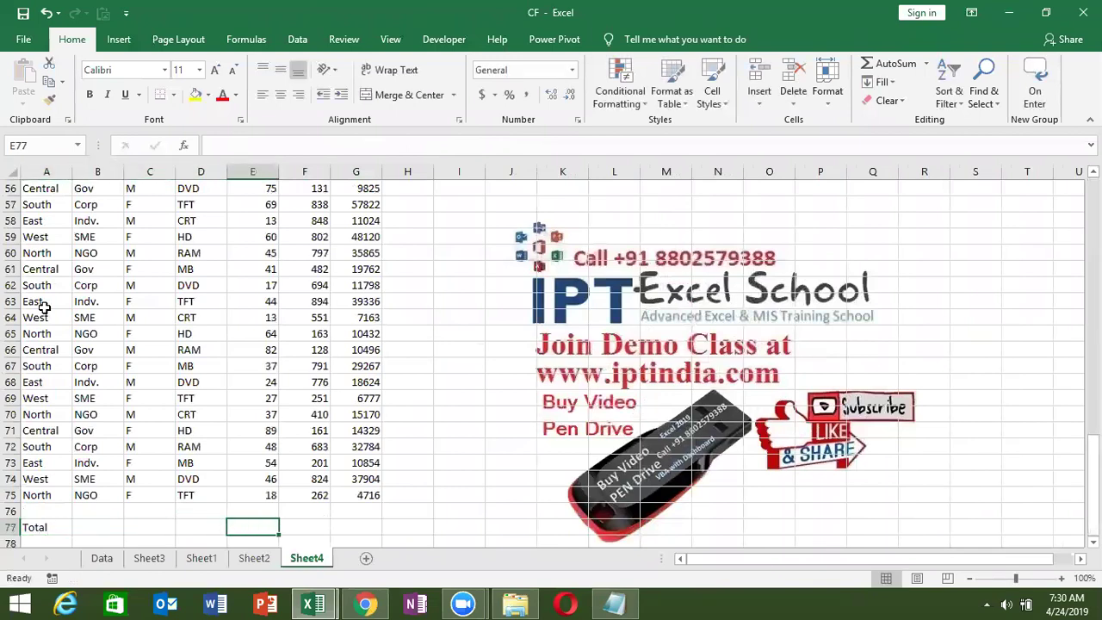
Step: Enter =SUM(E2:E75) in E77 to total Qty as 3958
text(=sum)
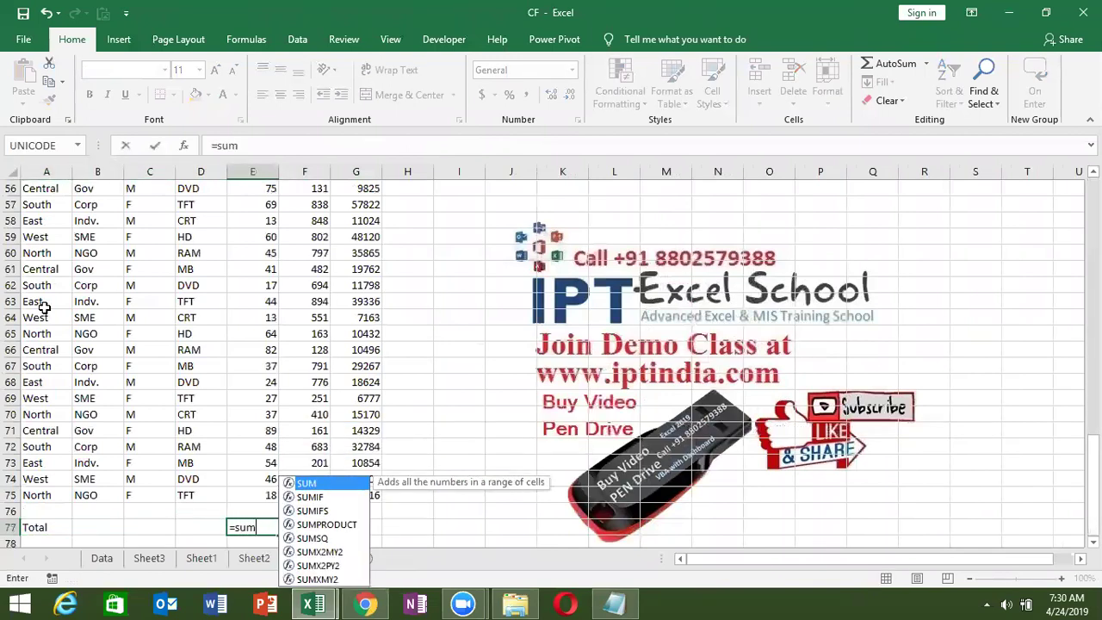
key(Tab)
key(Up)
key(Up)
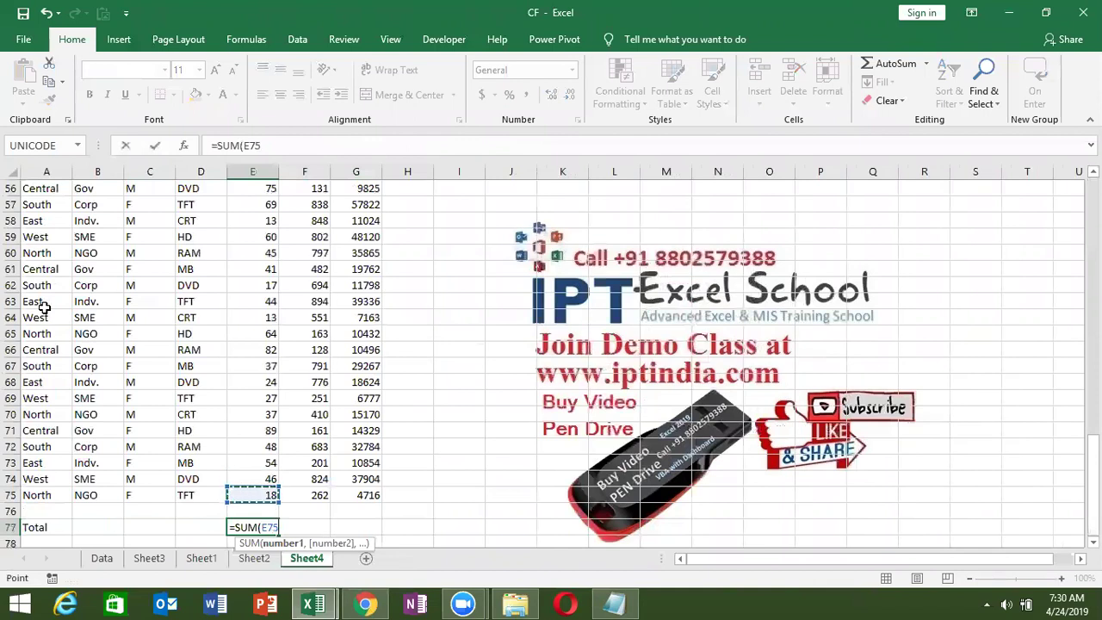
key(ctrl+shift+Up)
key(Return)
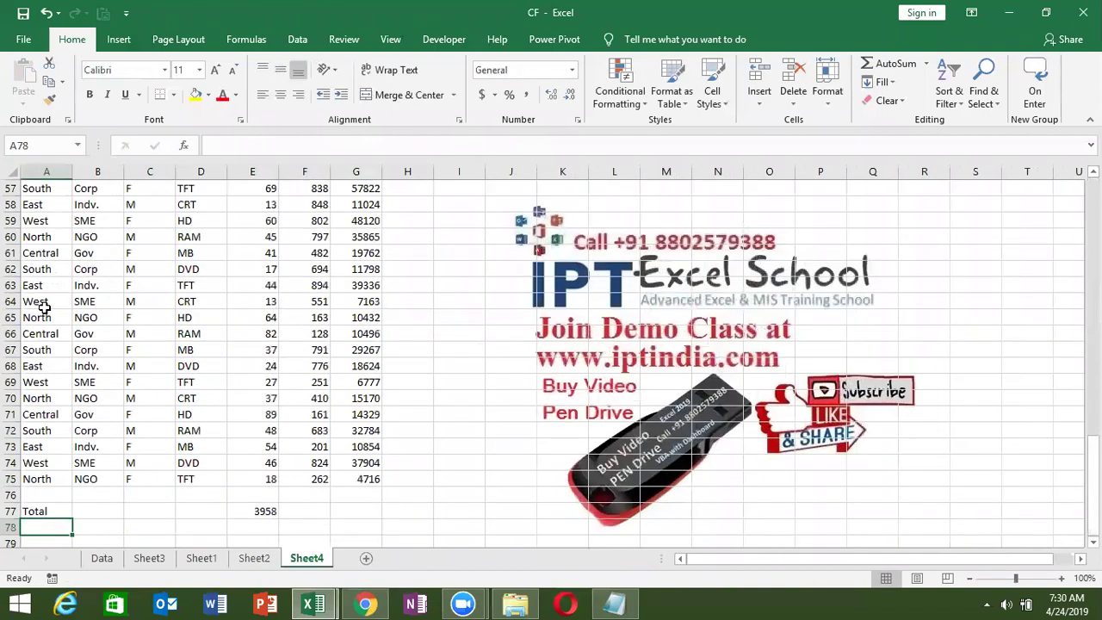
key(Up)
key(Right)
key(Right)
key(Right)
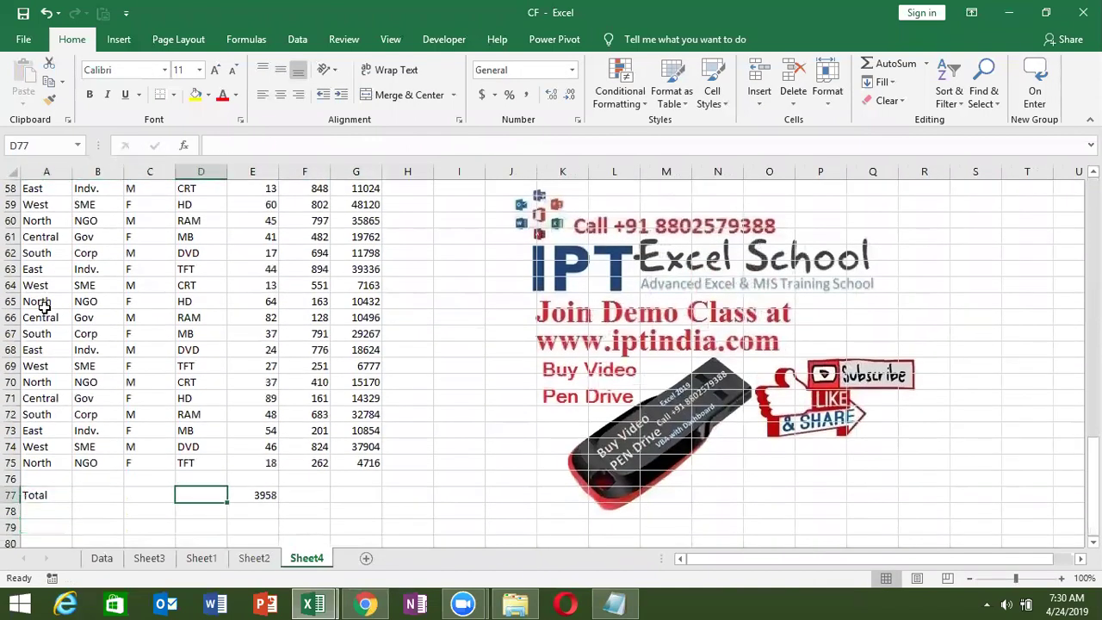
key(Right)
key(Right)
Step: Enter =AVERAGE(F2:F75) in F77, giving an MRP average of 512.4324
text(=)
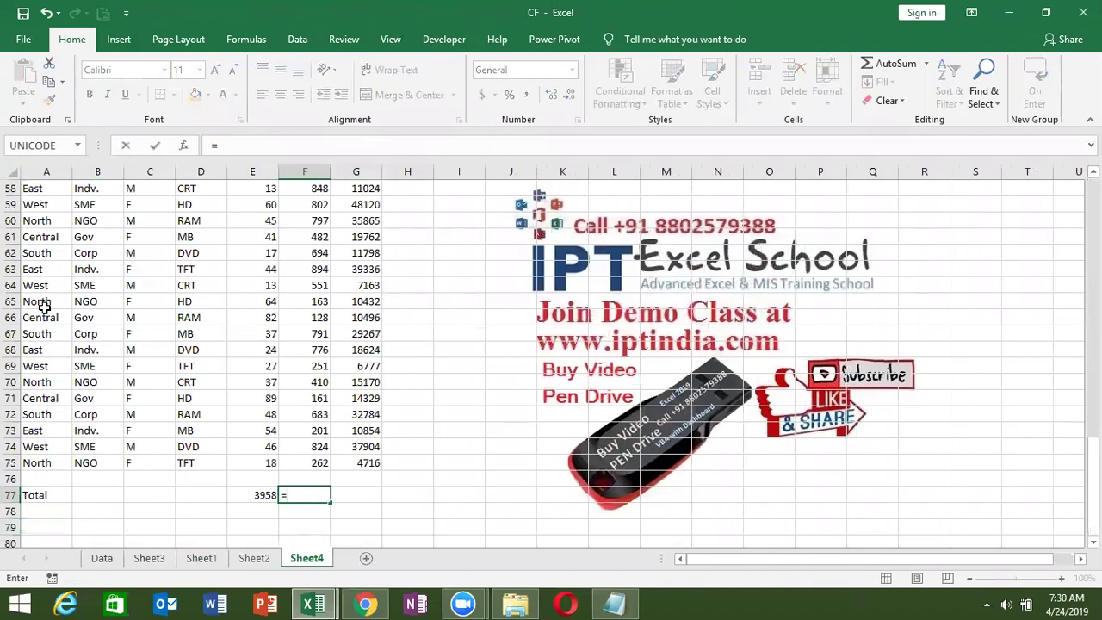
text(av)
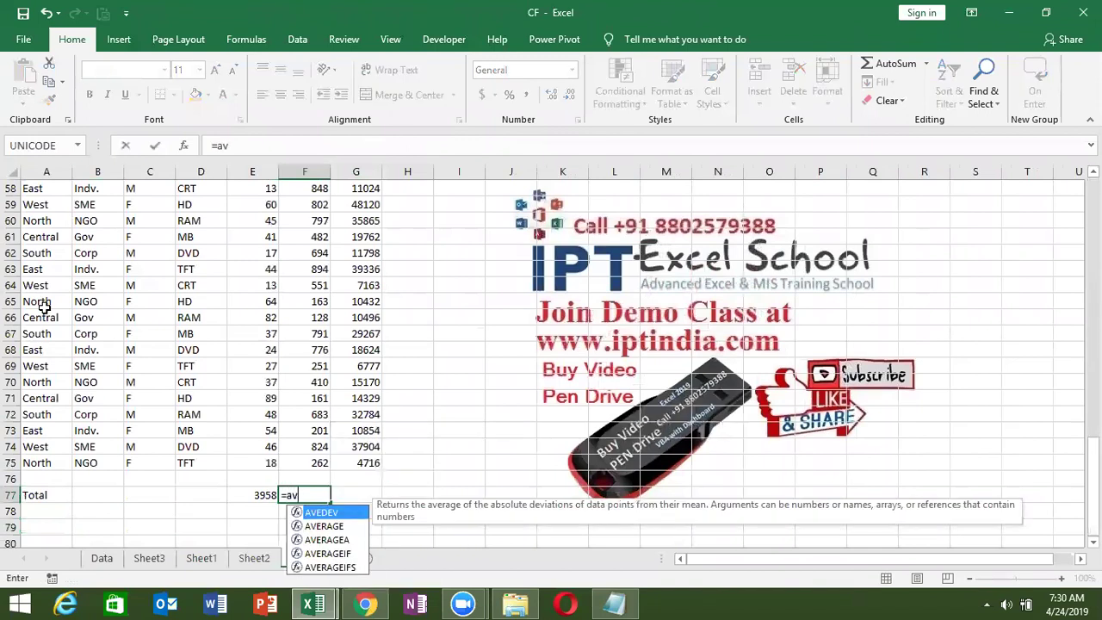
key(Down)
key(Tab)
key(Up)
key(Up)
key(ctrl+shift+Up)
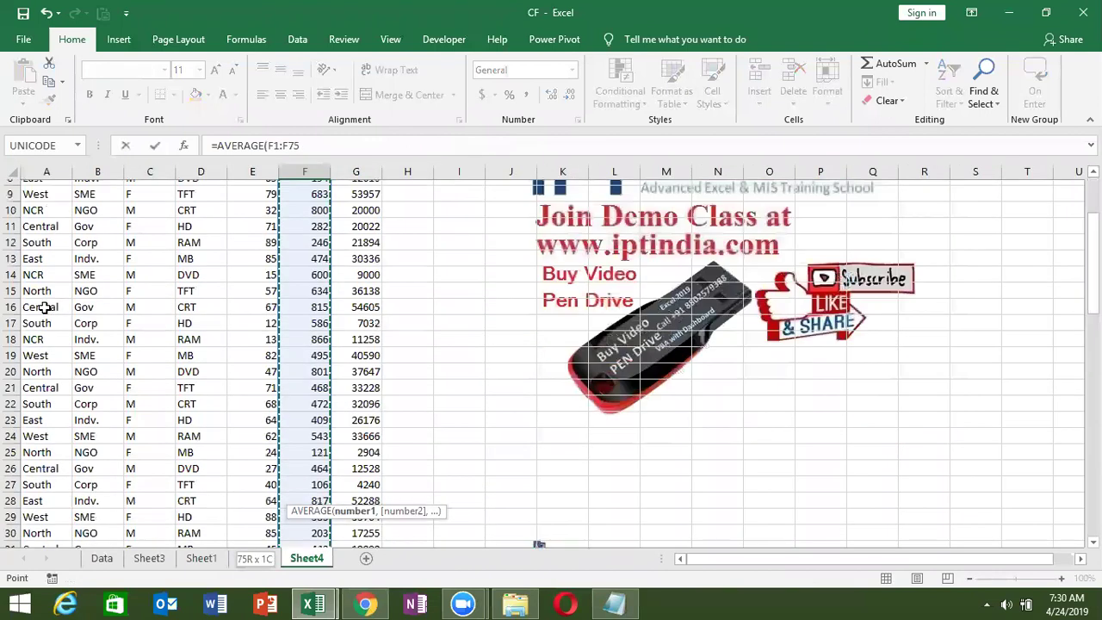
key(Return)
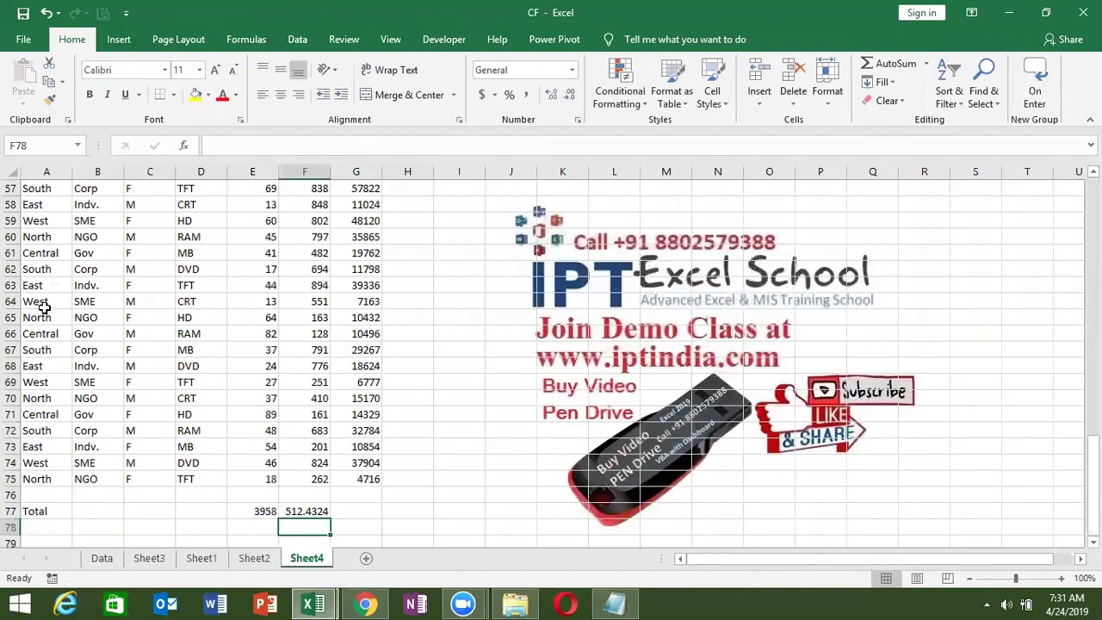
key(Up)
Step: Copy the E77 sum into G77 for Amt (1883580) and turn on AutoFilter
key(Left)
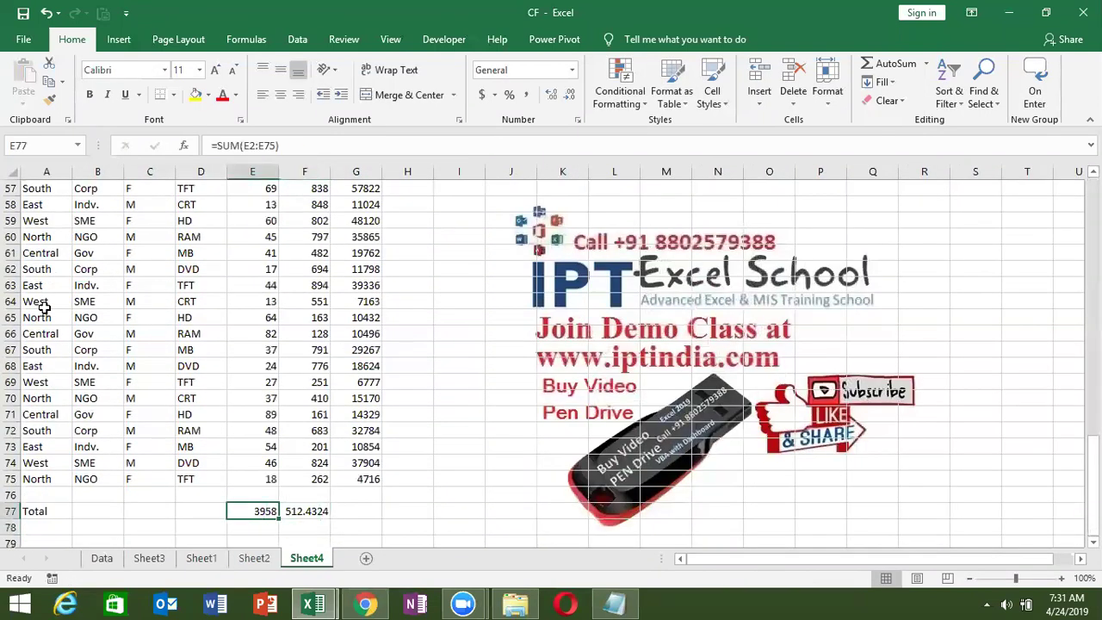
key(ctrl+c)
key(Right)
key(Right)
key(ctrl+v)
key(Escape)
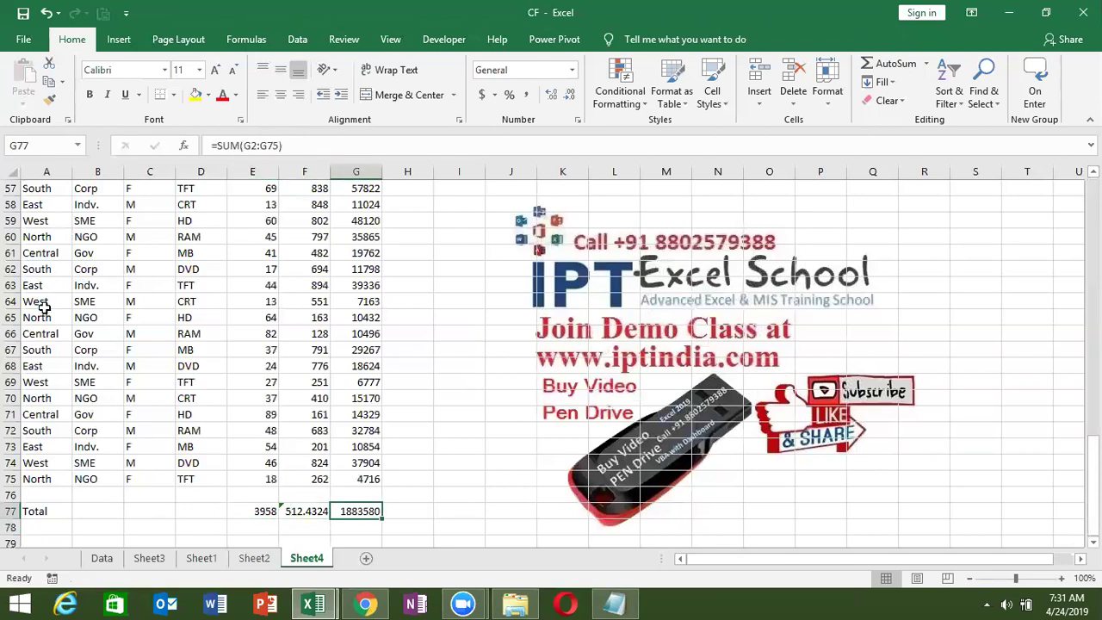
key(ctrl+Up)
key(ctrl+Up)
key(ctrl+shift+l)
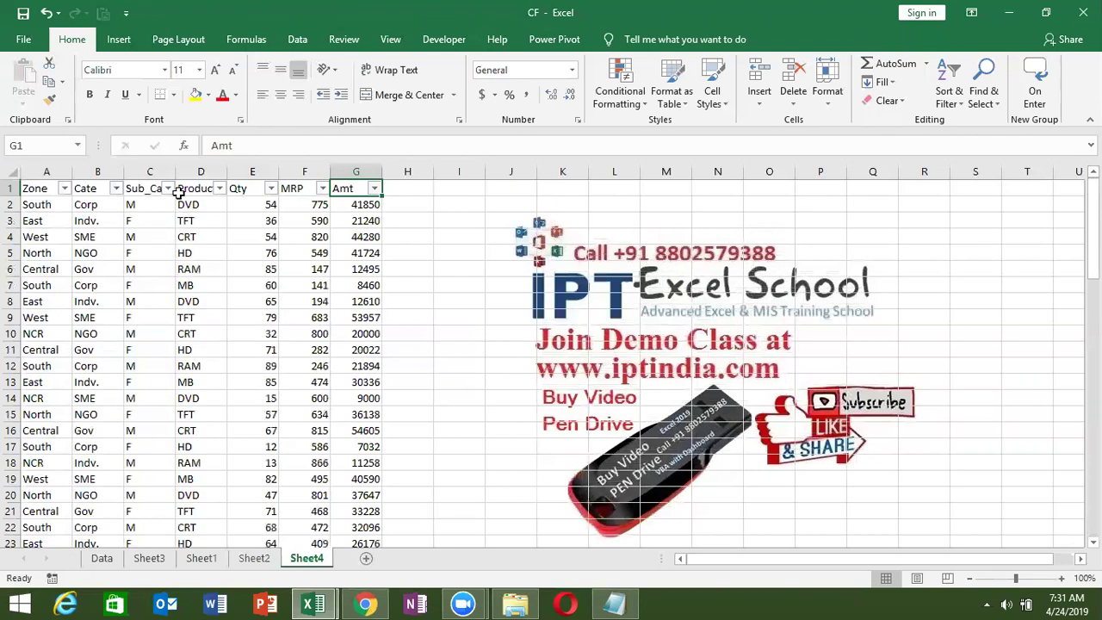
Step: Filter the Product column to CRT only and check the Qty and Amt totals
click(220, 188)
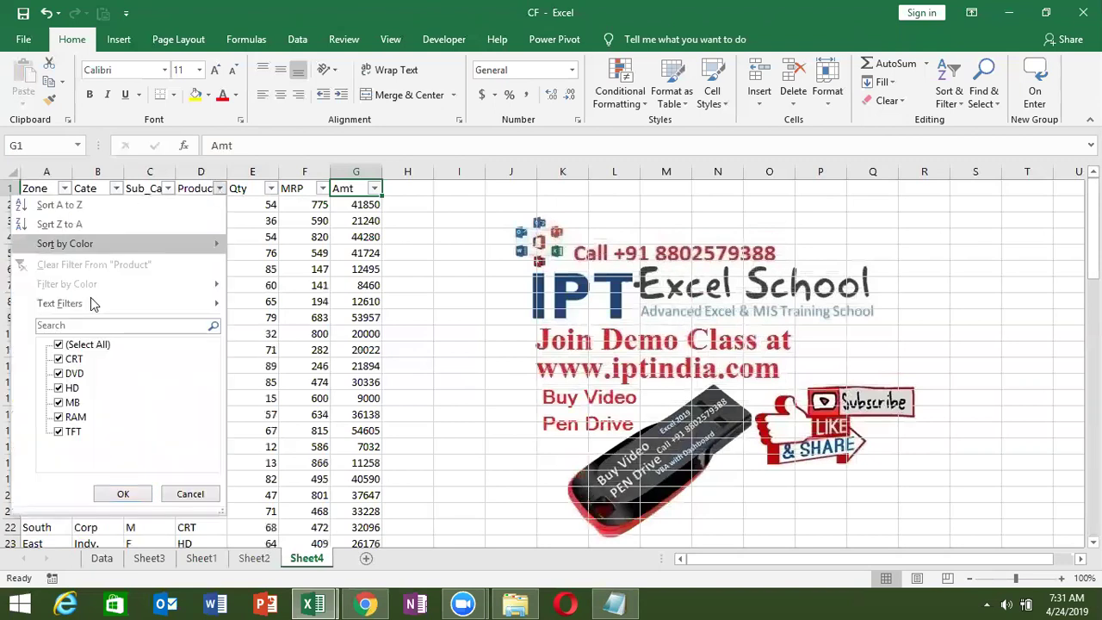
click(58, 345)
click(58, 359)
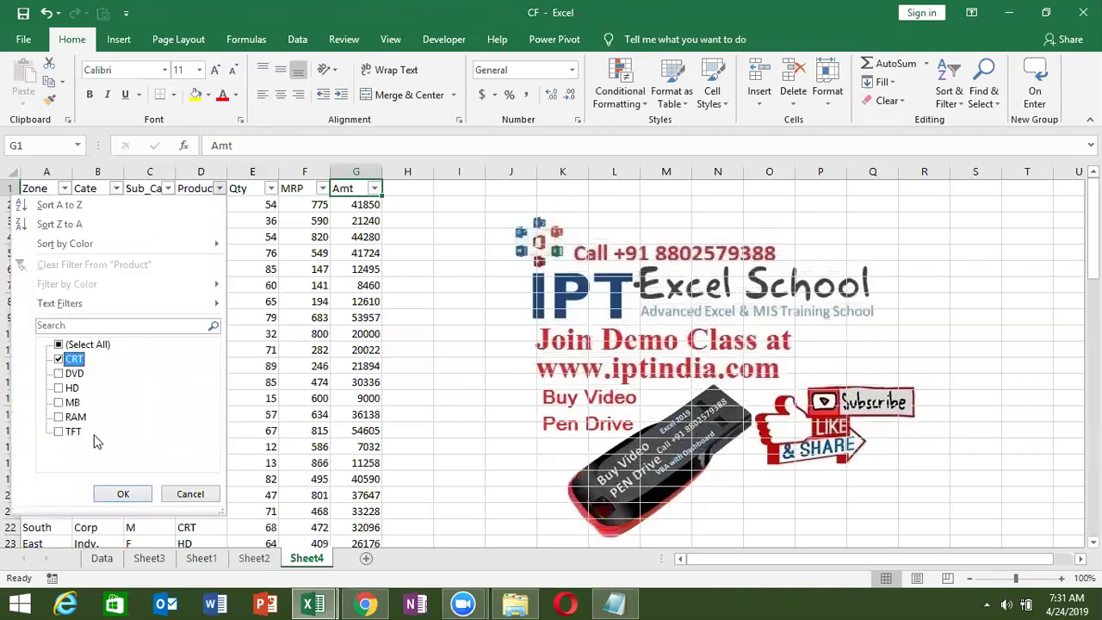
click(122, 494)
click(260, 415)
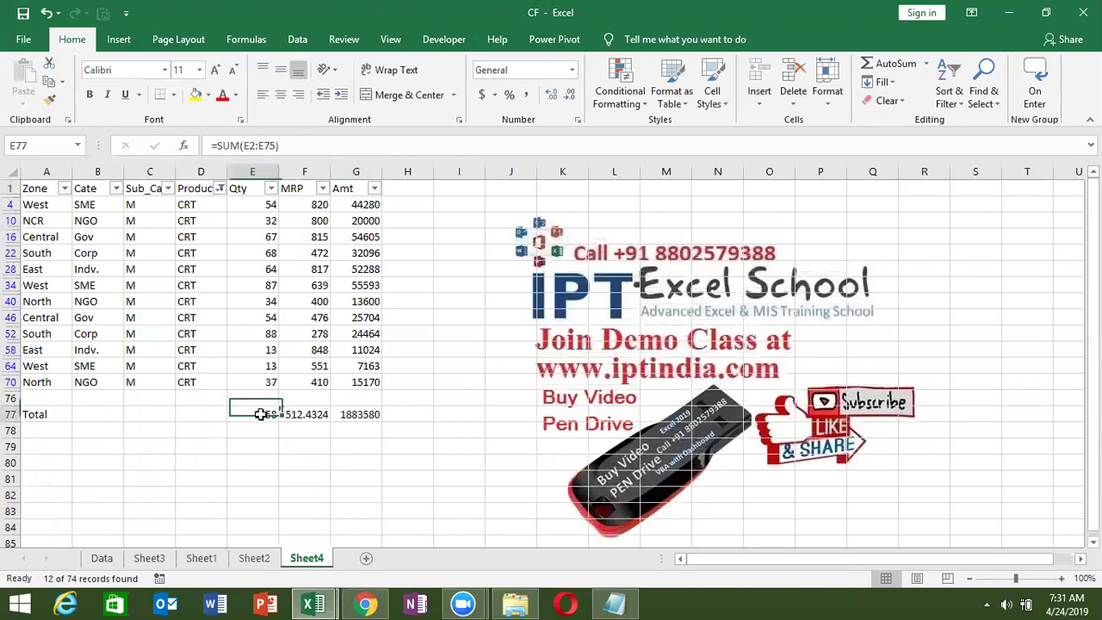
click(347, 417)
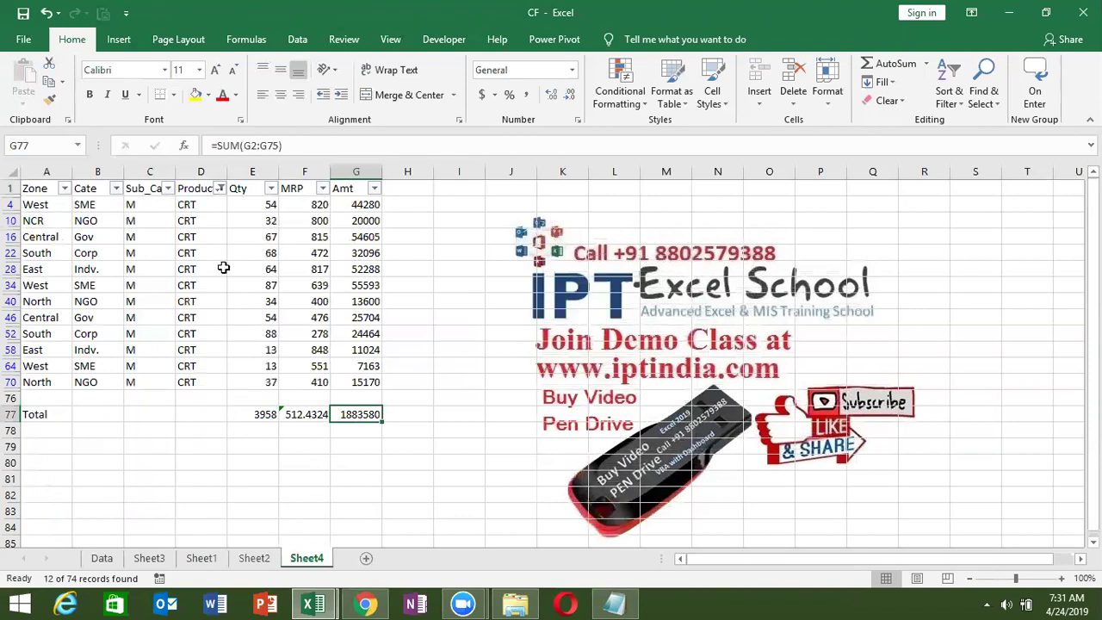
Step: Compare the visible Product, Qty and MRP values with the totals, then remove filtering
drag(196, 188, 196, 379)
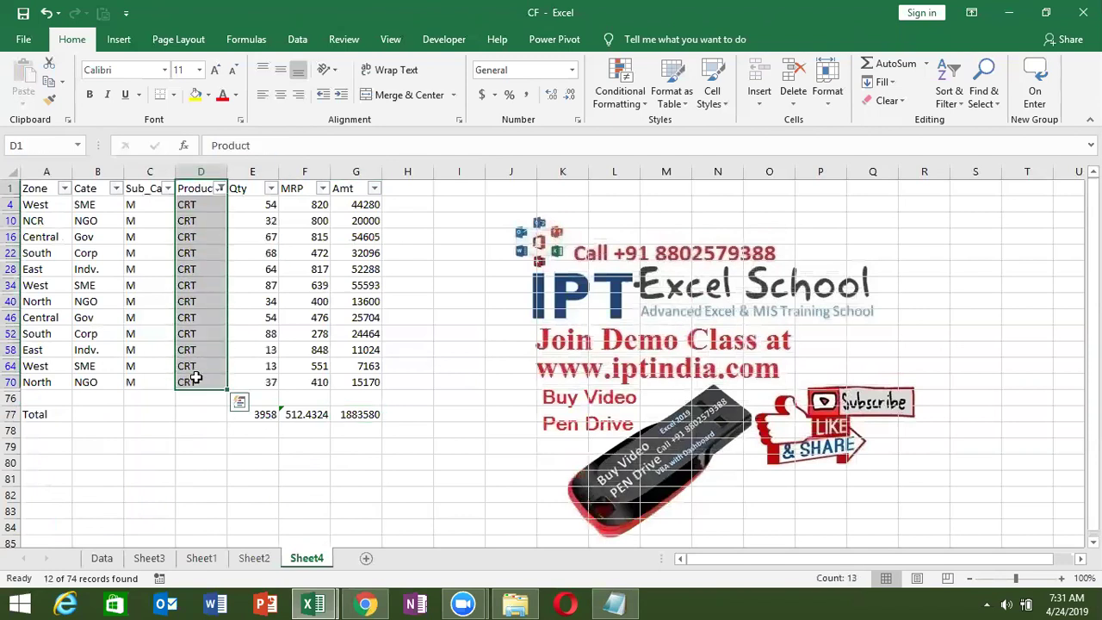
click(269, 417)
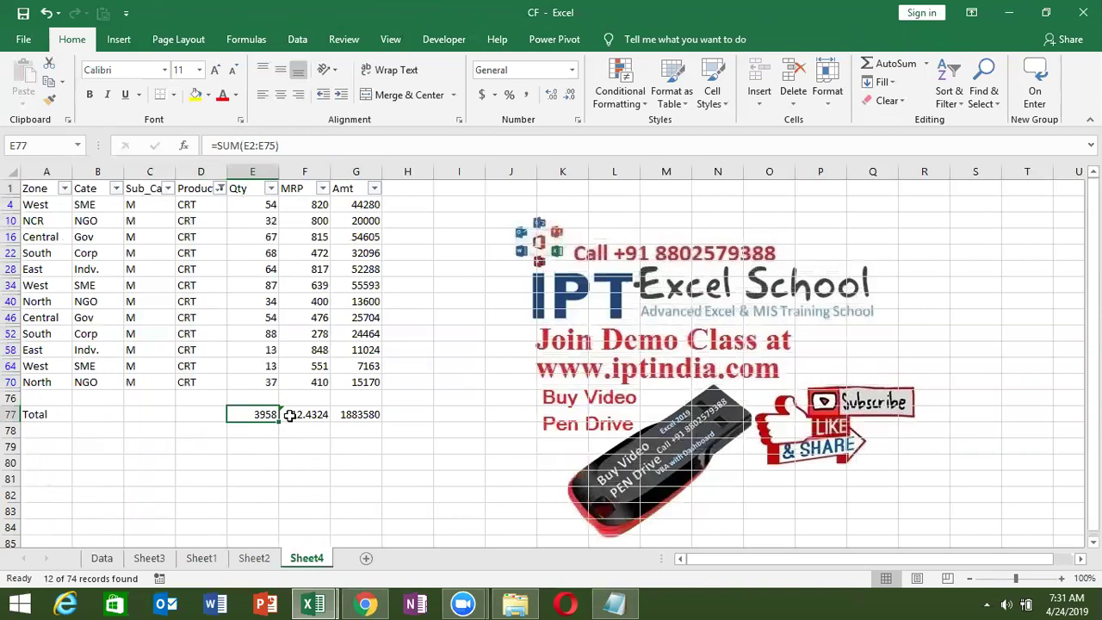
drag(269, 379, 270, 205)
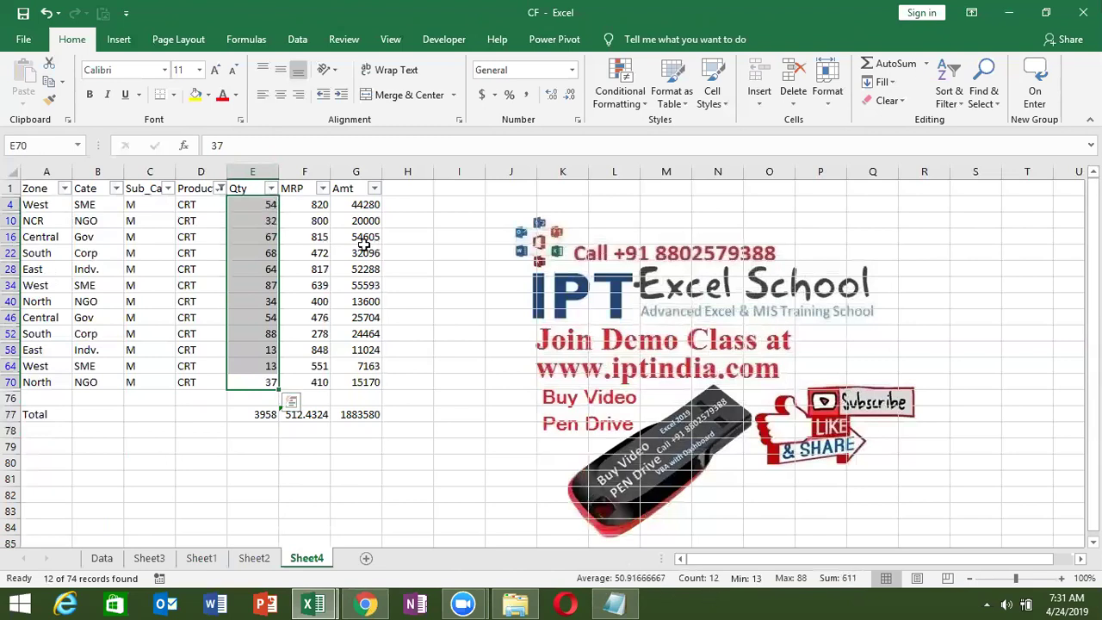
mouse_move(312, 204)
mouse_down()
mouse_move(326, 370)
mouse_move(312, 379)
mouse_up()
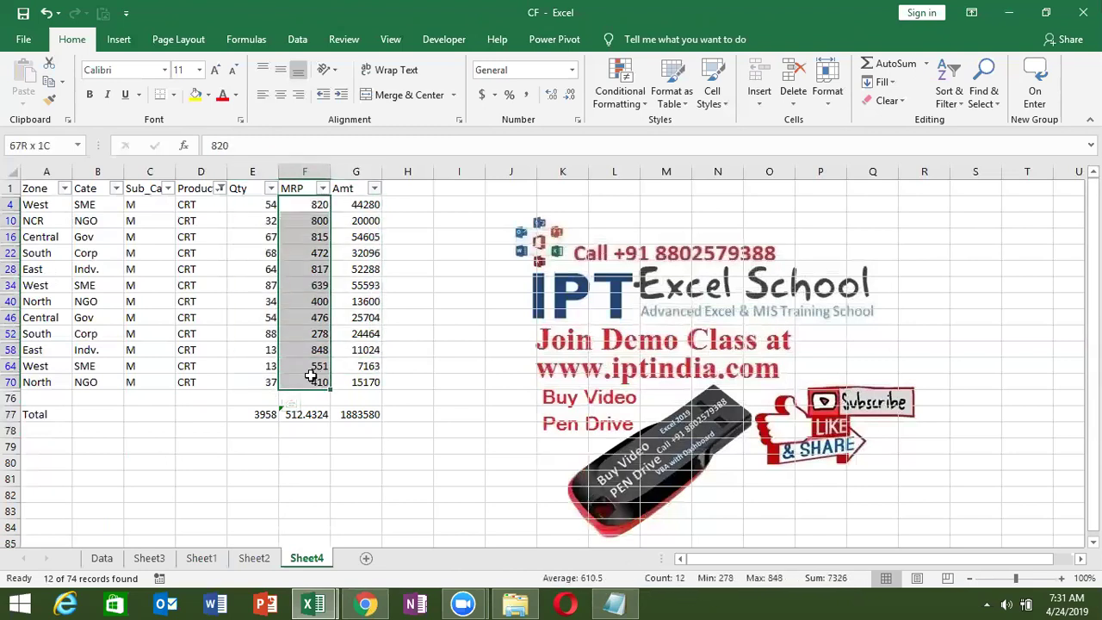
click(149, 331)
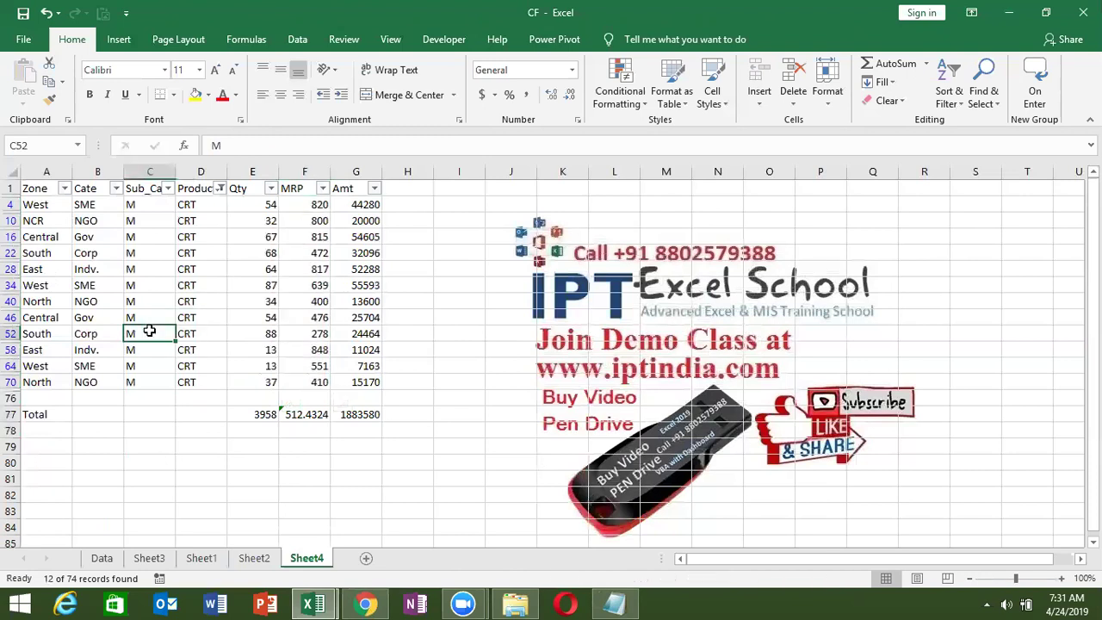
key(ctrl+shift+l)
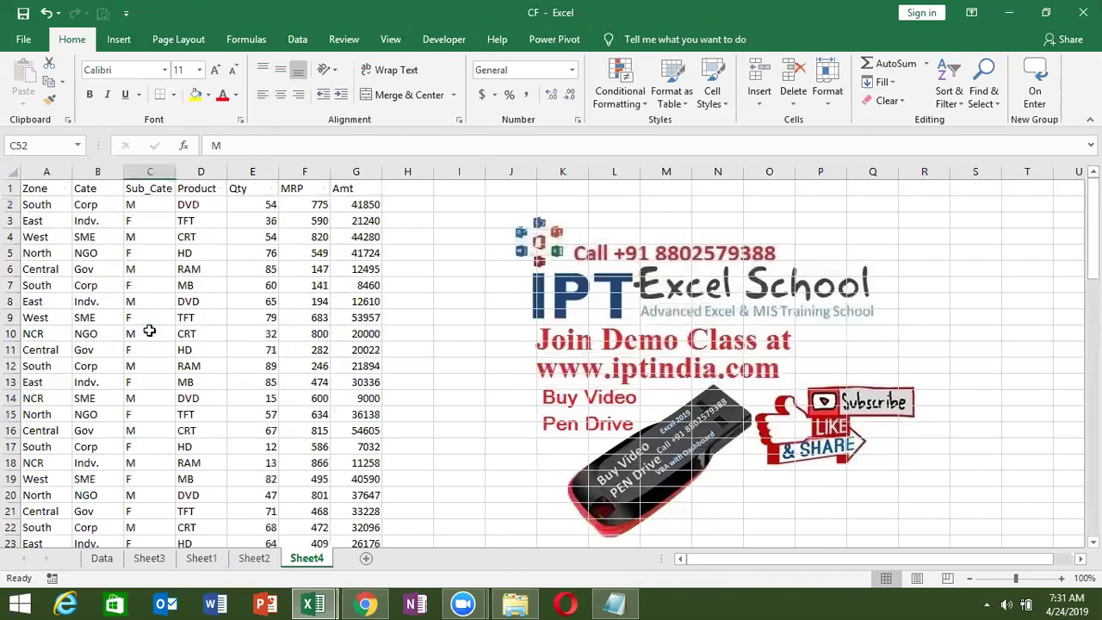
Step: Clear the three existing total formulas in E77:G77
key(ctrl+Down)
key(Down)
key(Down)
key(Down)
key(Right)
key(Right)
key(Up)
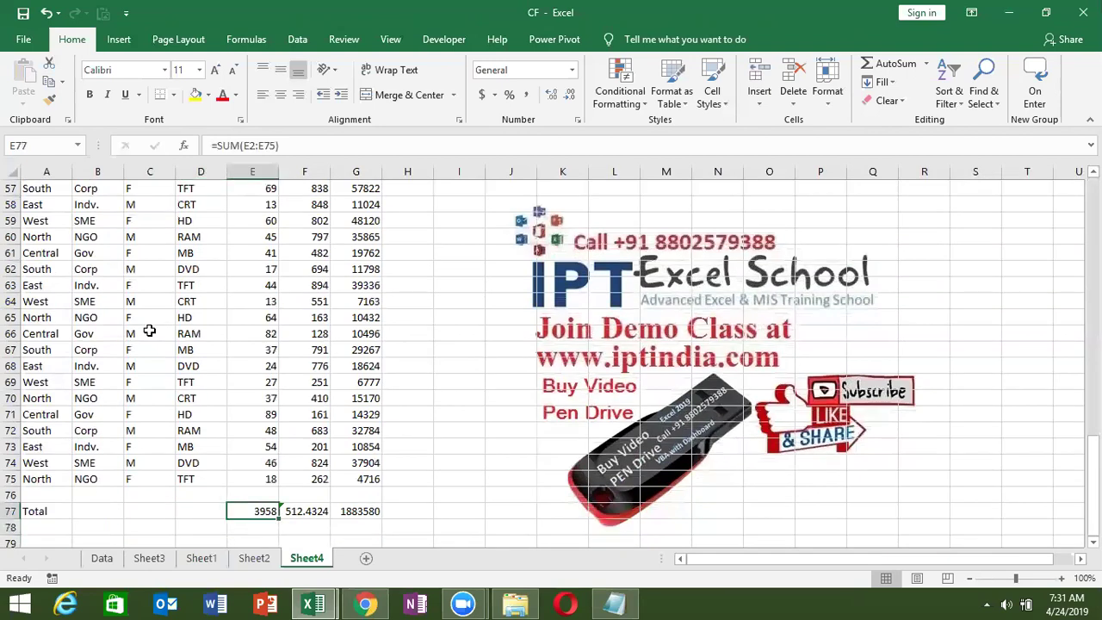
key(shift+Right)
key(shift+Right)
key(Delete)
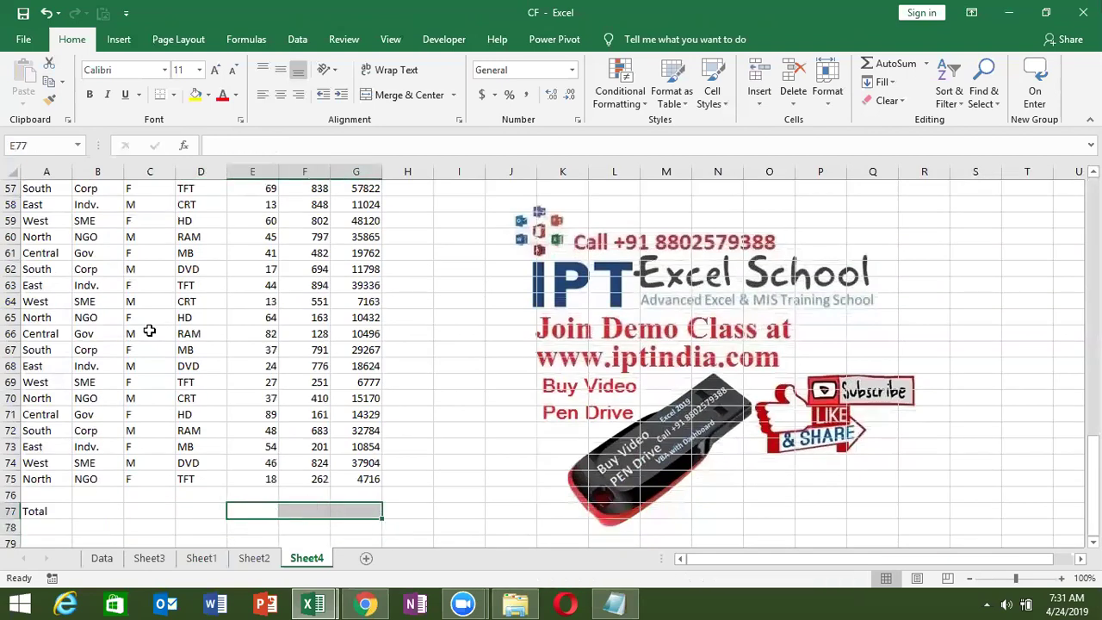
key(shift+Left)
key(shift+Left)
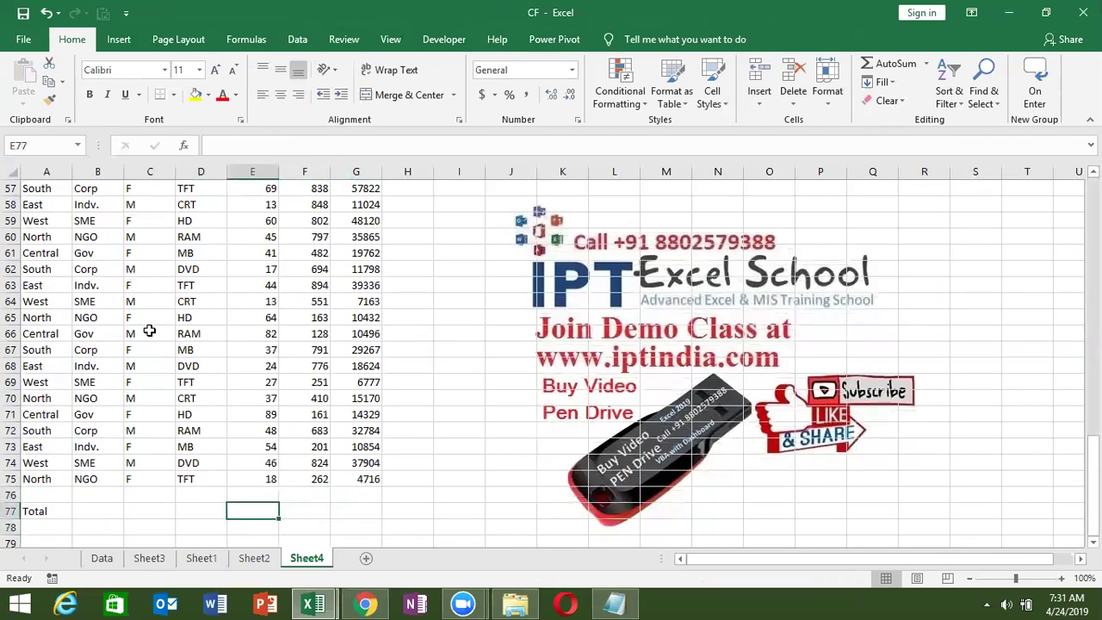
Step: Enter =SUBTOTAL(9,E2:E75) in E77 to sum the Qty column
text(=sub)
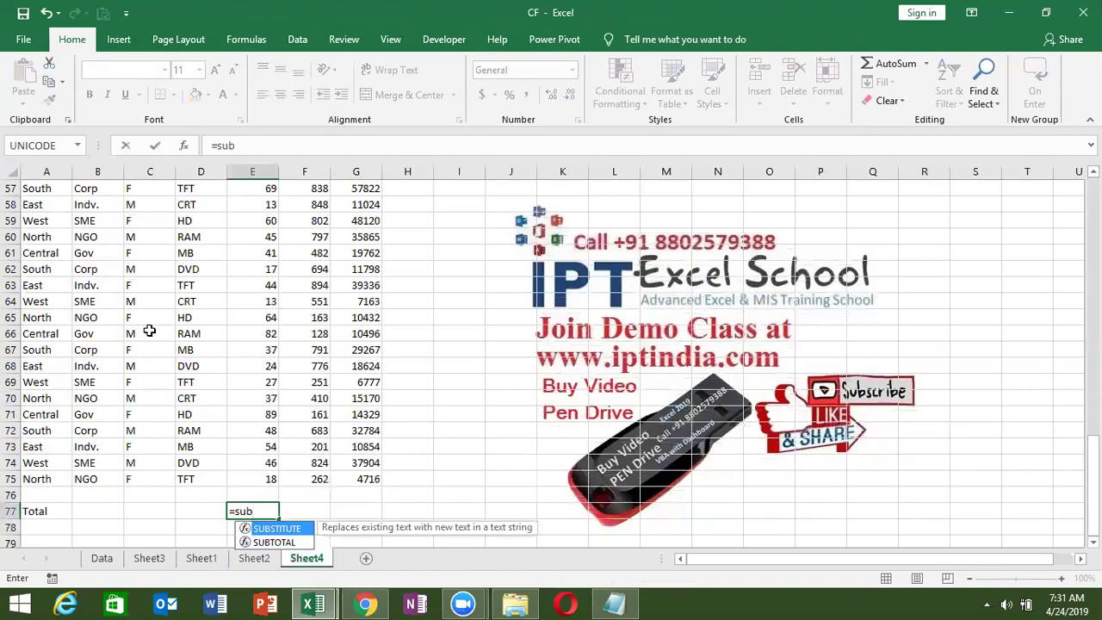
key(Down)
key(Tab)
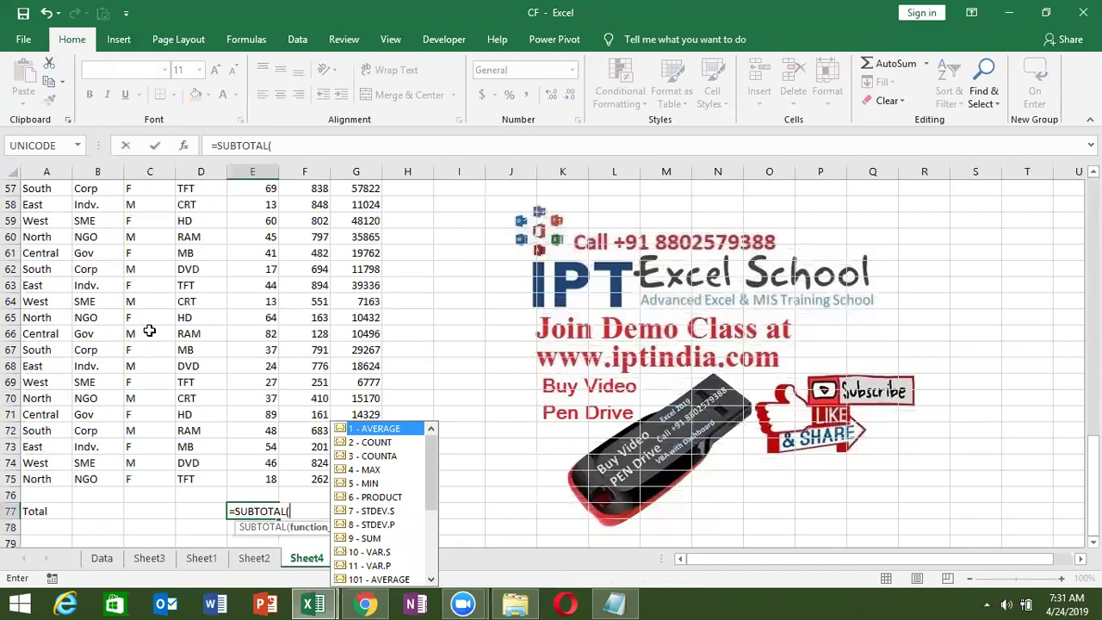
key(Down)
key(Down)
key(Down)
key(Down)
key(Down)
key(Down)
key(Down)
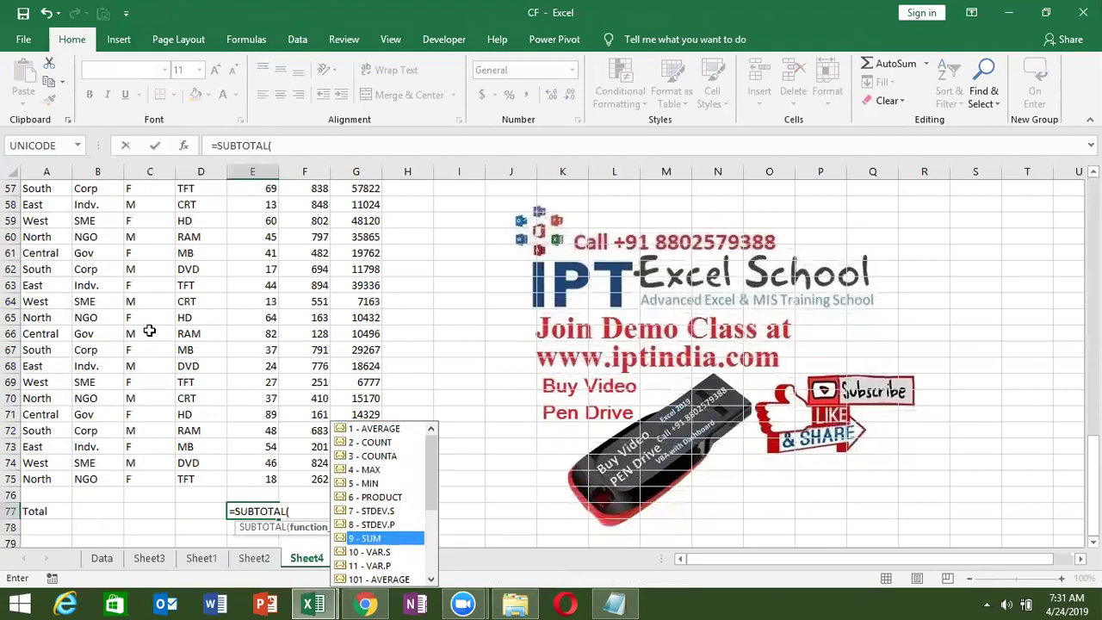
key(Tab)
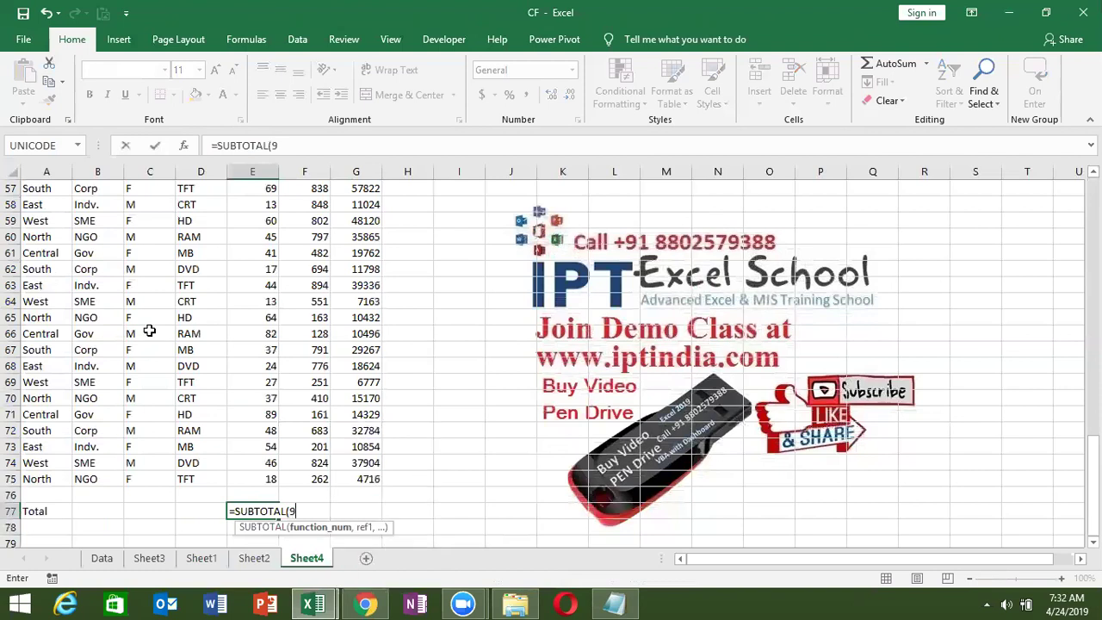
text(,)
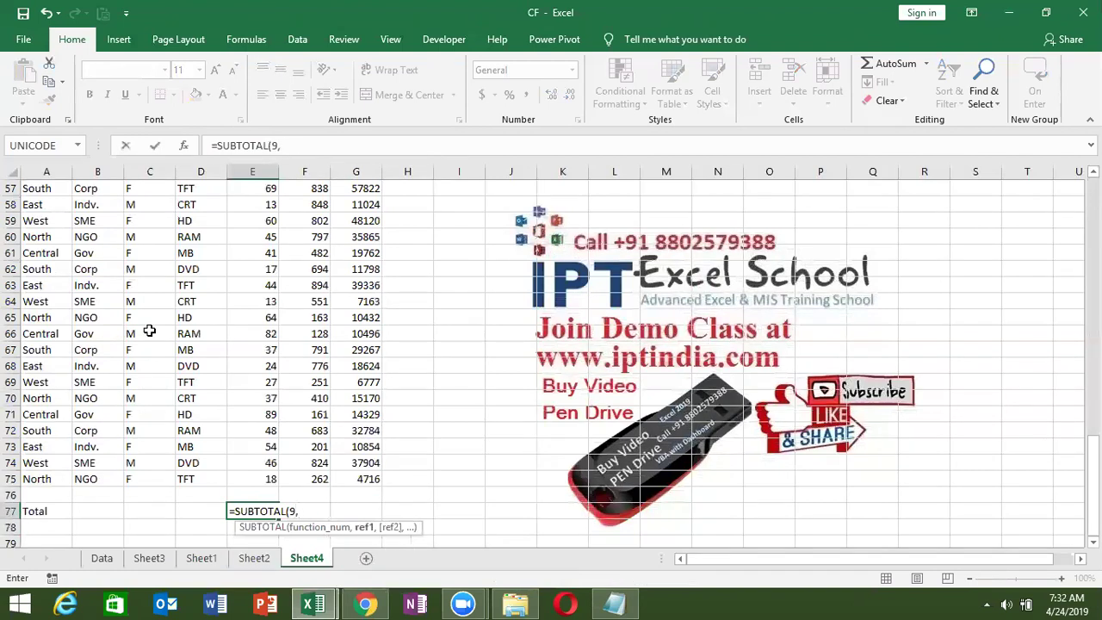
key(Up)
key(ctrl+shift+Up)
key(shift+Down)
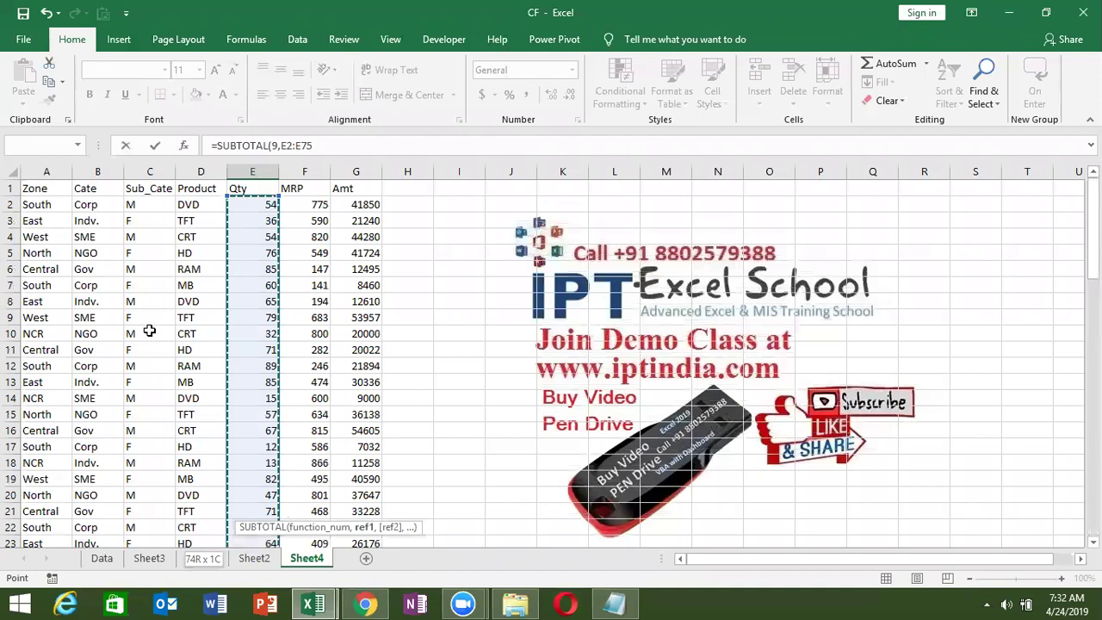
key(ctrl+Return)
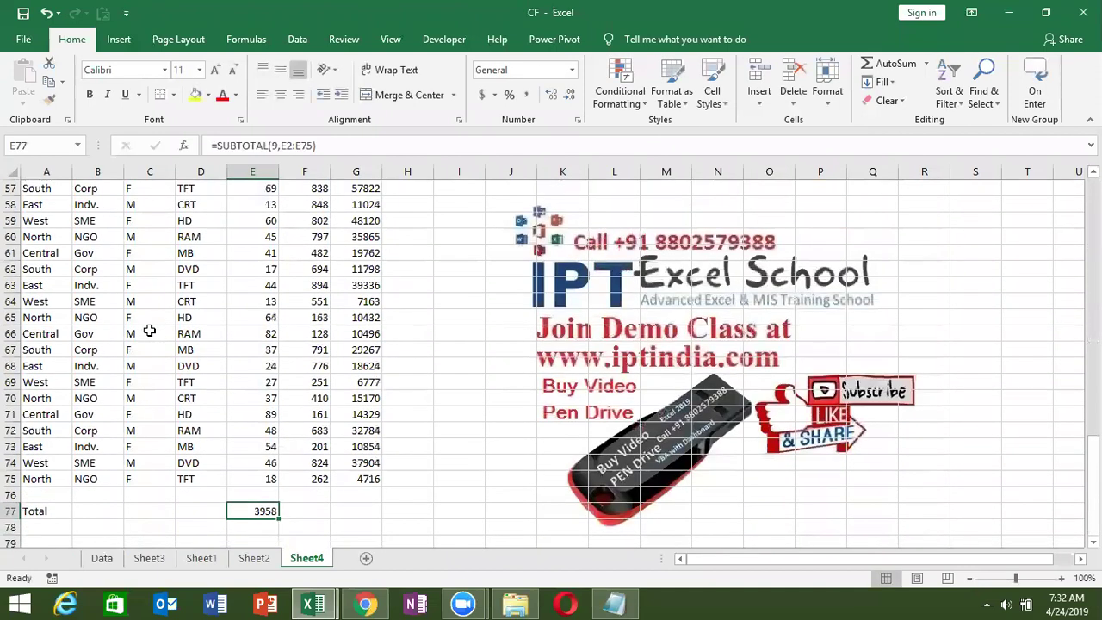
Step: Enter =SUBTOTAL(1,F2:F75) in F77 to average the MRP column
key(Right)
text(=a)
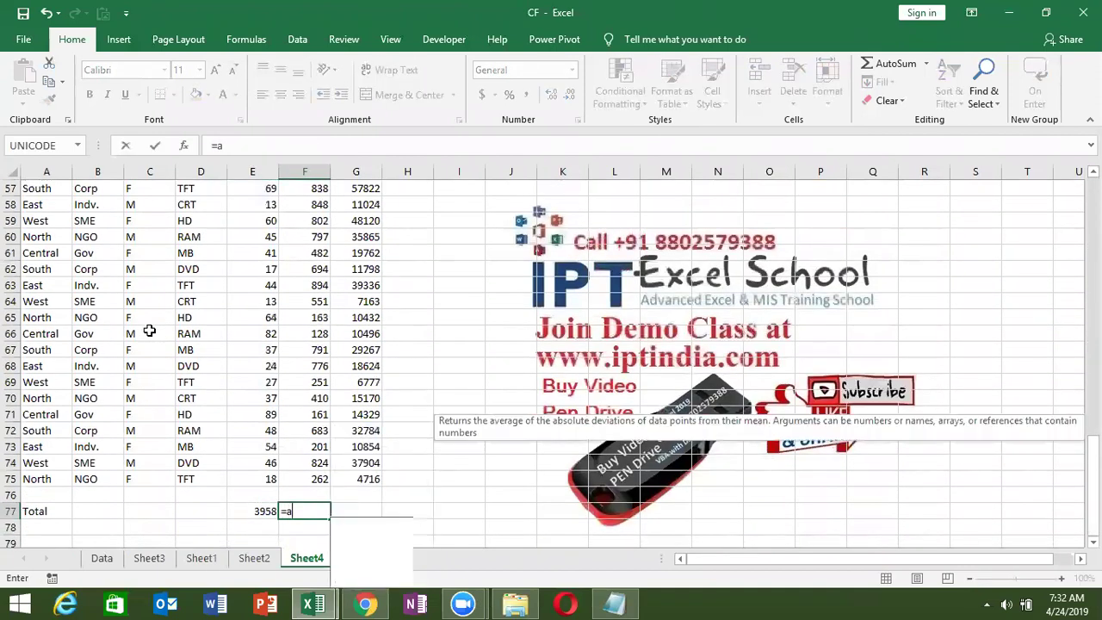
key(BackSpace)
text(sub)
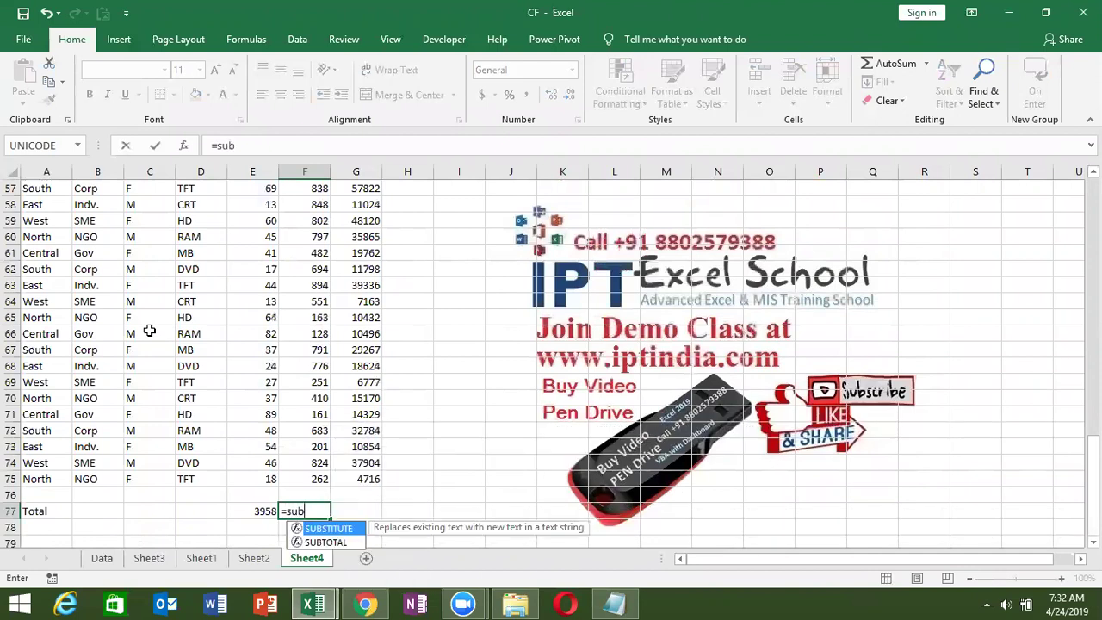
key(Down)
key(Tab)
key(Down)
key(Down)
key(Up)
key(Up)
key(Tab)
text(,)
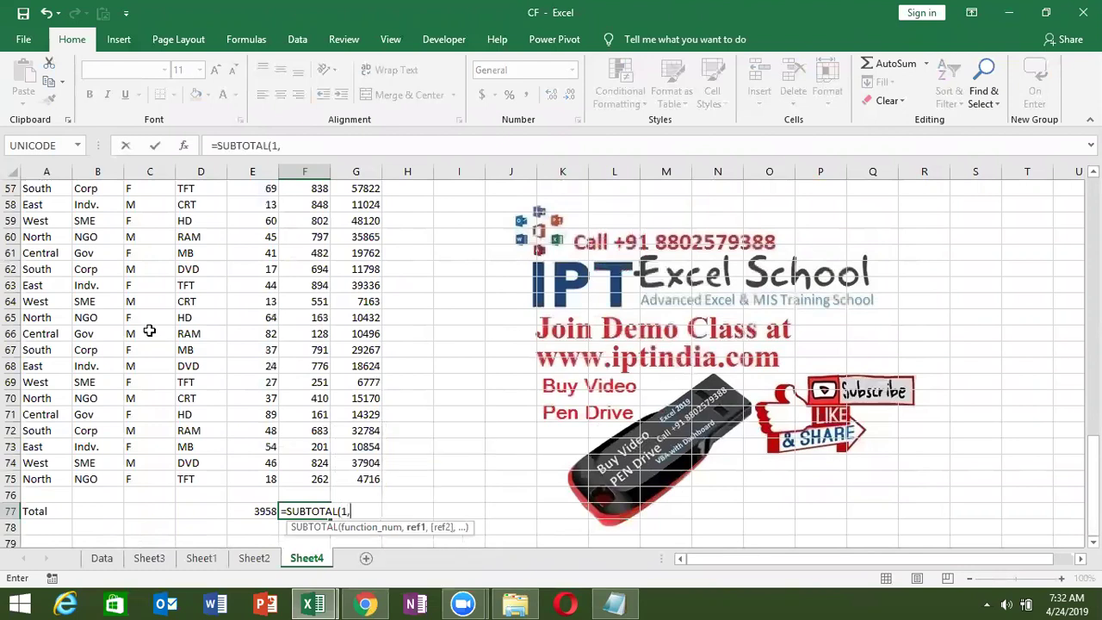
key(Up)
key(Up)
key(ctrl+shift+Up)
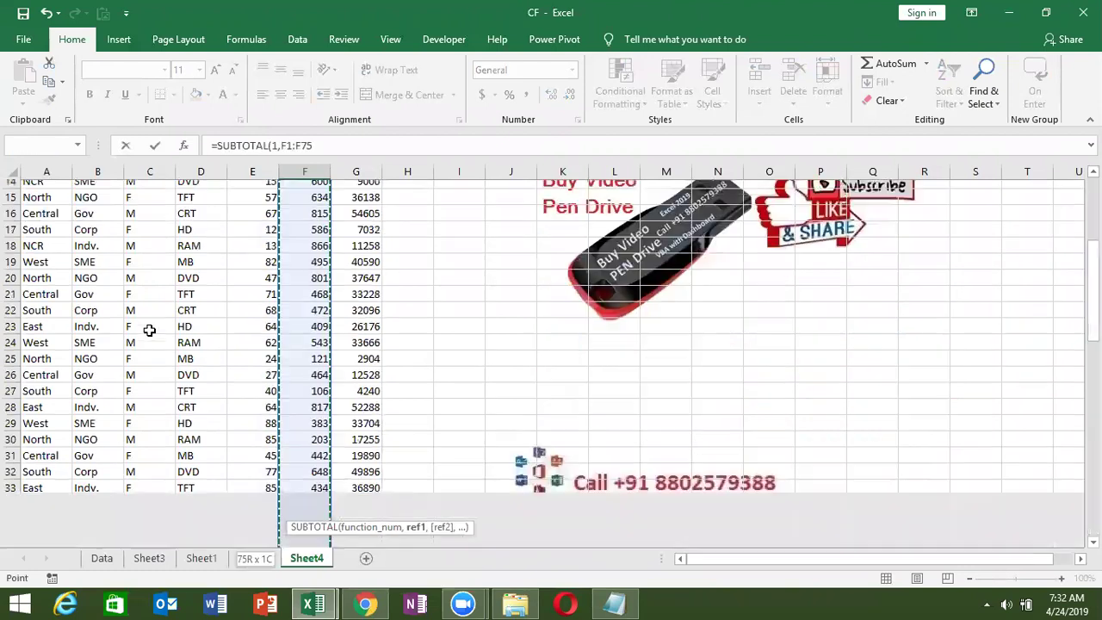
key(ctrl+Return)
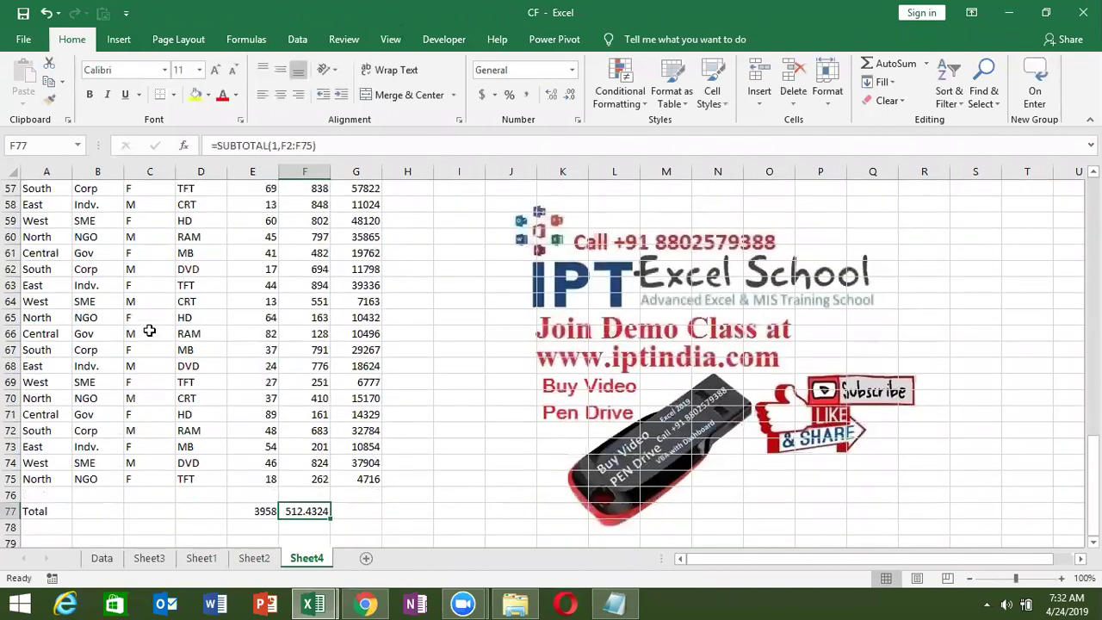
Step: Copy the E77 sum subtotal into G77 for the Amt total
key(Left)
key(ctrl+c)
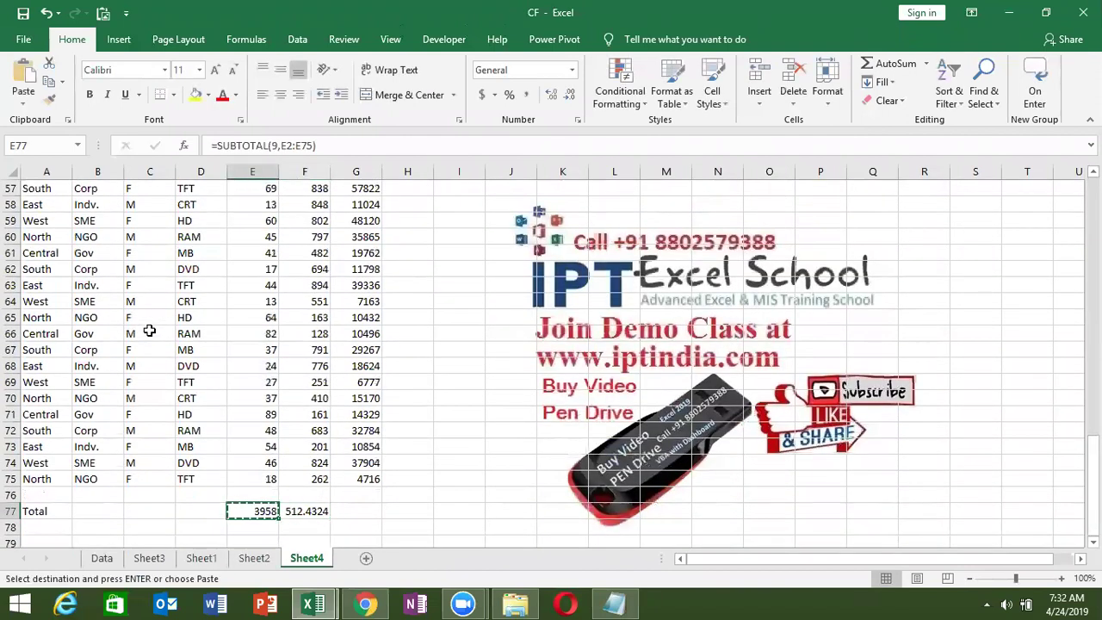
key(Right)
key(Right)
key(Return)
Step: Filter the Product column to show only CRT records
key(Up)
key(Up)
key(ctrl+Up)
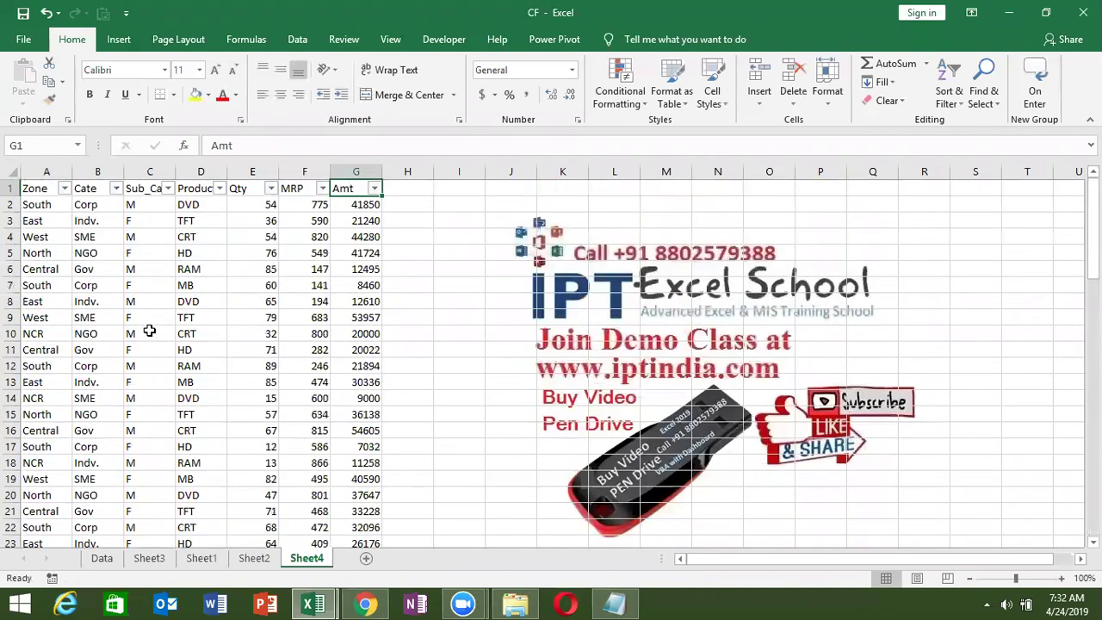
click(270, 188)
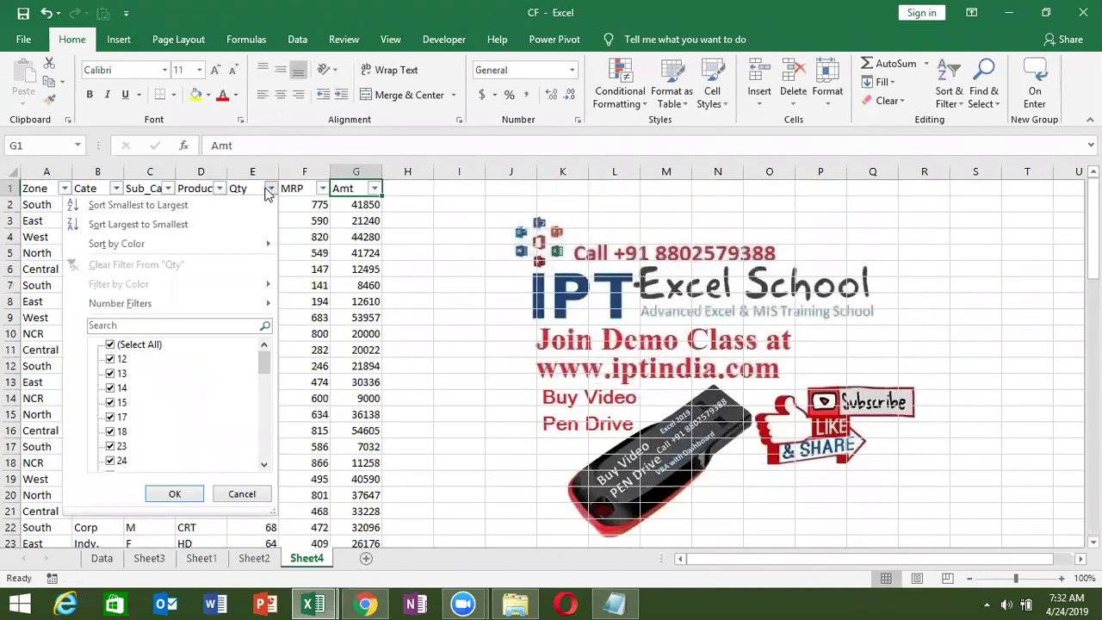
key(Escape)
click(204, 188)
click(219, 188)
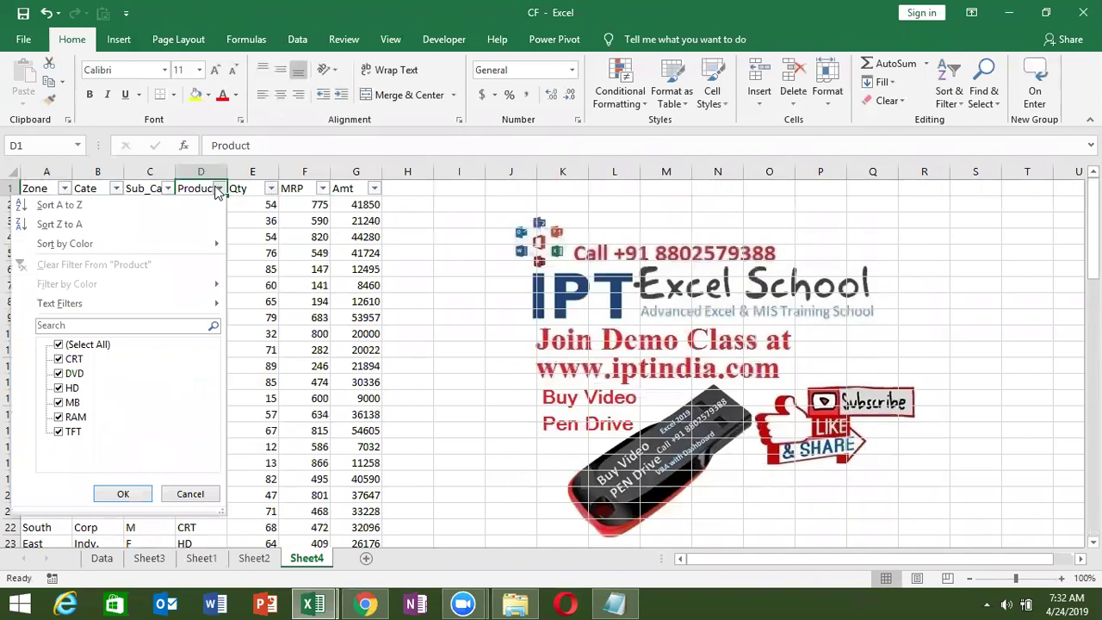
click(58, 344)
click(58, 358)
click(117, 493)
Step: Inspect the SUBTOTAL formulas in the MRP, Qty and Amt total cells
click(255, 430)
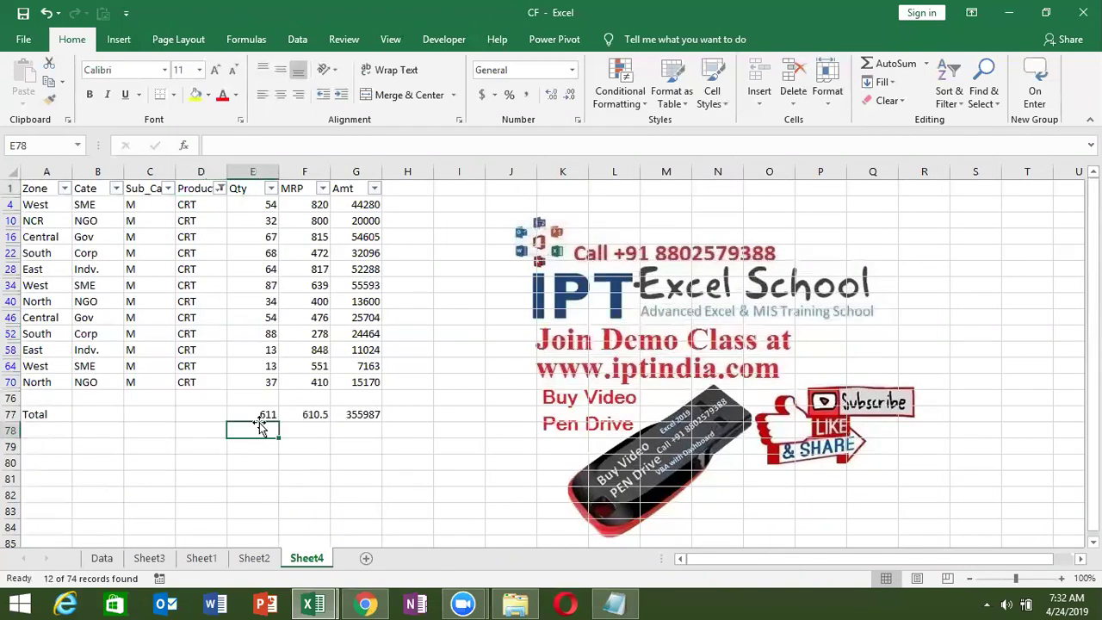
click(294, 415)
click(266, 415)
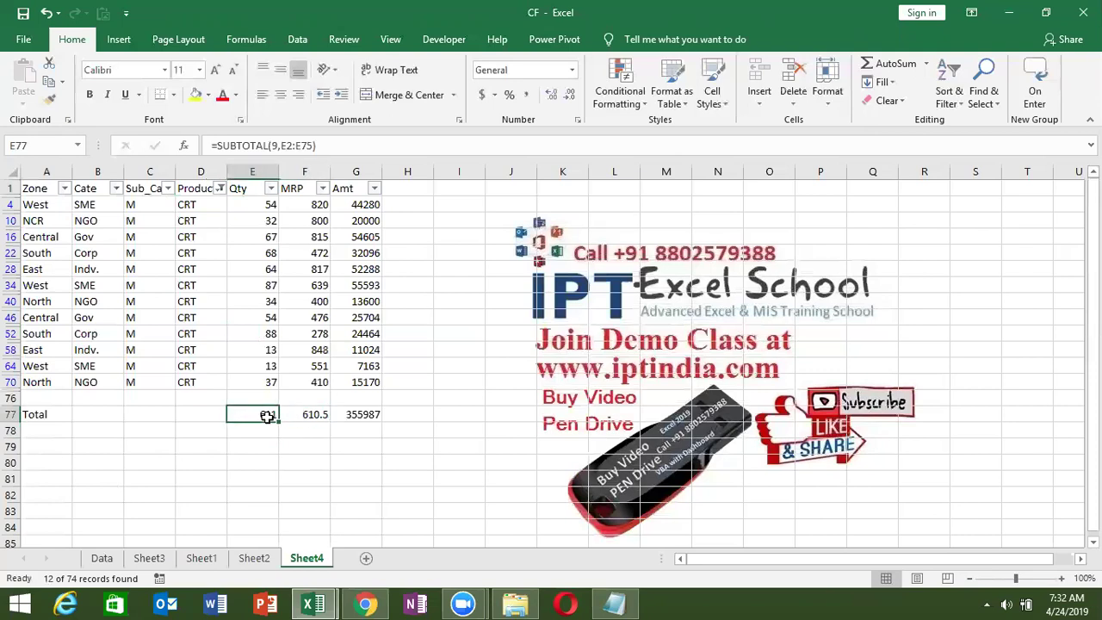
click(345, 419)
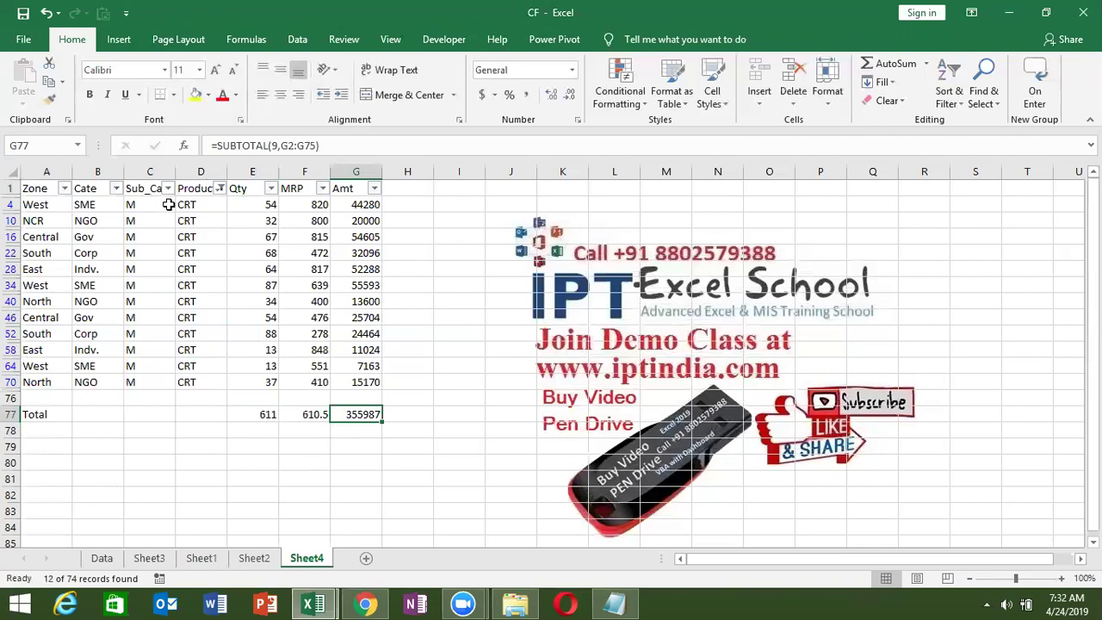
Step: Filter Cate to Gov only, so the totals read 121, 645.5 and 80309
click(115, 187)
click(53, 345)
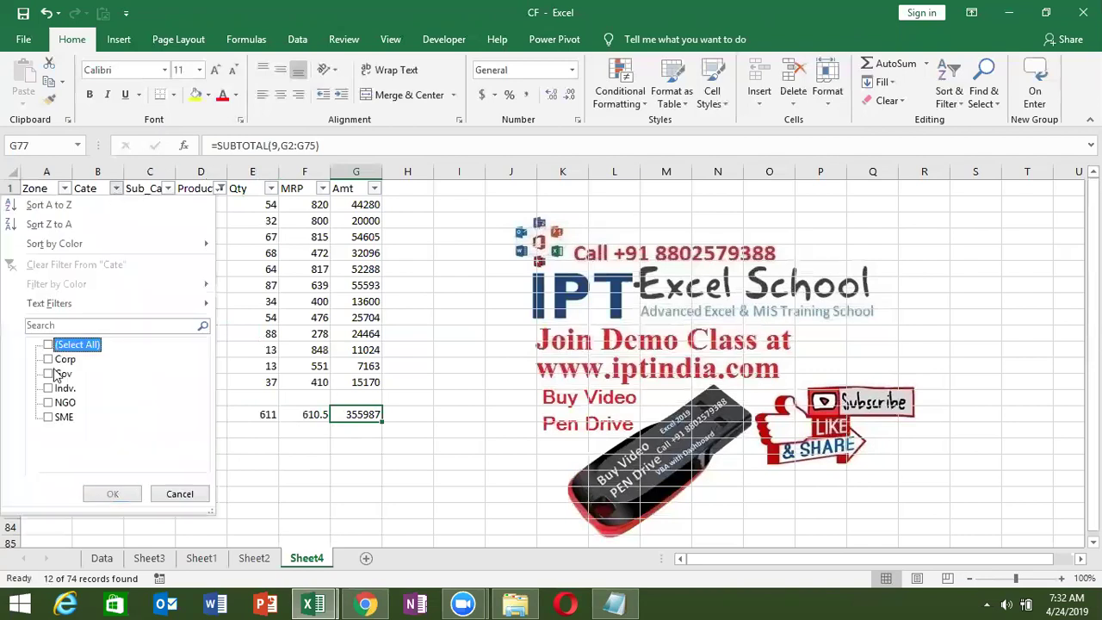
click(60, 374)
click(113, 493)
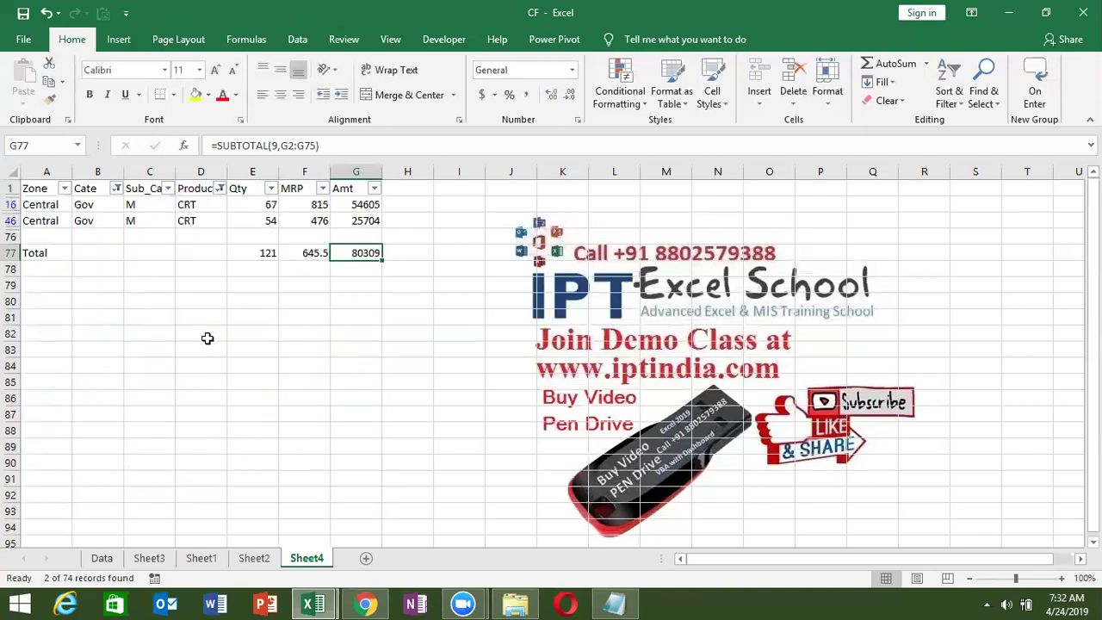
click(282, 263)
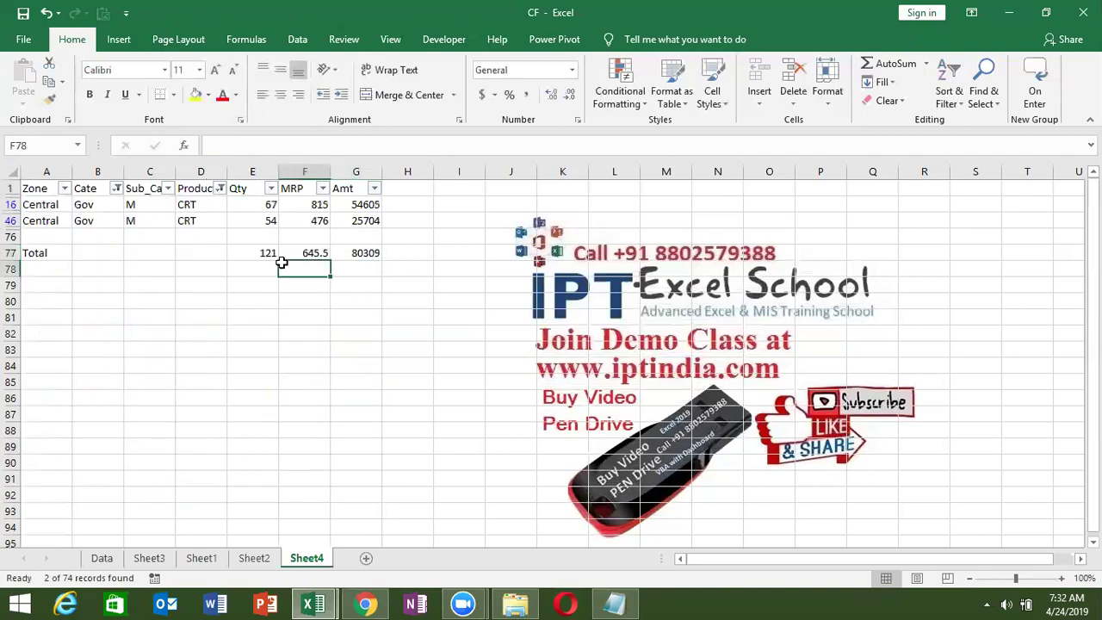
Step: Remove the filters from Sheet4 and review the full Qty column
key(ctrl+shift+l)
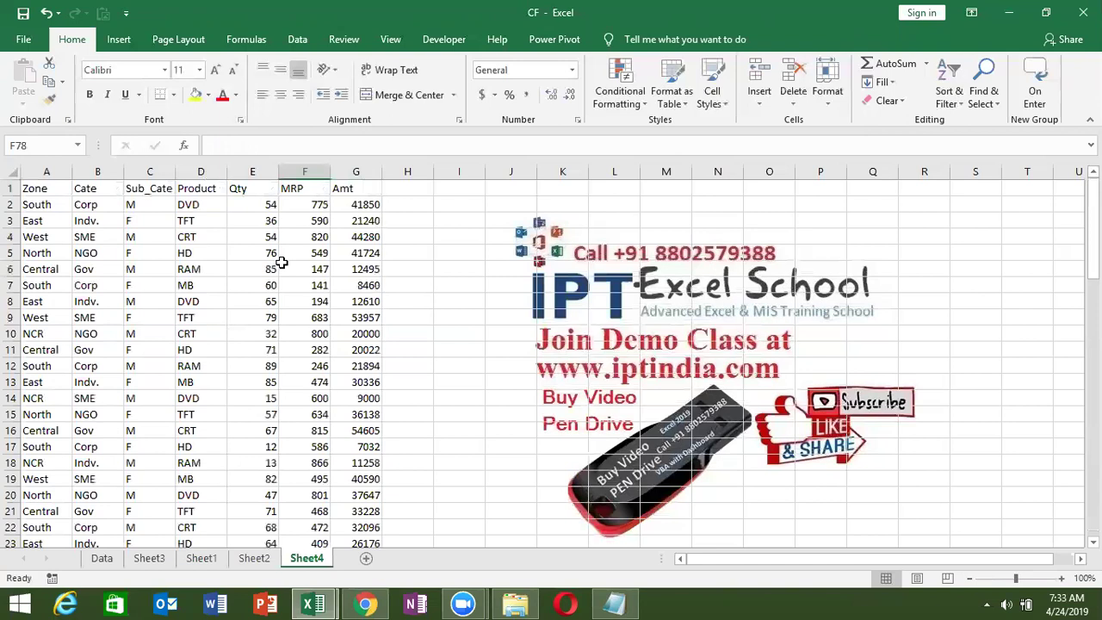
click(233, 304)
key(ctrl+Down)
key(ctrl+Up)
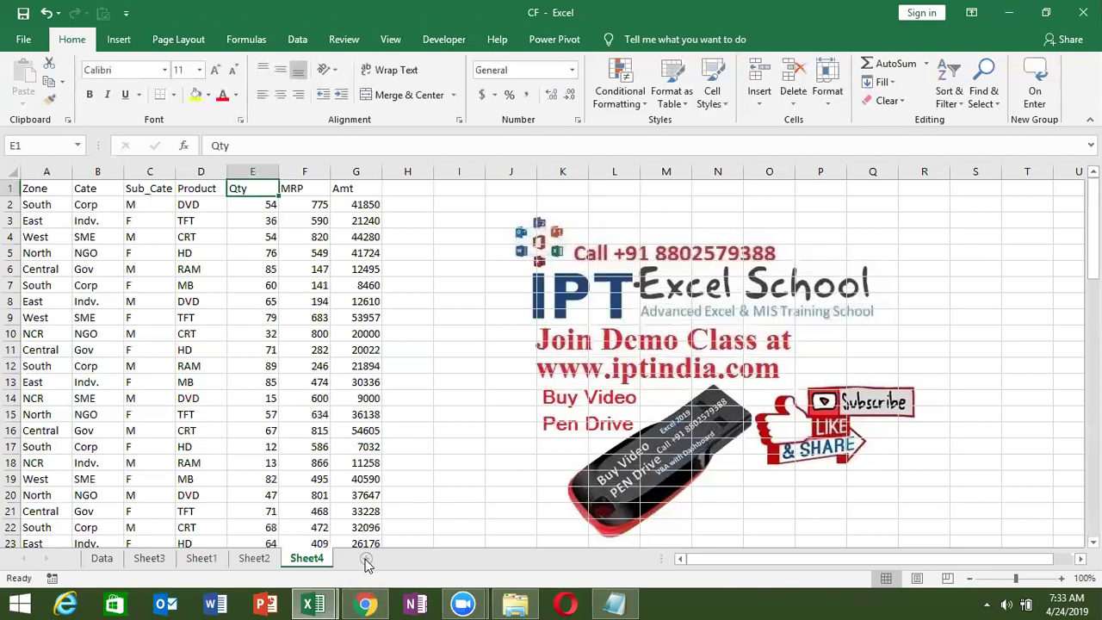
Step: On a new Sheet5, enter 20, 36, 52, 36, 52, 45 in C3:C8
click(368, 559)
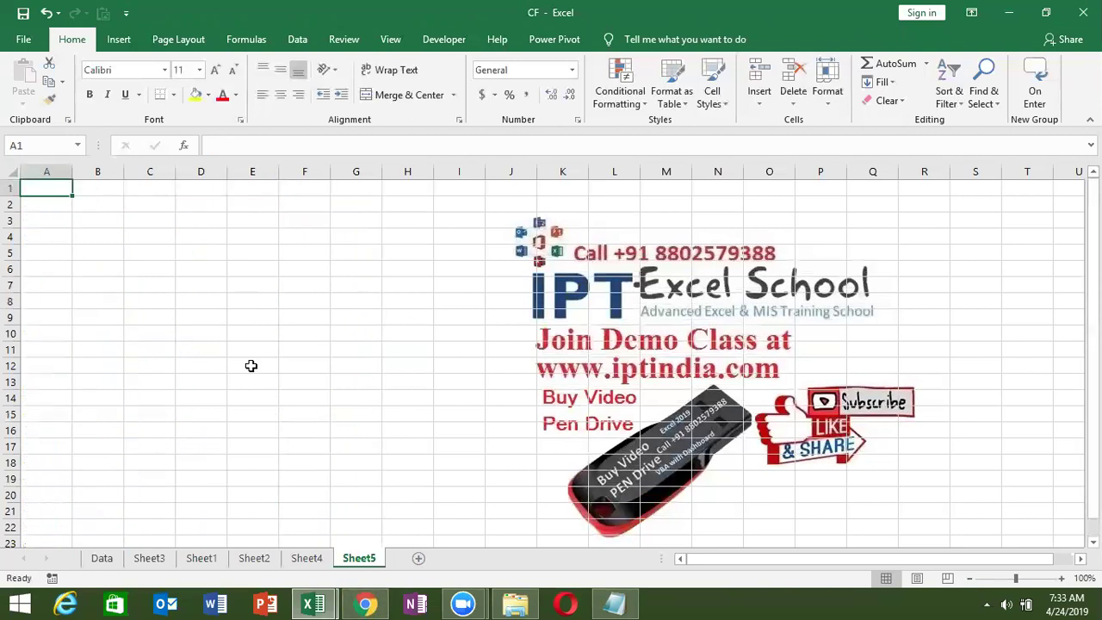
click(152, 222)
text(20)
key(Return)
text(36)
key(Return)
text(52)
key(Return)
text(36)
key(Return)
text(52)
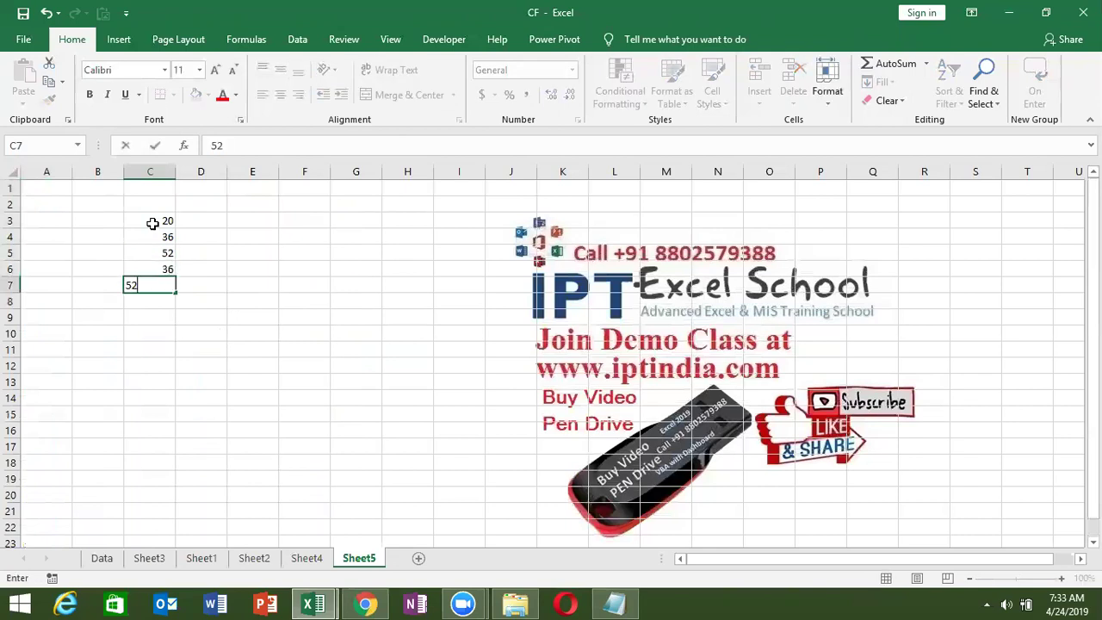
key(Return)
text(45)
key(Return)
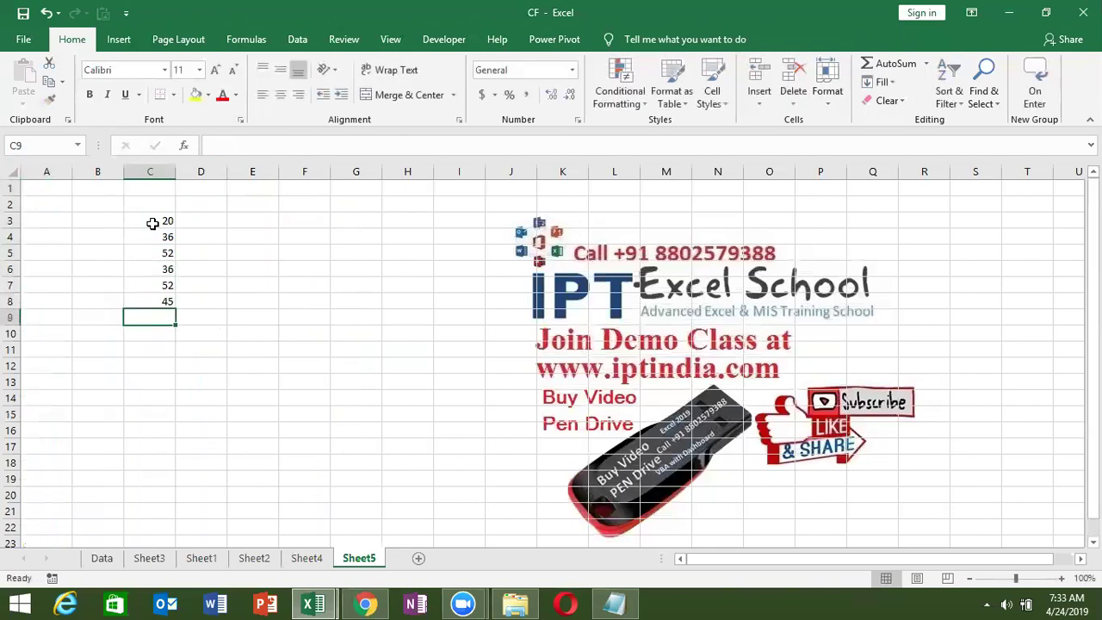
Step: AutoSum C3:C8 in C9, then replace C7 with =NA() so the total shows #N/A
key(alt+equal)
key(Return)
key(Up)
key(Down)
key(Up)
key(Up)
key(Up)
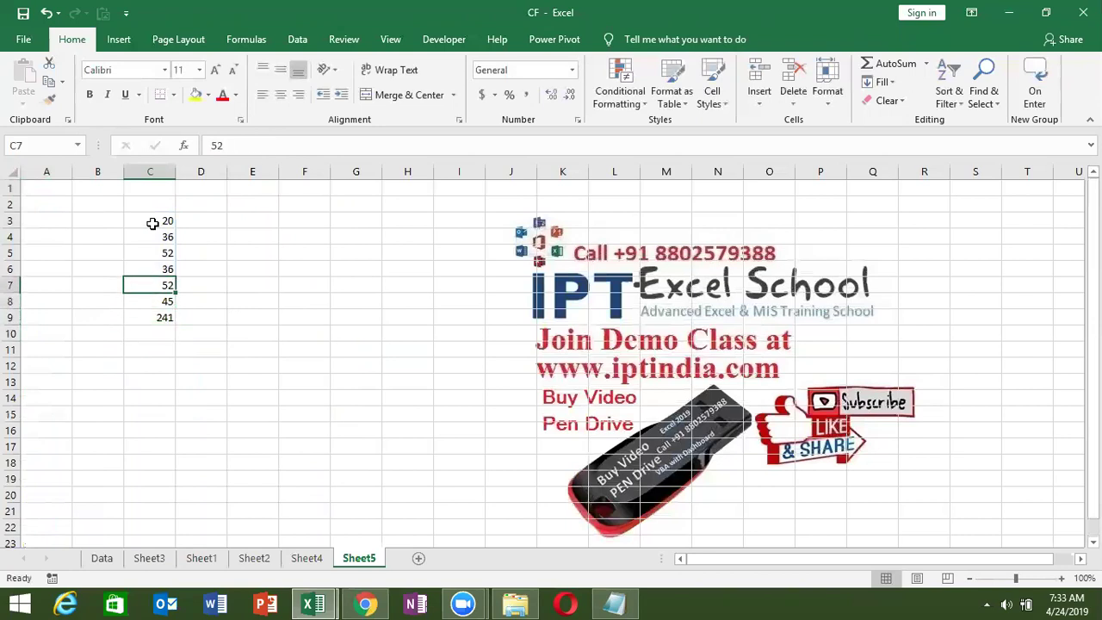
text(=n)
key(Down)
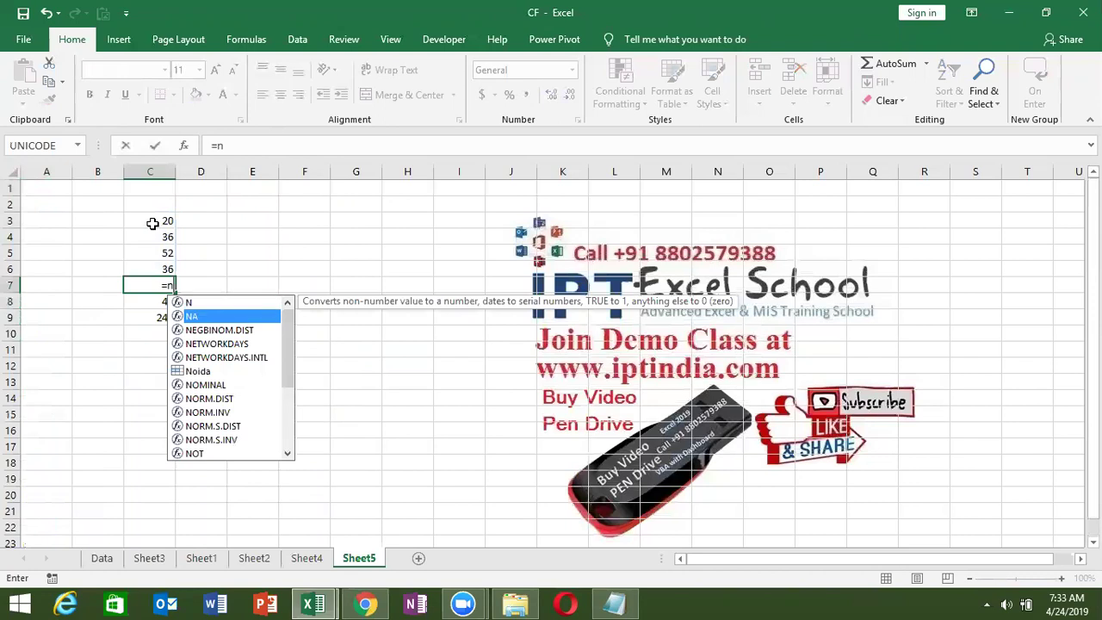
key(Tab)
key(Return)
key(Down)
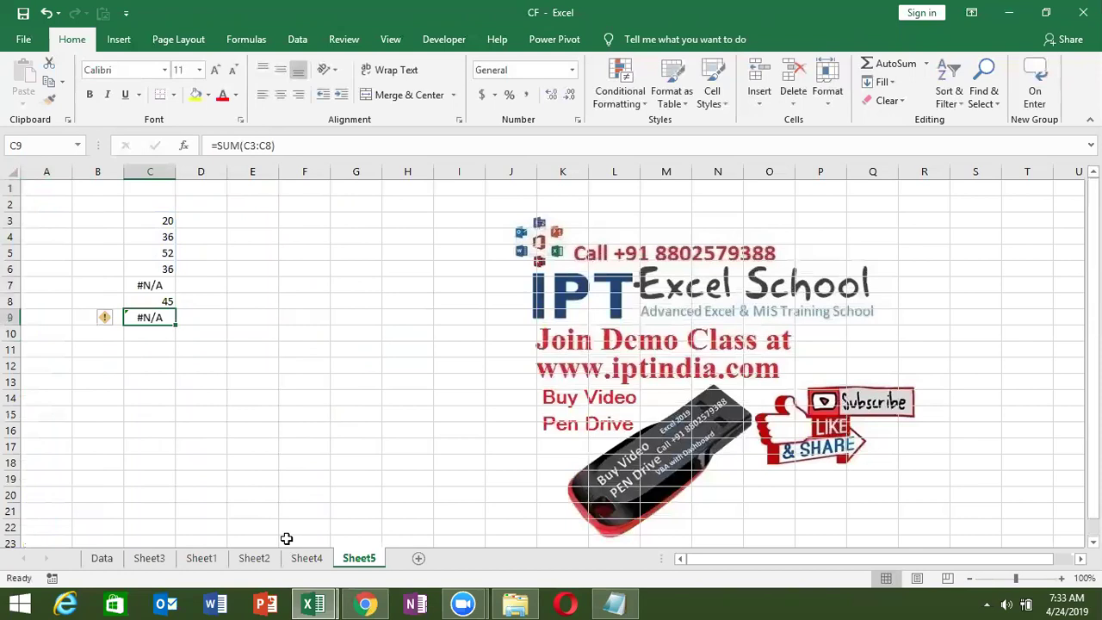
Step: Copy the whole Zone-to-Amt sales table from Sheet4 and paste it into Book1's Sheet5
click(301, 560)
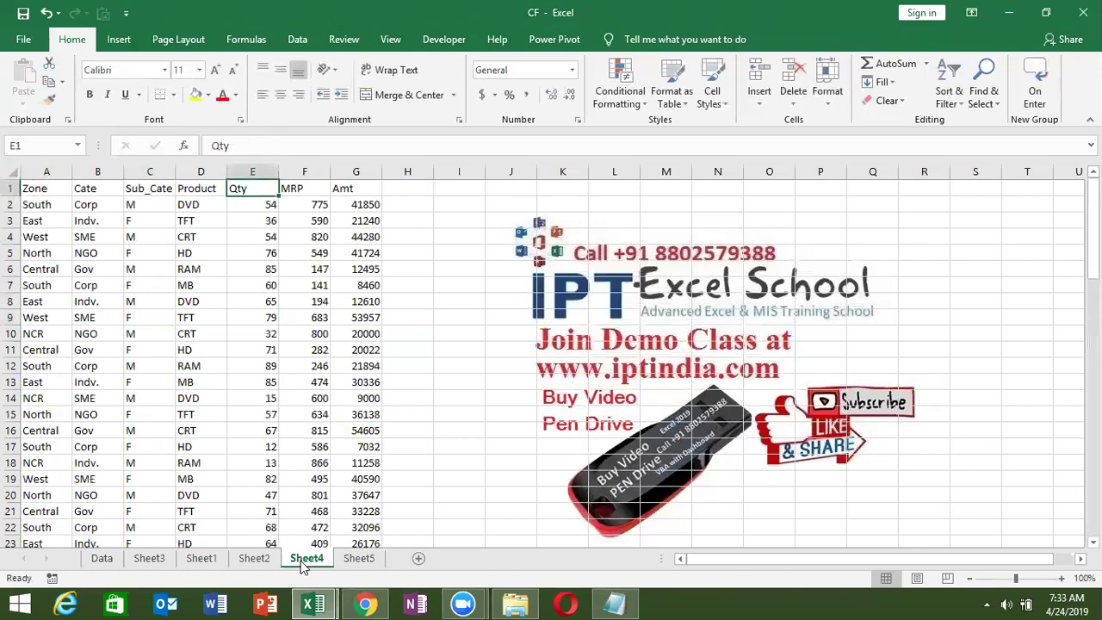
key(ctrl+Home)
key(ctrl+shift+Right)
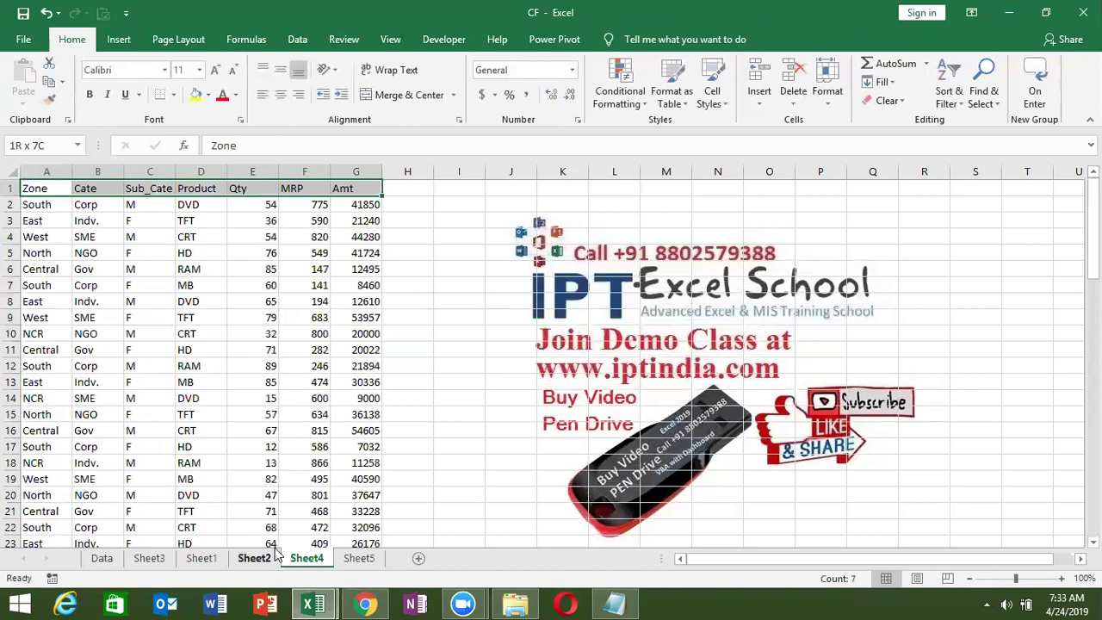
key(ctrl+shift+Down)
key(ctrl+shift+Down)
key(ctrl+c)
key(ctrl+Tab)
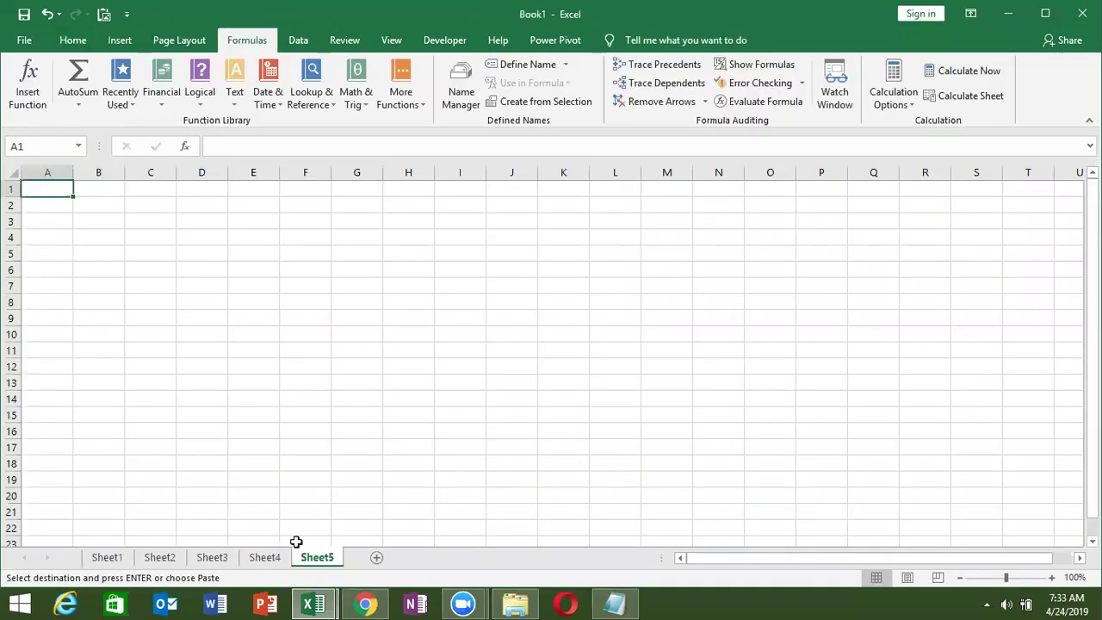
key(ctrl+v)
Step: Delete Sheet1 and Sheet2 from Book1, then return to the pasted table on Sheet5
click(120, 559)
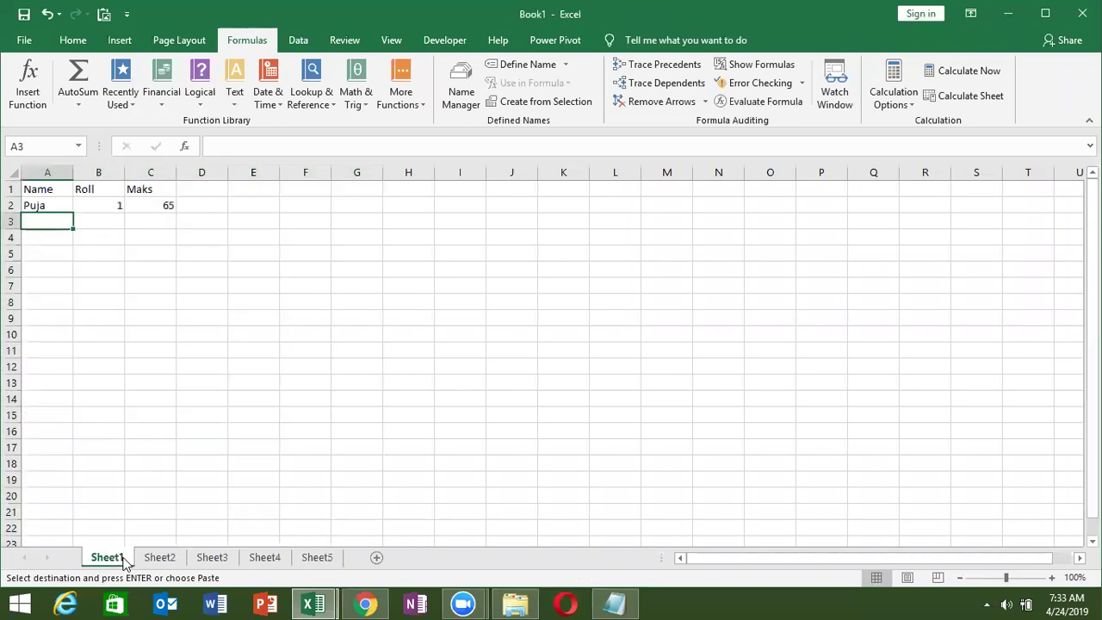
click(160, 559)
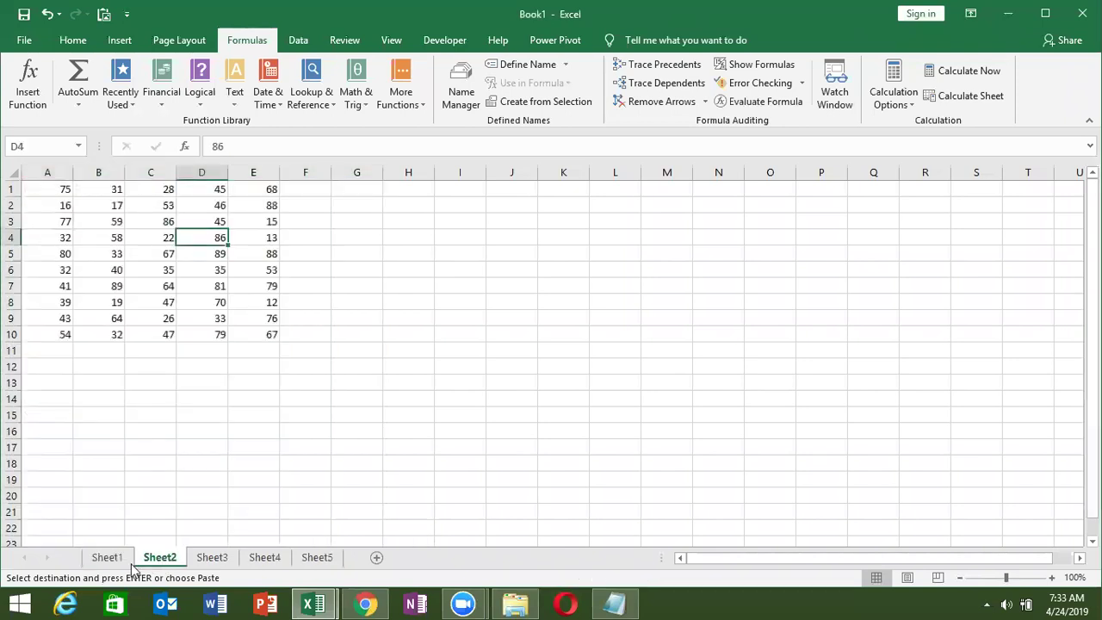
click(198, 562)
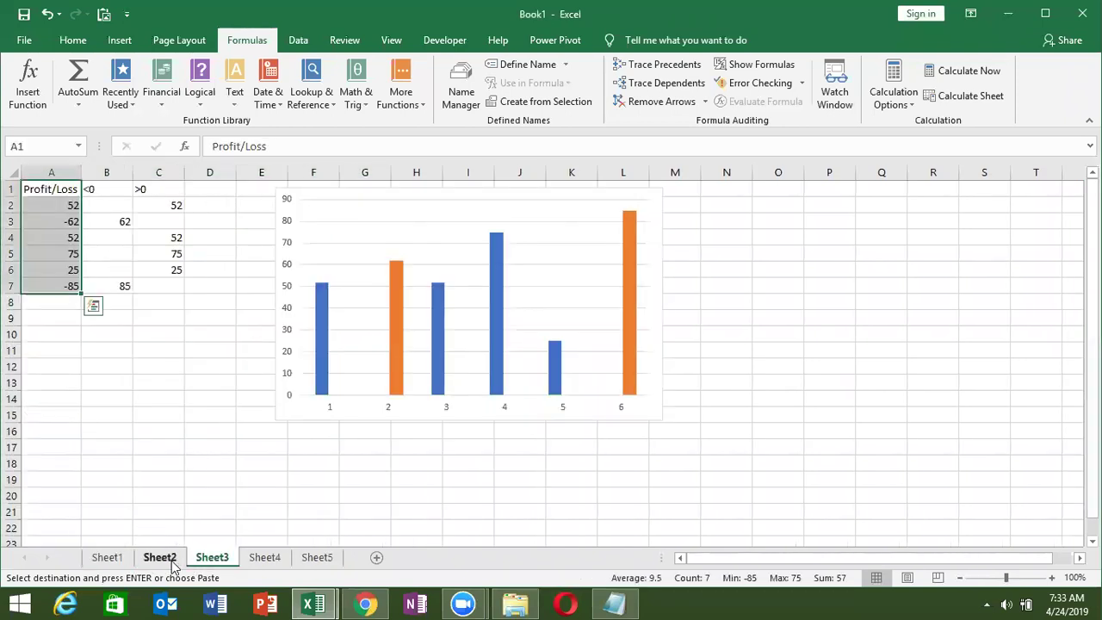
click(168, 561)
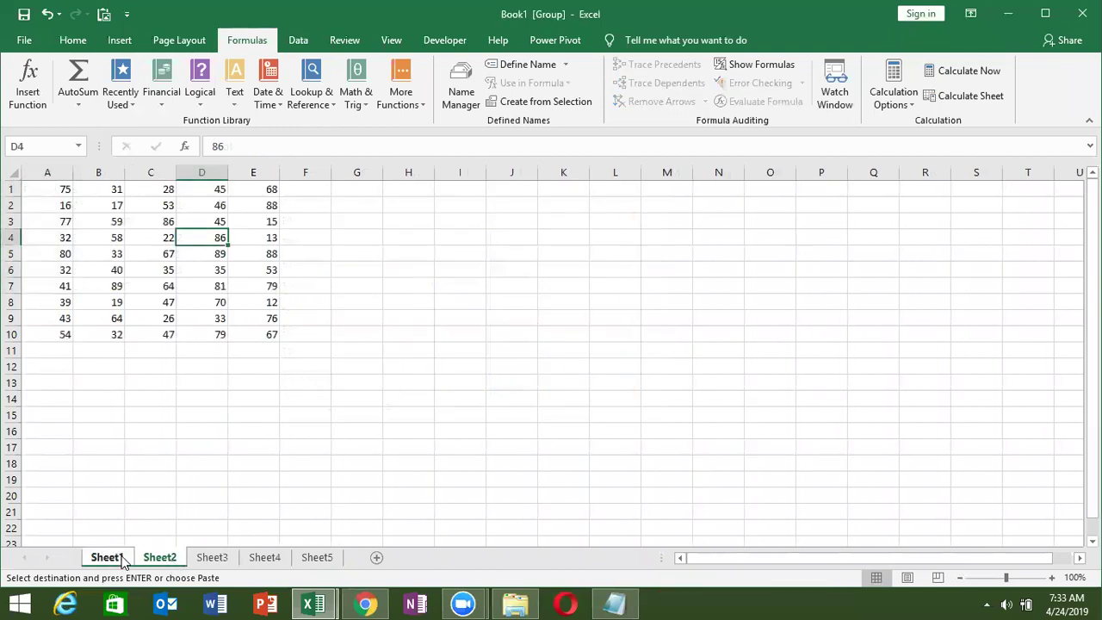
right_click(123, 560)
click(200, 373)
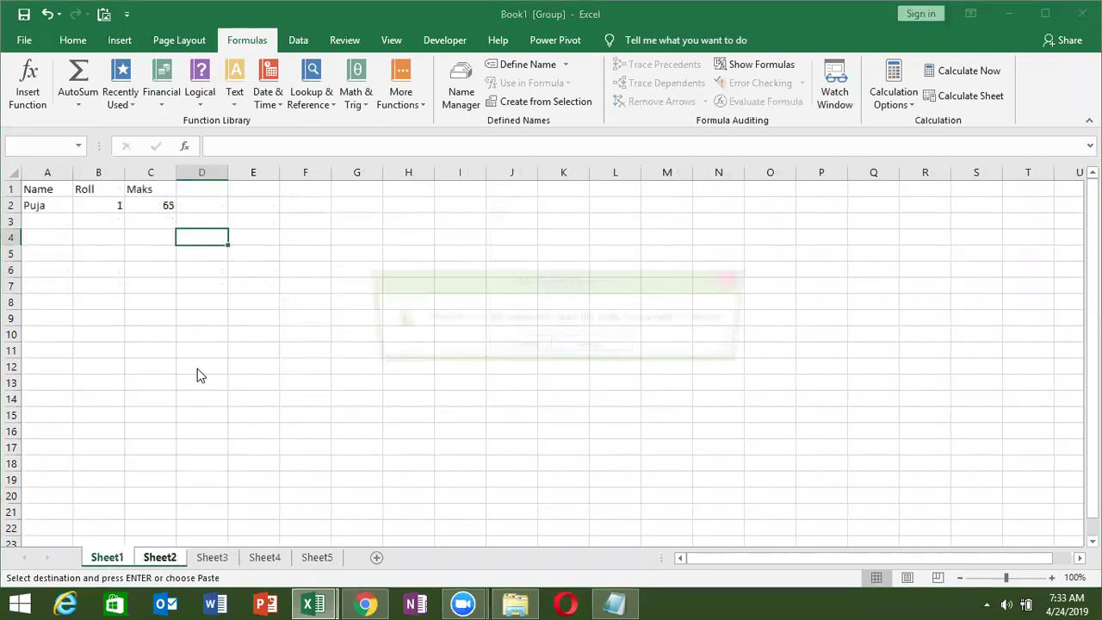
click(527, 347)
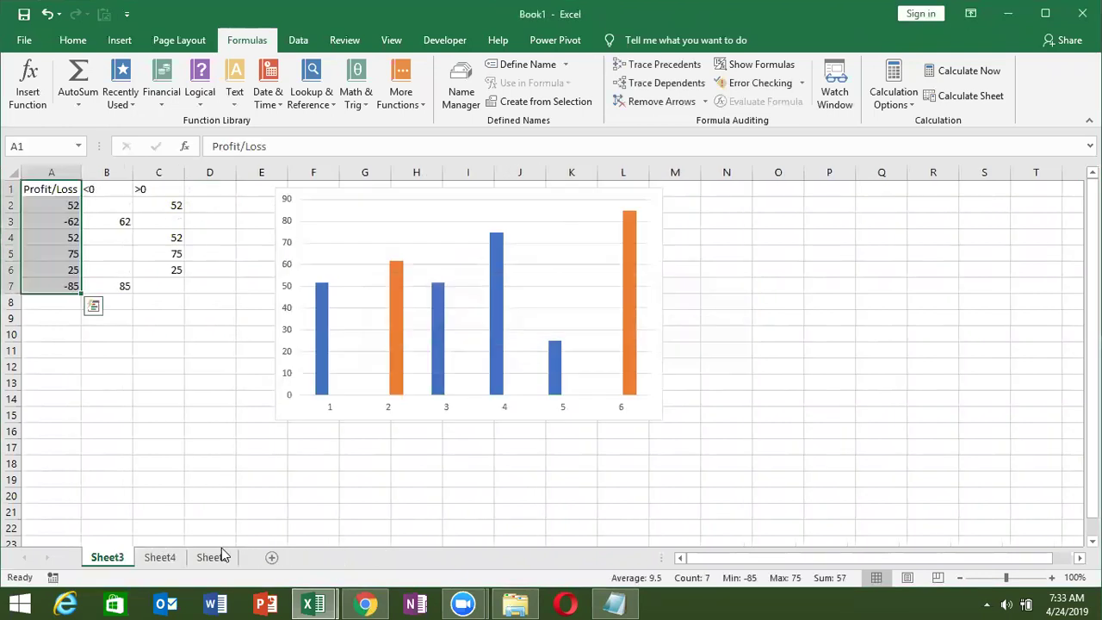
click(200, 560)
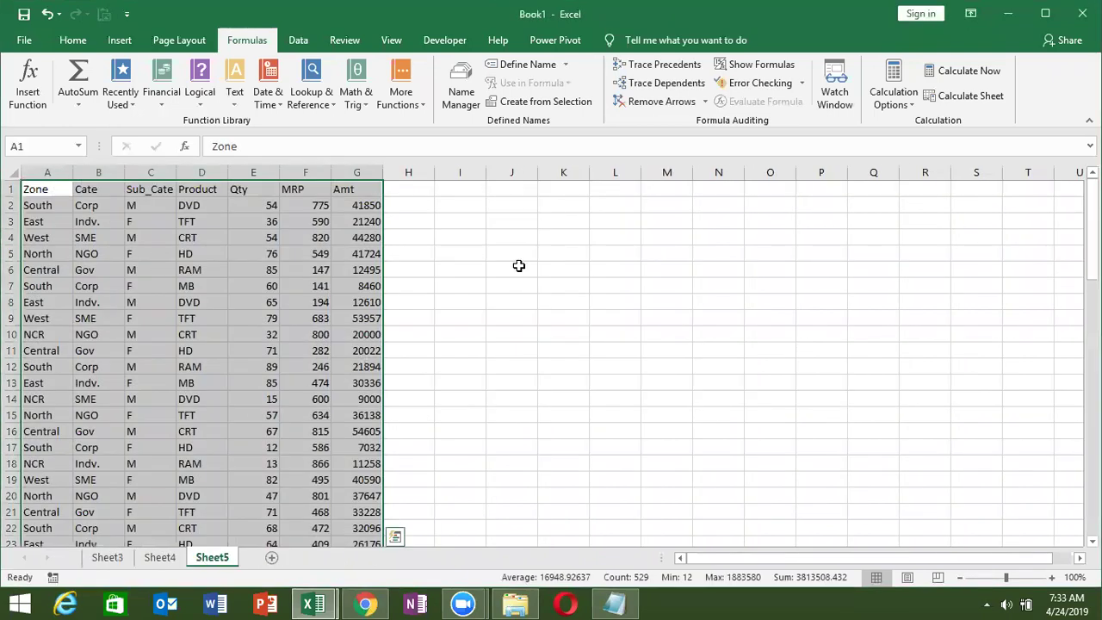
click(527, 259)
Step: Enter the sample values 85, 25, 63, =NA(), 25, 62 into J3:J8
click(528, 219)
key(Down)
text(25)
key(Return)
text(63)
key(Return)
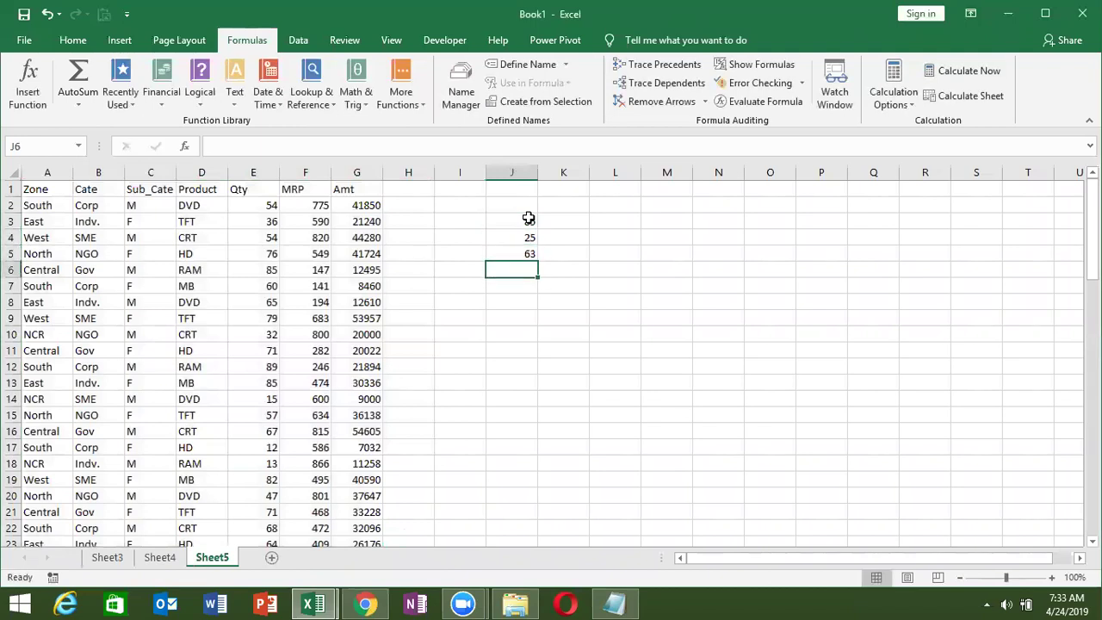
text(=na)
key(Tab)
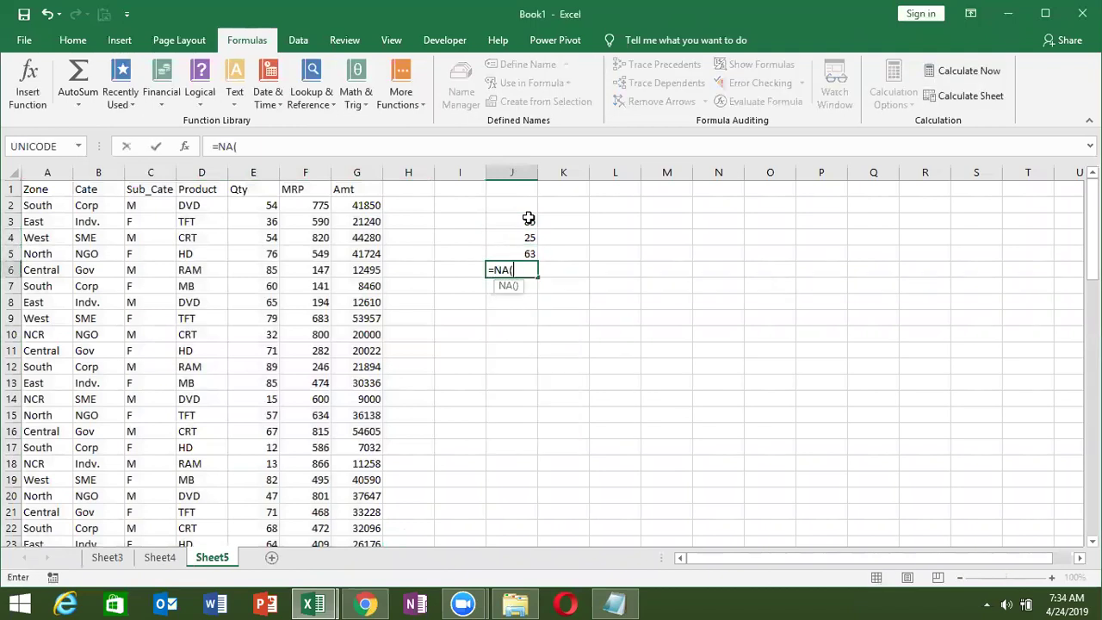
key(Return)
text(25)
key(Return)
text(62)
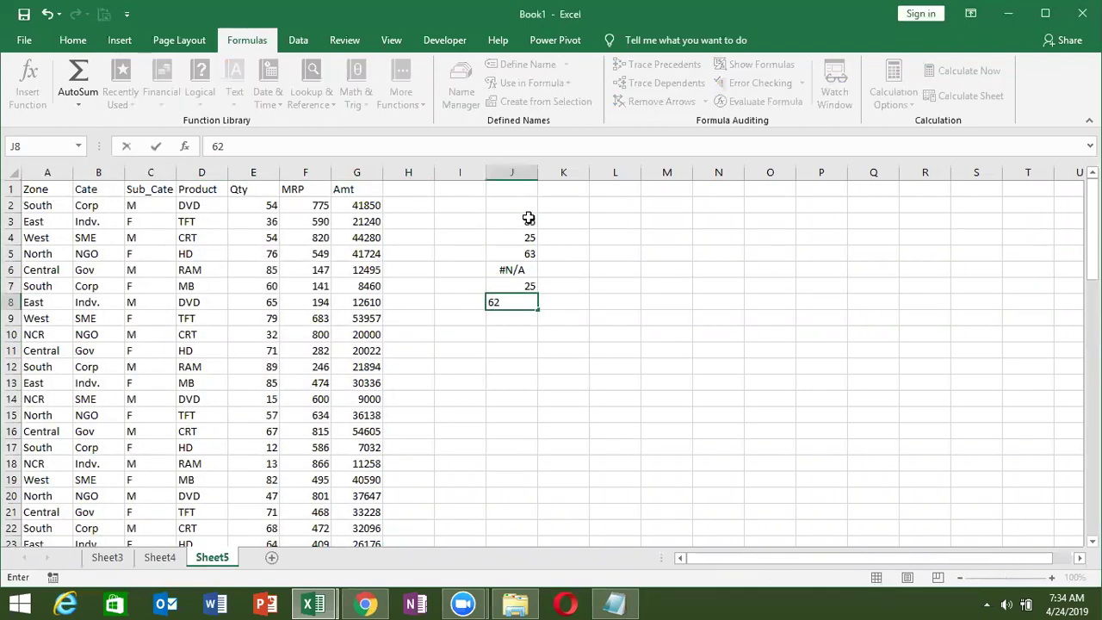
key(Return)
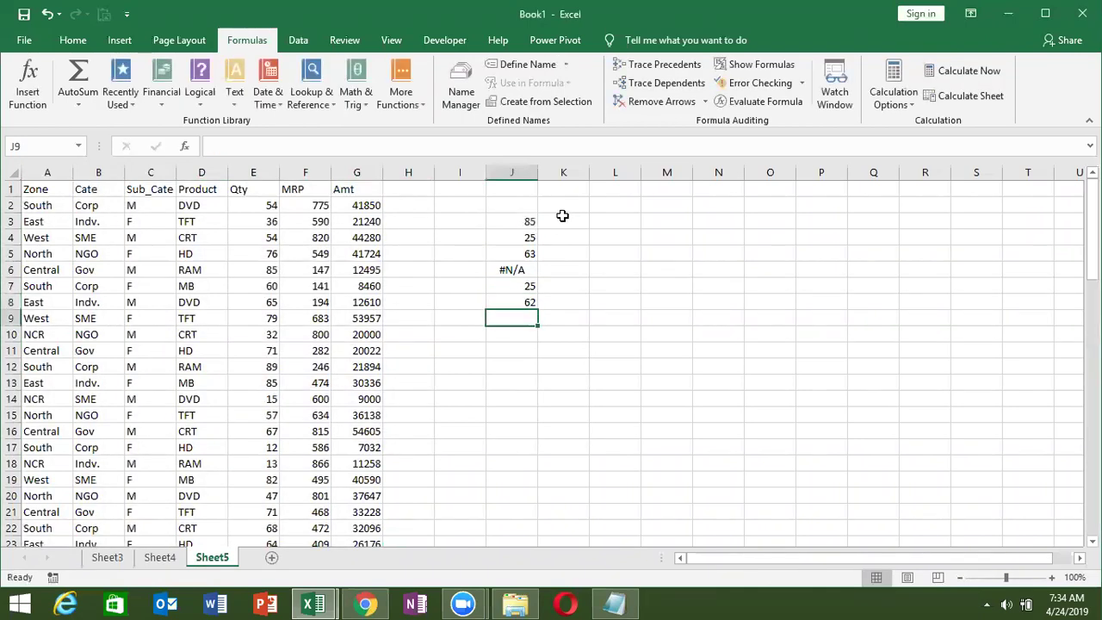
Step: Enter =IFERROR(J3,0) in K3 and fill it down to K8, showing 0 for #N/A
click(562, 217)
text(=if)
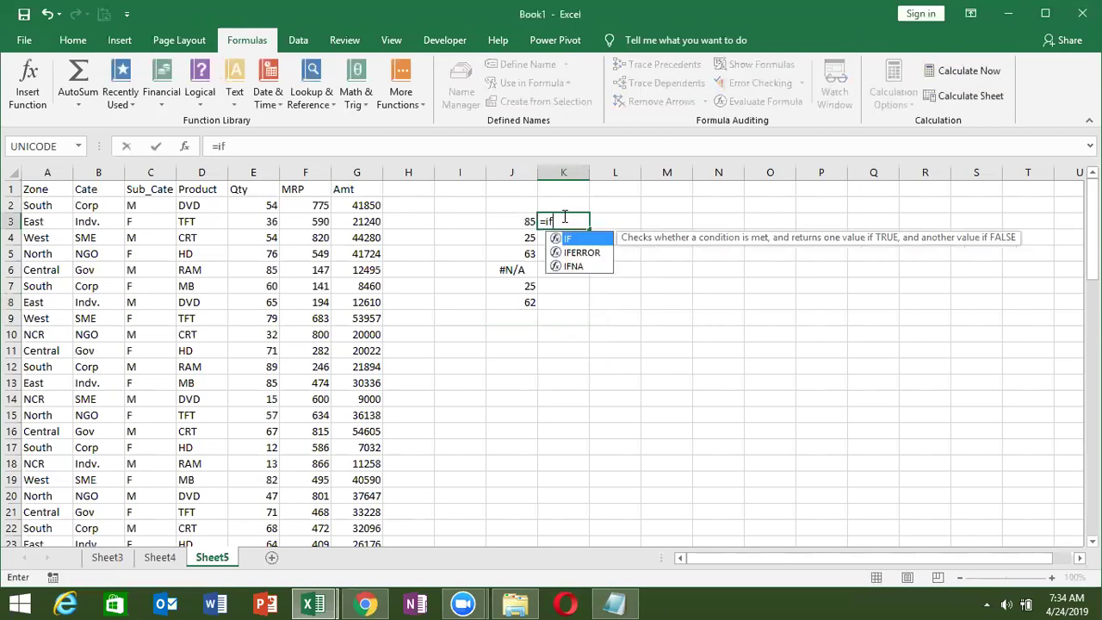
key(Down)
key(Tab)
key(Left)
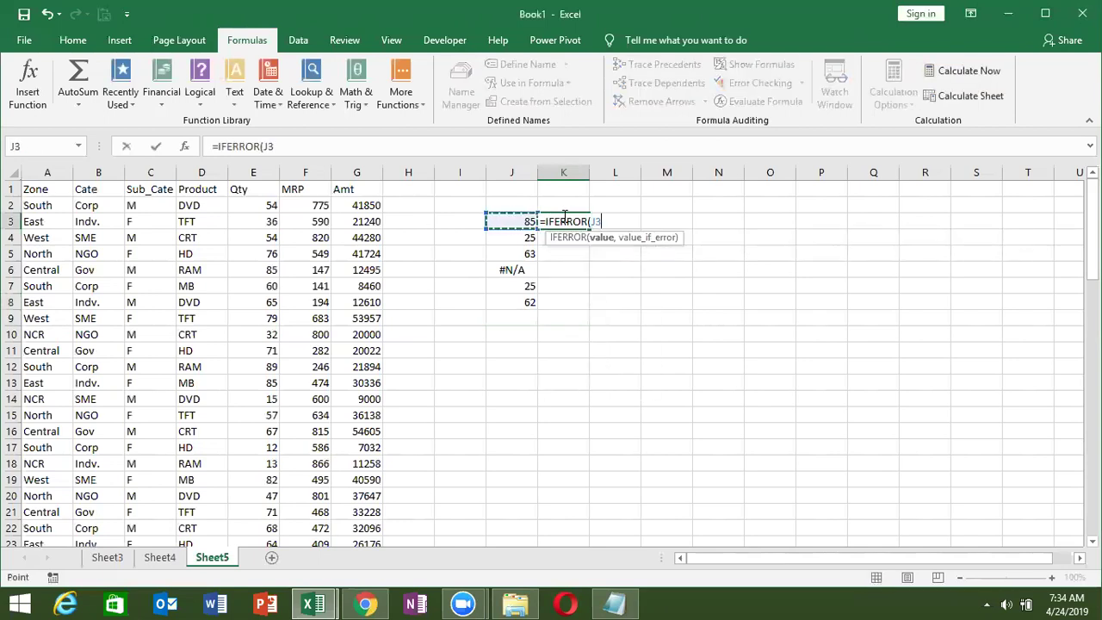
text(,0)
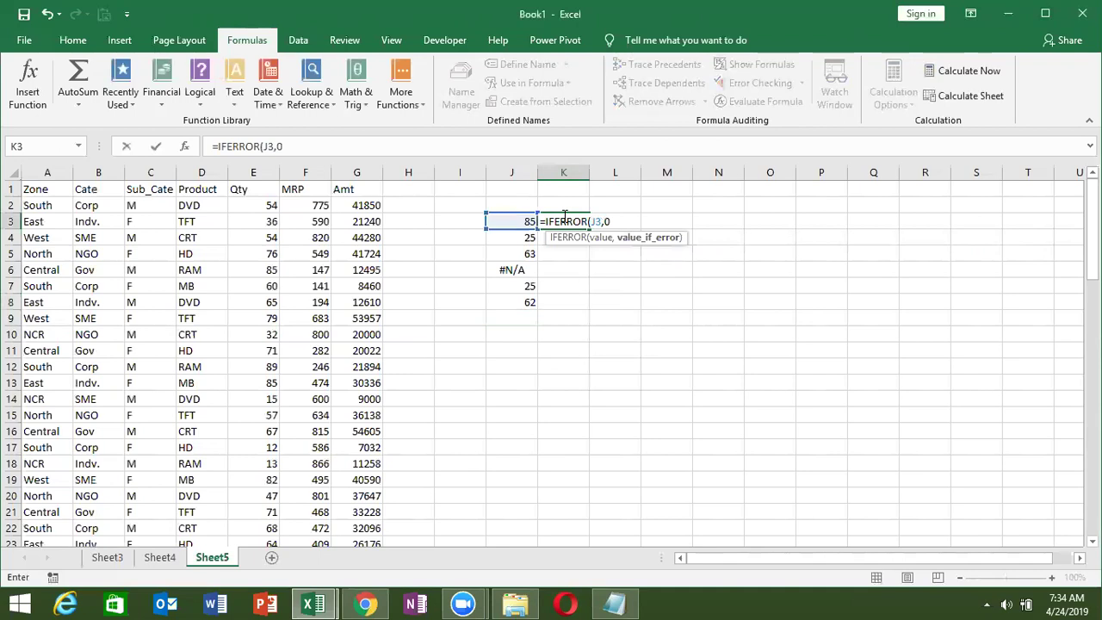
key(Return)
click(562, 218)
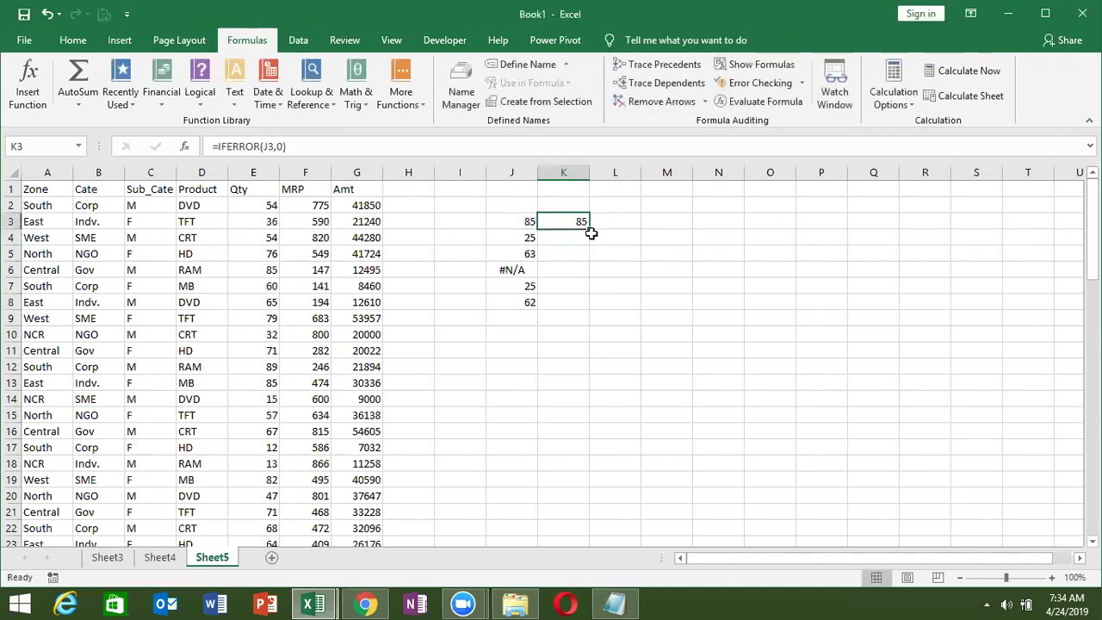
drag(591, 233, 591, 308)
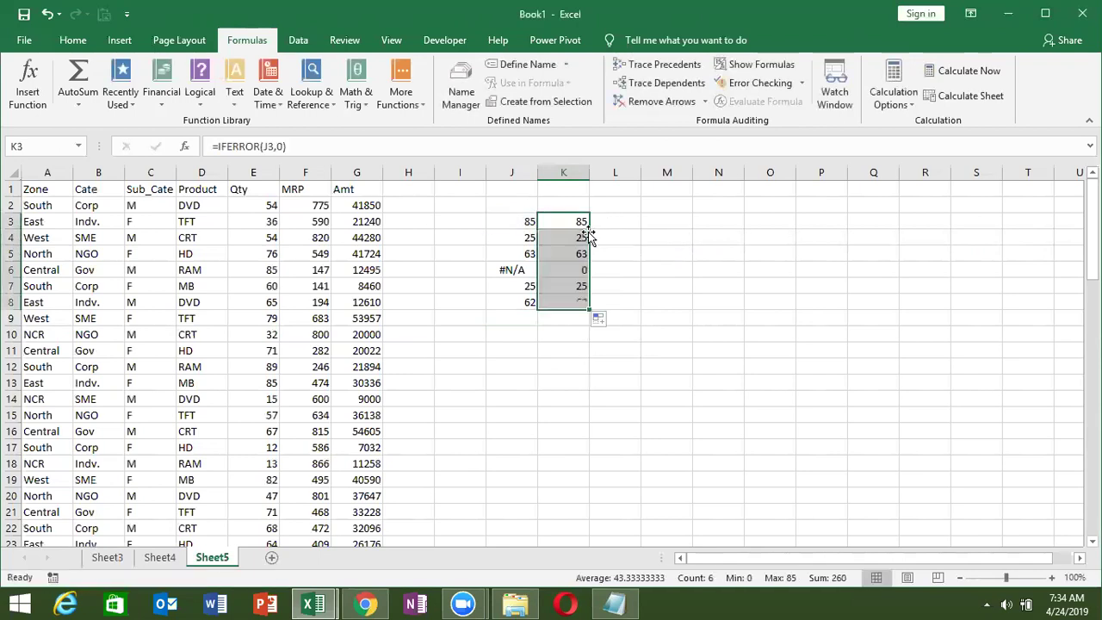
click(571, 298)
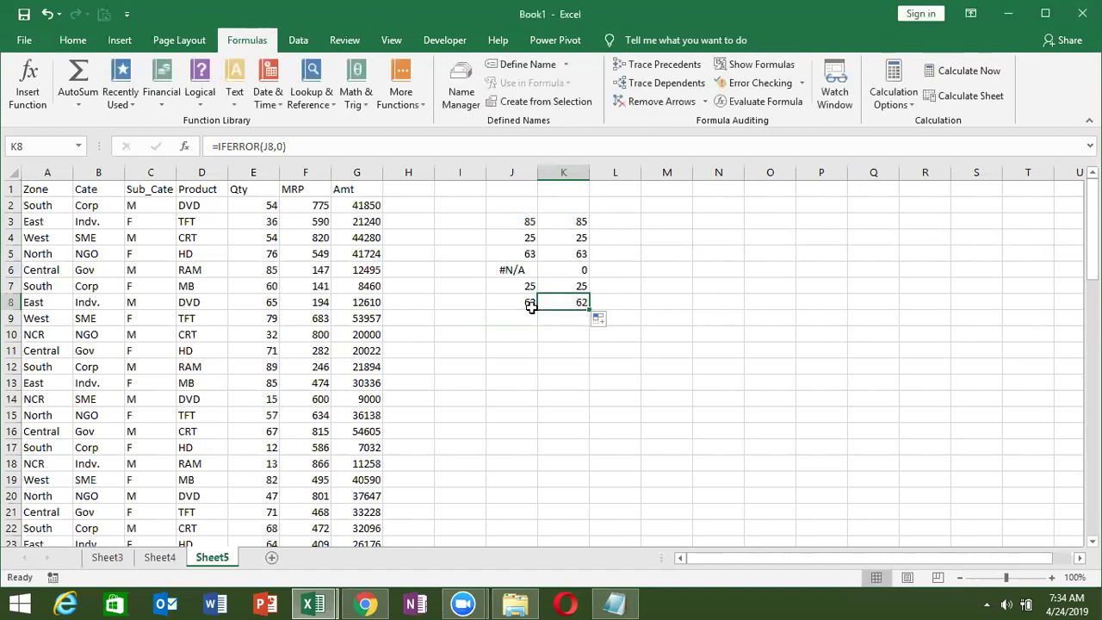
click(531, 308)
click(567, 316)
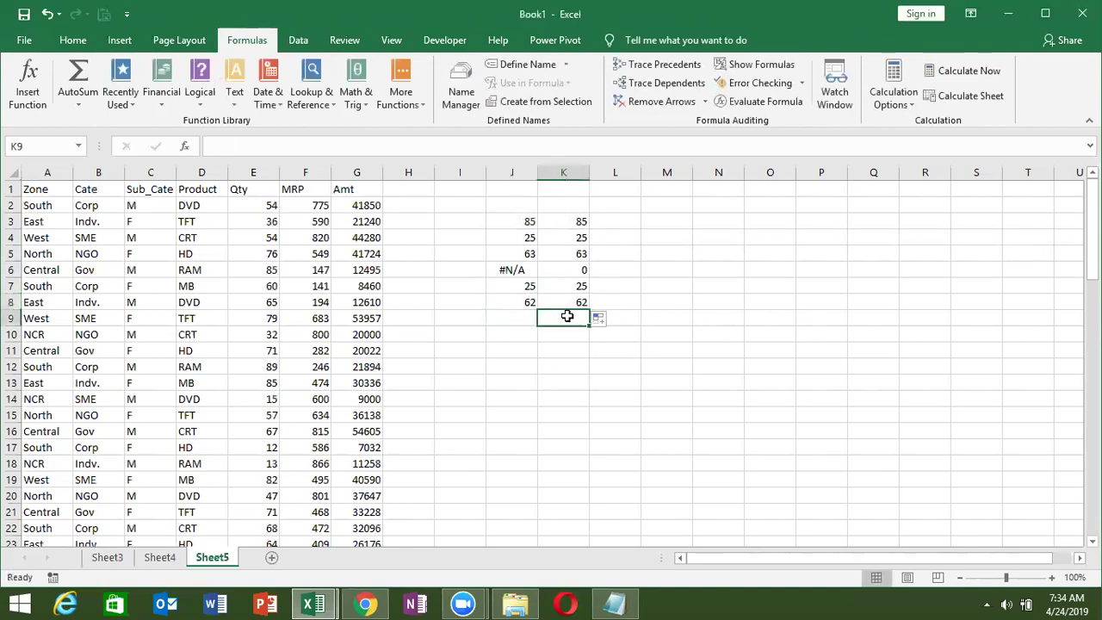
Step: Total the error-safe column in K9 with =SUM(K3:K8), giving 260
text(=sum)
key(Tab)
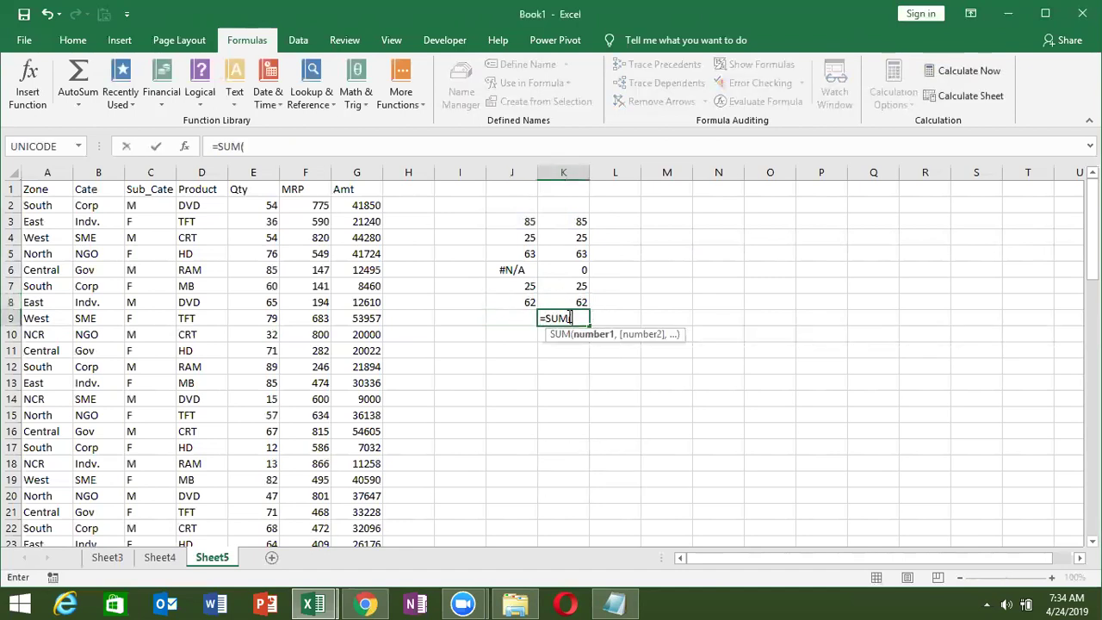
key(Up)
key(shift+Up)
key(shift+Up)
key(shift+Up)
key(shift+Up)
key(shift+Up)
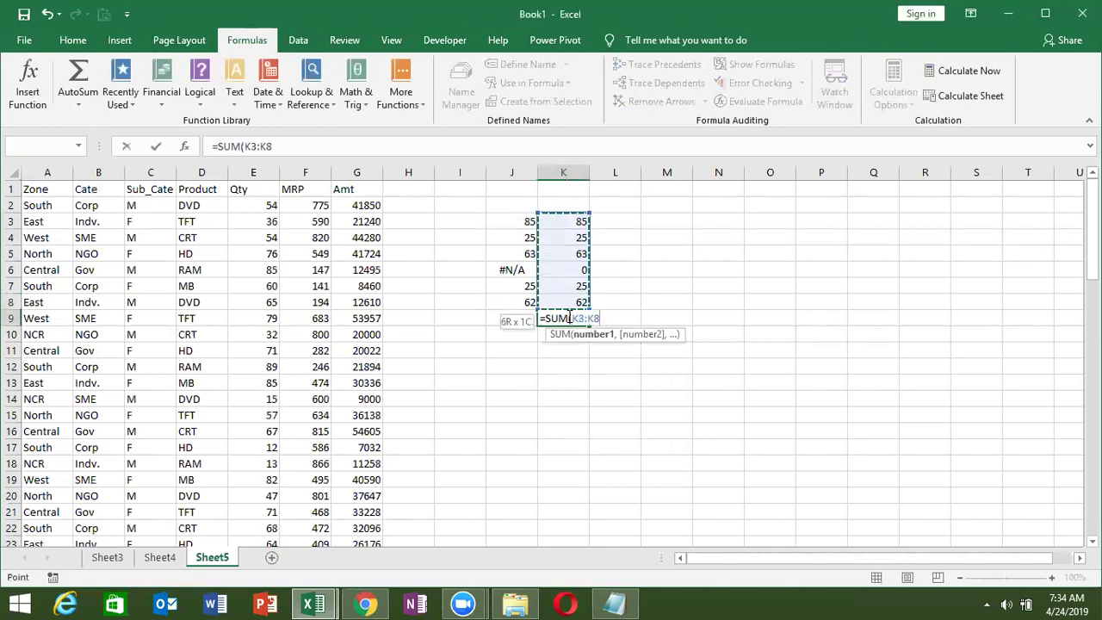
key(Return)
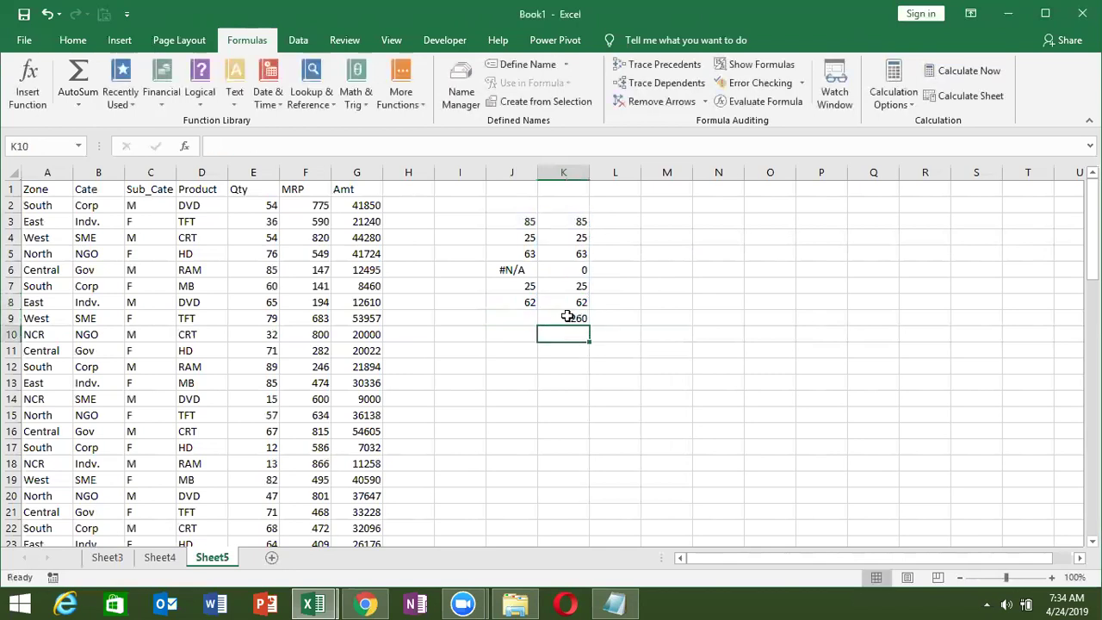
click(568, 317)
key(ctrl+Up)
Step: Begin an AGGREGATE formula in J9 beneath the #N/A column
key(Down)
key(Down)
key(Down)
key(Down)
key(Down)
key(Down)
key(Left)
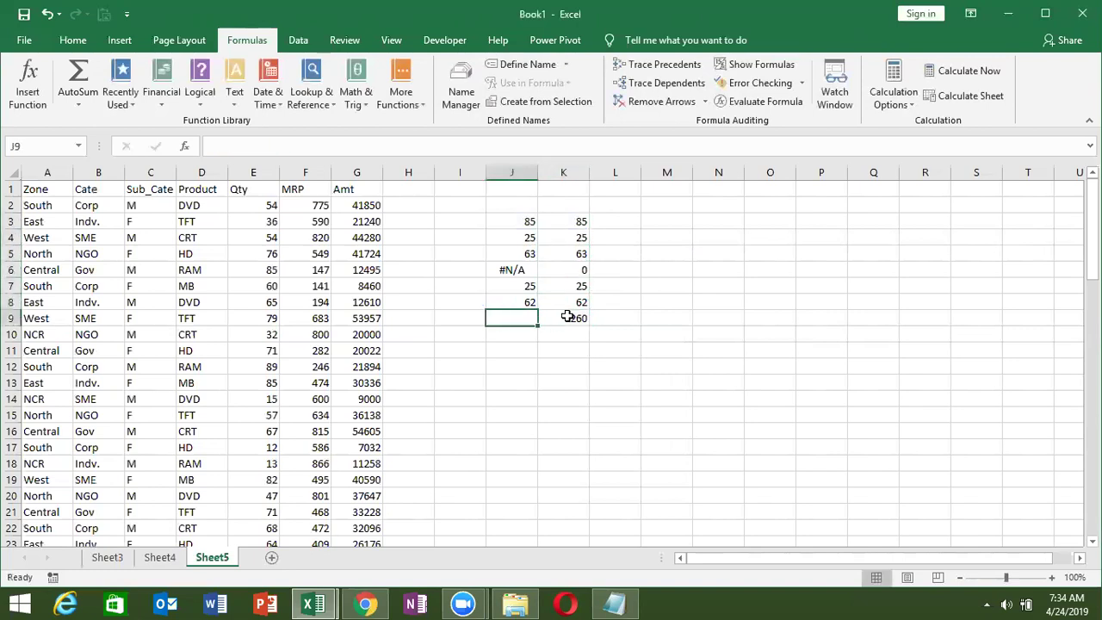
text(=ag)
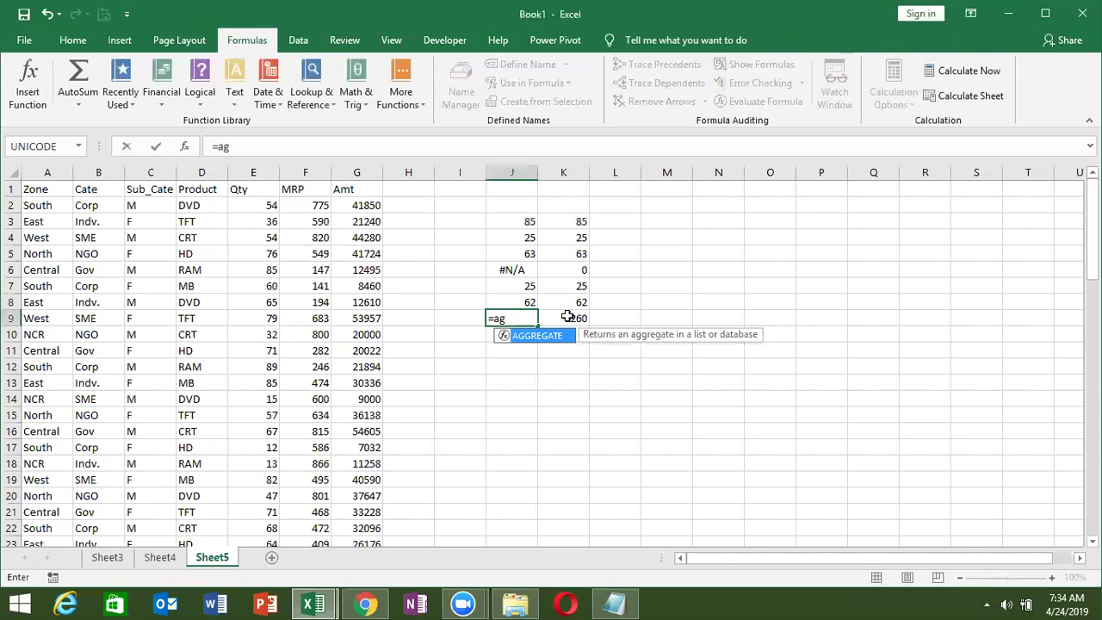
Step: Enter =AGGREGATE(9,7,J3:J8) in J9 so it sums J3:J8 past the #N/A, giving 260
key(Tab)
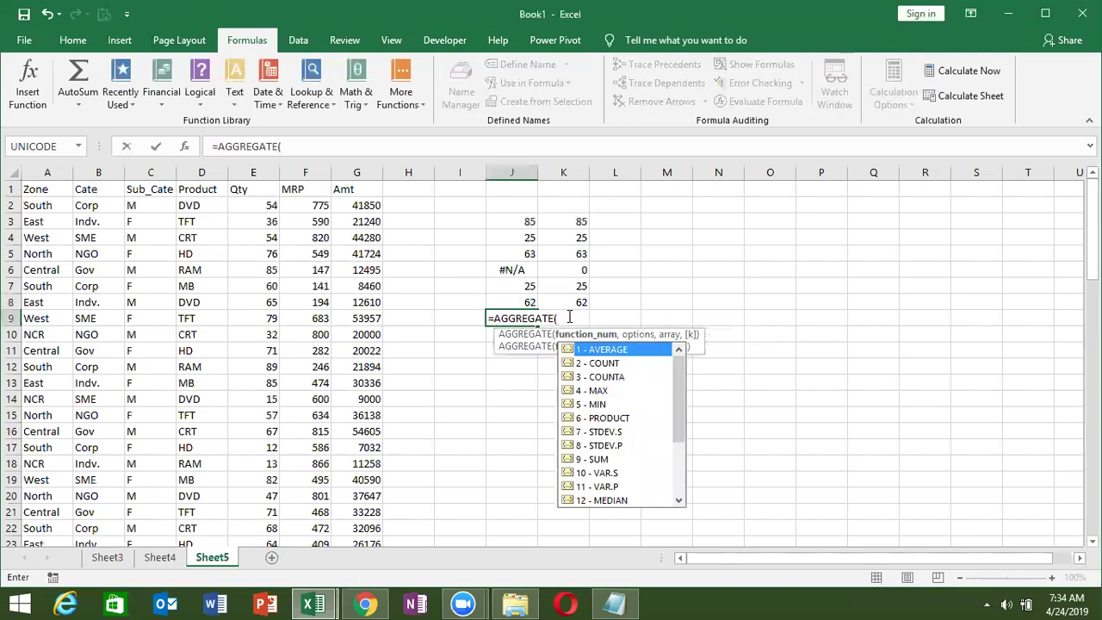
key(Down)
key(Down)
key(Down)
key(Down)
key(Down)
key(Down)
key(Down)
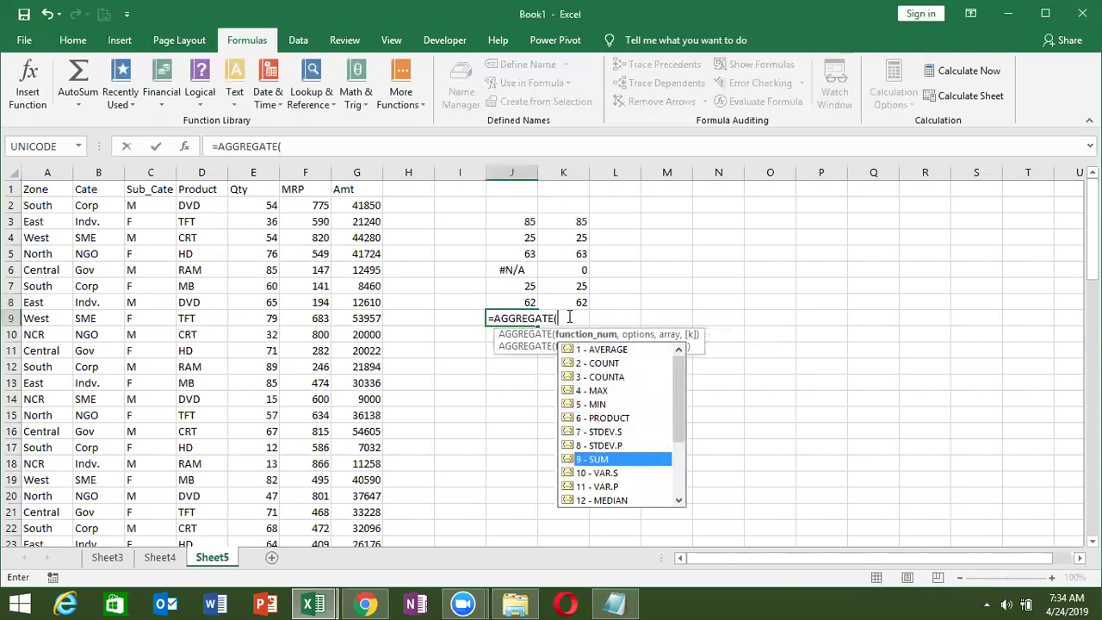
key(Tab)
text(,)
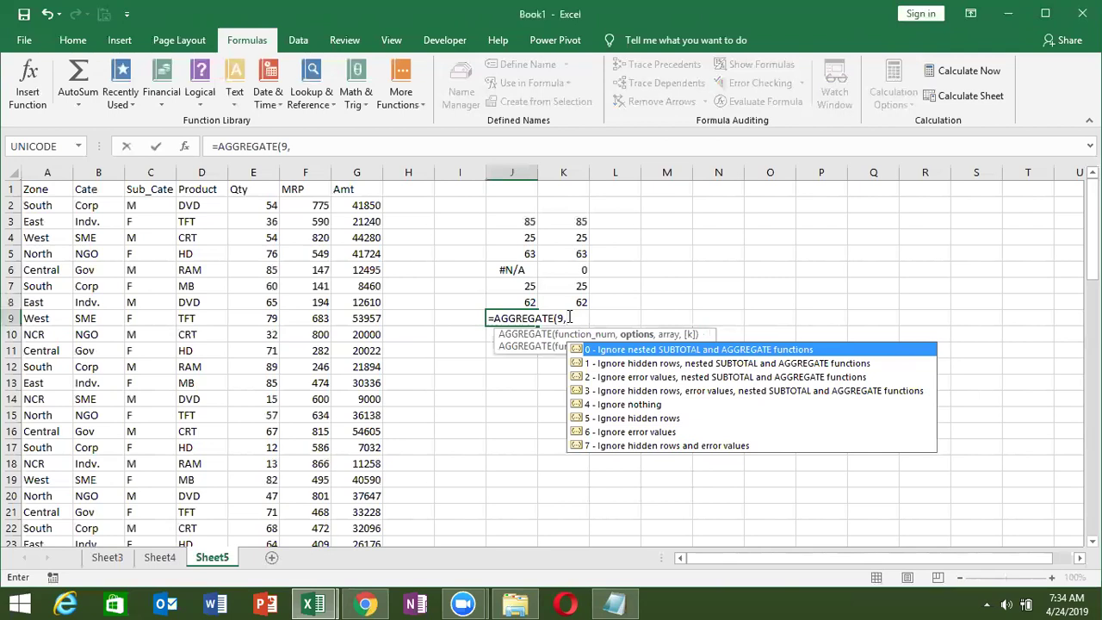
key(Down)
key(Down)
key(Down)
key(Down)
key(Down)
key(Down)
key(Down)
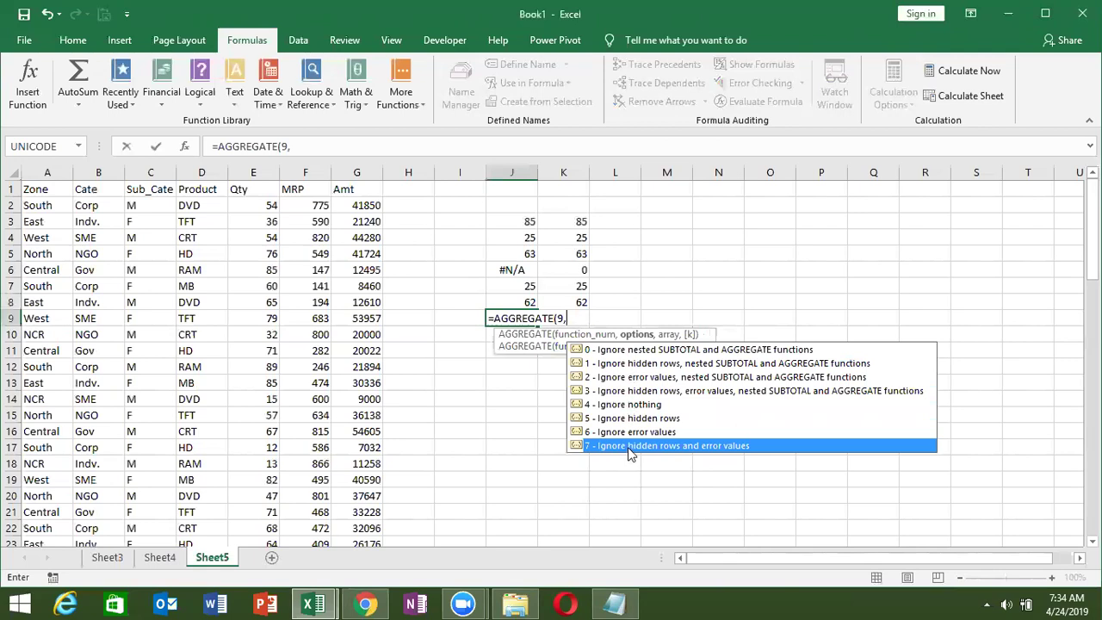
double_click(628, 447)
text(,)
key(Up)
key(shift+Up)
key(shift+Up)
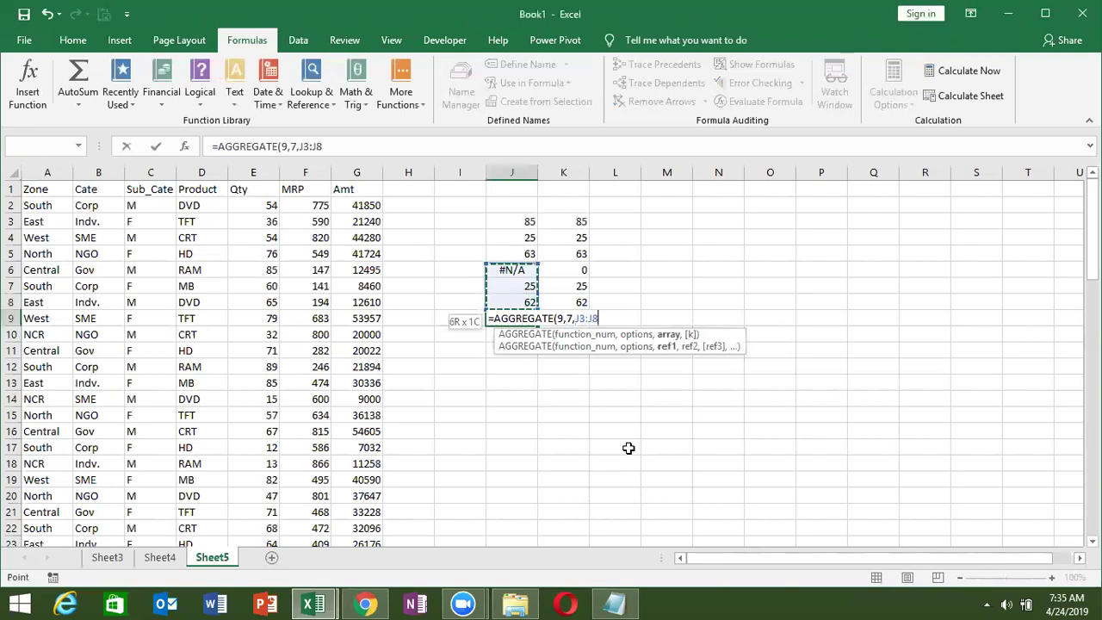
key(shift+Up)
key(shift+Up)
key(shift+Up)
key(Return)
key(Up)
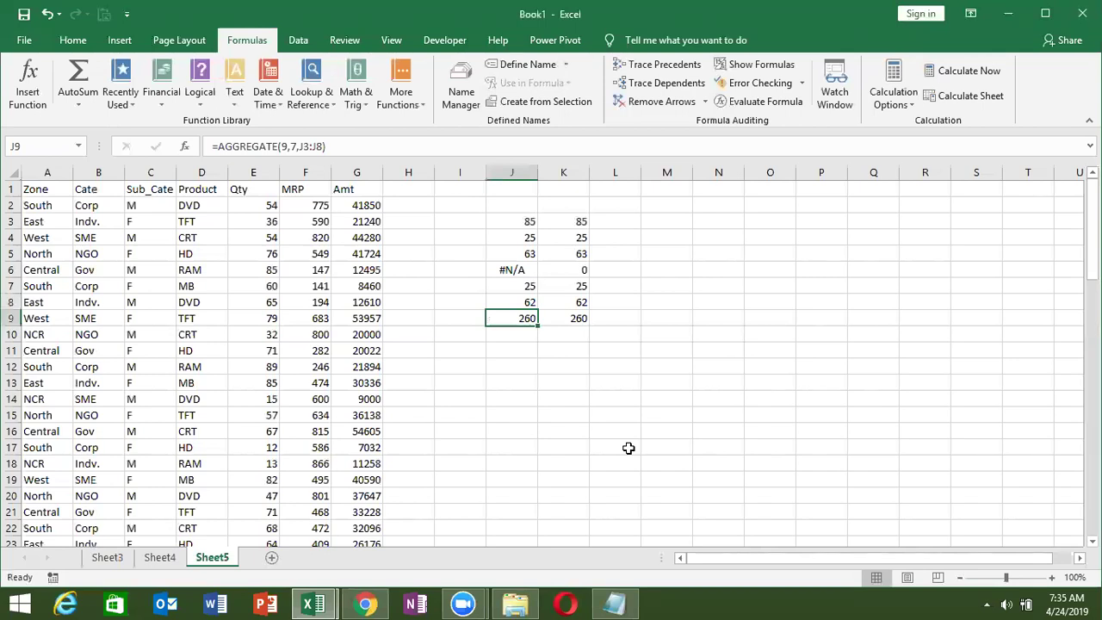
Step: In E78 below the Qty total, start an AGGREGATE formula using function 9 (SUM)
click(291, 480)
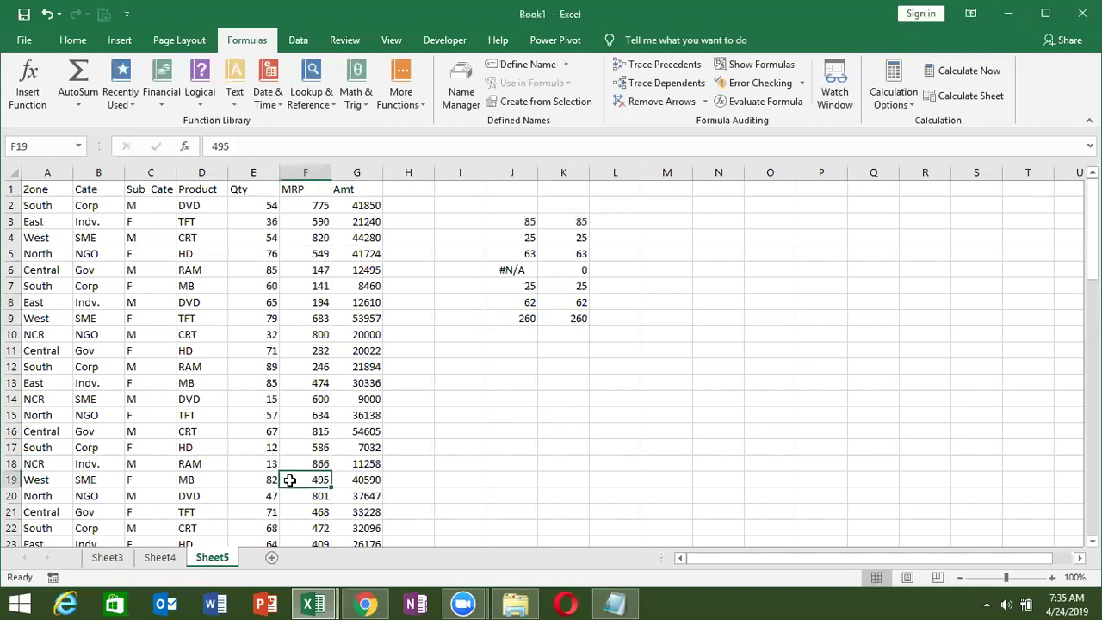
key(ctrl+Down)
key(Down)
key(Down)
key(Down)
key(Left)
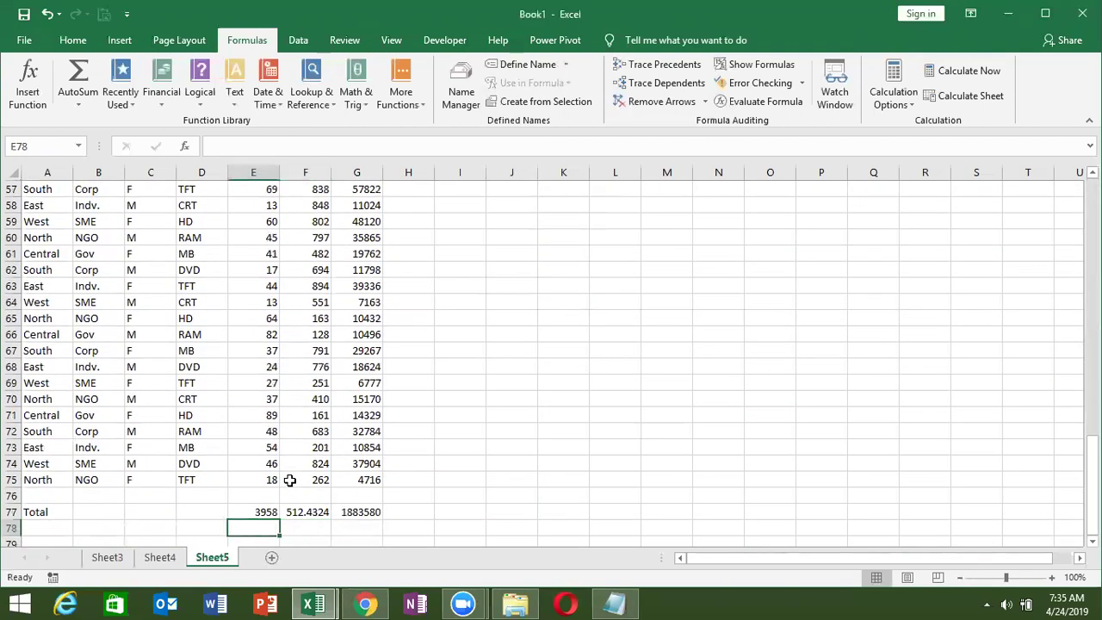
key(Left)
key(Left)
key(Right)
key(Right)
text(=)
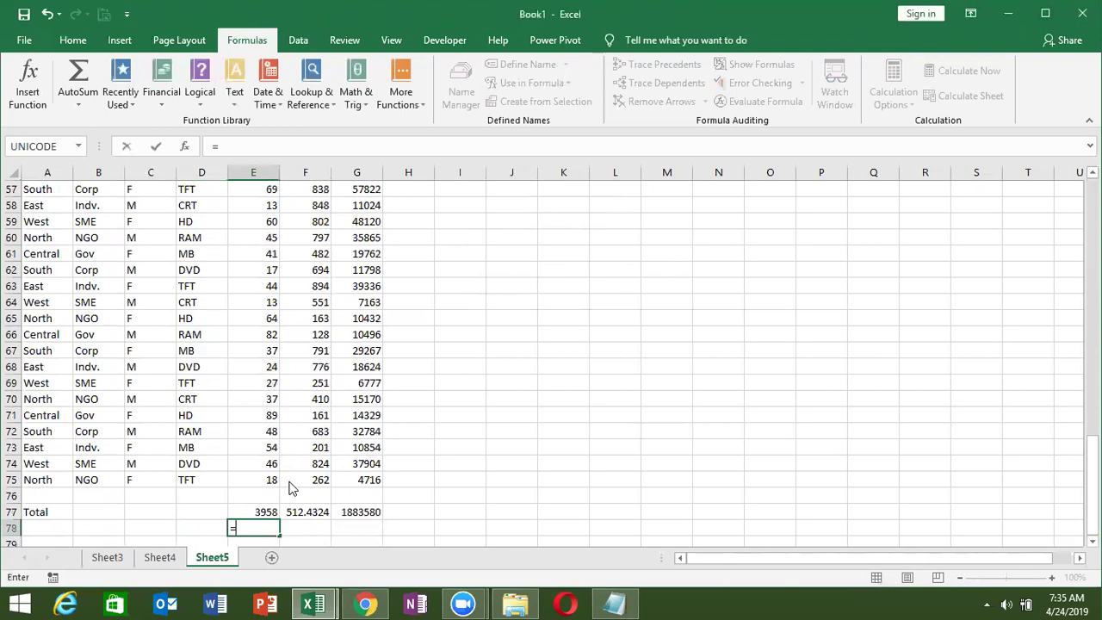
text(ag)
key(Tab)
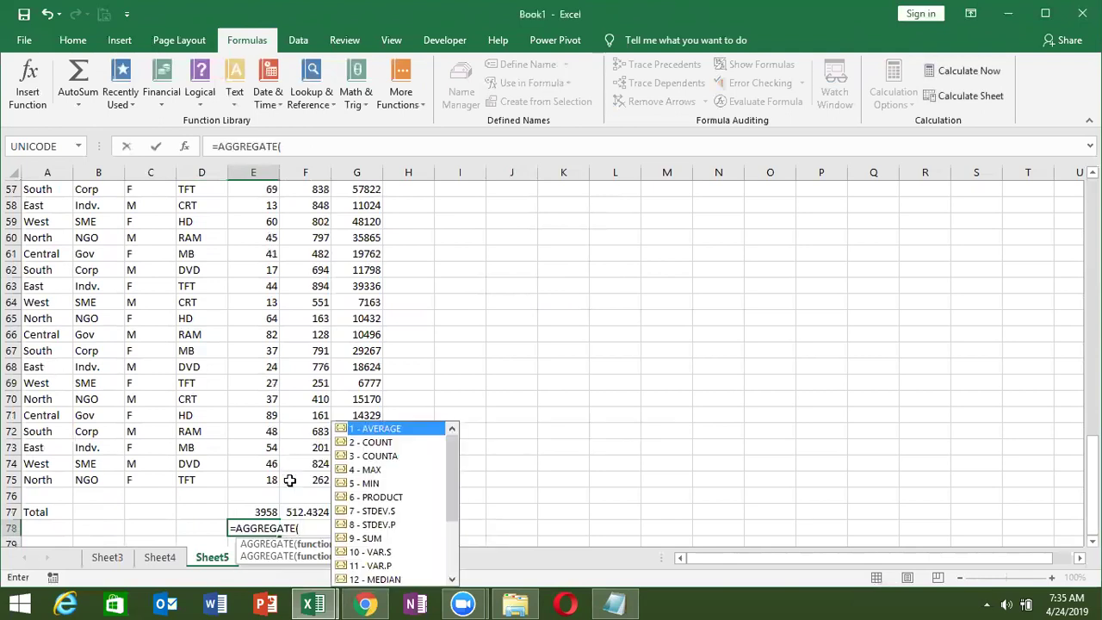
key(Down)
key(Down)
key(Down)
key(Down)
key(Down)
key(Down)
key(Down)
key(Tab)
Step: Finish it with option 7 and range E2:E75 so E78 shows 3958
text(v)
text(,)
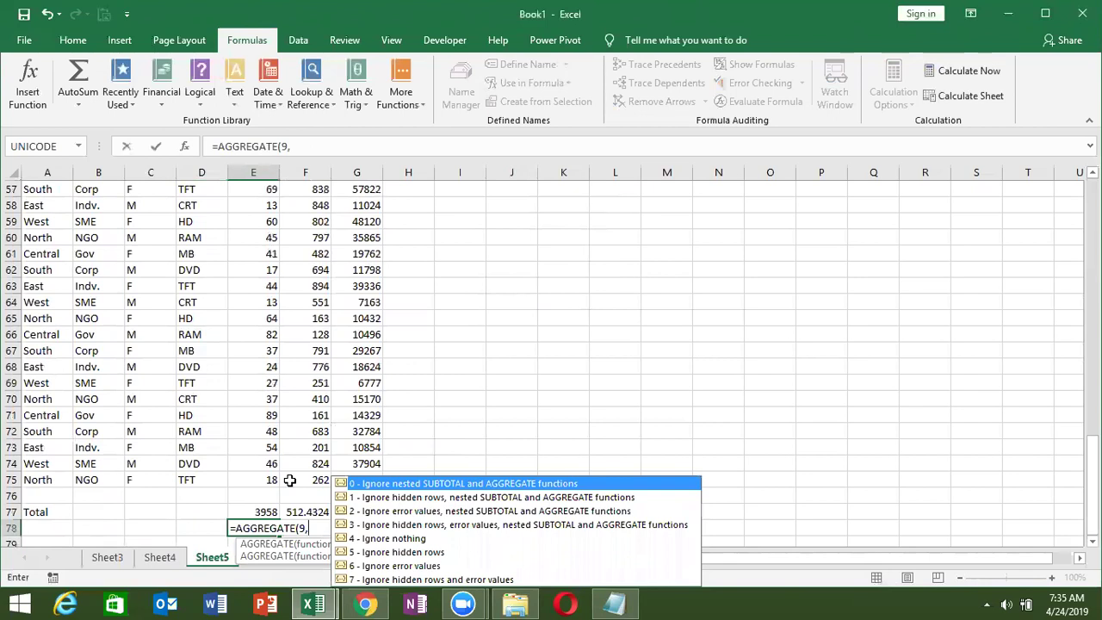
key(Down)
key(Down)
key(Down)
key(Down)
key(Down)
key(Down)
key(Down)
key(Tab)
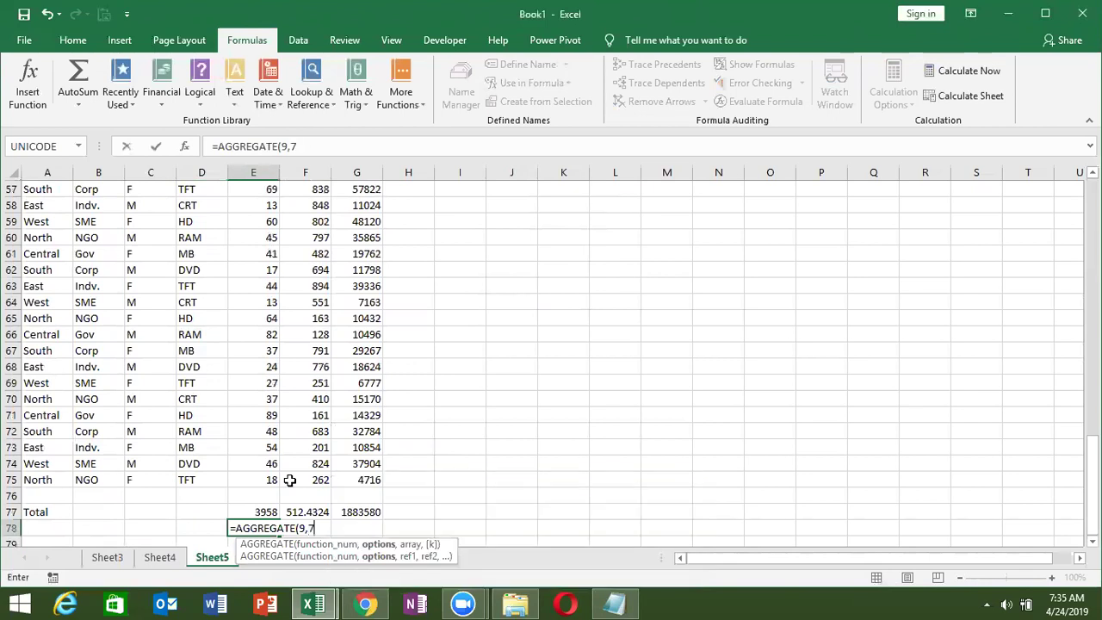
text(,)
key(Up)
key(Up)
key(Up)
key(ctrl+shift+Up)
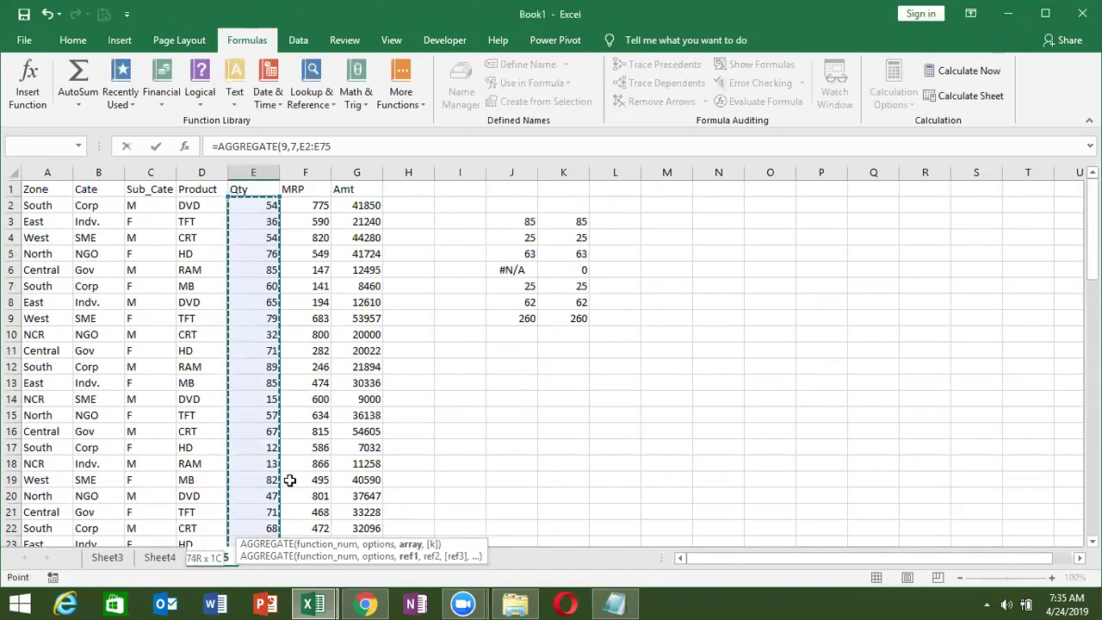
key(Return)
Step: Turn on AutoFilter arrows for the table header row with Ctrl+Shift+L
key(Up)
key(Up)
key(Up)
key(Up)
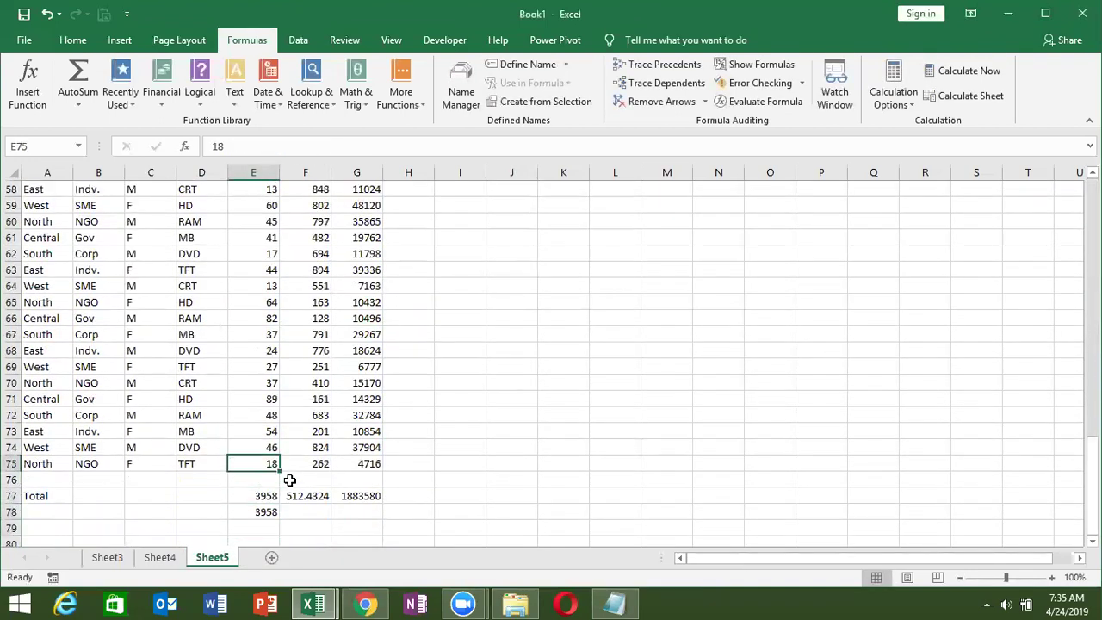
key(ctrl+Up)
key(ctrl+shift+l)
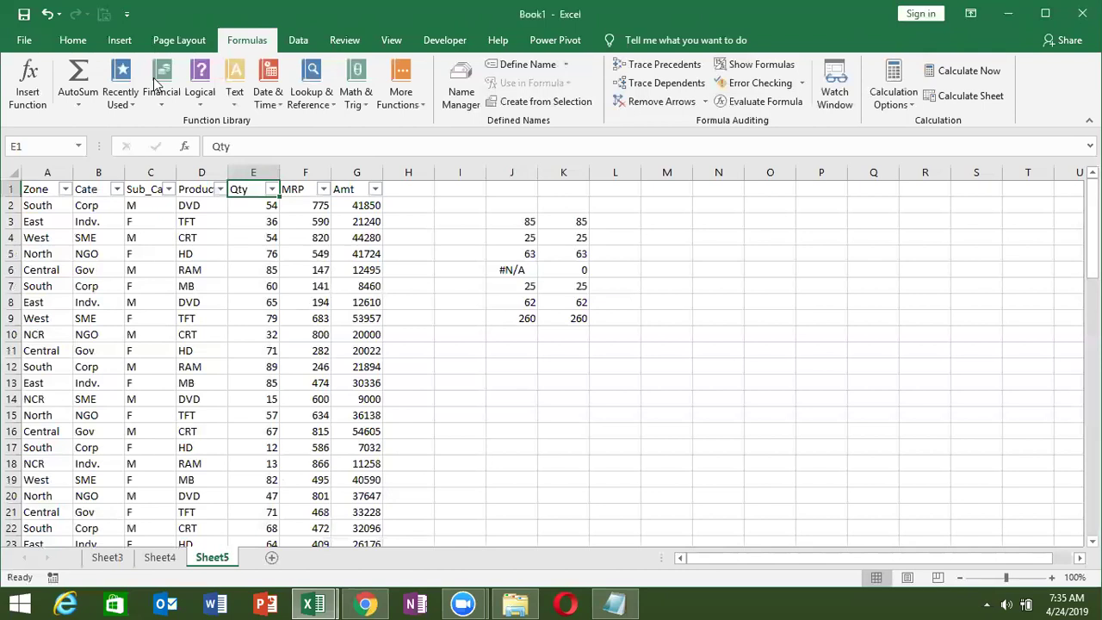
Step: Filter the Product column to show only CRT rows, then check E78's AGGREGATE
click(220, 189)
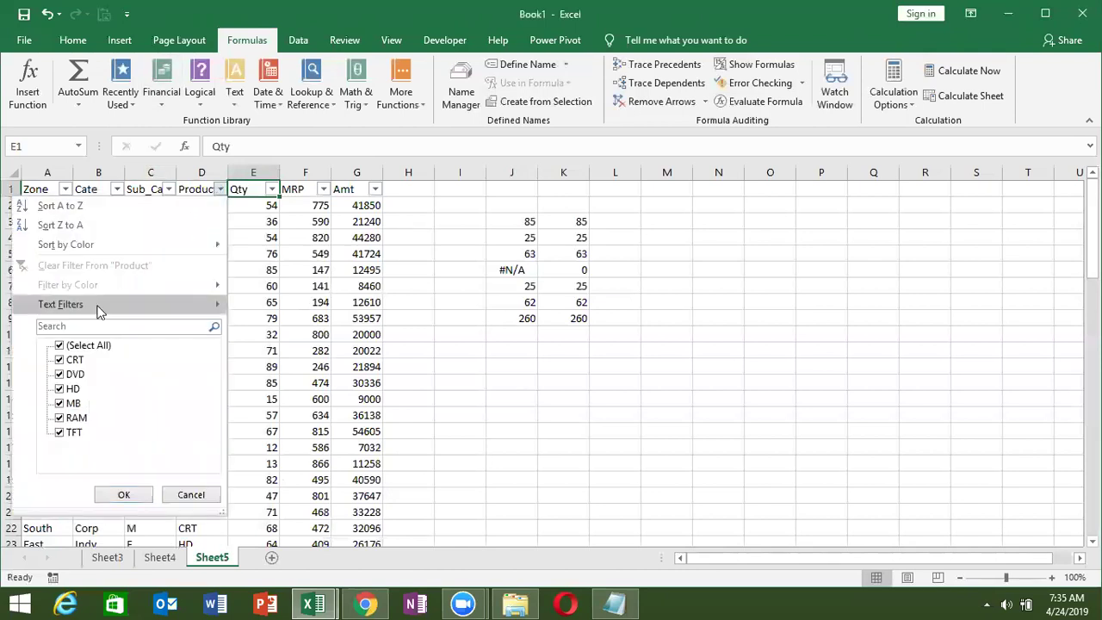
click(59, 345)
click(60, 360)
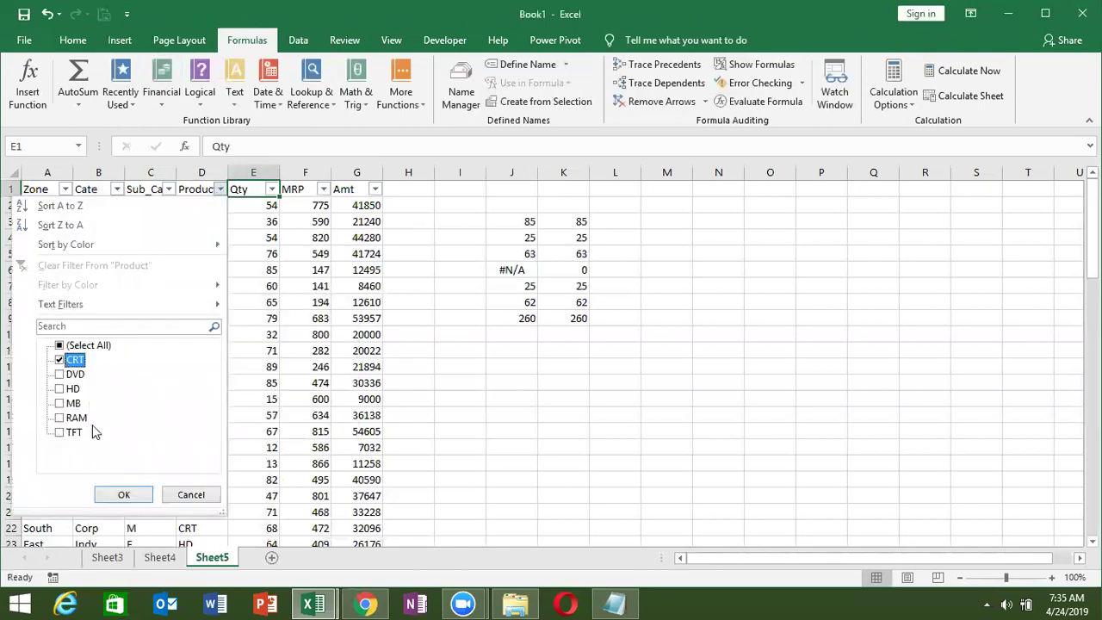
click(124, 495)
click(277, 433)
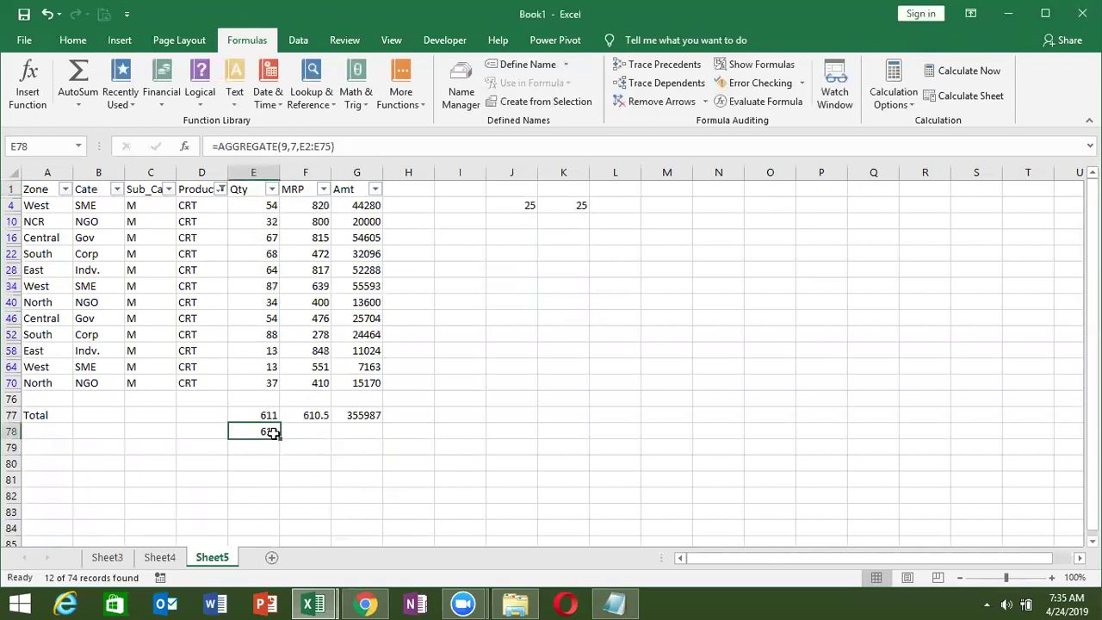
Step: Enter =NA() in E58 to put an #N/A error in the Qty data
click(272, 349)
text(=n)
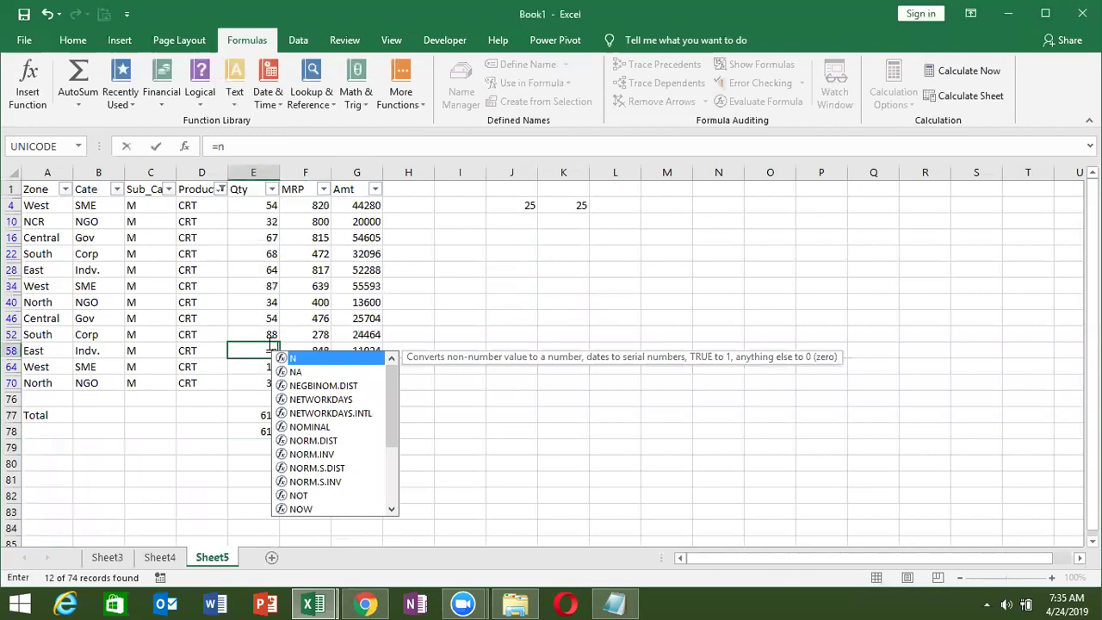
text(a)
key(Tab)
key(Return)
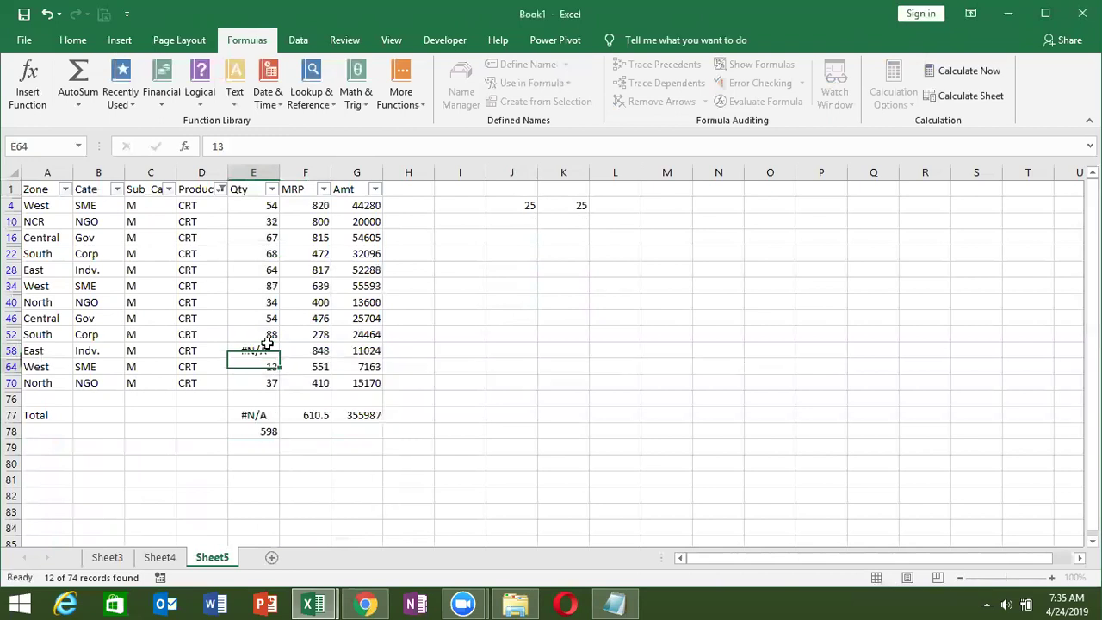
Step: Compare the erroring SUBTOTAL Total with AGGREGATE's 598, then add a new Sheet6
click(254, 410)
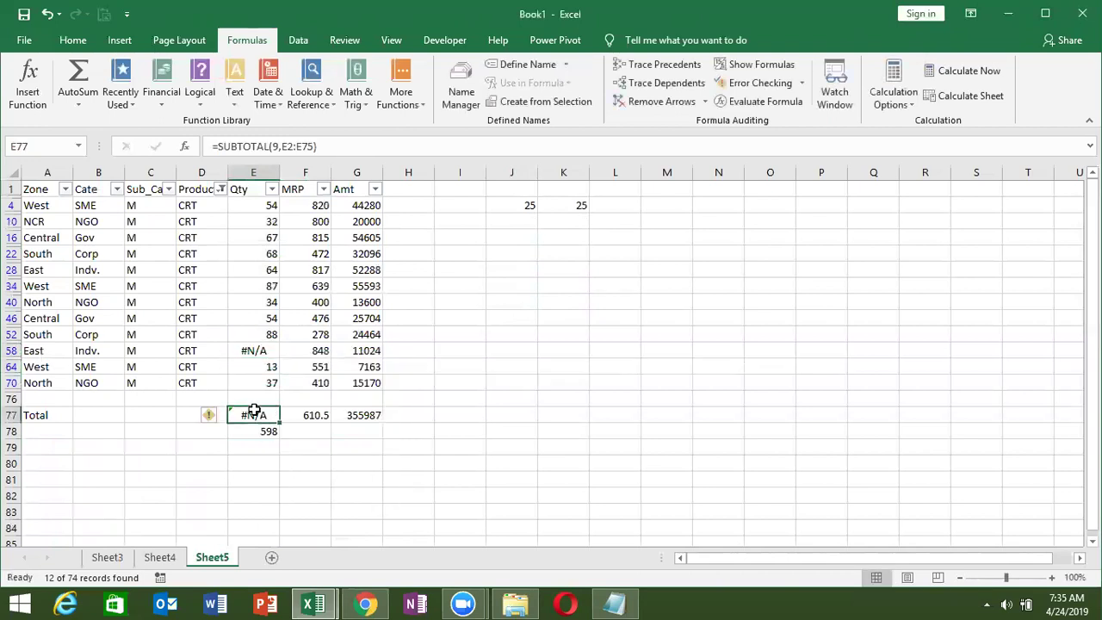
click(256, 432)
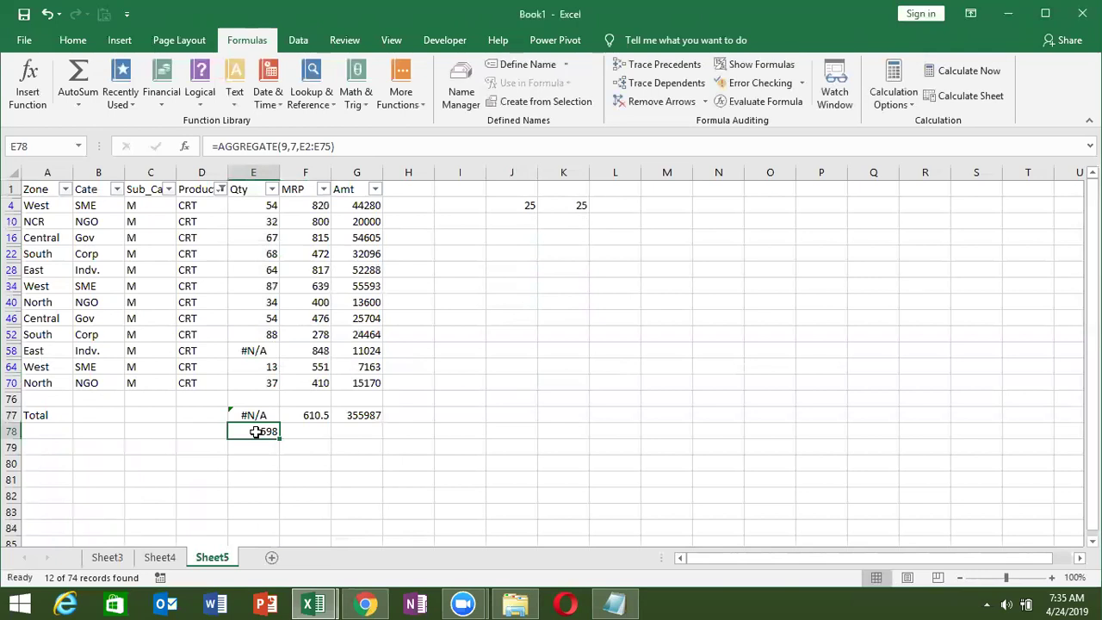
click(272, 557)
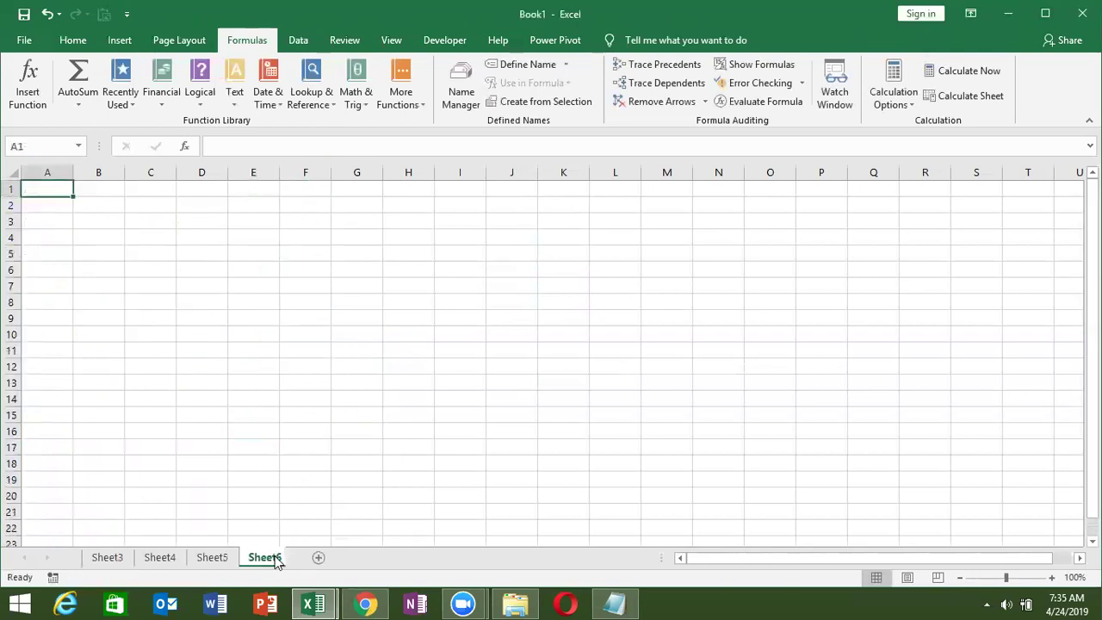
Step: Browse Sheet3 to Sheet5, return to Sheet6, and glance at the Math & Trig list
click(102, 558)
click(148, 558)
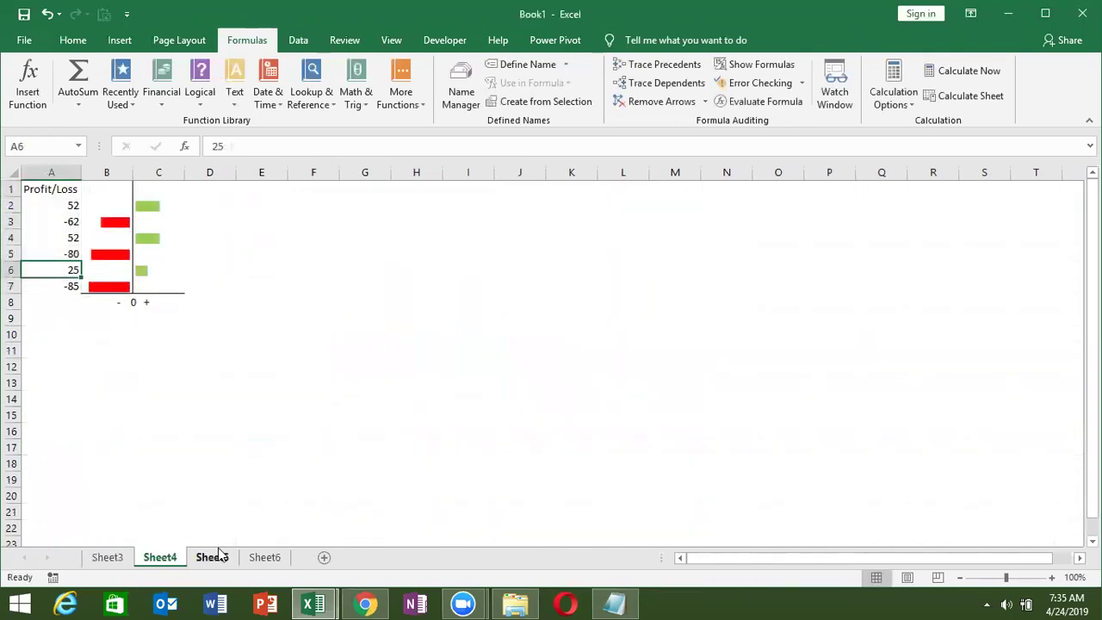
click(218, 557)
click(268, 557)
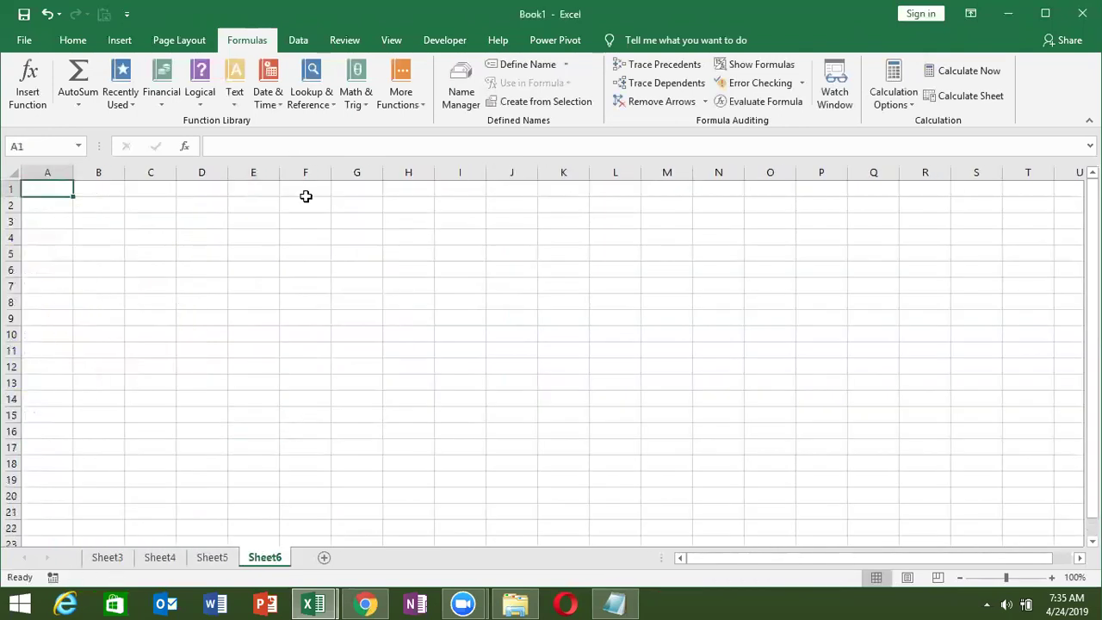
click(350, 104)
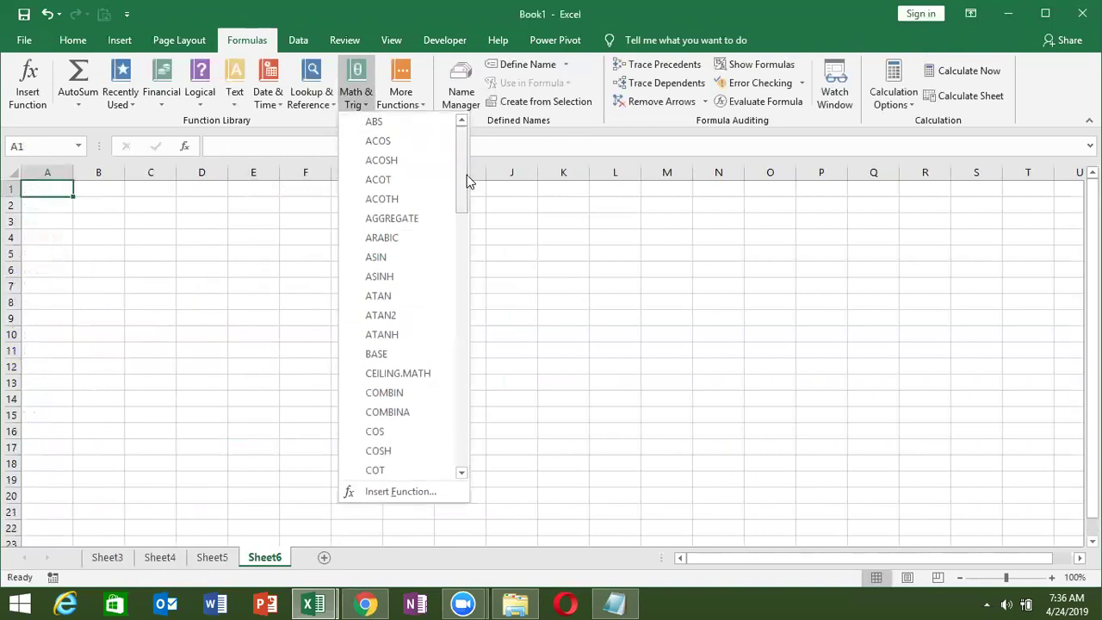
click(98, 226)
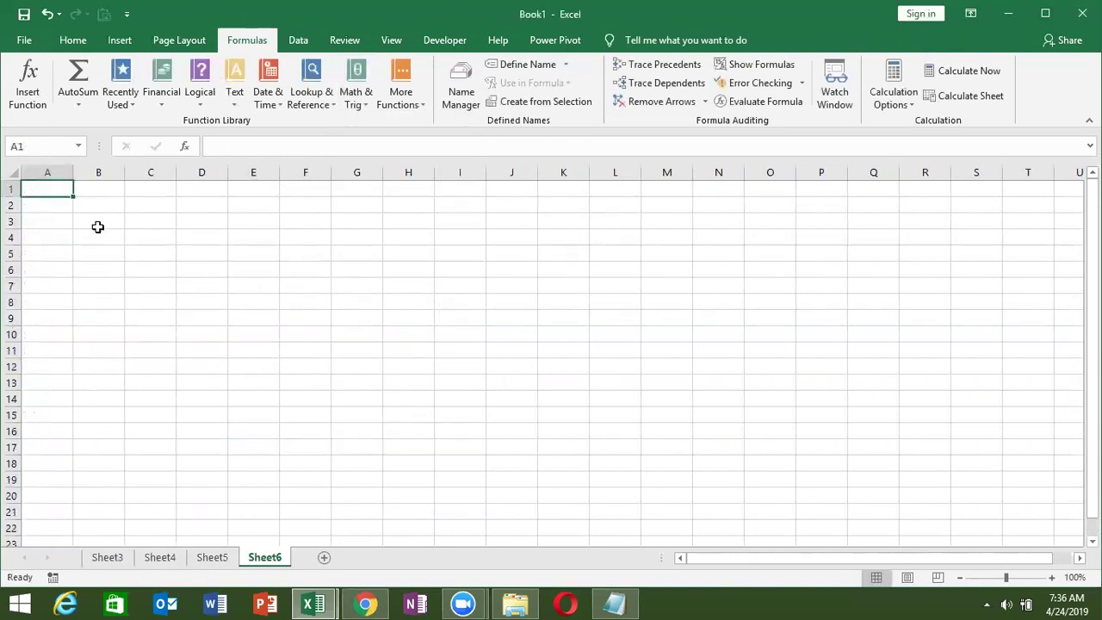
Step: Enter 1 to 5 in A1:A5 and hand-type I and II in B1:B2
text(1 2 3 4 5)
key(Return)
key(Up)
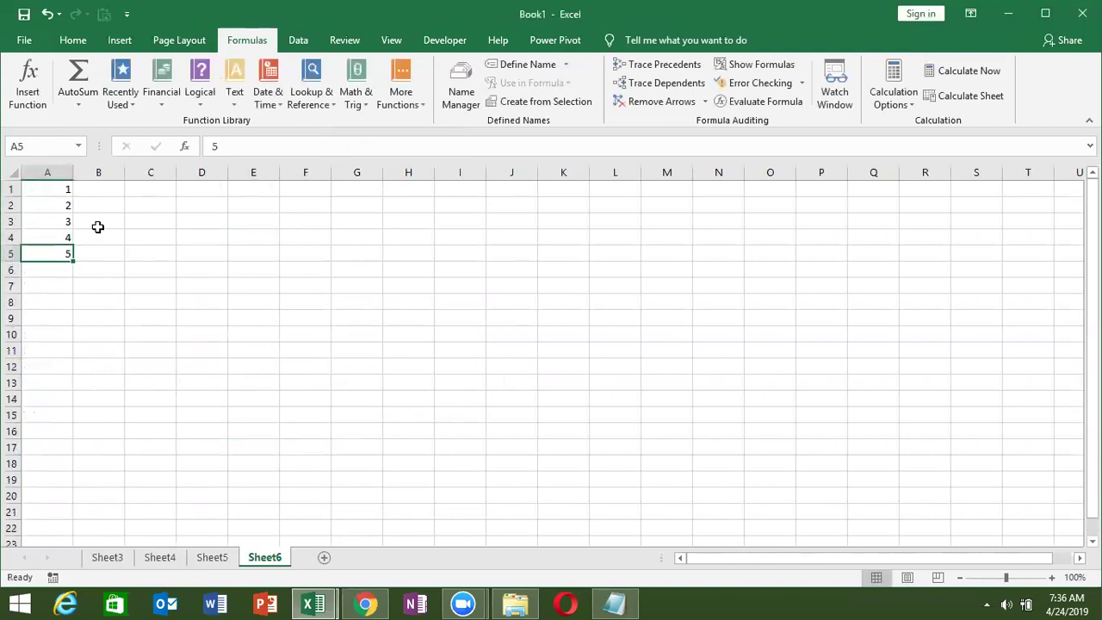
key(Right)
key(ctrl+Up)
text(I)
key(Return)
text(II)
key(Return)
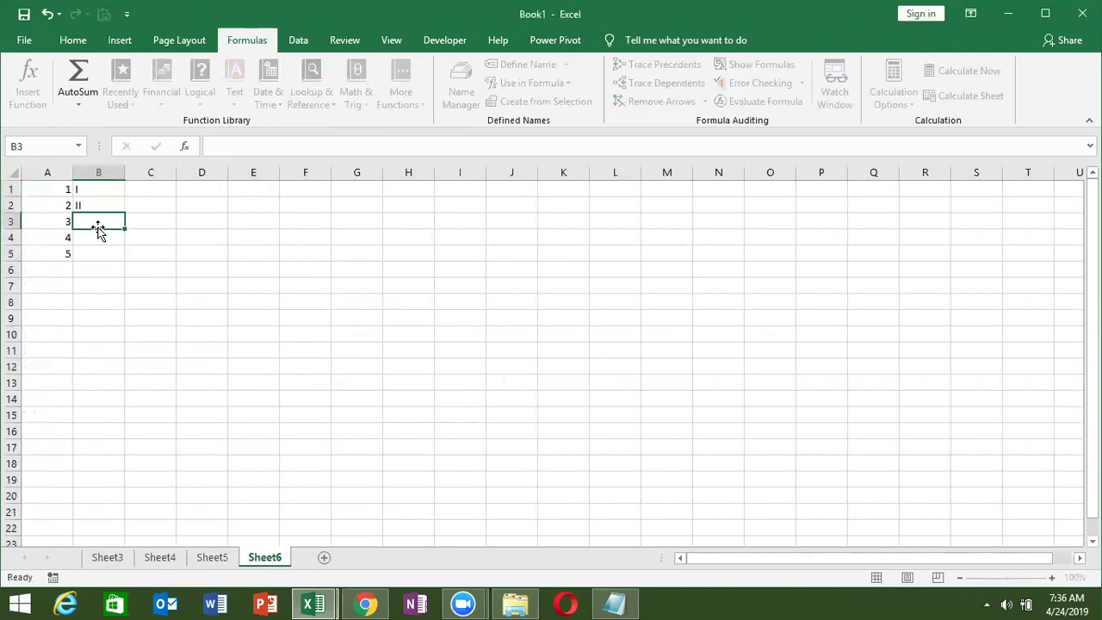
Step: Replace B1:B2 with =ROMAN(A1) in B1 and fill it down to B5
key(ctrl+Up)
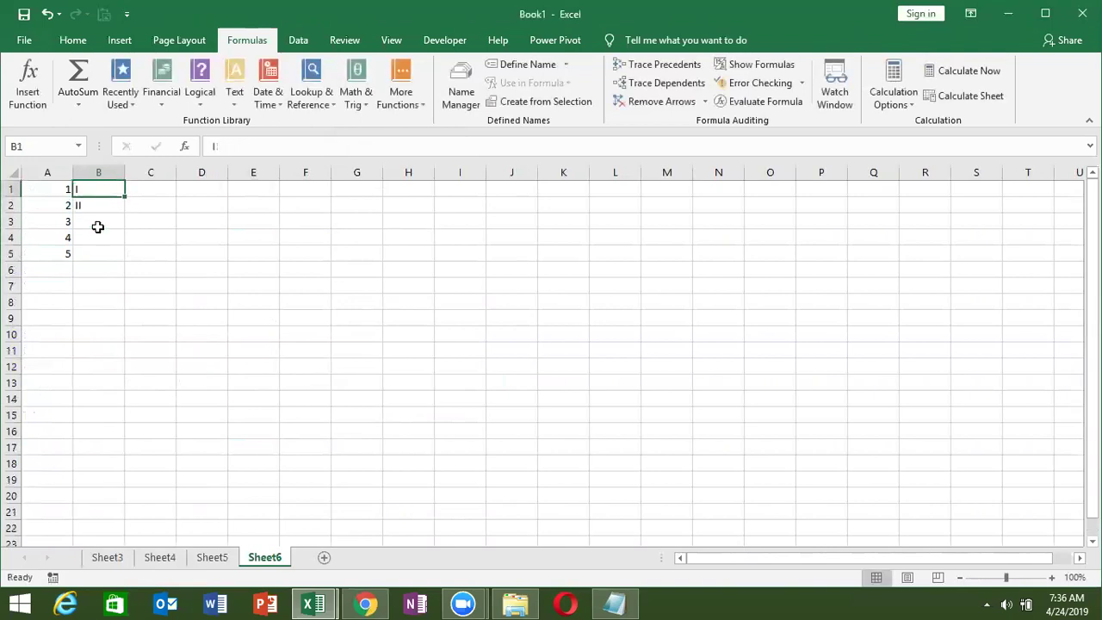
key(shift+Down)
key(Delete)
text(=)
text(roman)
key(Tab)
key(Left)
key(Return)
click(106, 190)
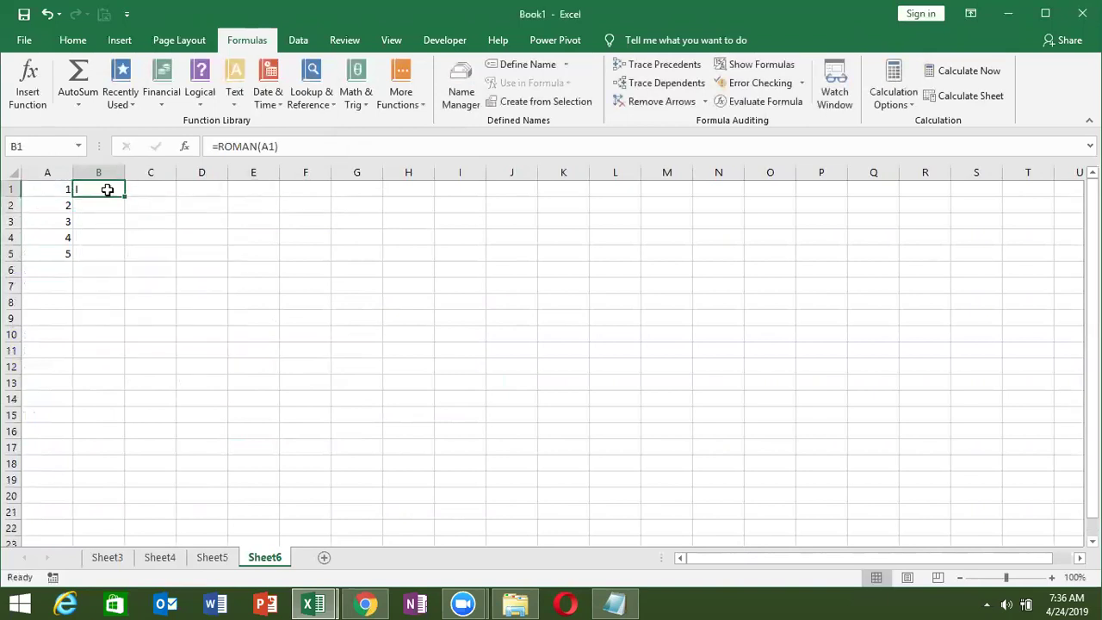
double_click(125, 198)
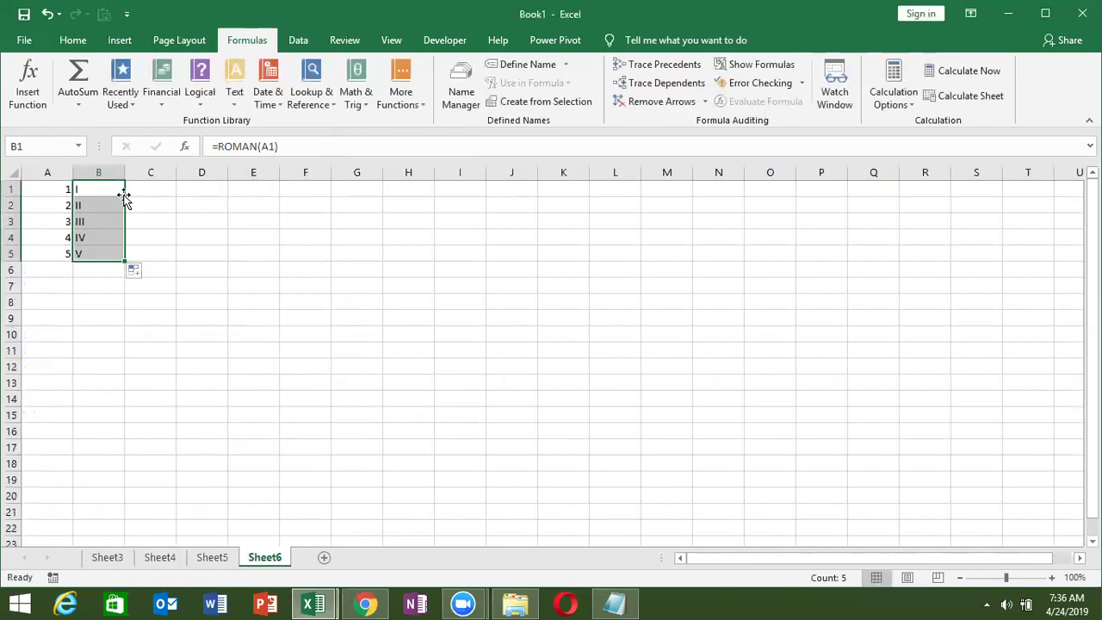
Step: Enter =ARABIC(B1) in C1 and fill it down to C5
click(138, 192)
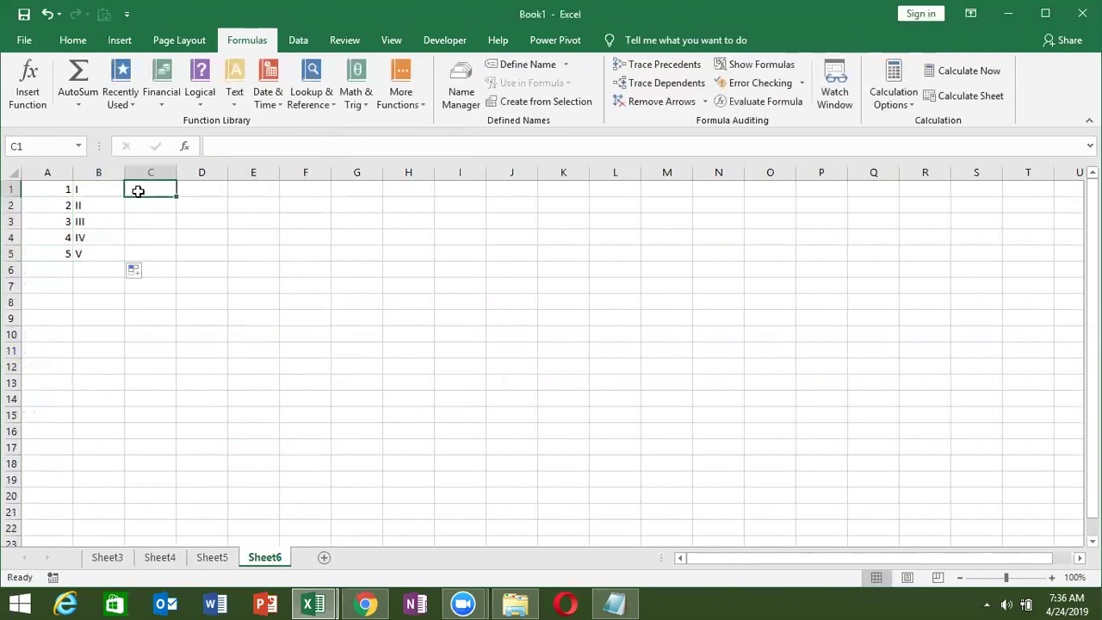
text(=ar)
key(Tab)
click(94, 189)
key(Return)
click(149, 189)
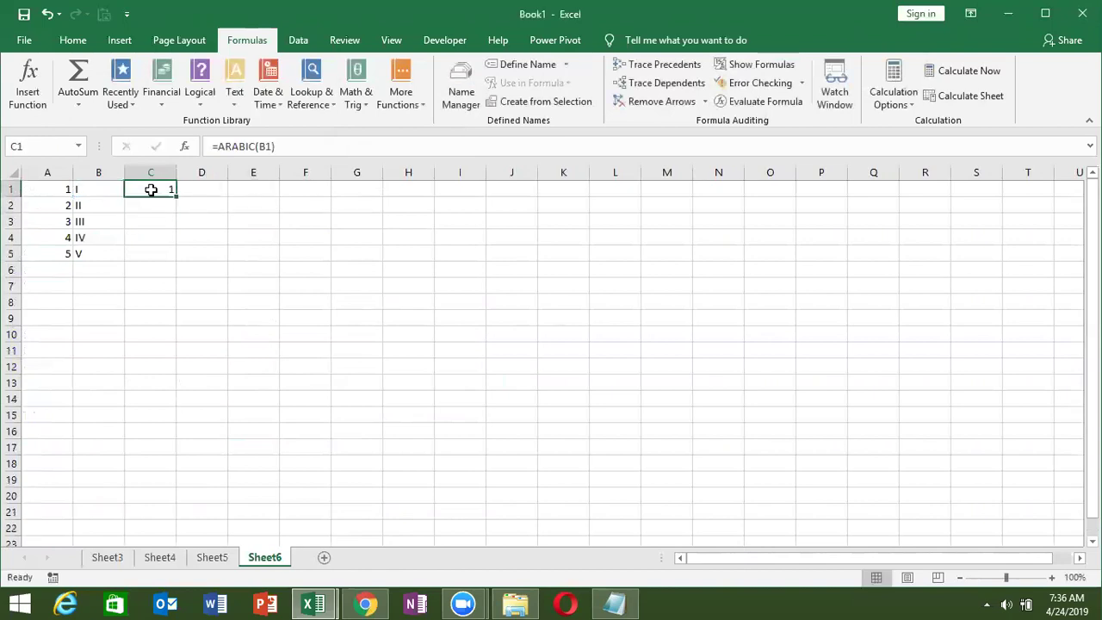
drag(173, 196, 174, 197)
double_click(173, 196)
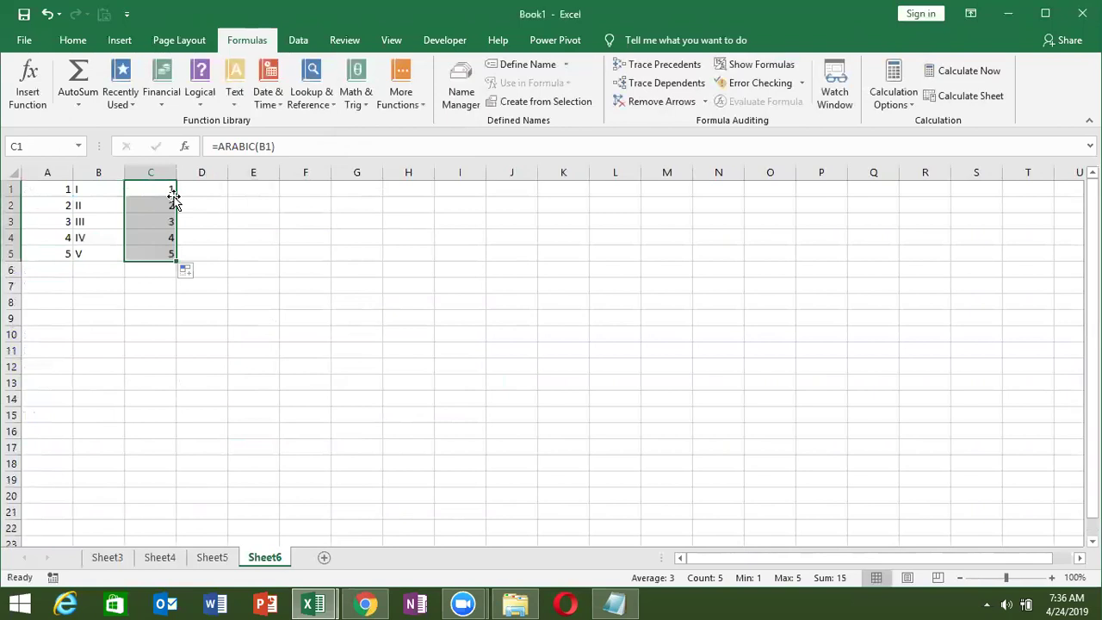
Step: Select empty cell E6 and browse the Formulas Math & Trig function list
click(251, 267)
click(346, 108)
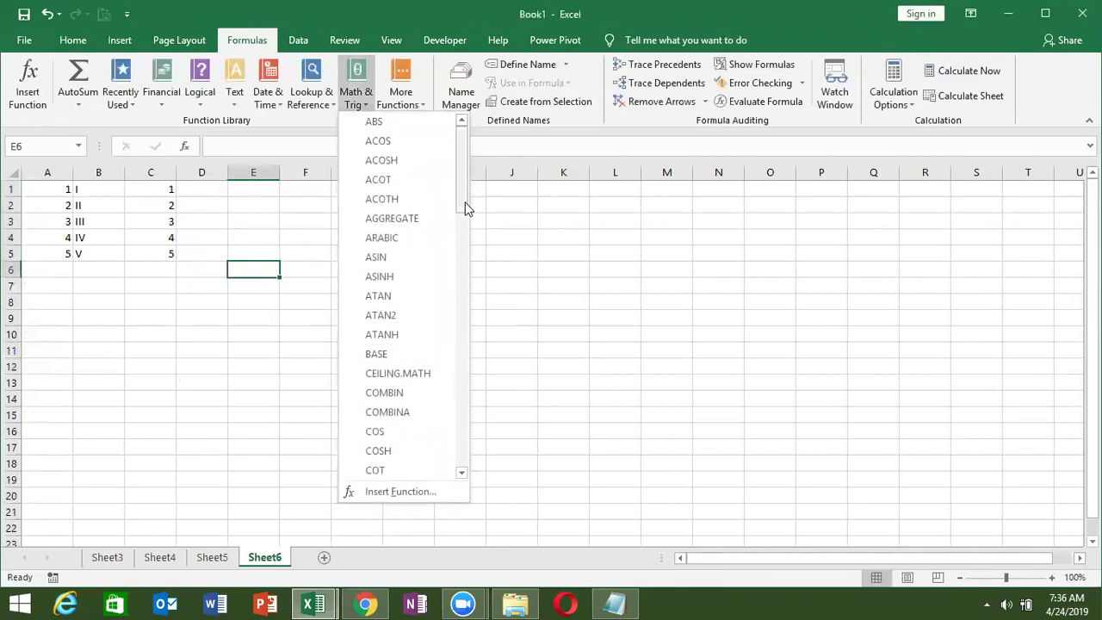
scroll(465, 203, down, 1)
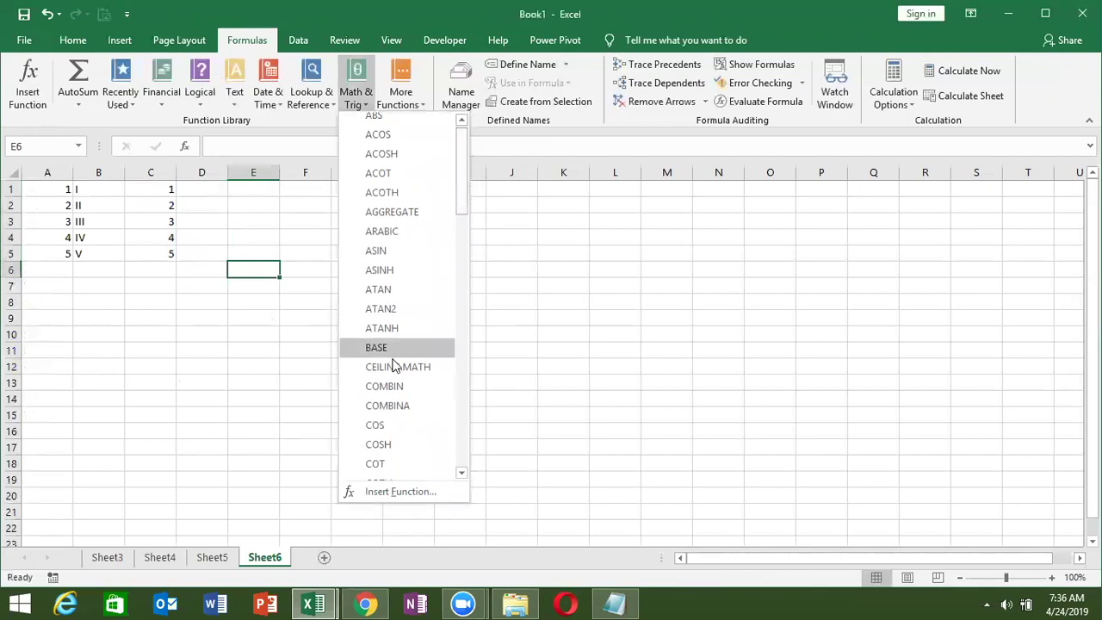
Step: Close the function list and type 20.36 into F6
click(565, 268)
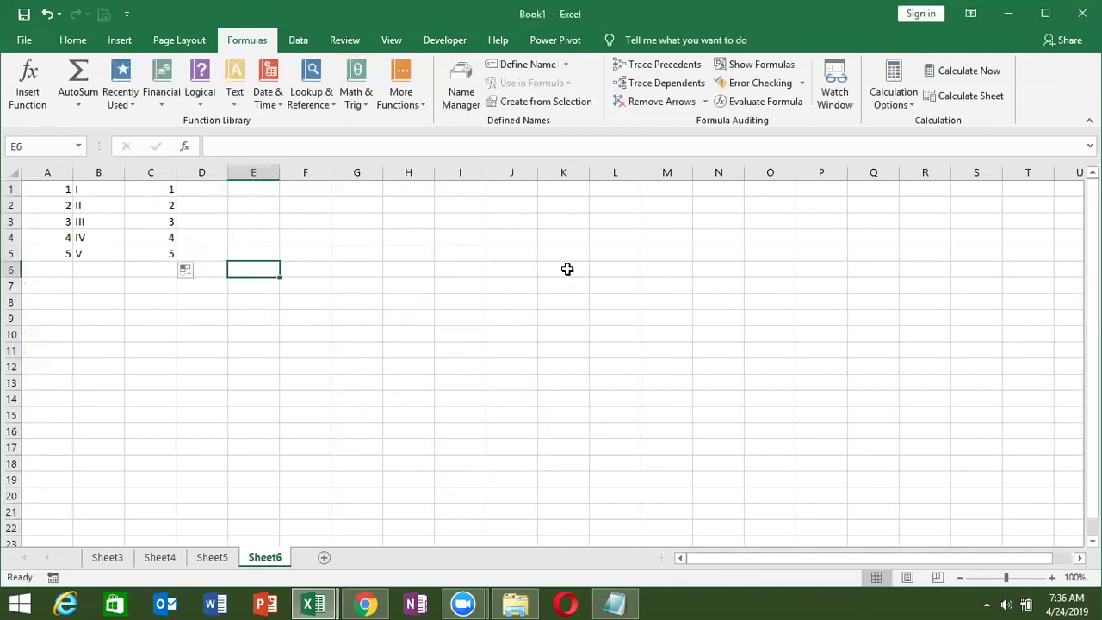
click(352, 290)
click(297, 267)
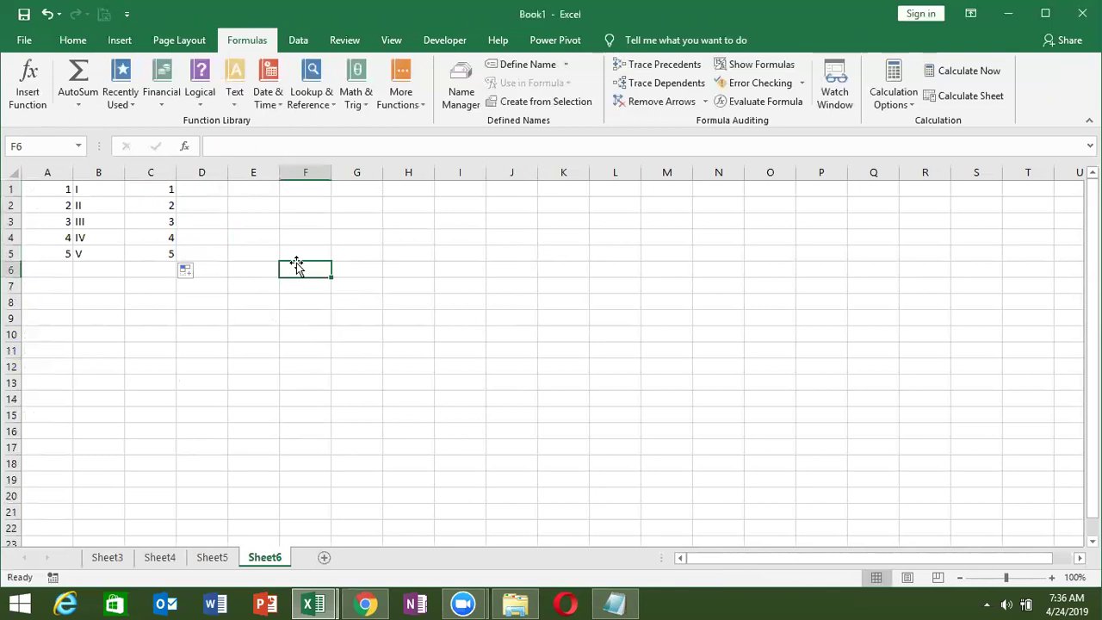
text(20.36)
key(Return)
Step: Enter =ROUND(F6,0) in G6, returning 20
key(Up)
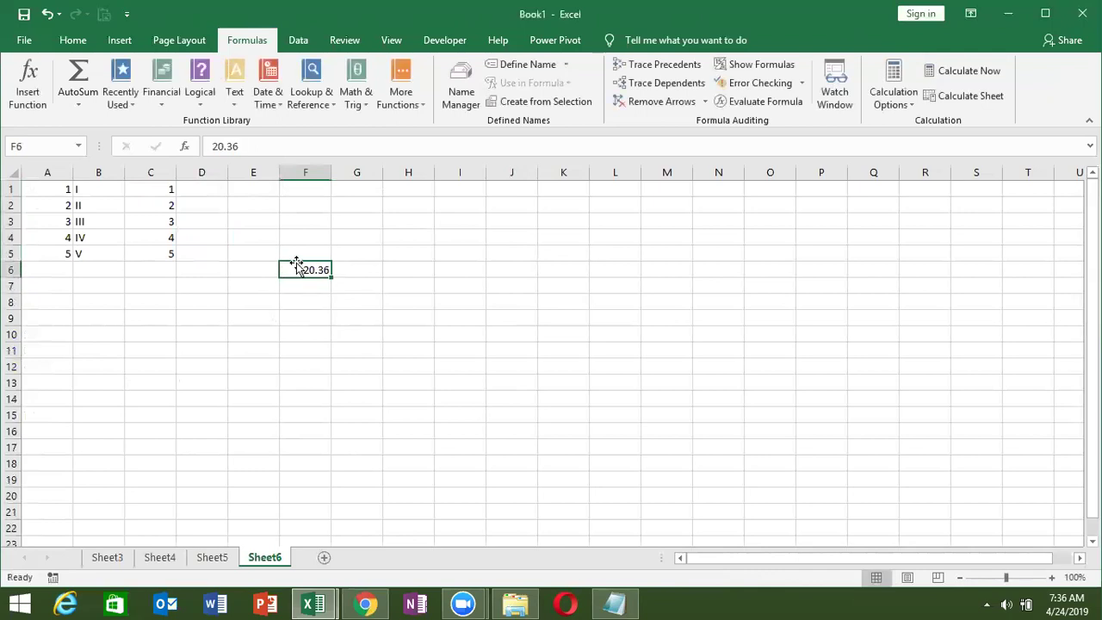
key(Right)
text(=rou)
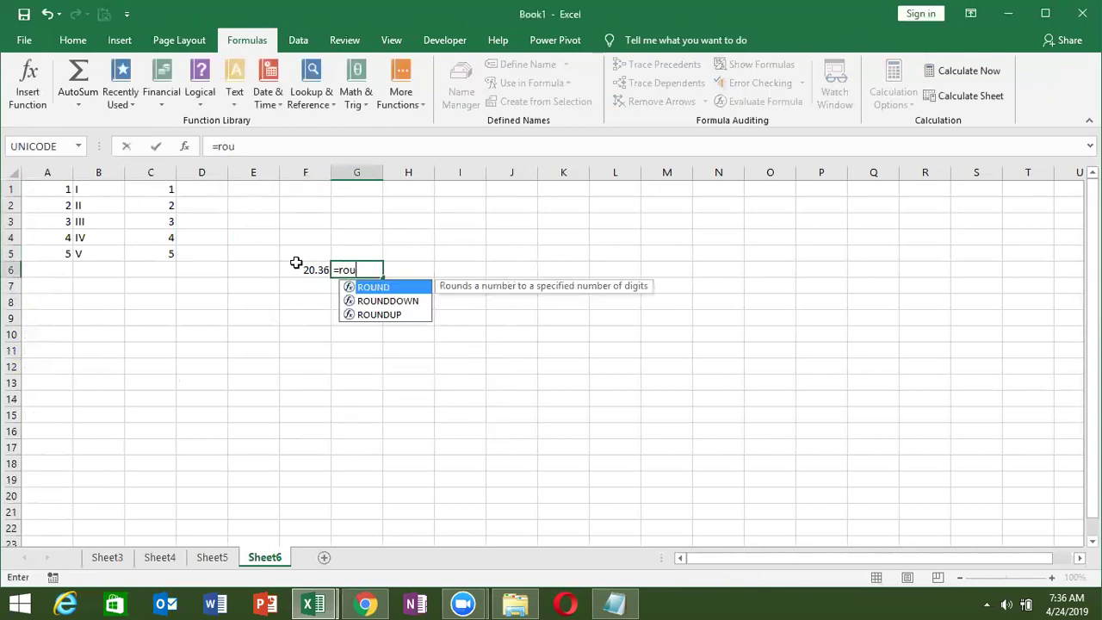
key(Tab)
click(297, 266)
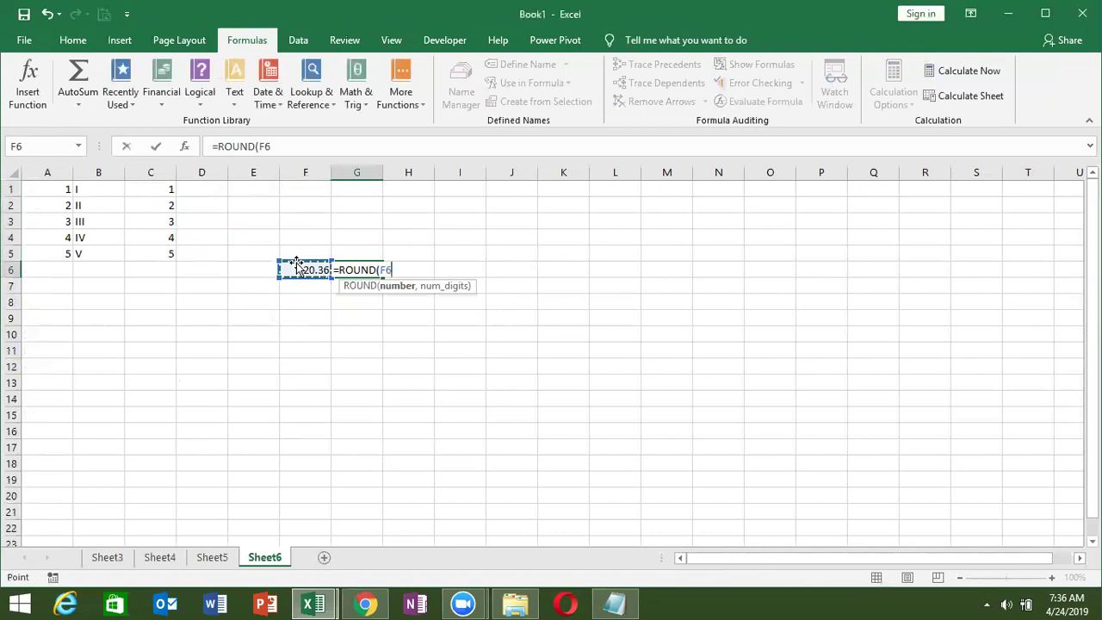
text(,0)
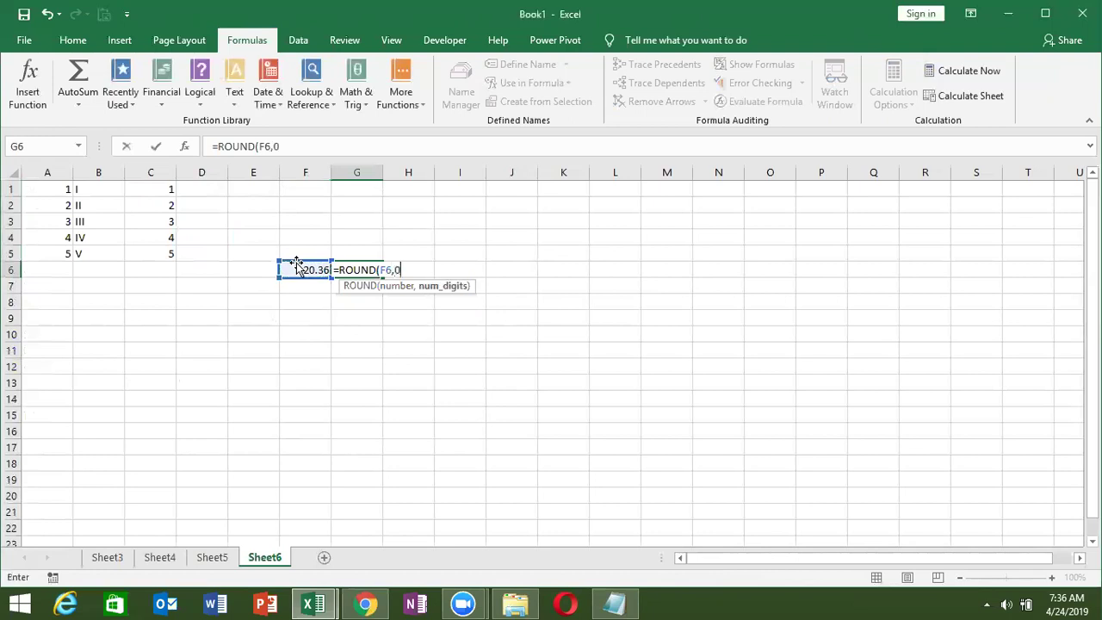
key(ctrl+Return)
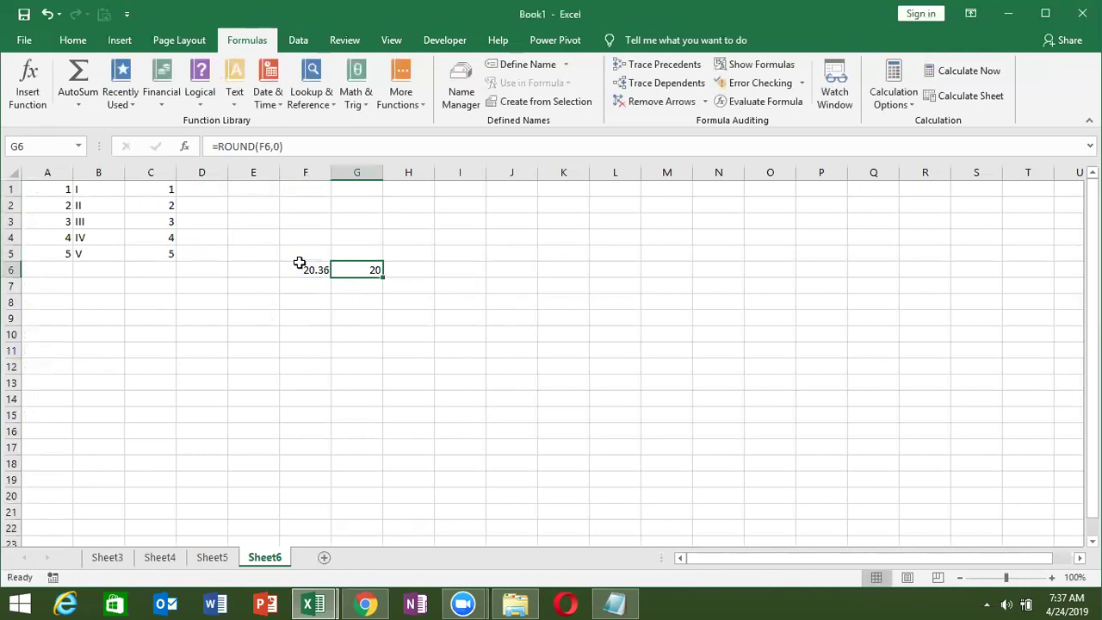
key(Return)
Step: Enter =ROUNDDOWN(F6,0) in G7
text(=ro)
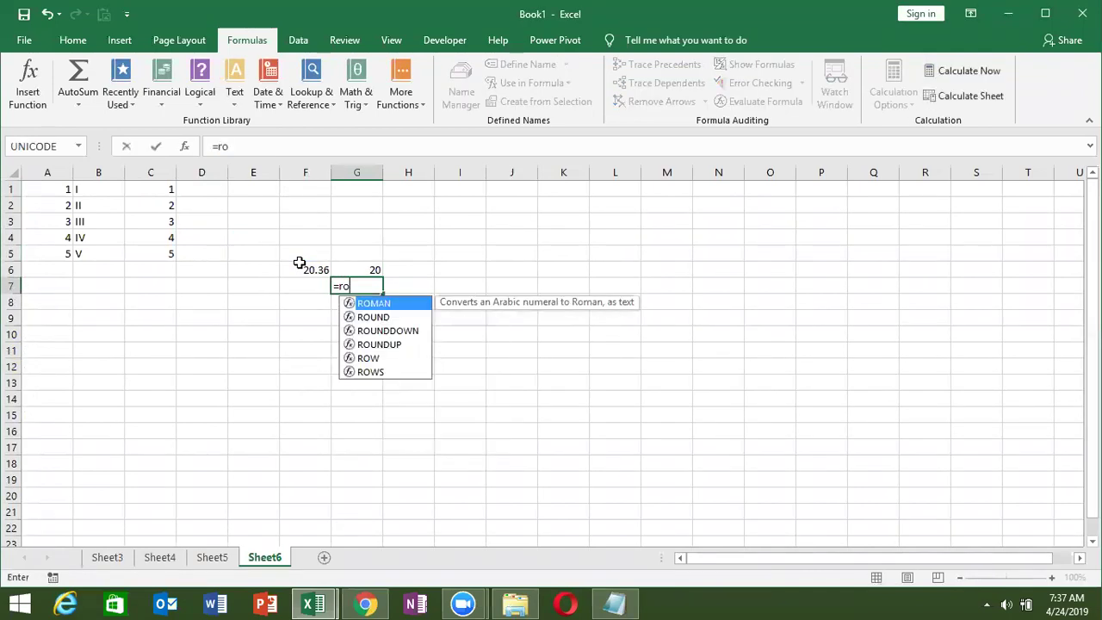
key(Down)
key(Down)
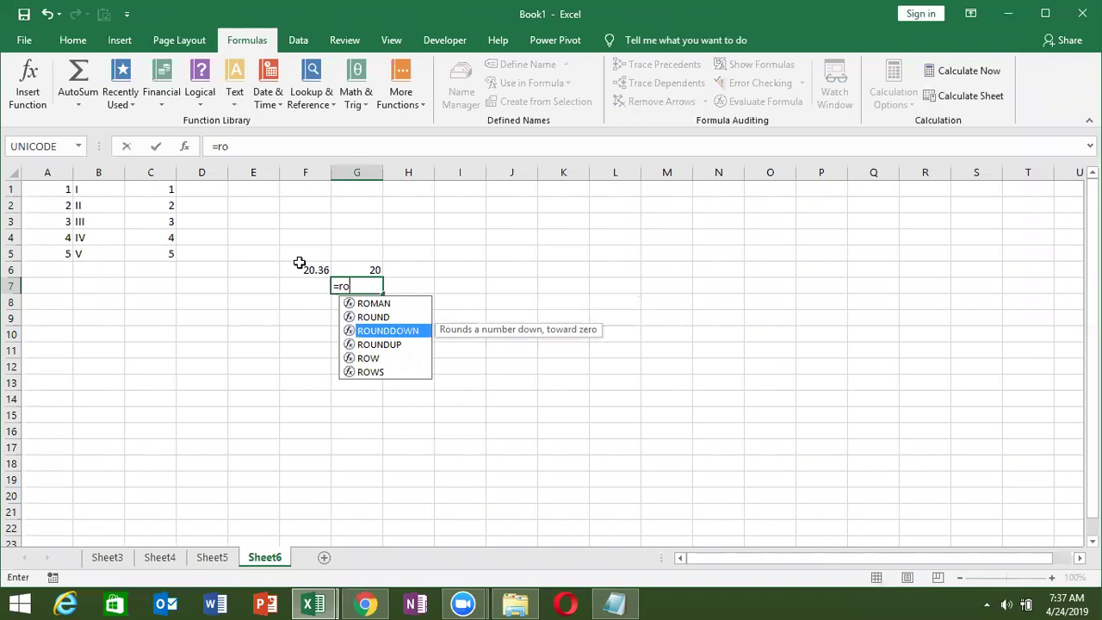
key(Tab)
click(300, 263)
text(,)
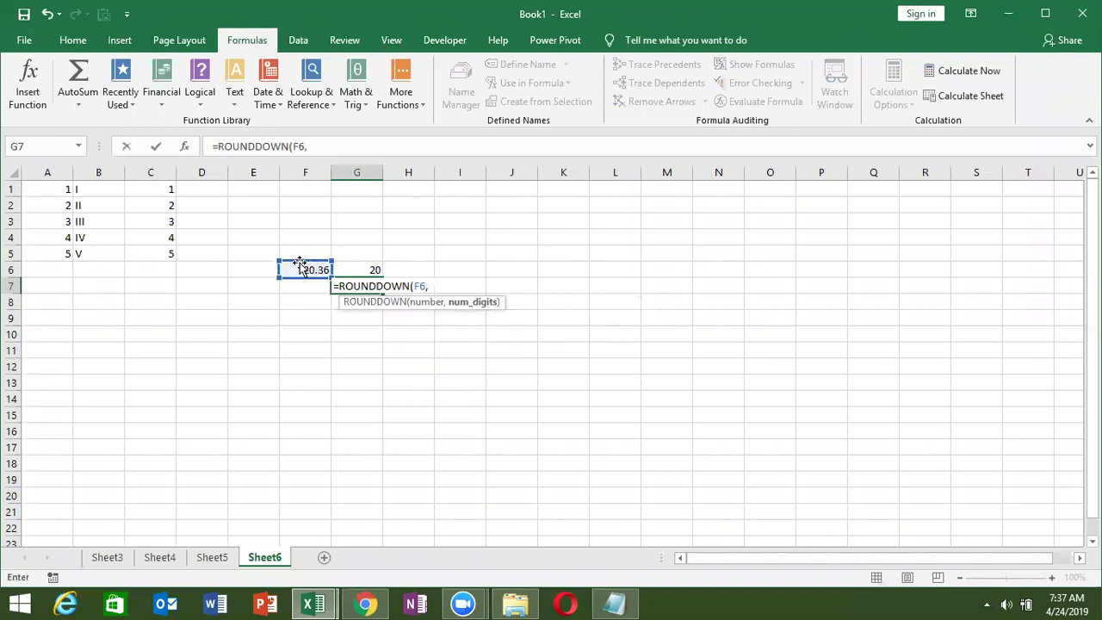
text(0)
key(Return)
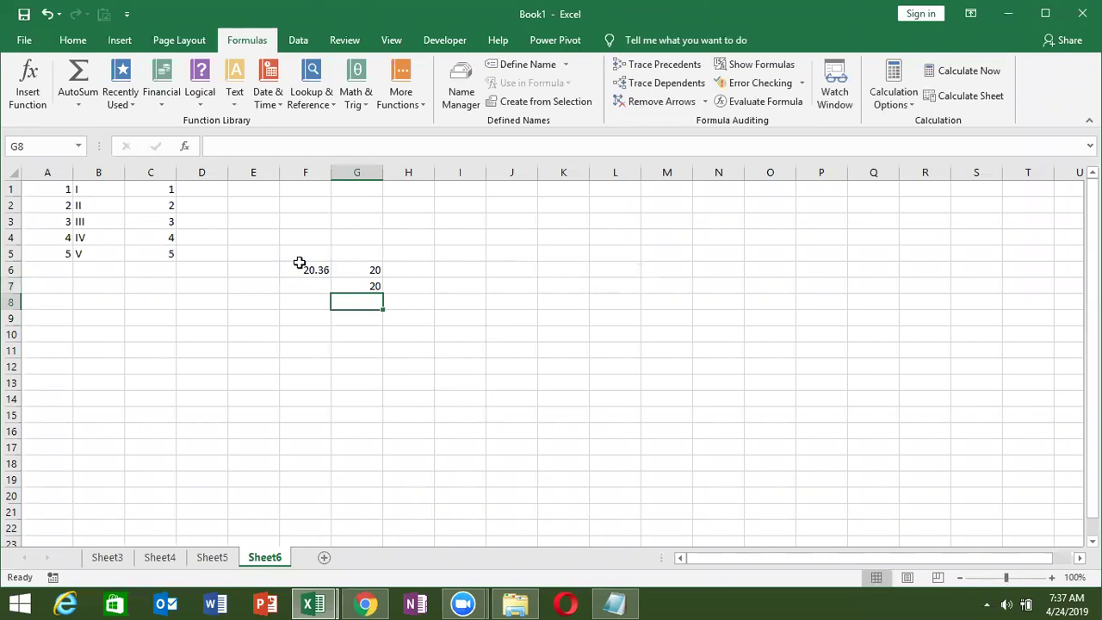
Step: Change G6's formula to =ROUND(F6,2)
click(299, 263)
key(Right)
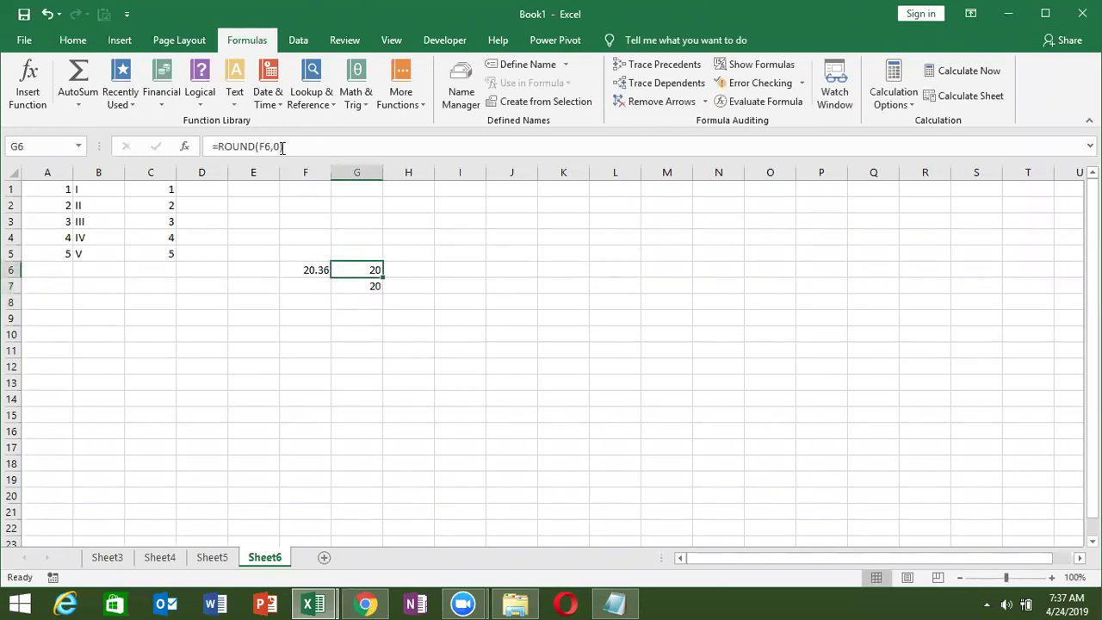
click(277, 147)
key(BackSpace)
text(2)
key(Return)
Step: Undo a stray 1 in G7 and change it to =ROUNDDOWN(F6,2)
text(1)
key(Return)
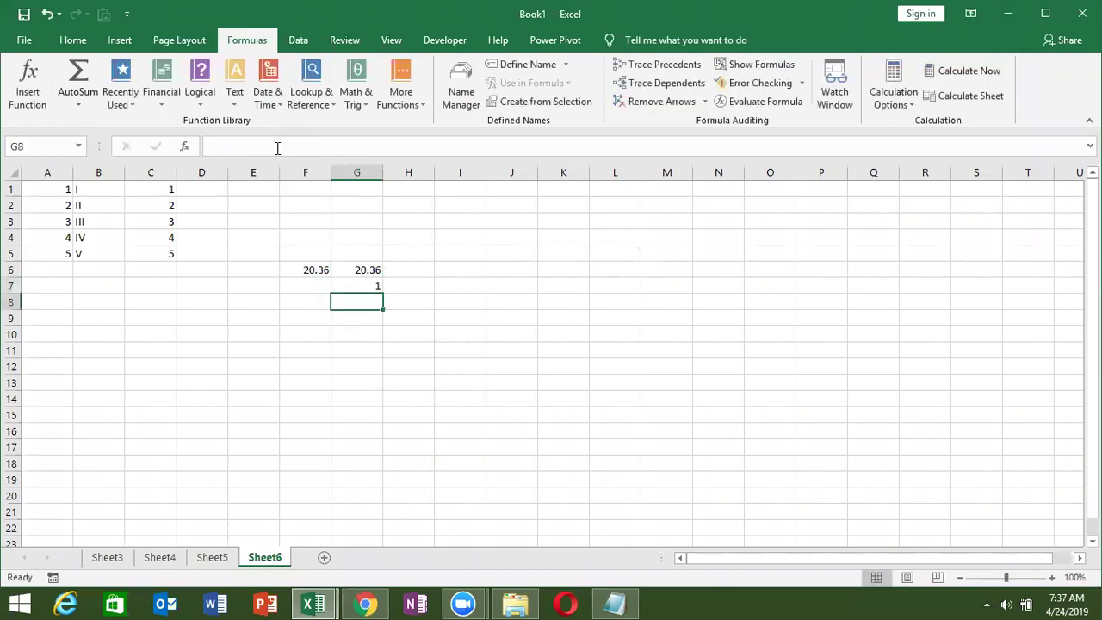
key(ctrl+z)
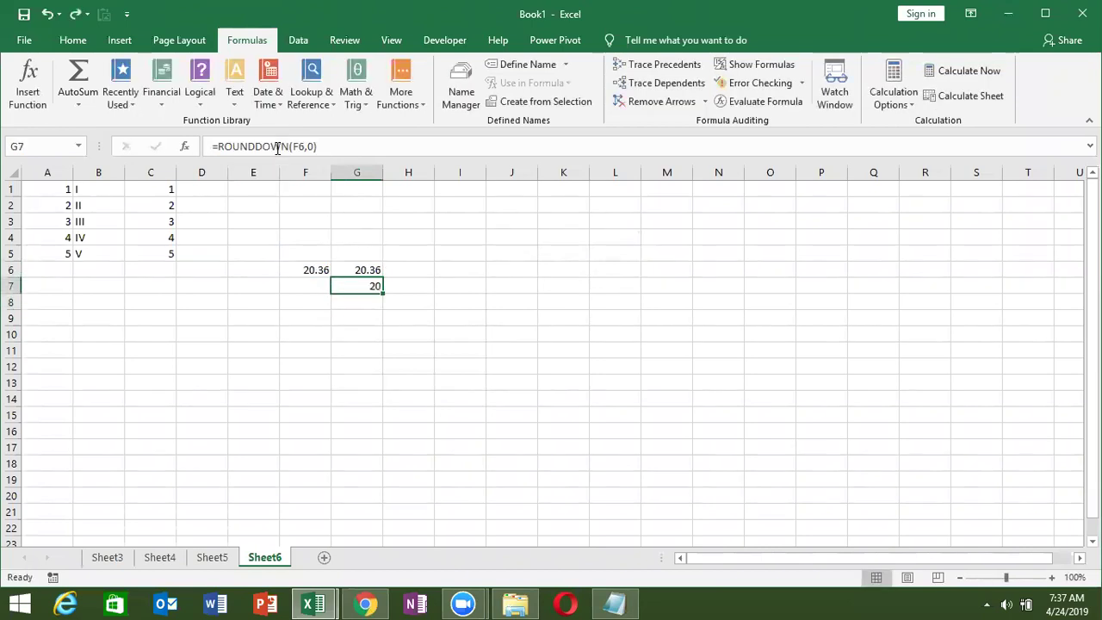
click(305, 146)
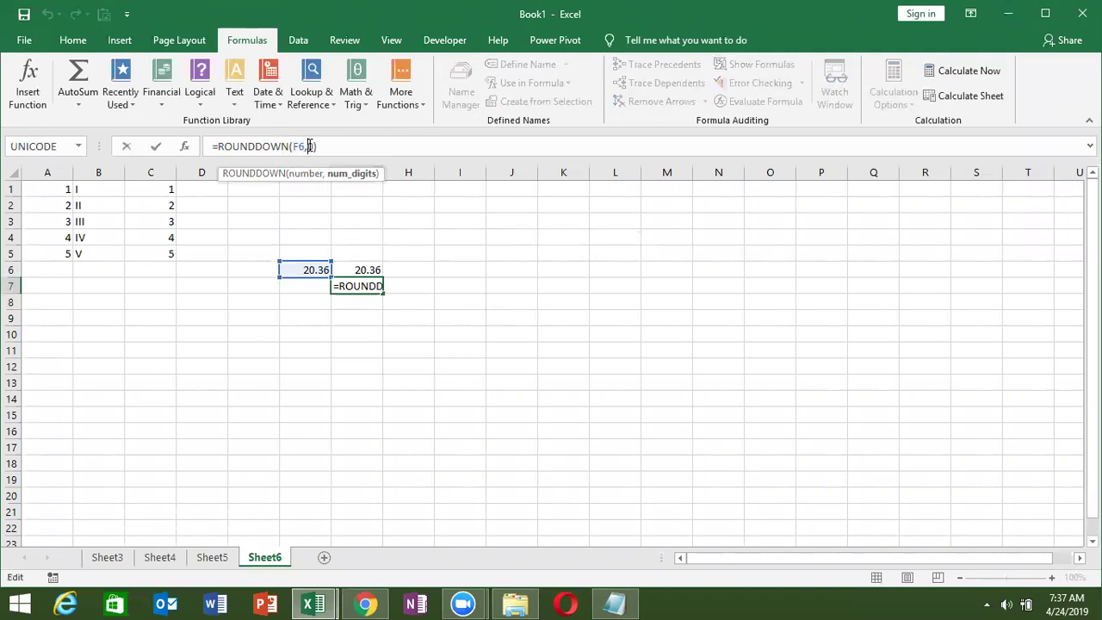
key(Delete)
text(2)
key(Return)
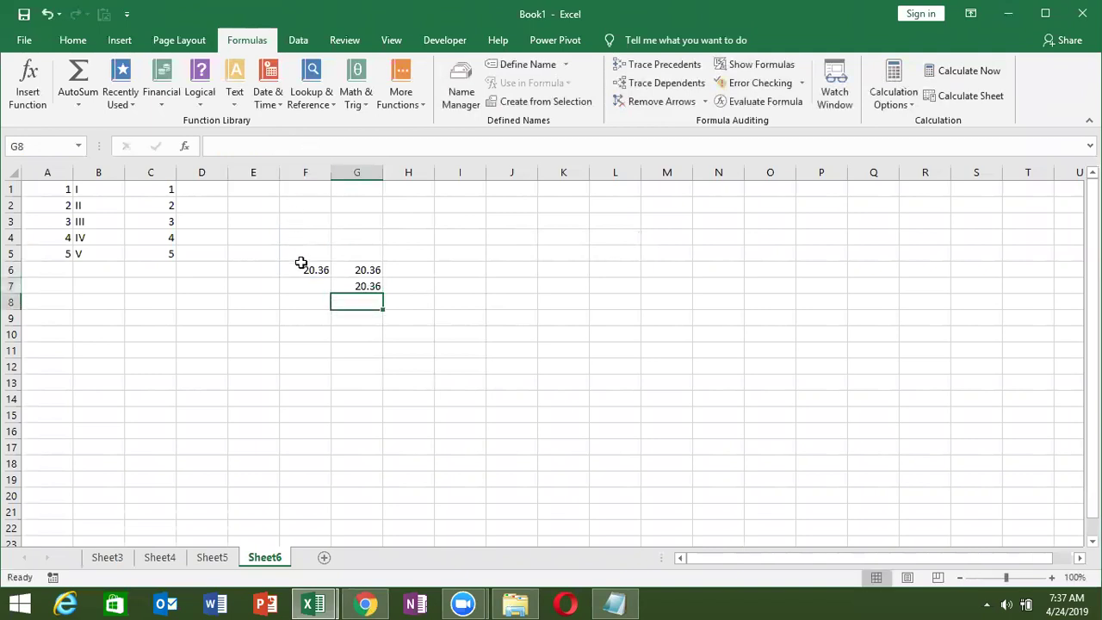
Step: Replace F6's value with 85.36478, so both results show 85.36
click(300, 262)
text(85.36478)
key(Return)
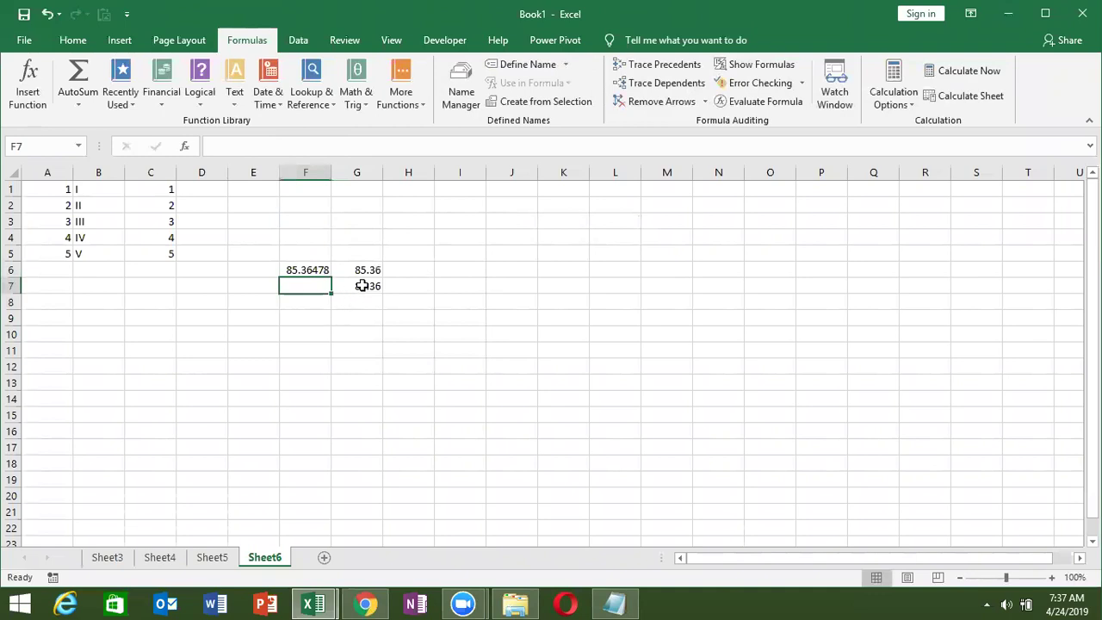
Step: Change F6 to 85.36778 and compare G6's 85.37 with G7's rounded-down result
click(362, 286)
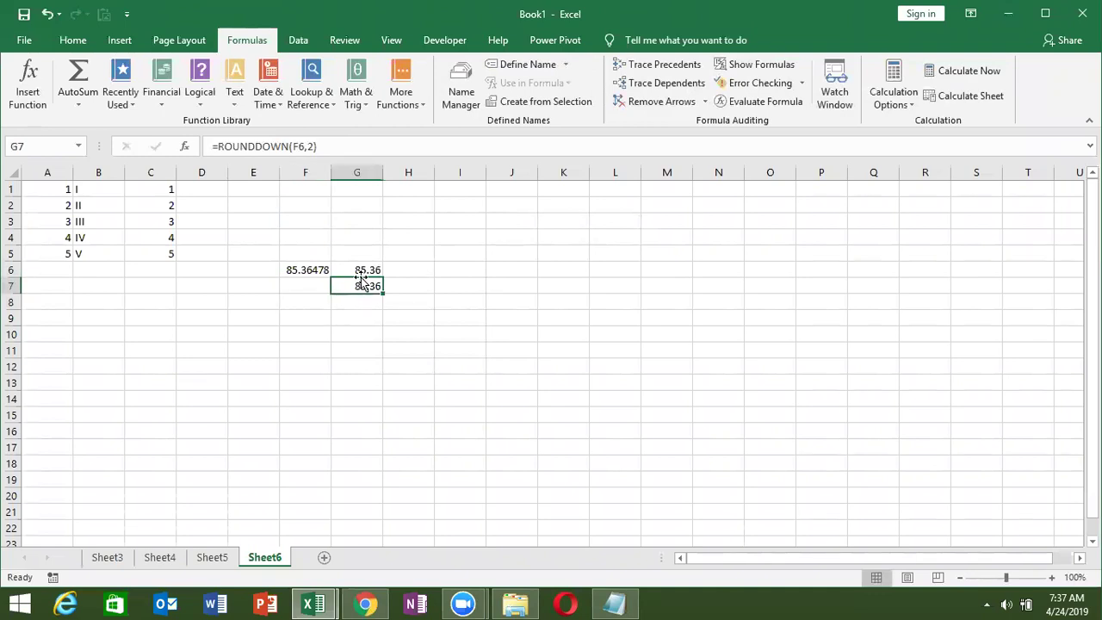
click(358, 270)
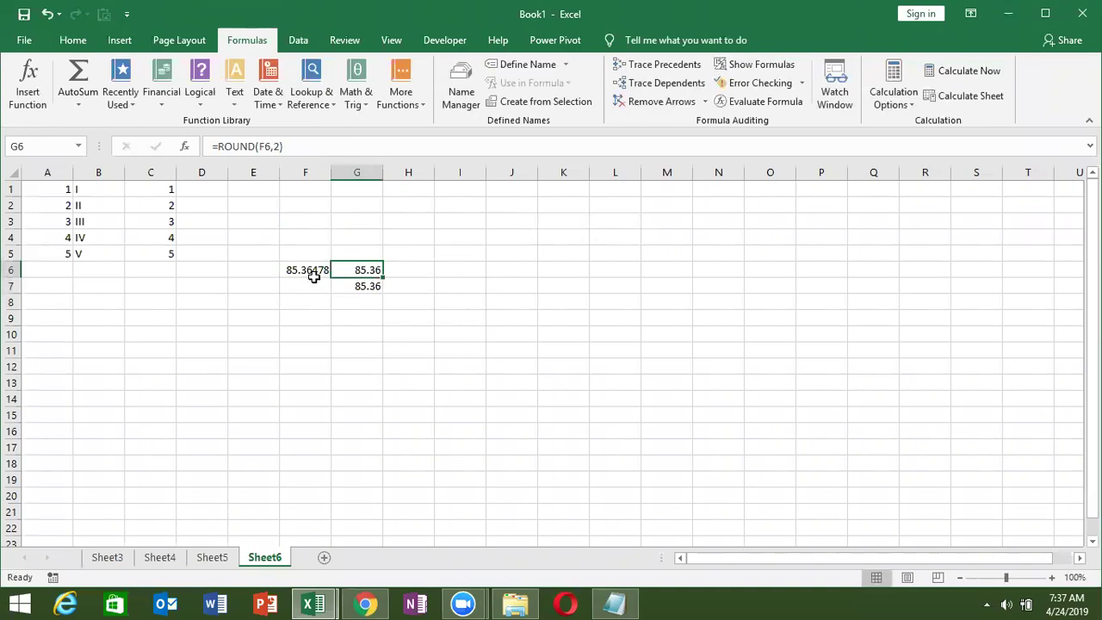
double_click(317, 271)
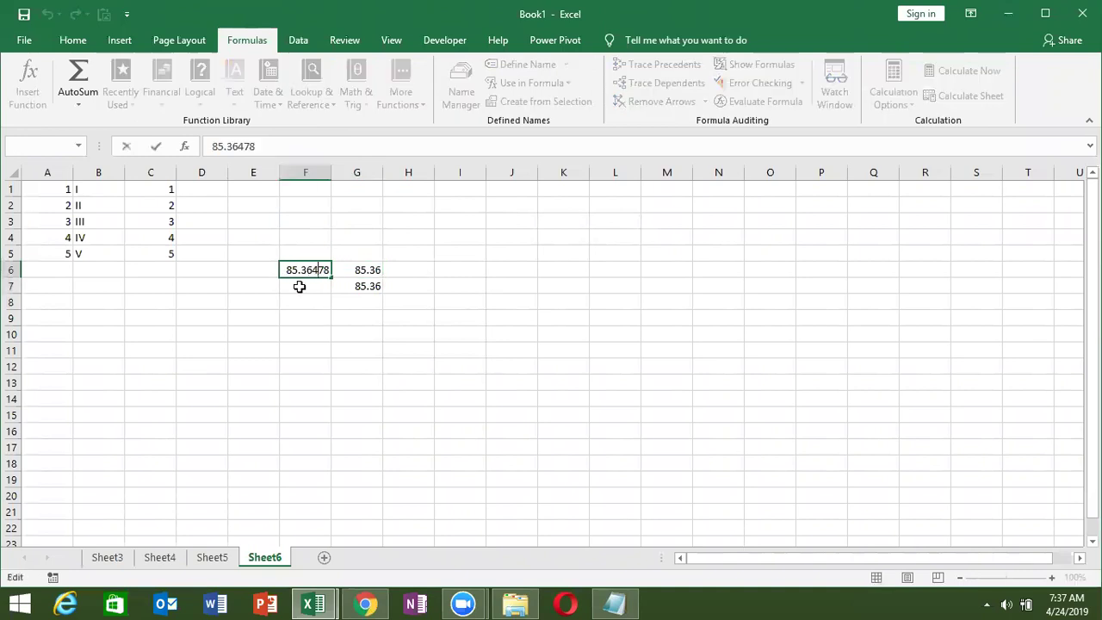
text(7)
key(Return)
click(371, 271)
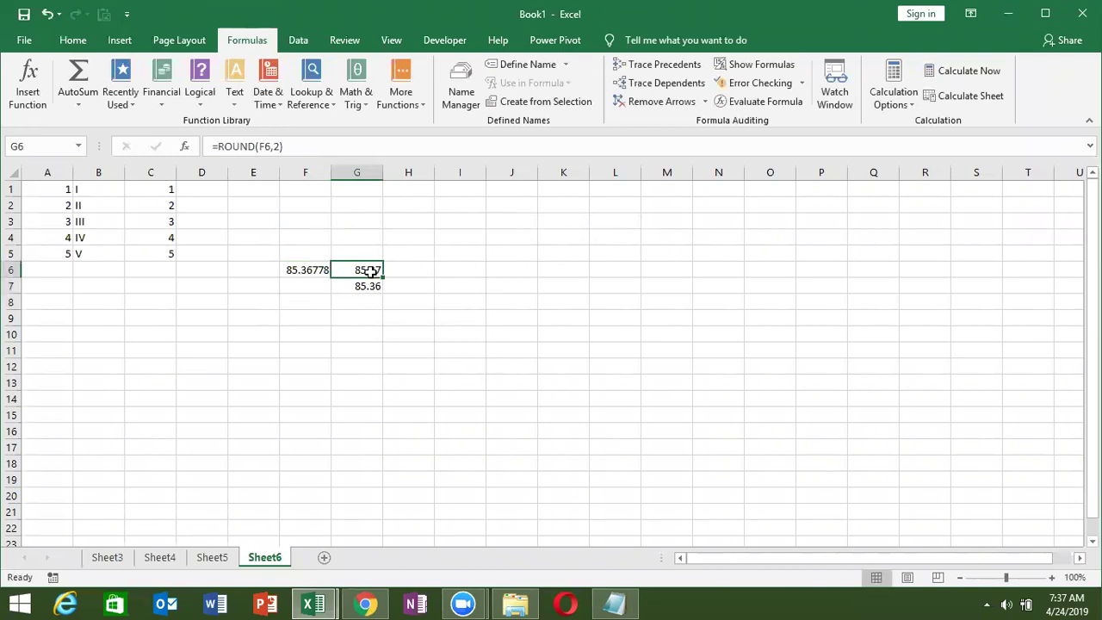
click(366, 286)
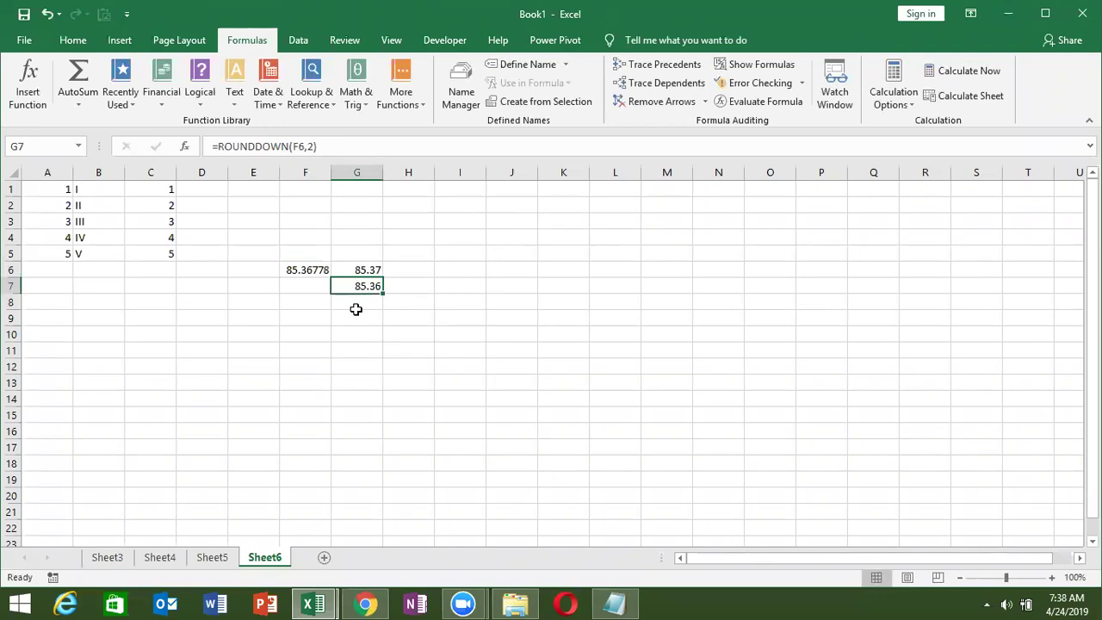
Step: Set G7's ROUNDDOWN and G6's ROUND back to 0 decimal places
click(313, 147)
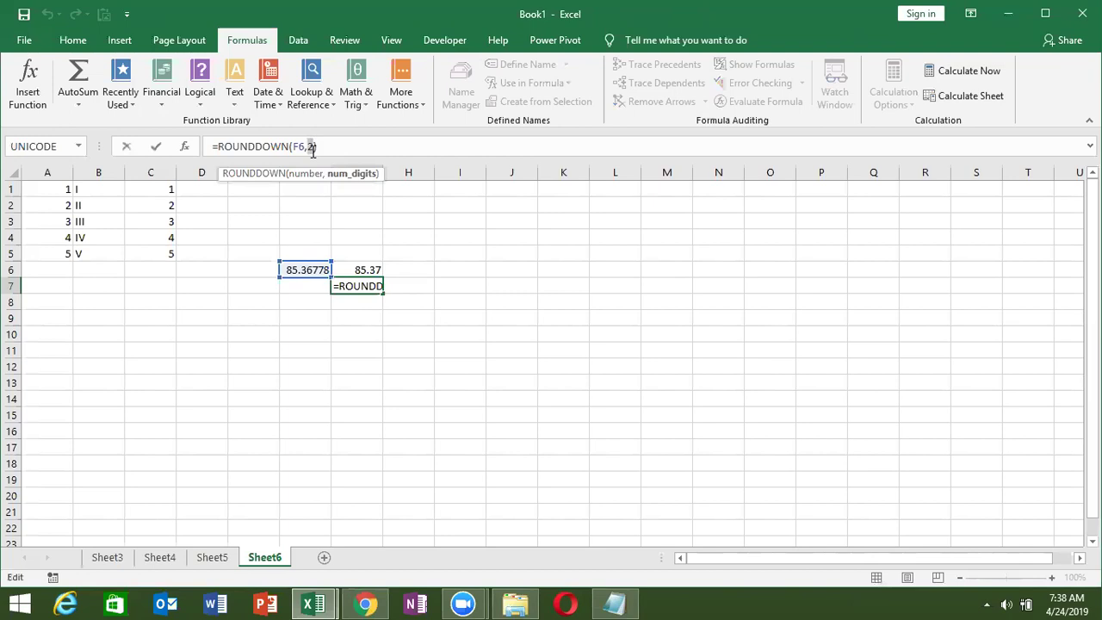
text())
key(Return)
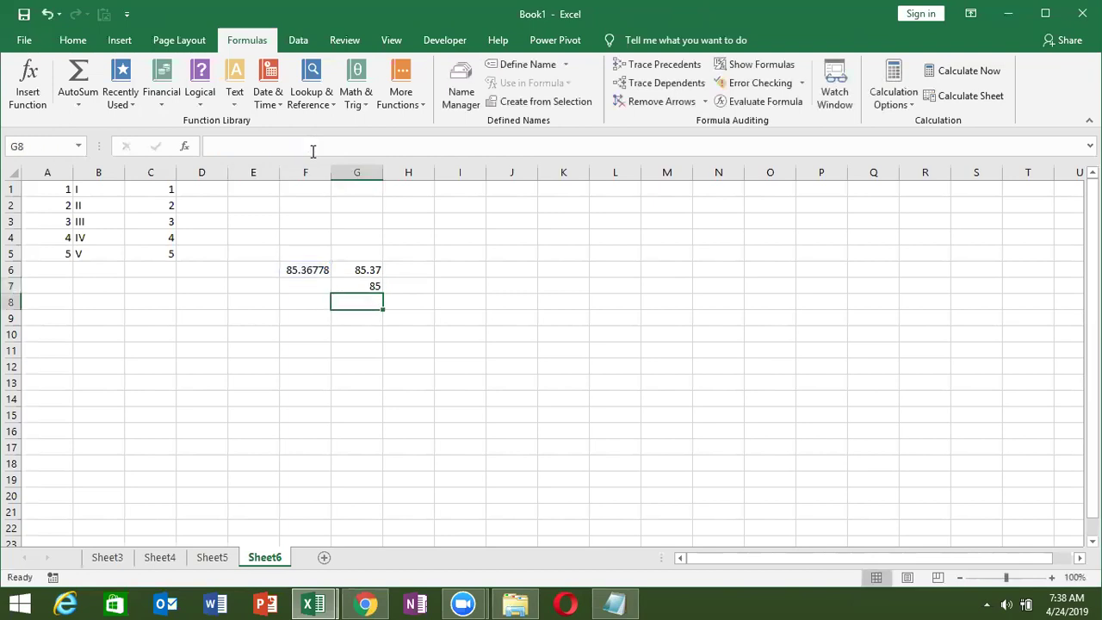
key(Up)
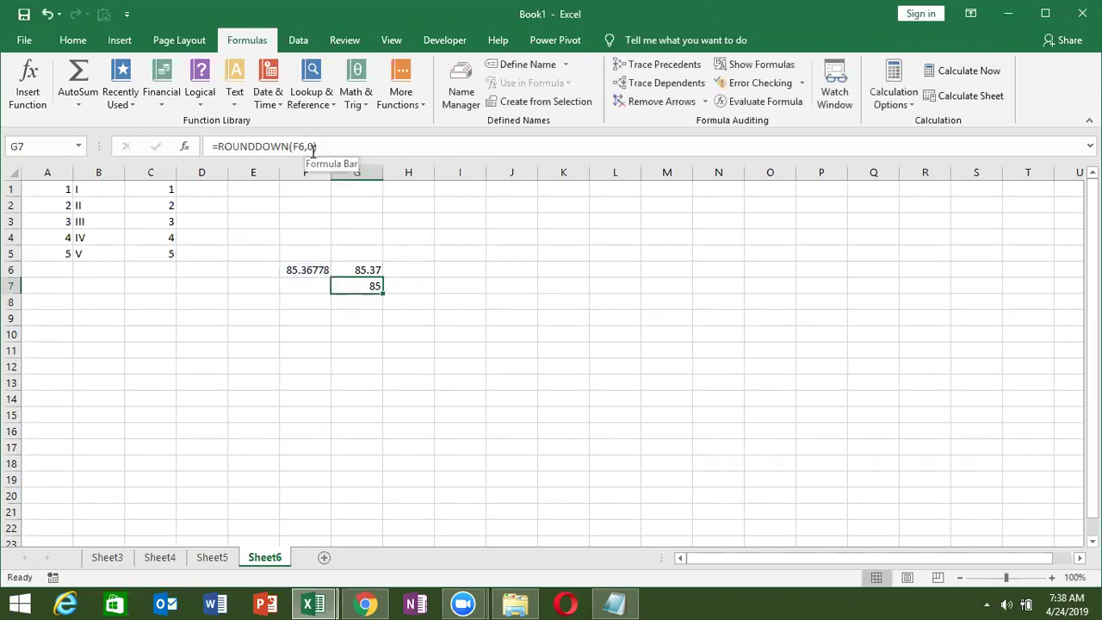
key(Up)
click(276, 149)
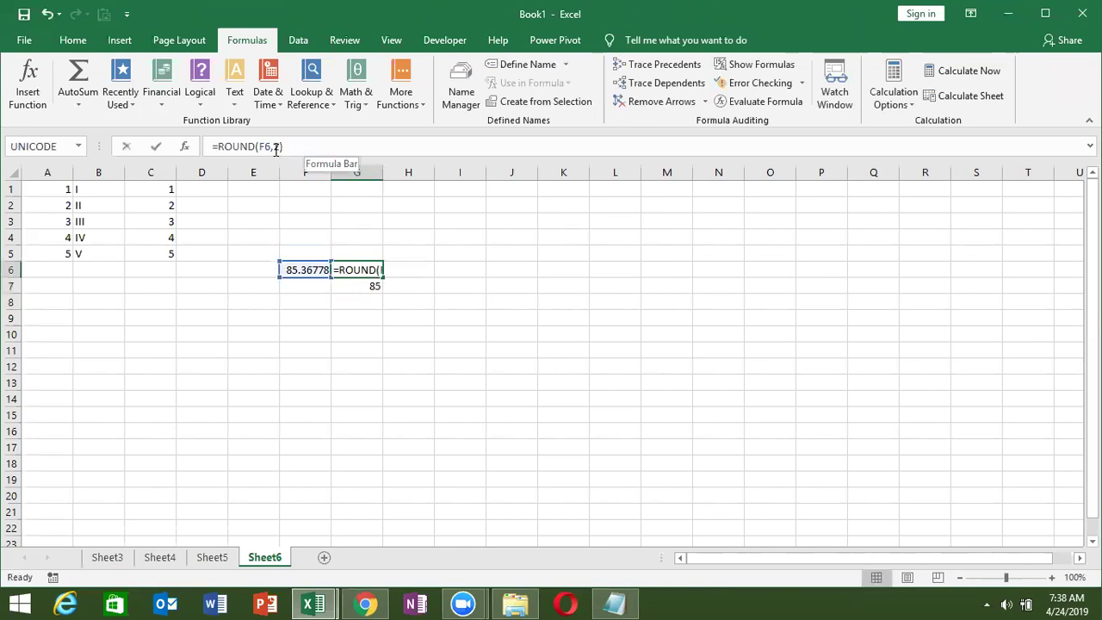
text(0)
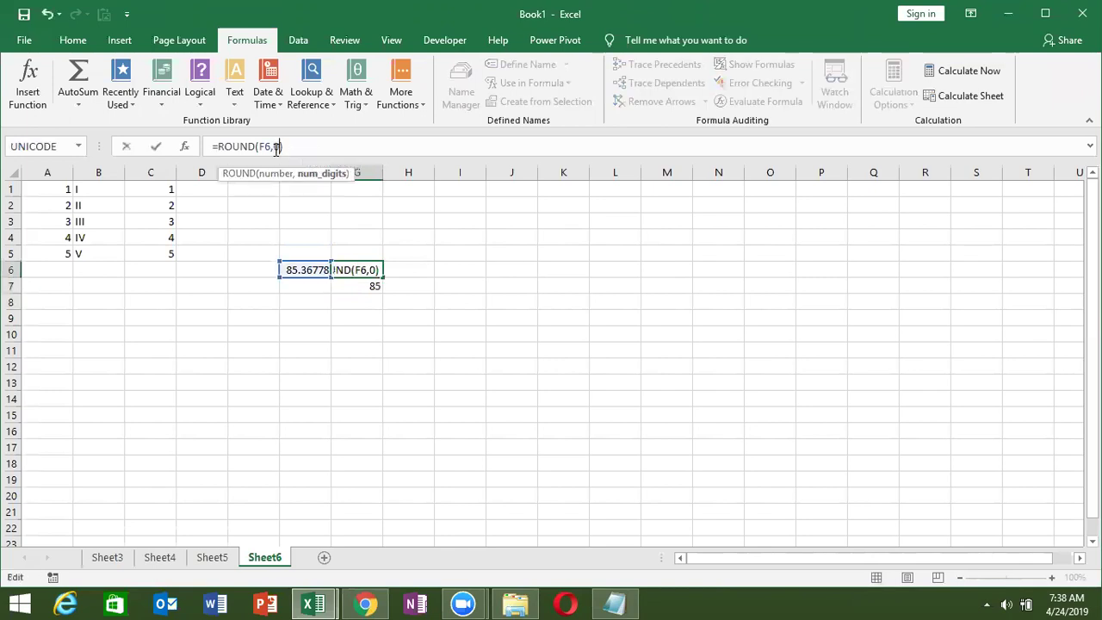
key(Return)
Step: Change F6 to 85.56778 so G6 shows 86 and G7 shows 85
key(Up)
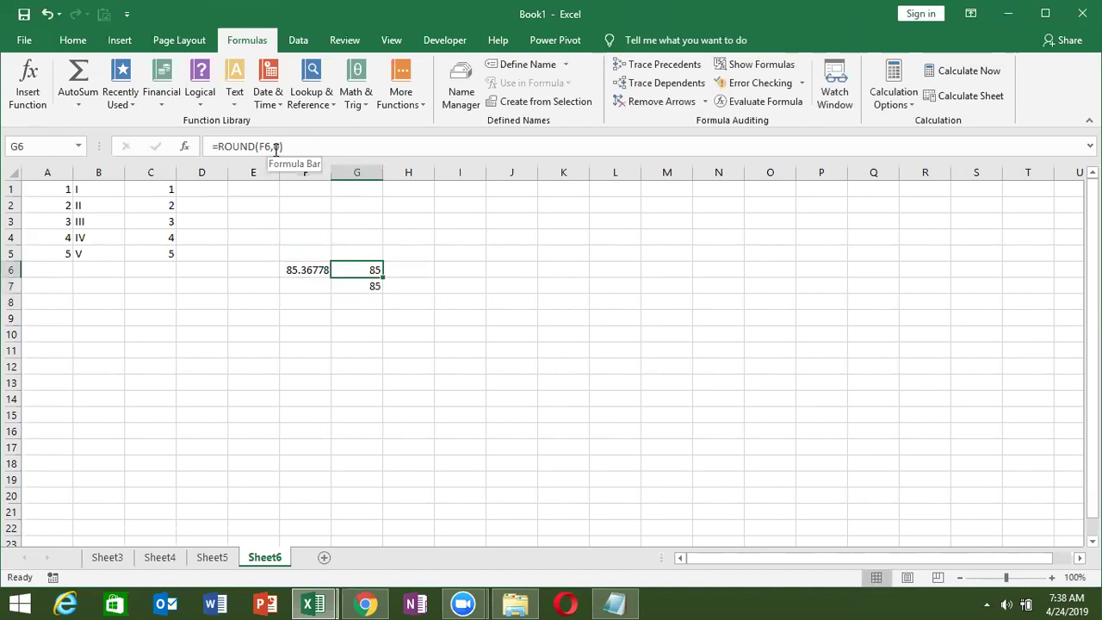
key(Left)
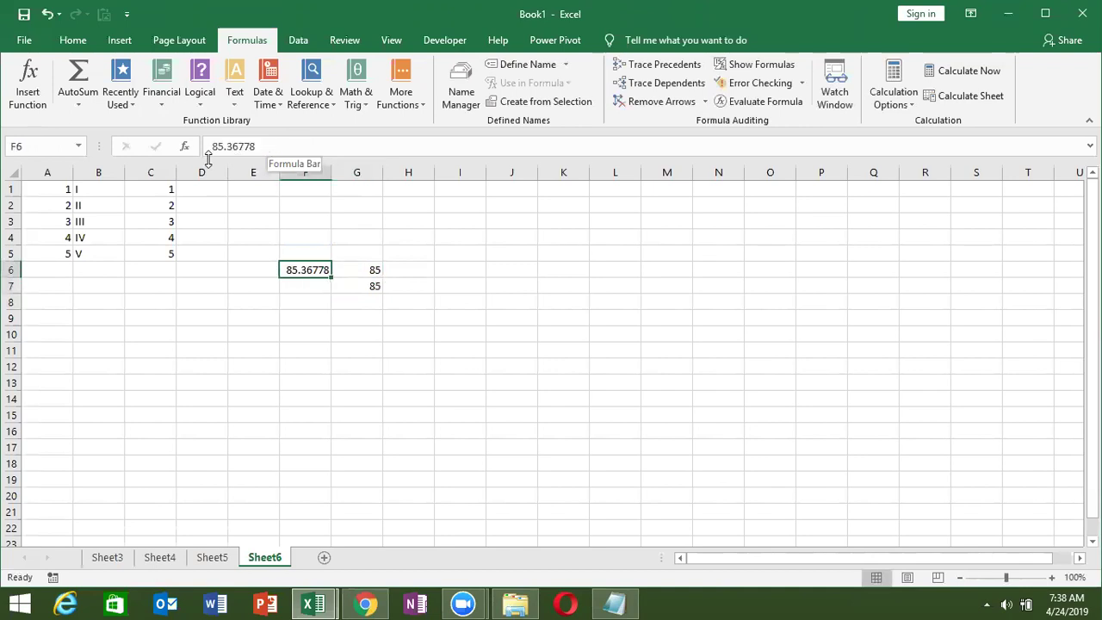
click(232, 147)
key(BackSpace)
text(5)
key(Return)
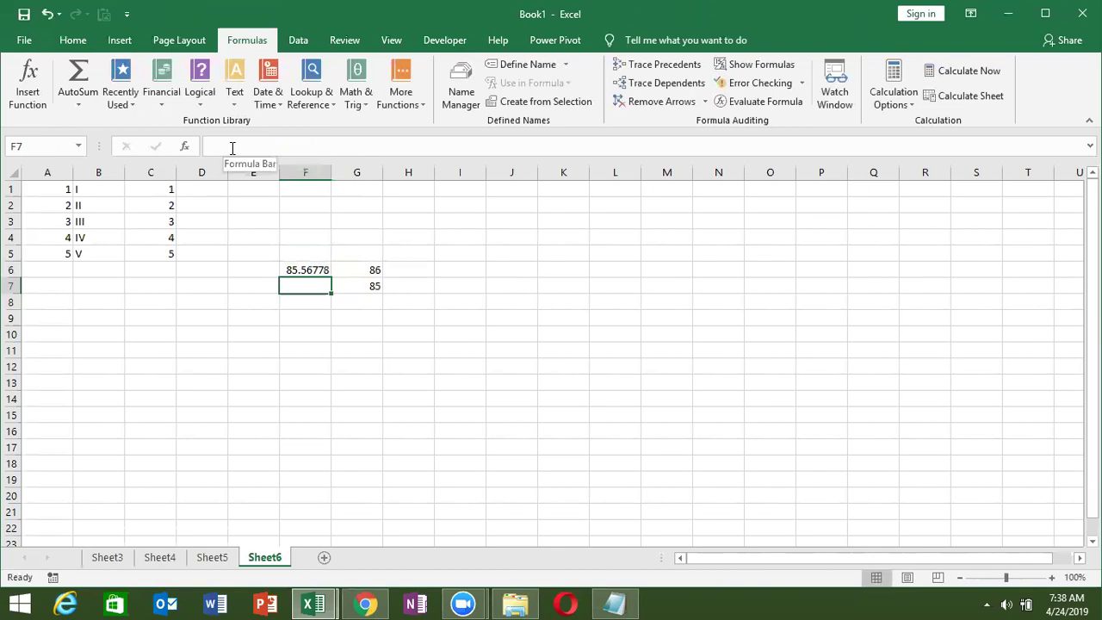
Step: Enter =ROUNDUP(F6,0) in G8
key(Down)
key(Right)
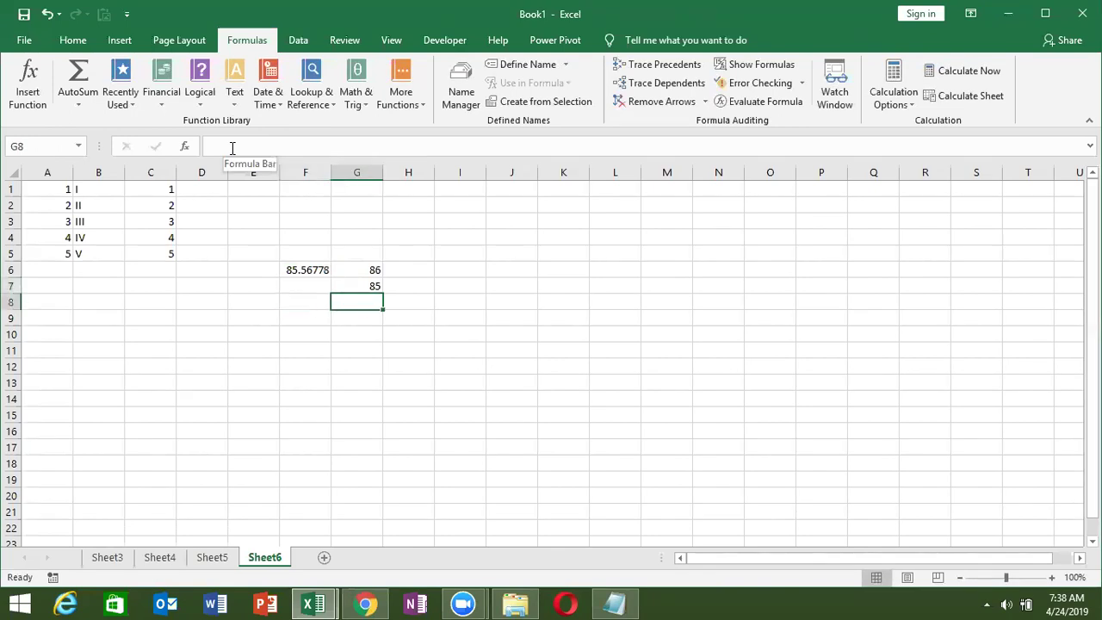
text(=ro)
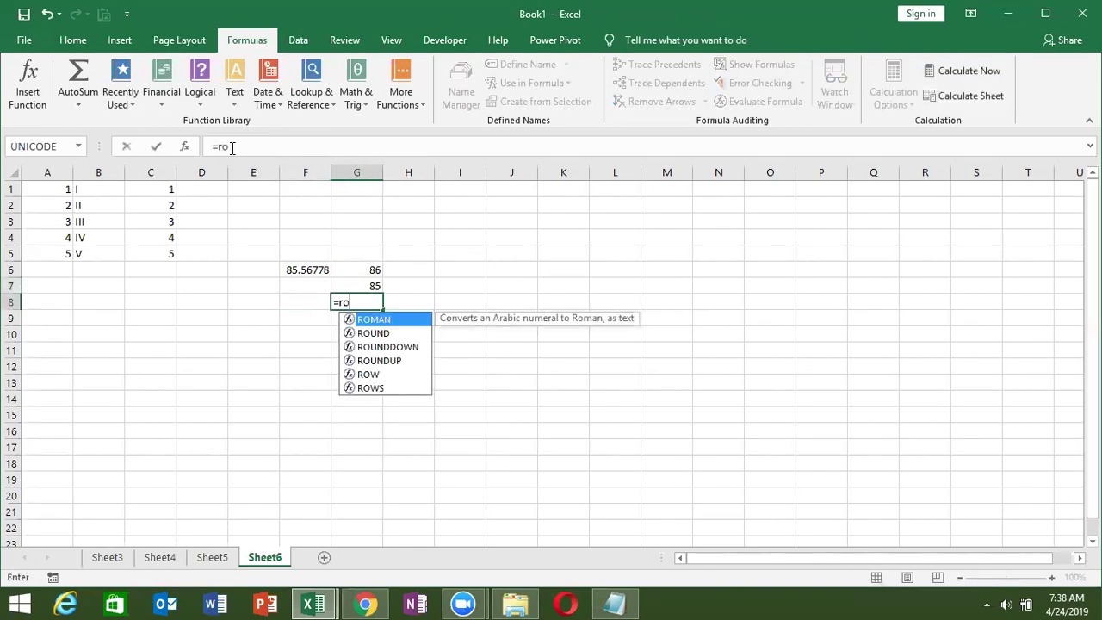
text(u)
key(Down)
key(Down)
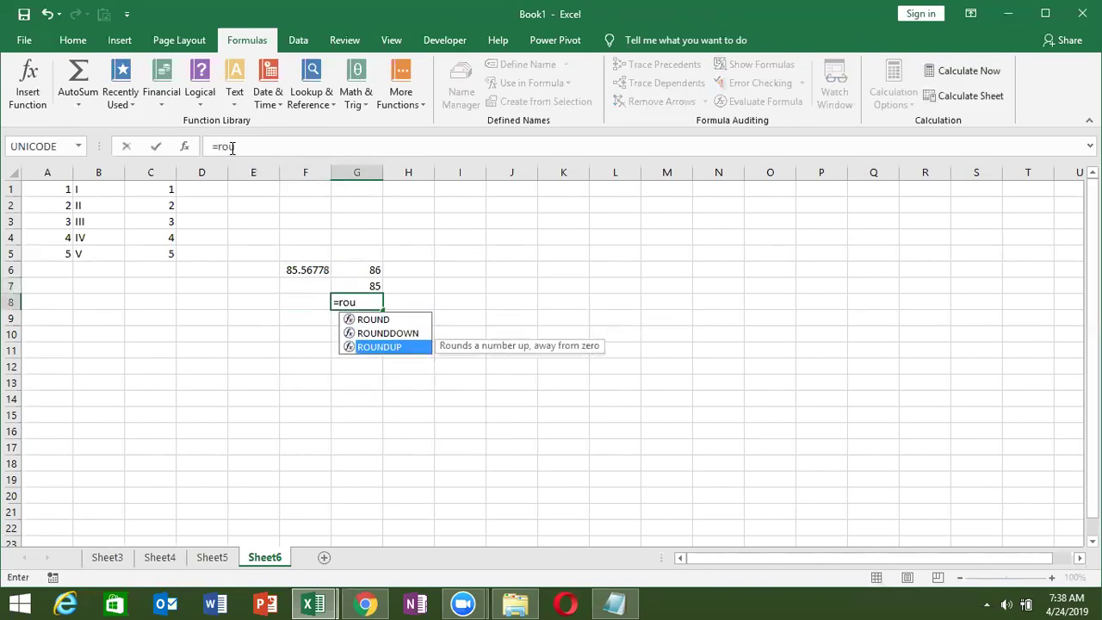
key(Tab)
key(Left)
key(Up)
key(Up)
text(,0)
key(Return)
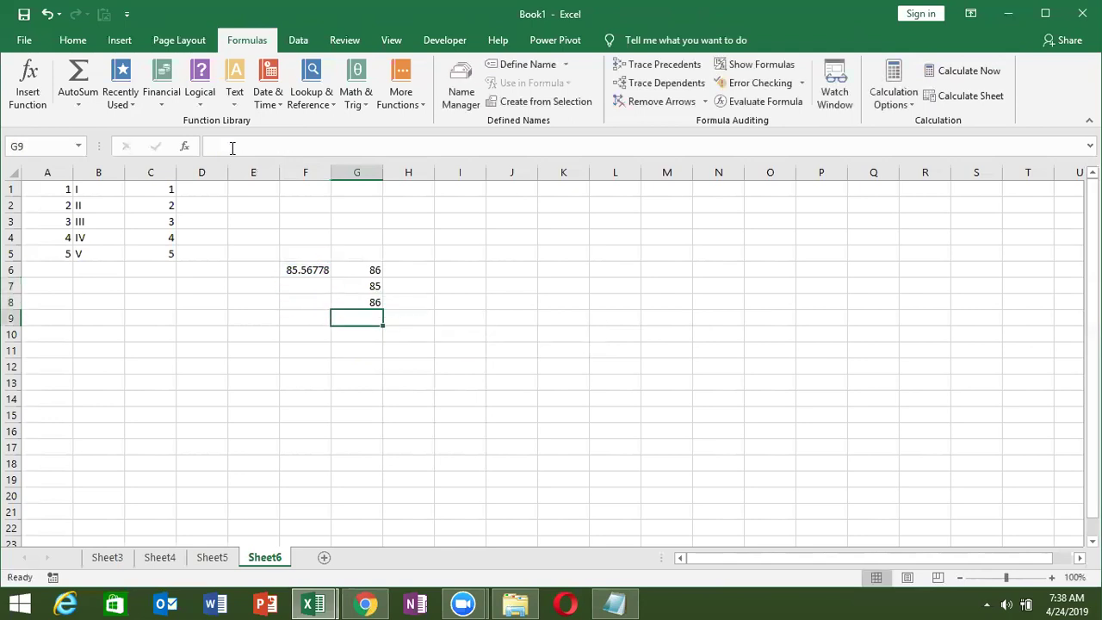
Step: Change F6 to 85.01 and compare the ROUND, ROUNDDOWN and ROUNDUP formulas in G6–G8
key(Up)
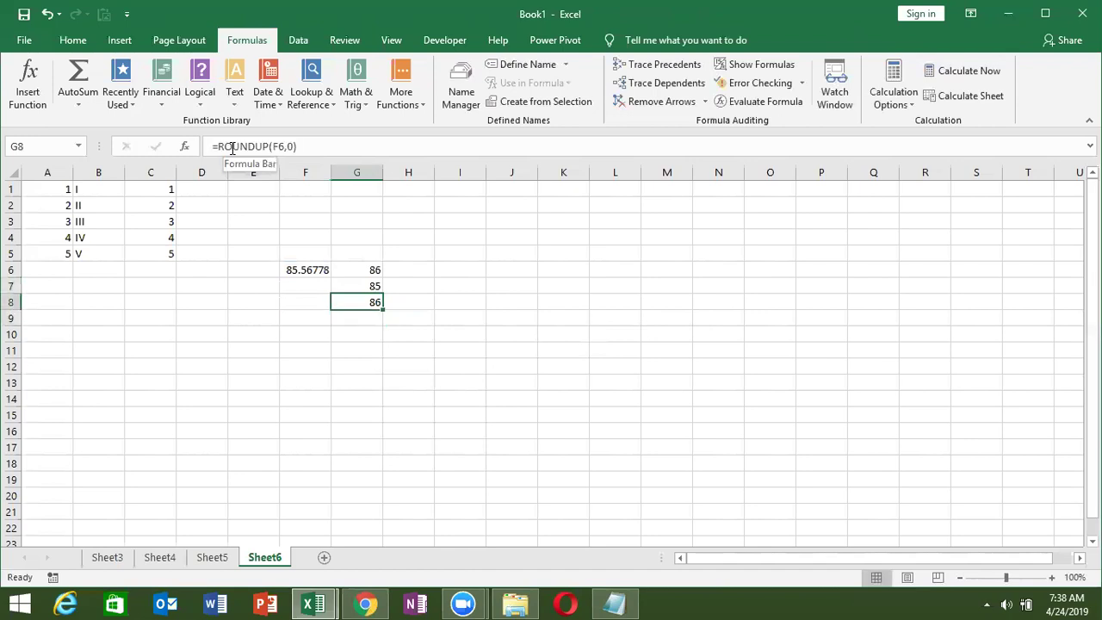
key(Up)
key(Up)
key(Left)
text(85.01)
key(Return)
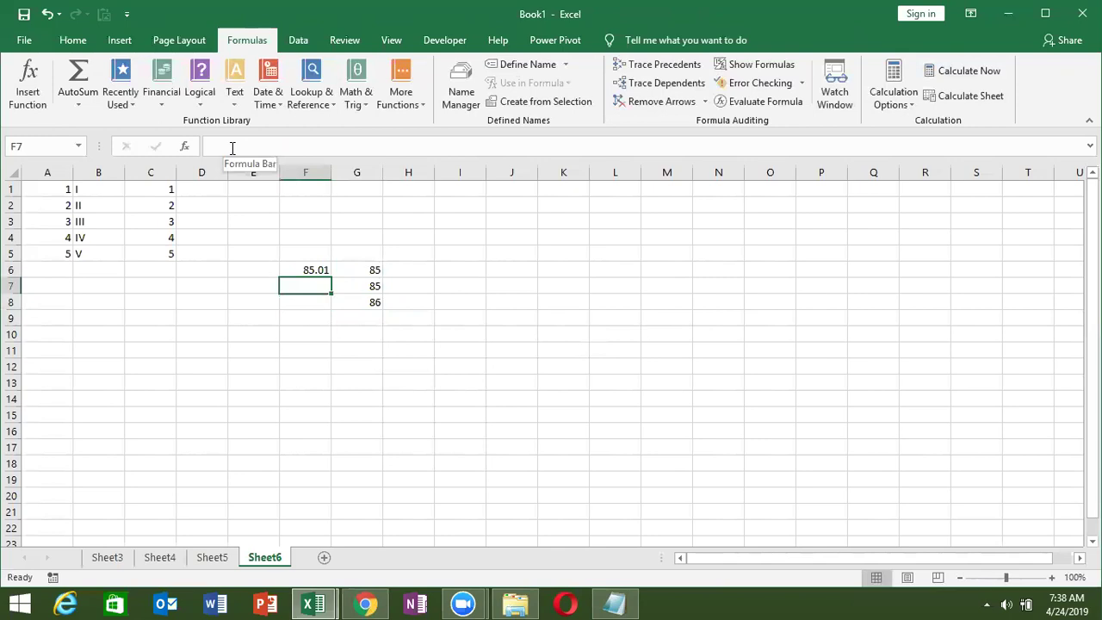
key(Up)
key(Right)
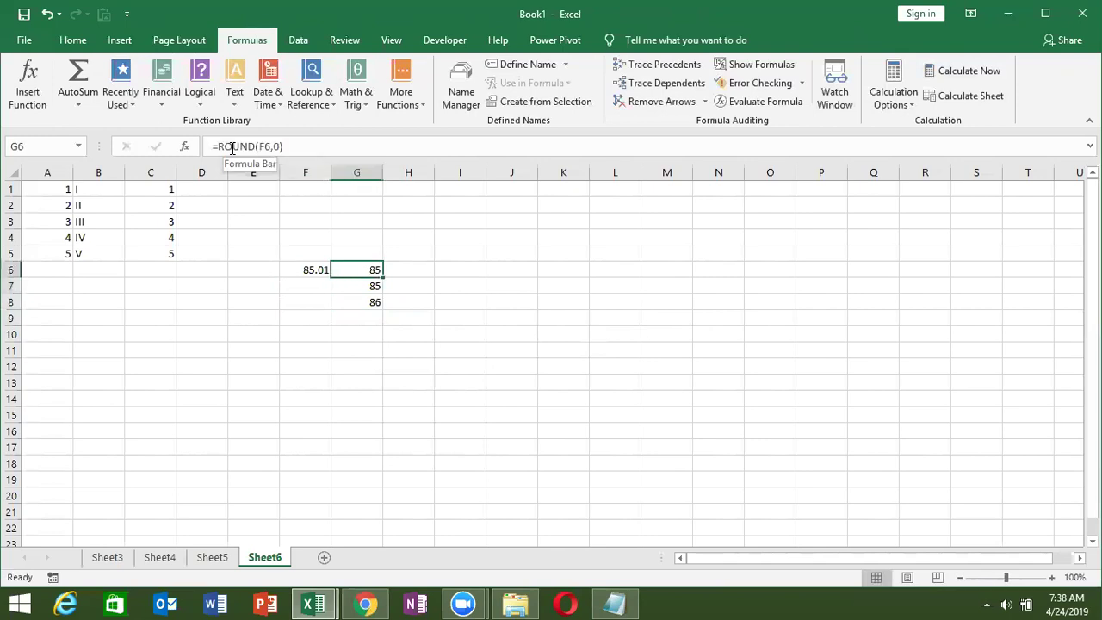
key(Down)
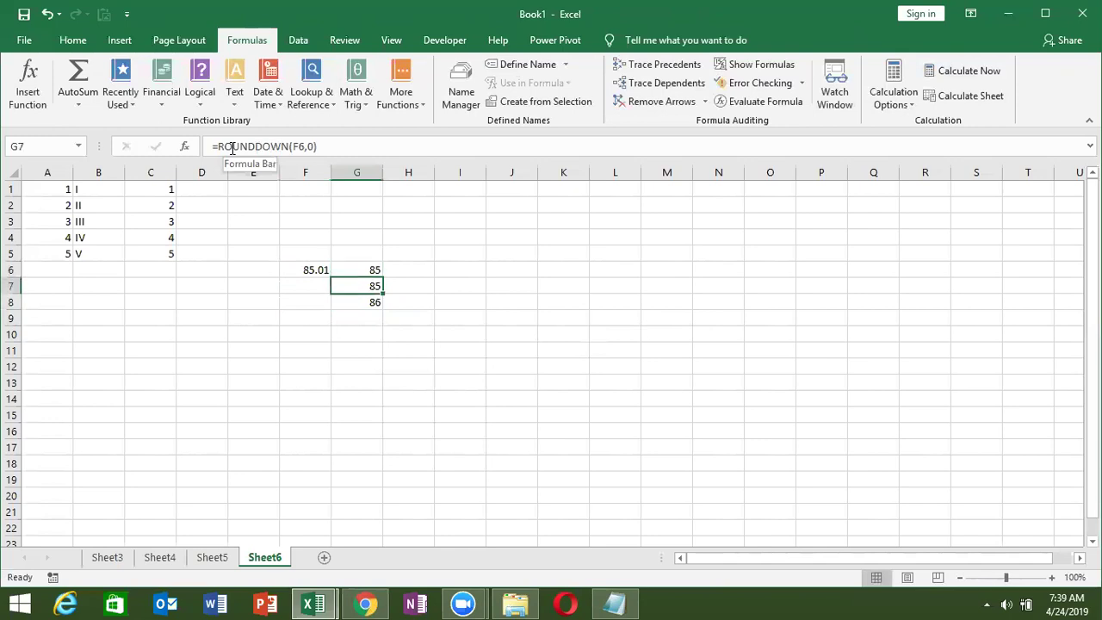
key(Down)
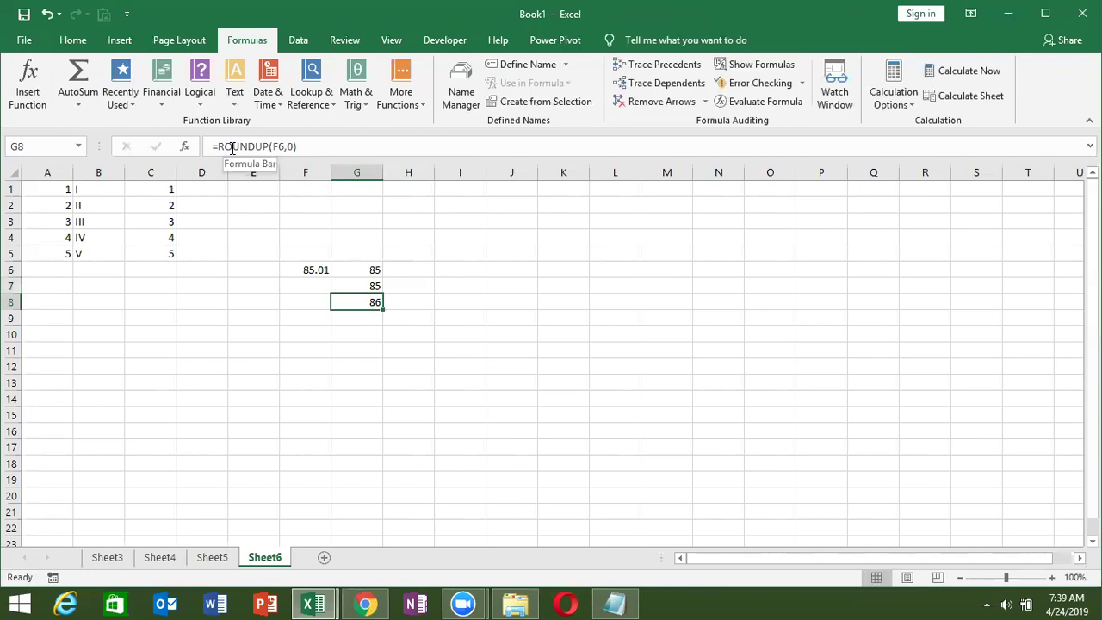
click(354, 318)
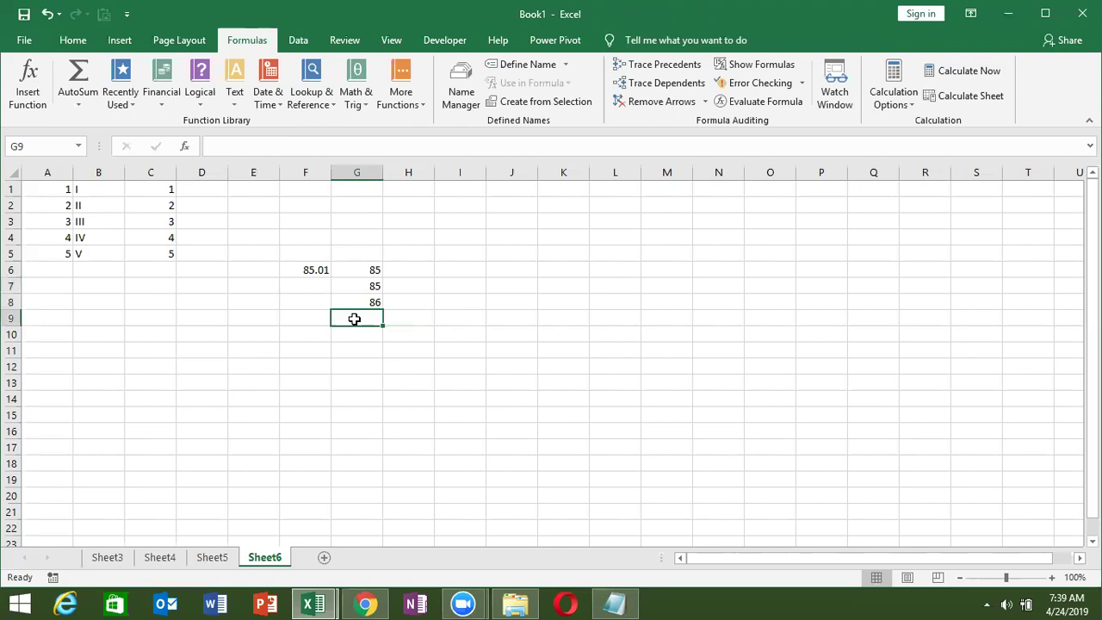
Step: Enter 18324 in cell E10
key(Down)
key(Left)
key(Left)
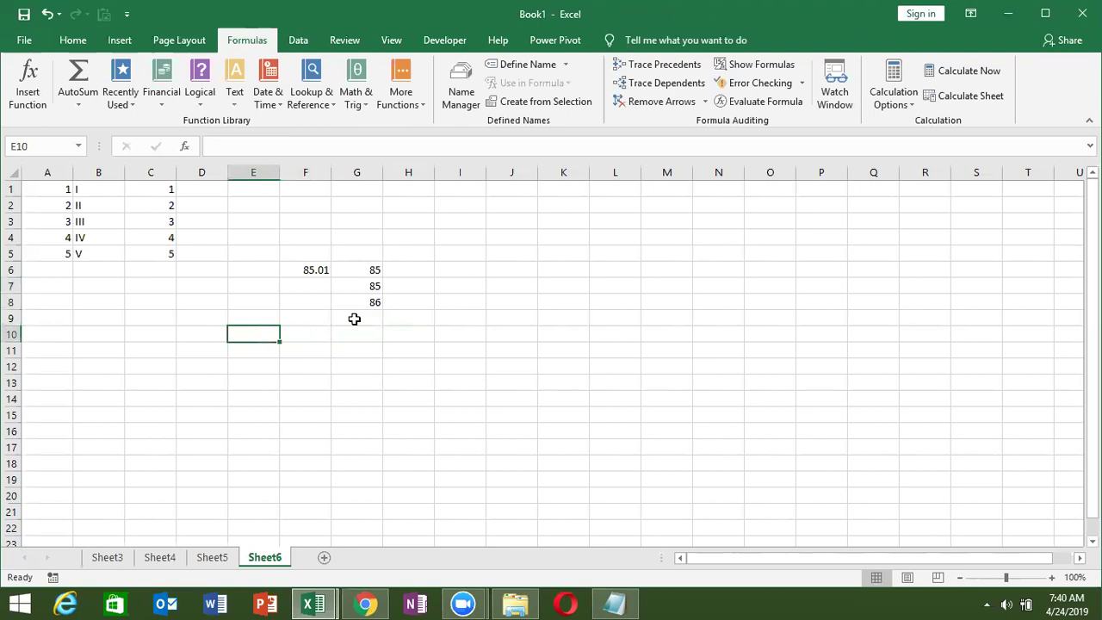
text(183)
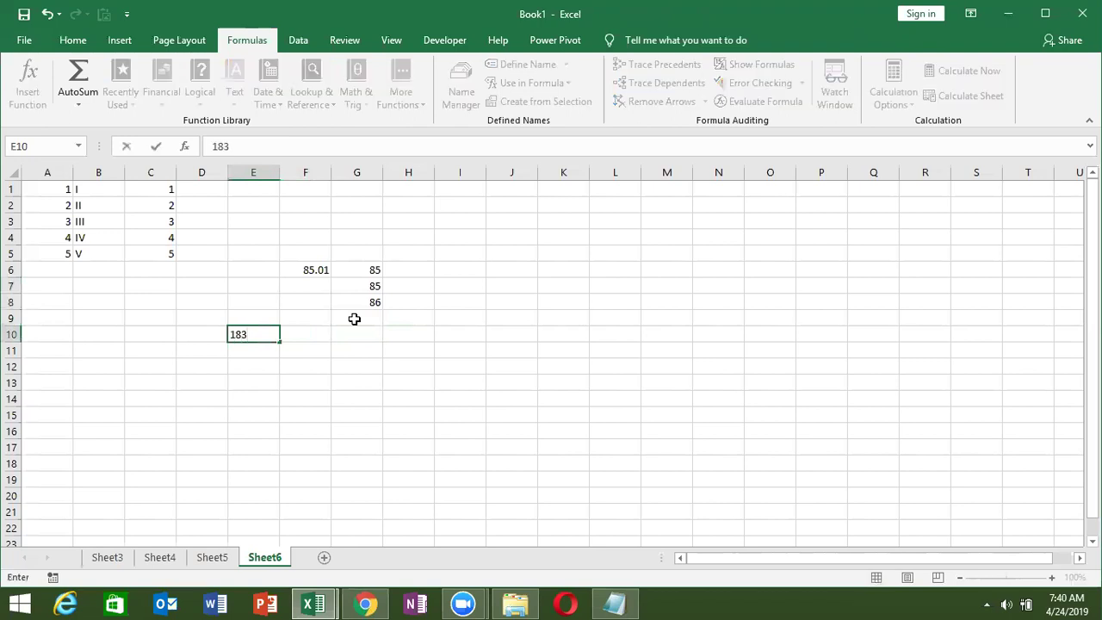
text(24)
key(Return)
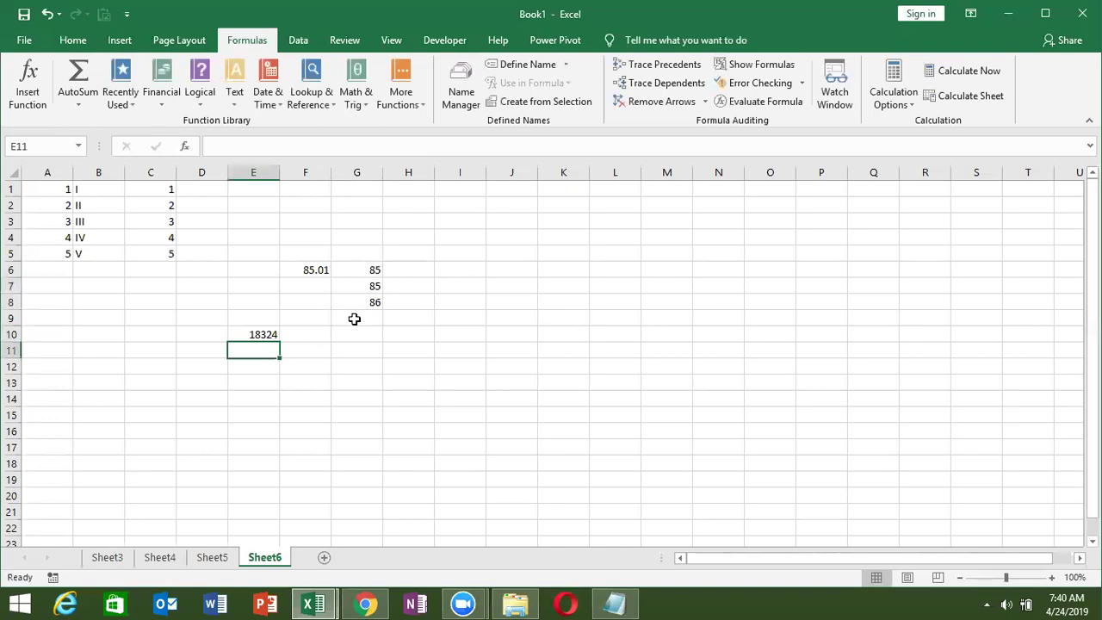
Step: Enter =CEILING(E10,500) in F10, rounding 18324 up to 18500
key(Up)
key(Right)
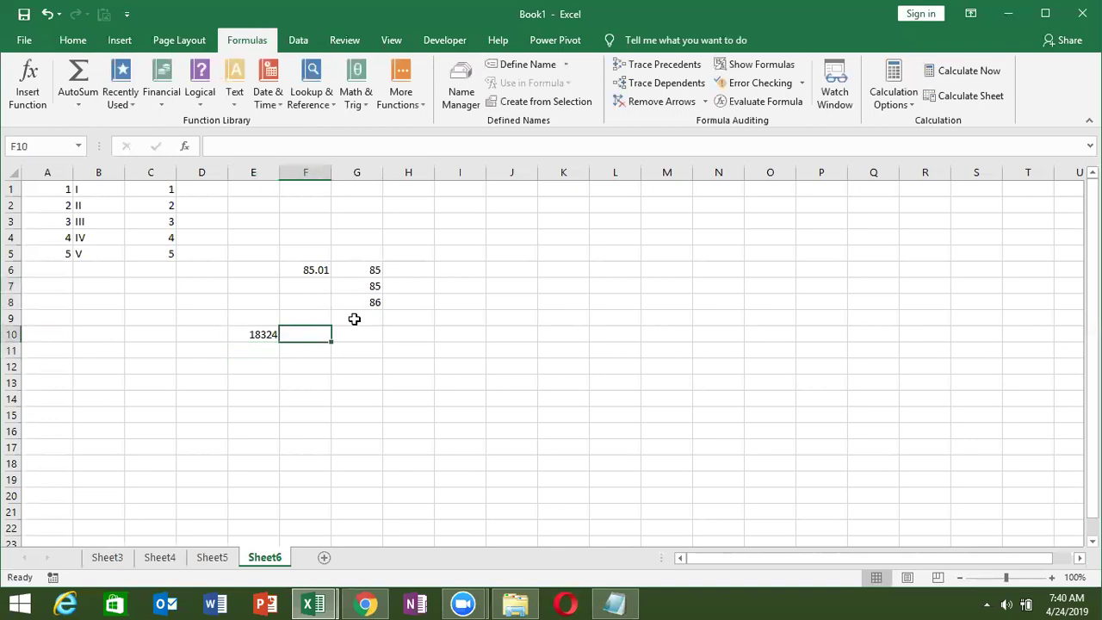
text(=ce)
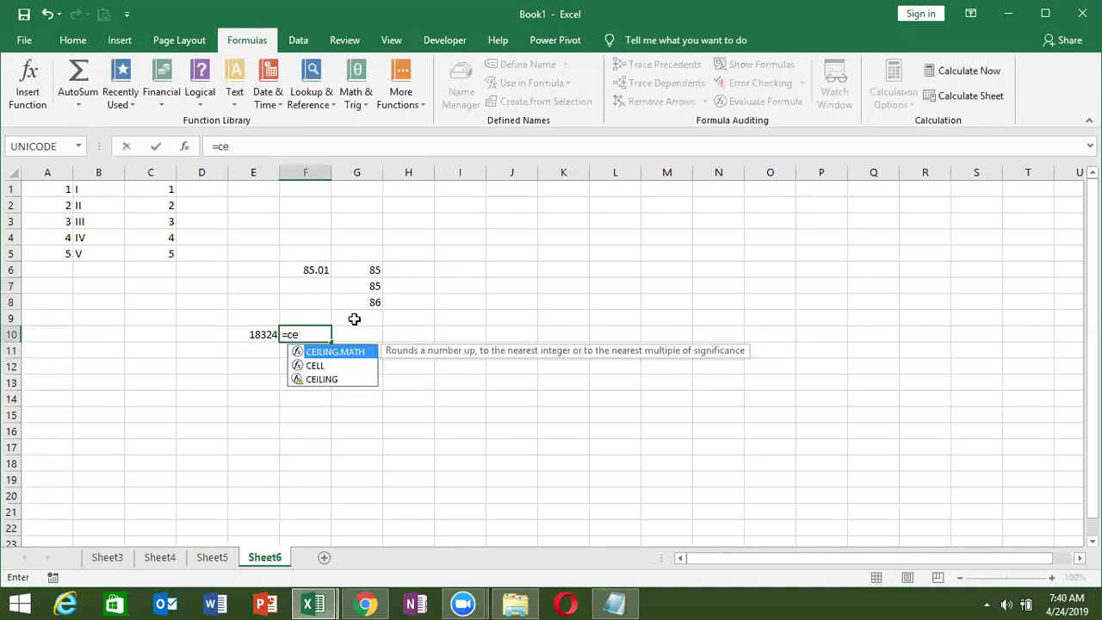
key(Down)
key(Down)
key(Tab)
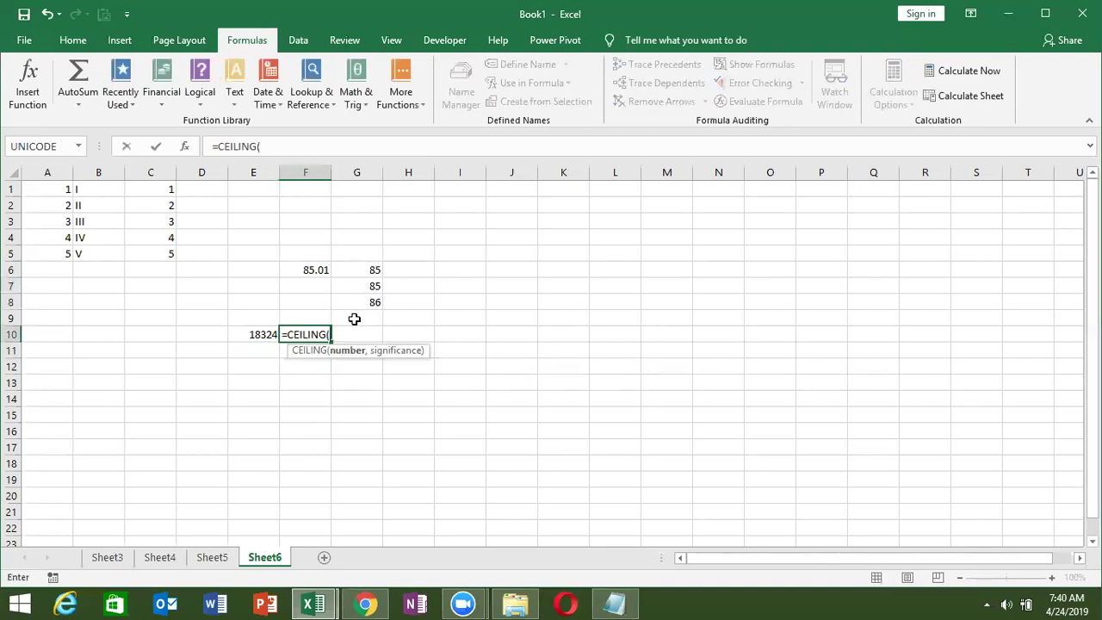
key(Left)
text(,)
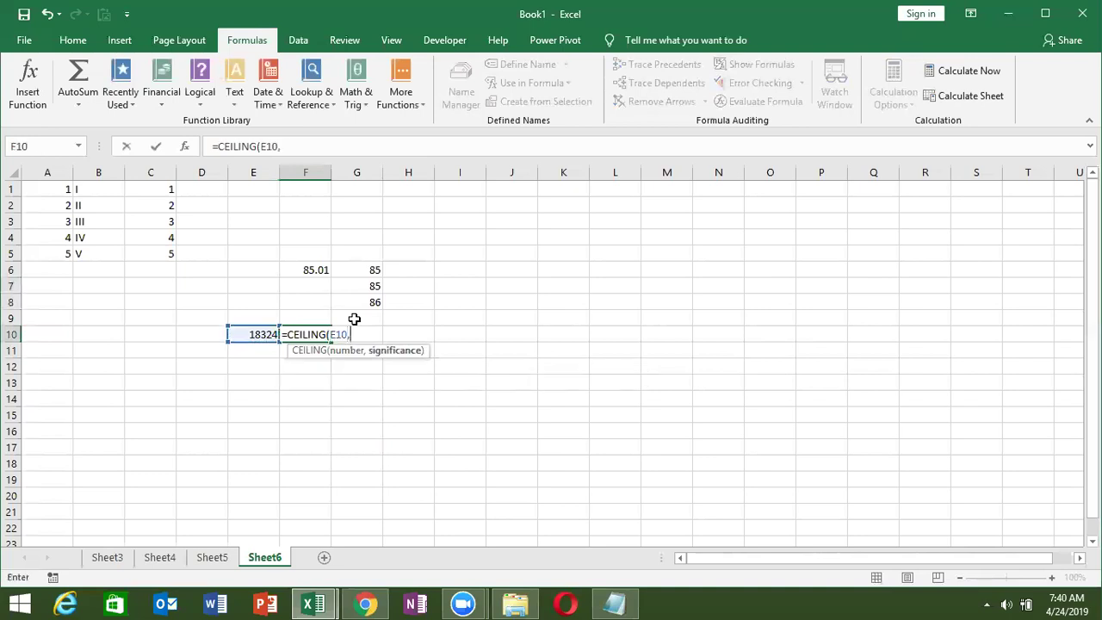
text(500)
key(Return)
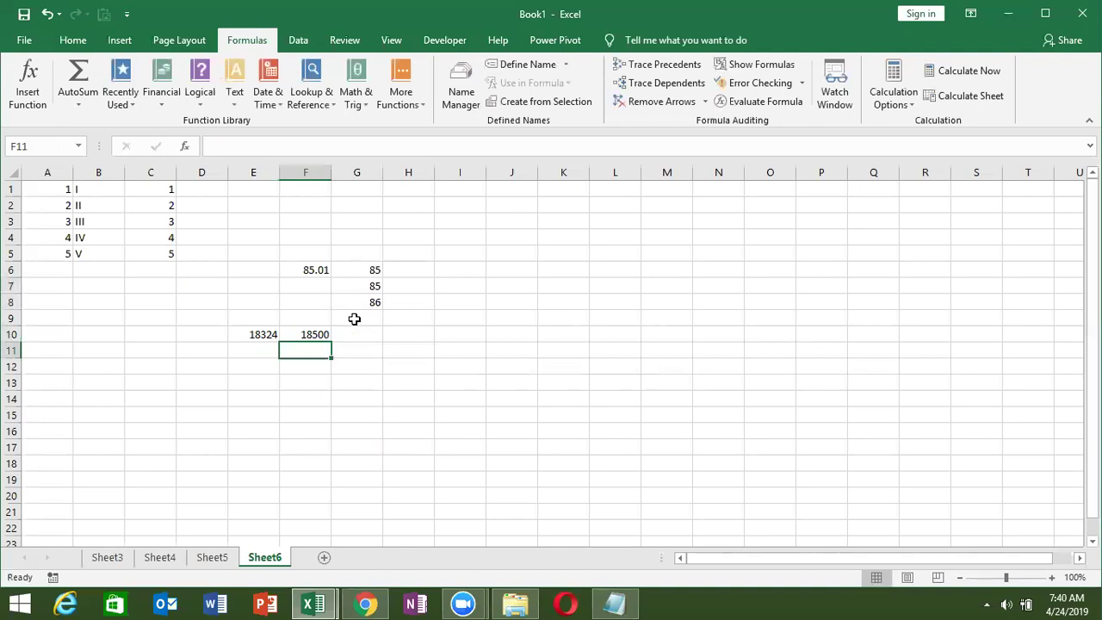
key(Up)
key(Right)
Step: Enter =FLOOR(E10,500) in G10, rounding 18324 down to 18000
text(fol)
key(BackSpace)
key(BackSpace)
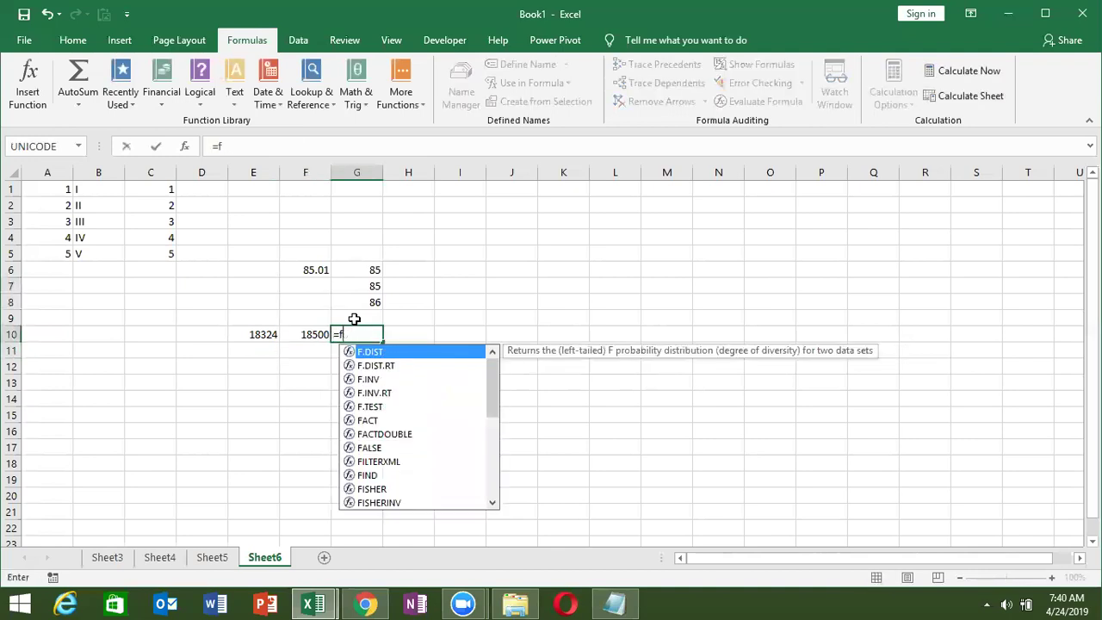
text(lo)
key(Down)
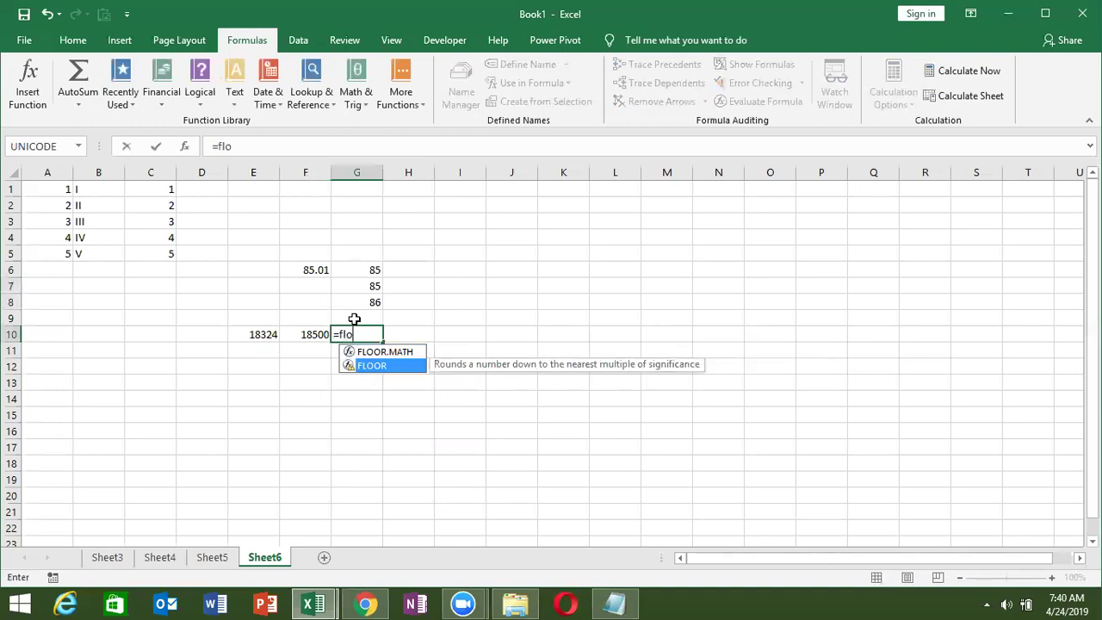
key(Tab)
key(Left)
key(Left)
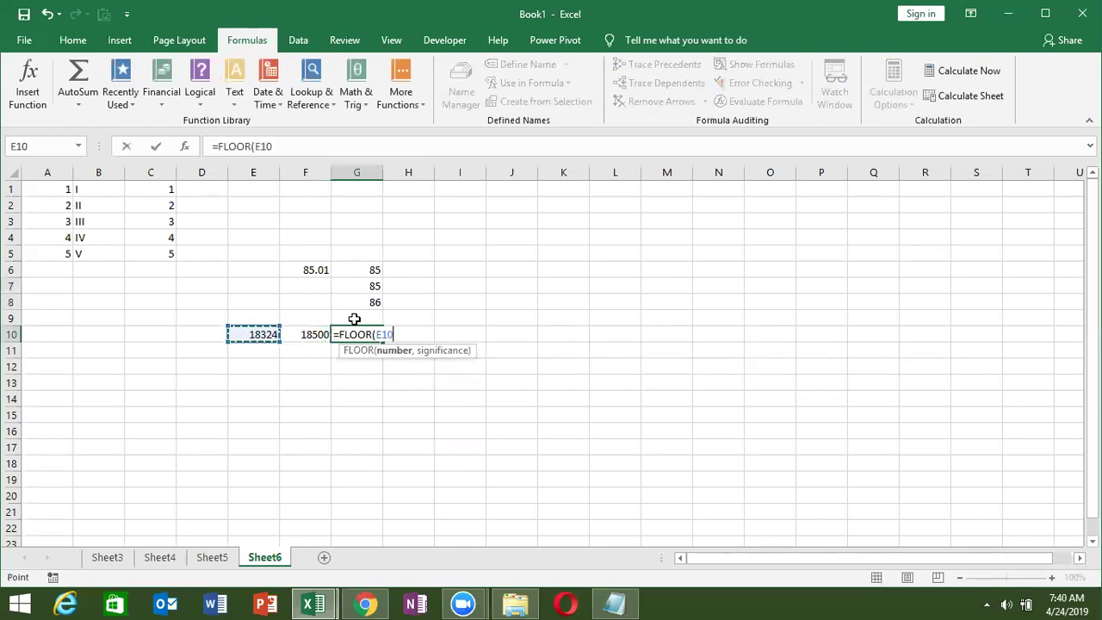
text(,50)
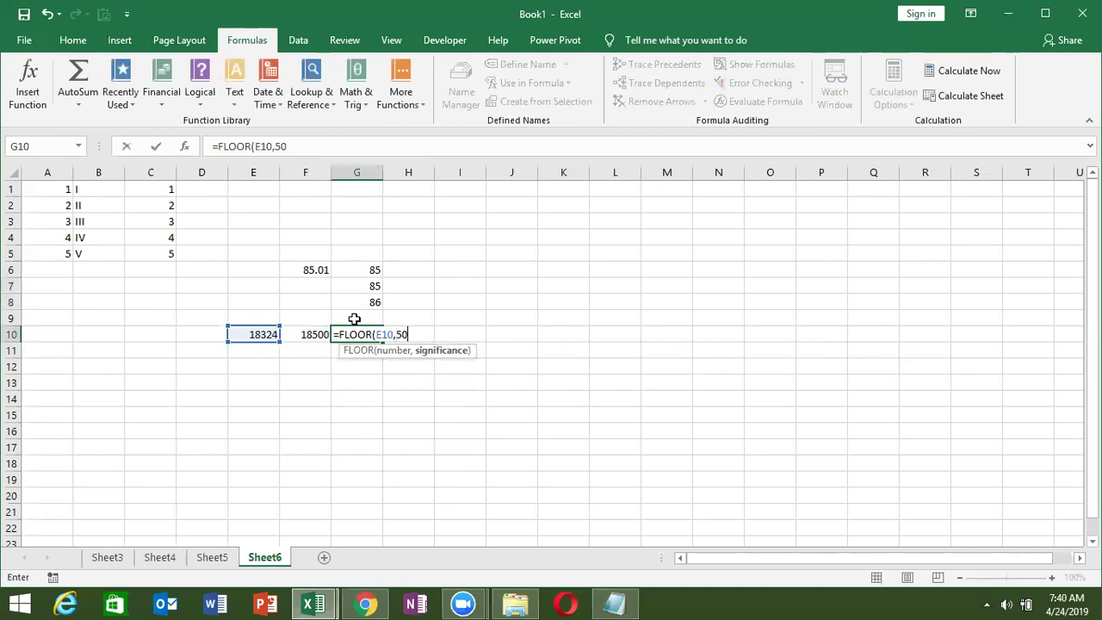
text(0)
key(Return)
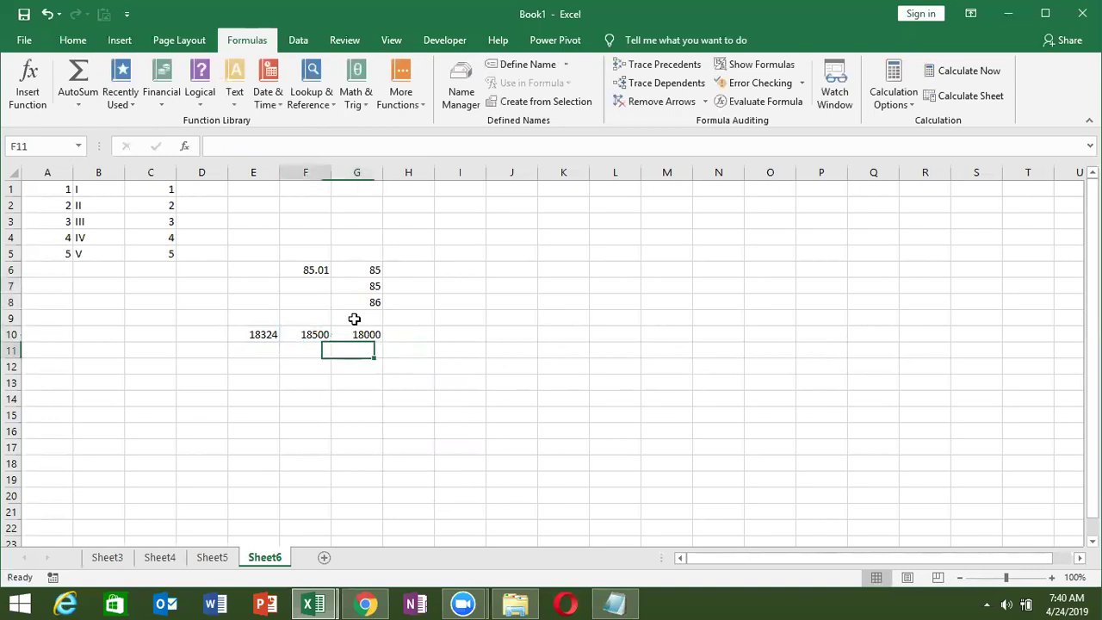
key(Left)
key(Left)
key(Down)
key(Left)
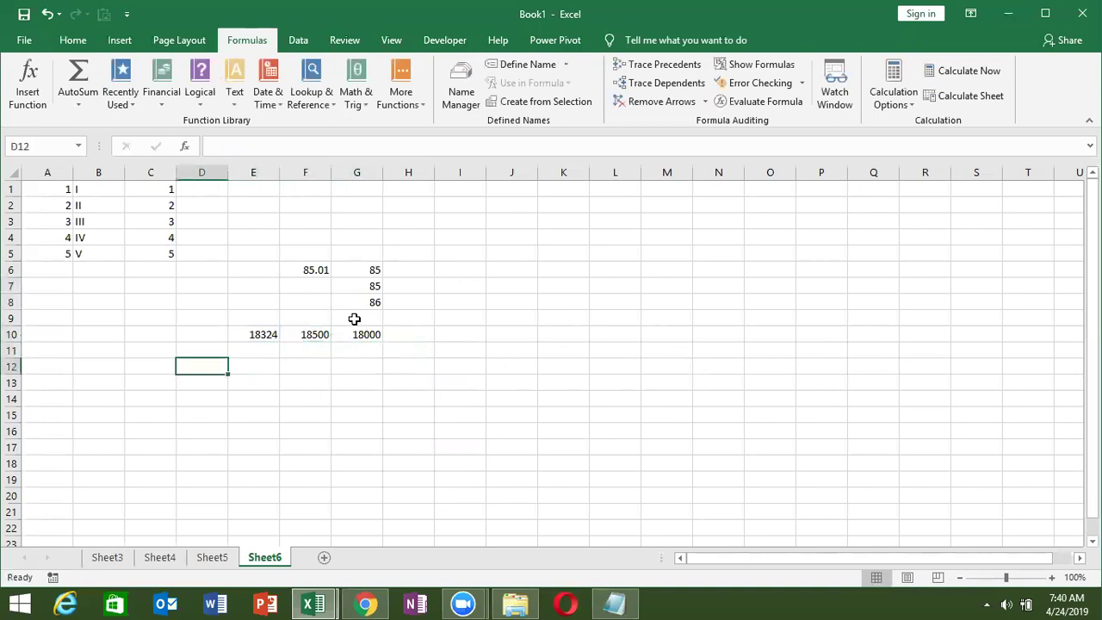
Step: Enter 12 in D12 and 5235 in E12
text(12)
key(Right)
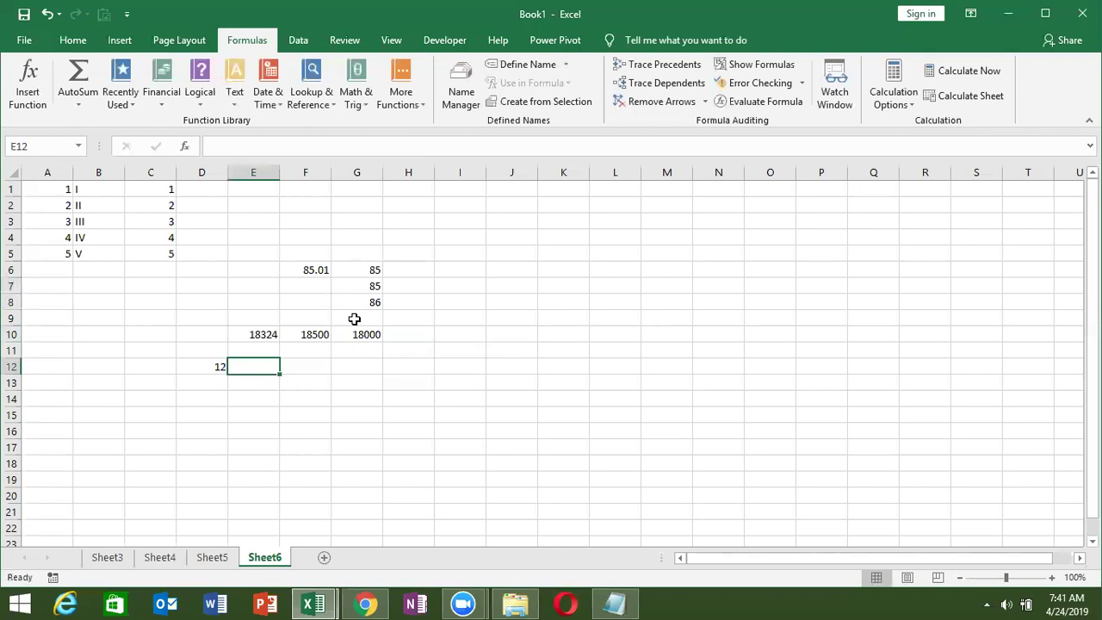
text(5235)
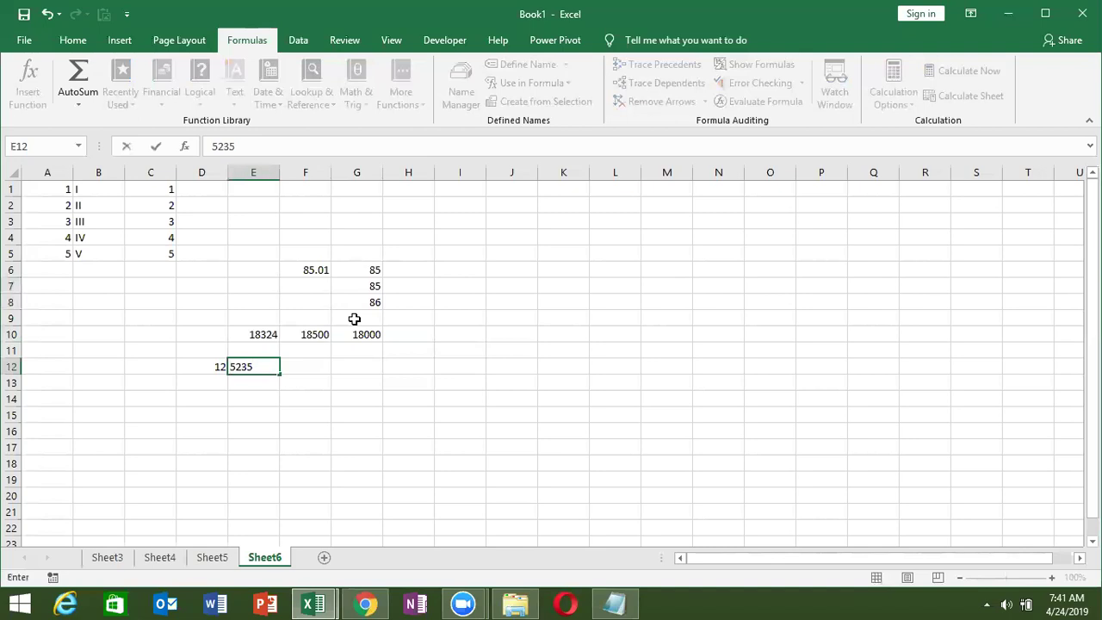
key(Return)
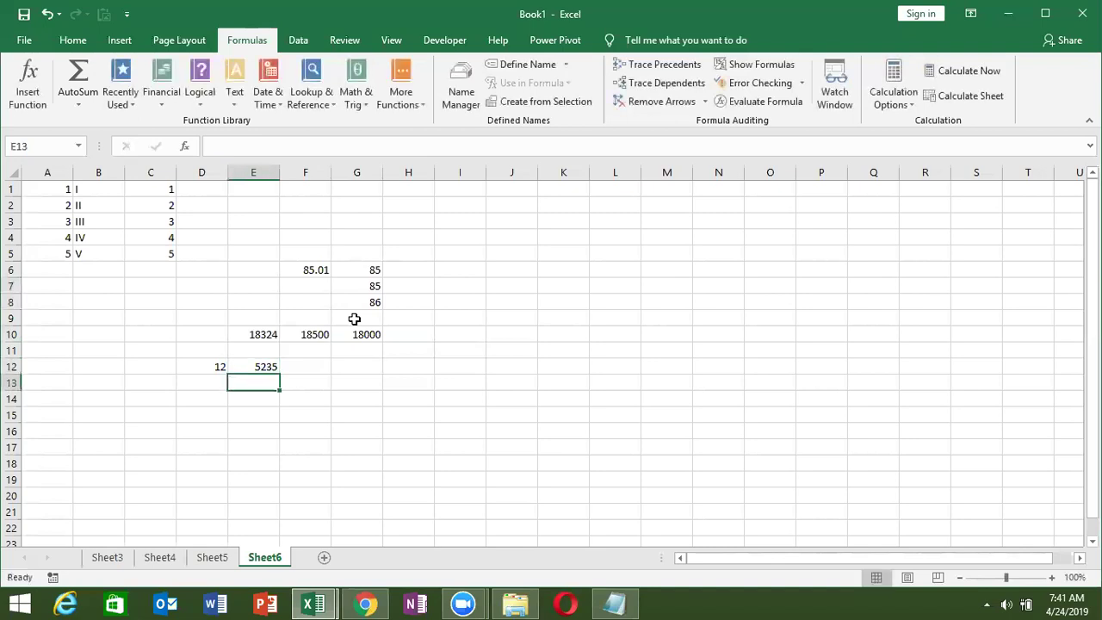
Step: Enter =CEILING.MATH(E12,12) in F12, returning 5244
key(Up)
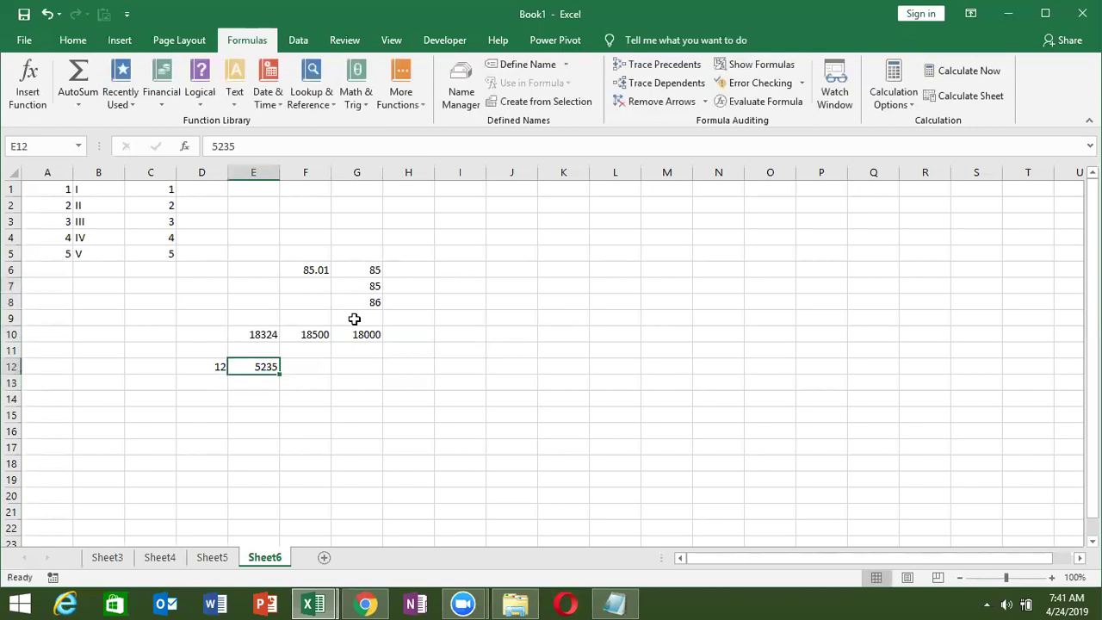
key(Right)
text(=)
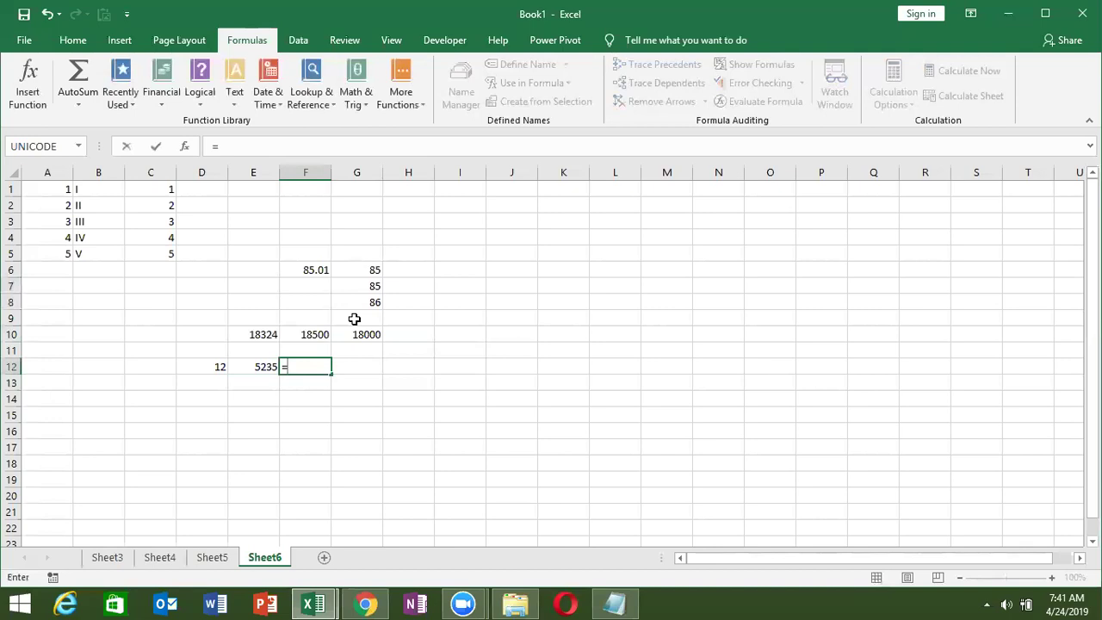
text(ce)
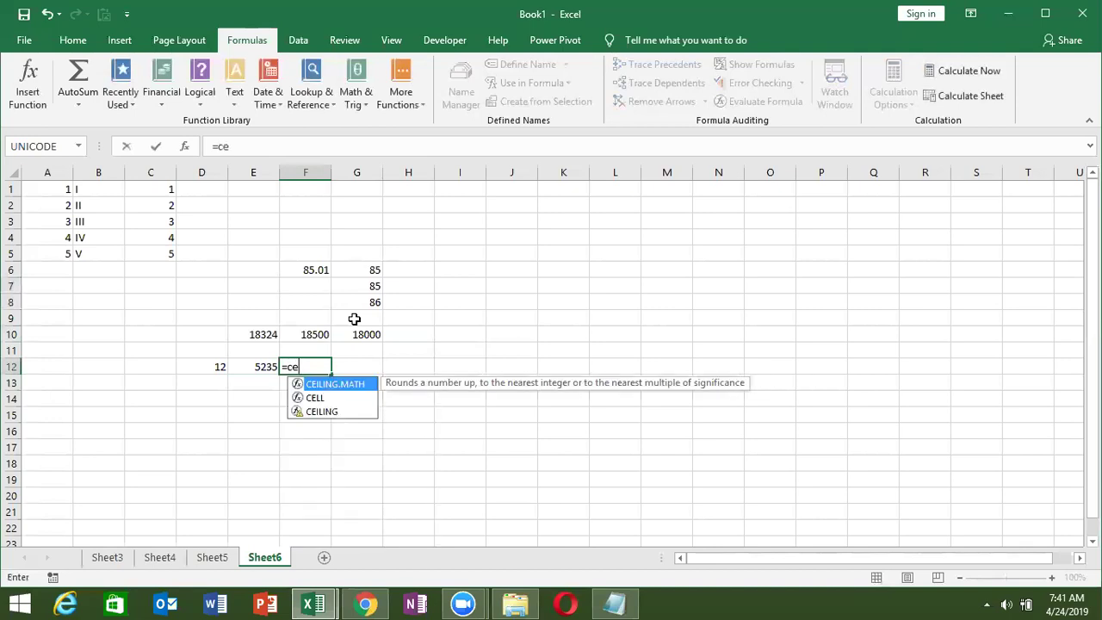
key(Down)
key(Down)
key(Escape)
key(BackSpace)
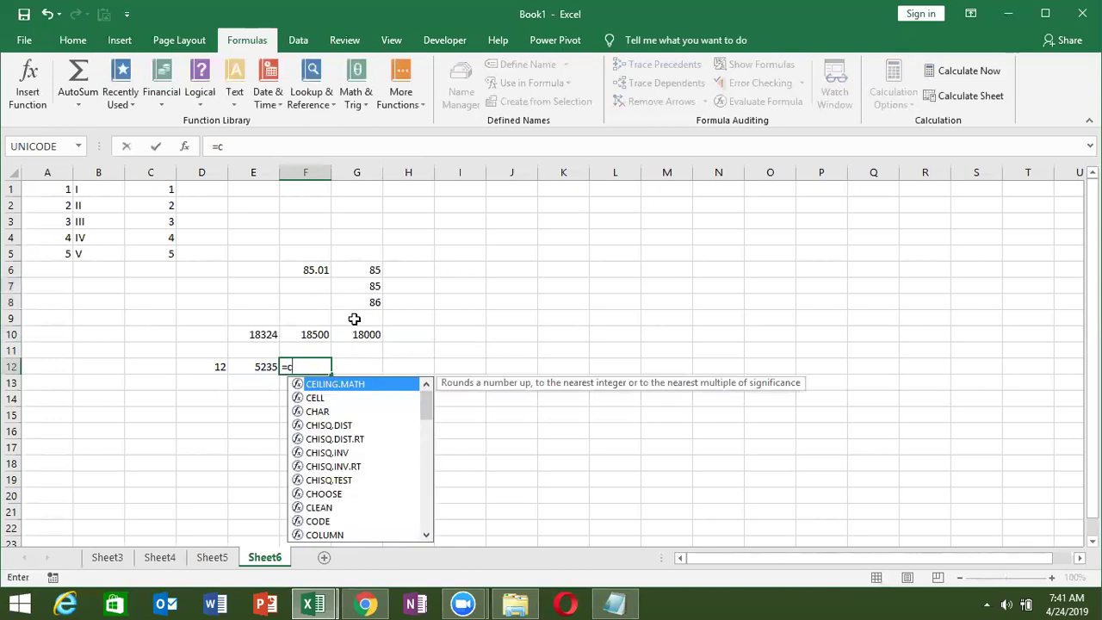
key(Tab)
key(Left)
text(,)
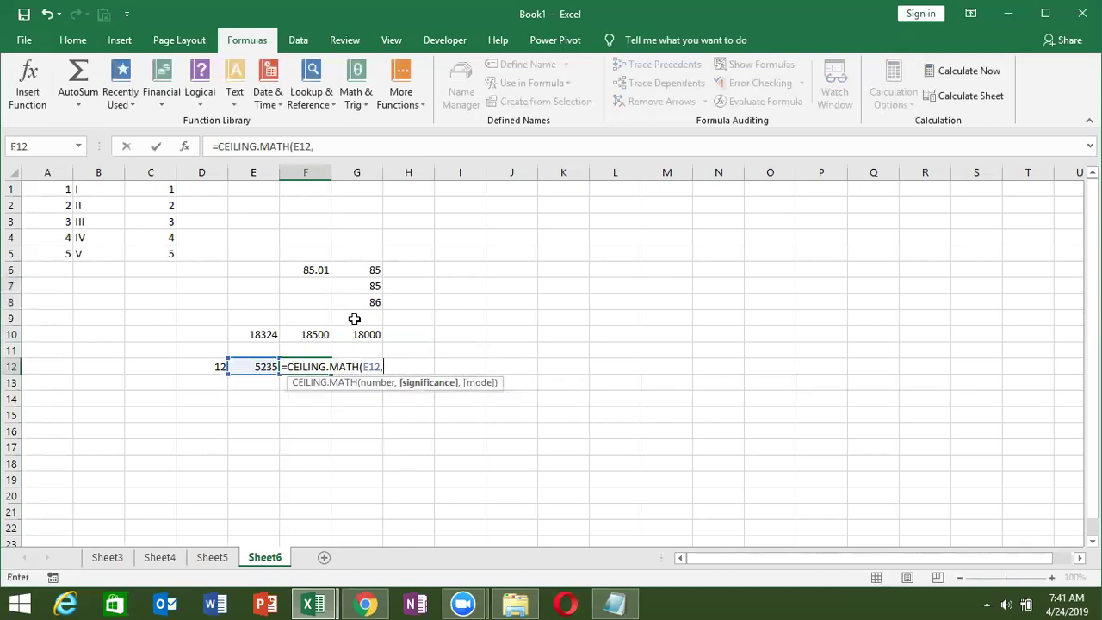
text(12)
key(Return)
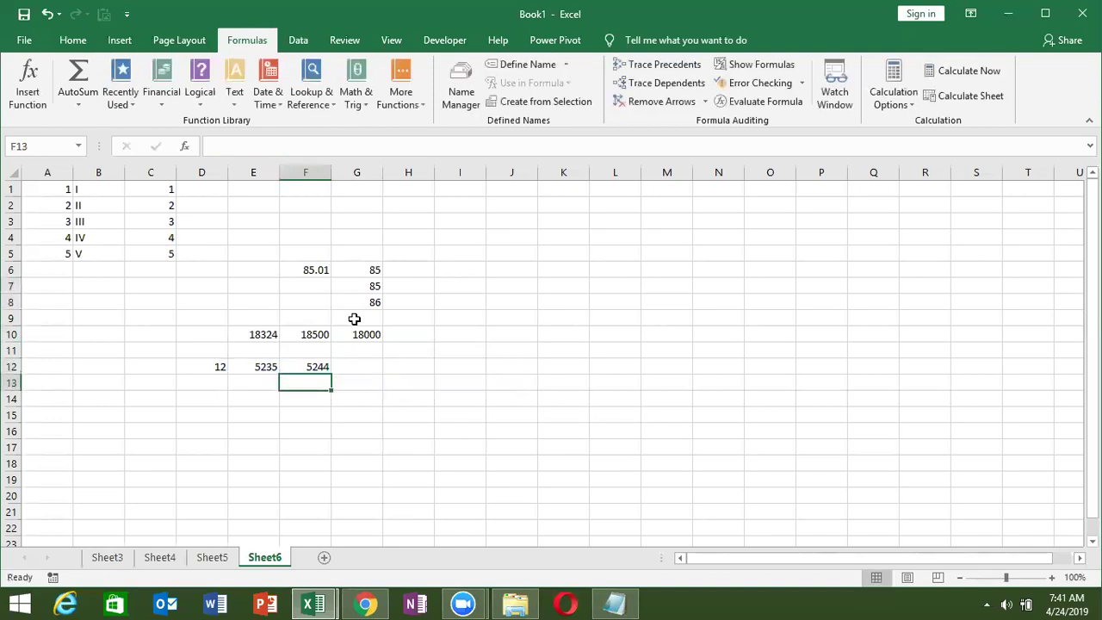
key(Up)
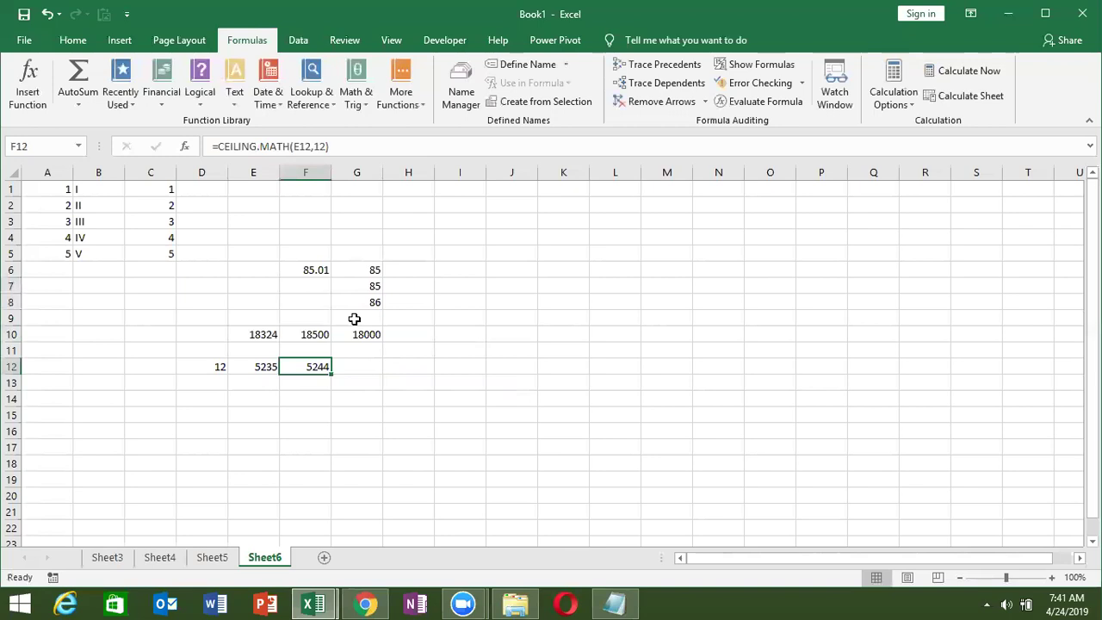
key(Down)
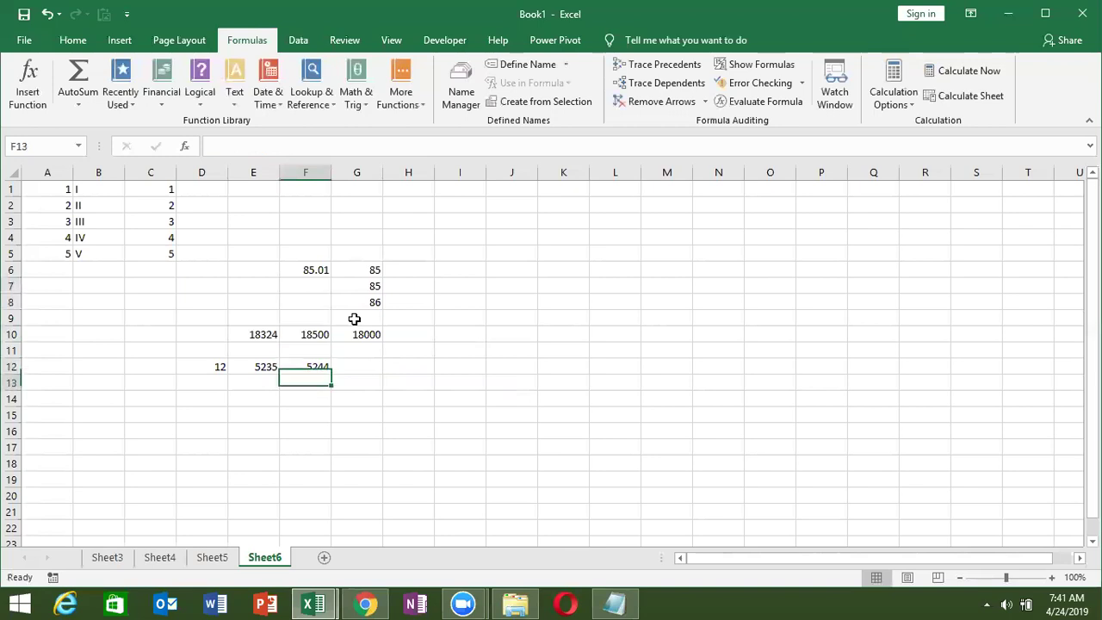
Step: Enter =FLOOR.MATH(E12,12) in F13, correcting its reference from D12 to E12
text(=)
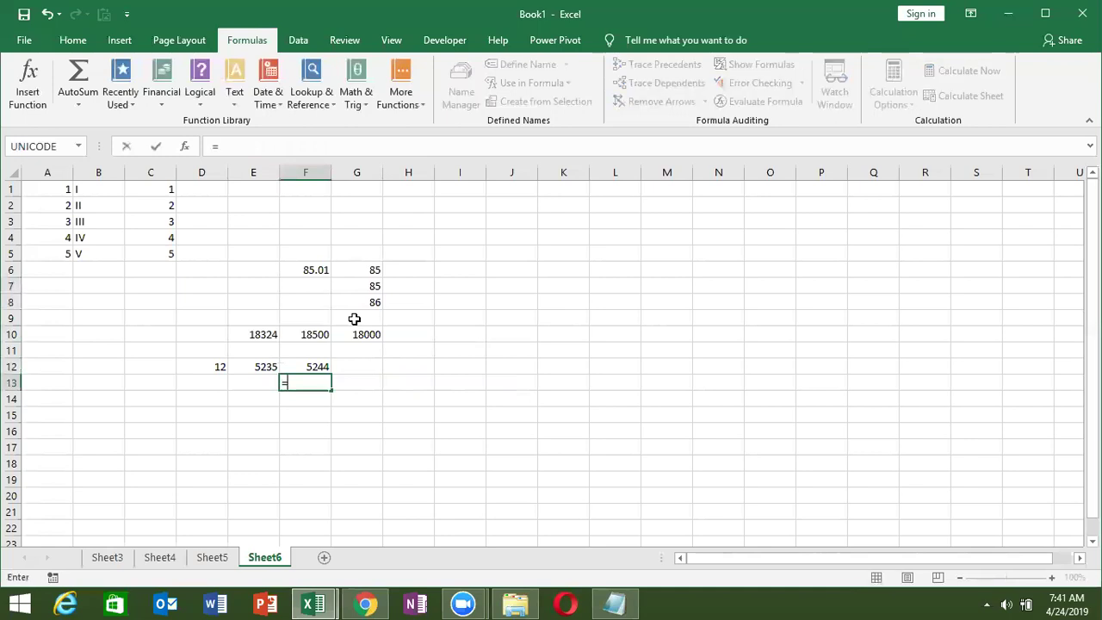
text(FLOOR.MATH()
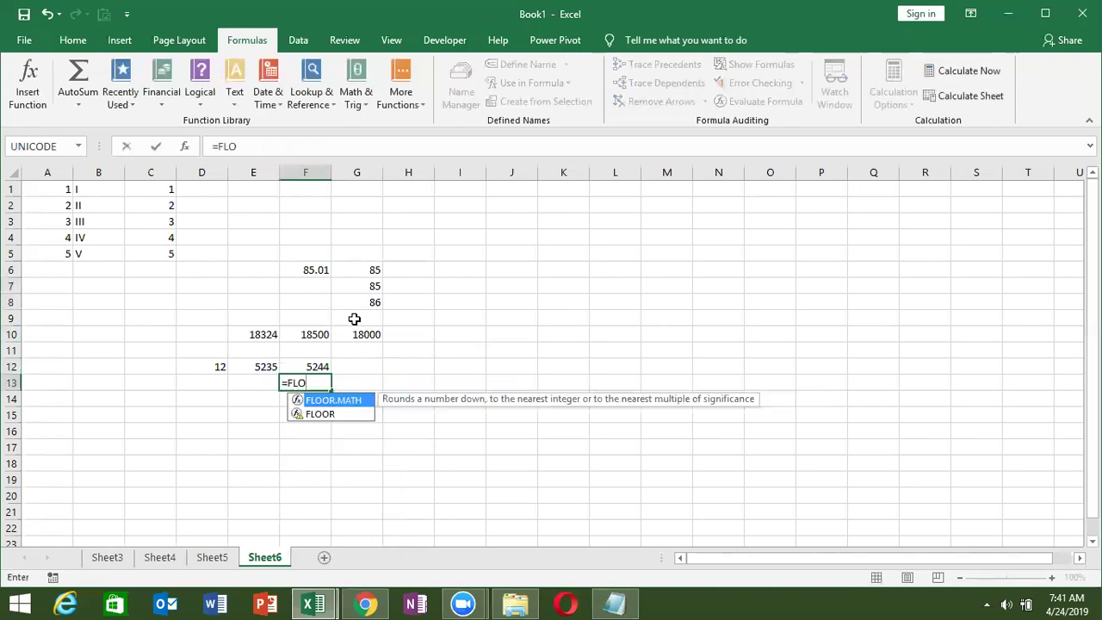
key(Tab)
key(Left)
key(Left)
key(Up)
text(,)
text(12)
key(Return)
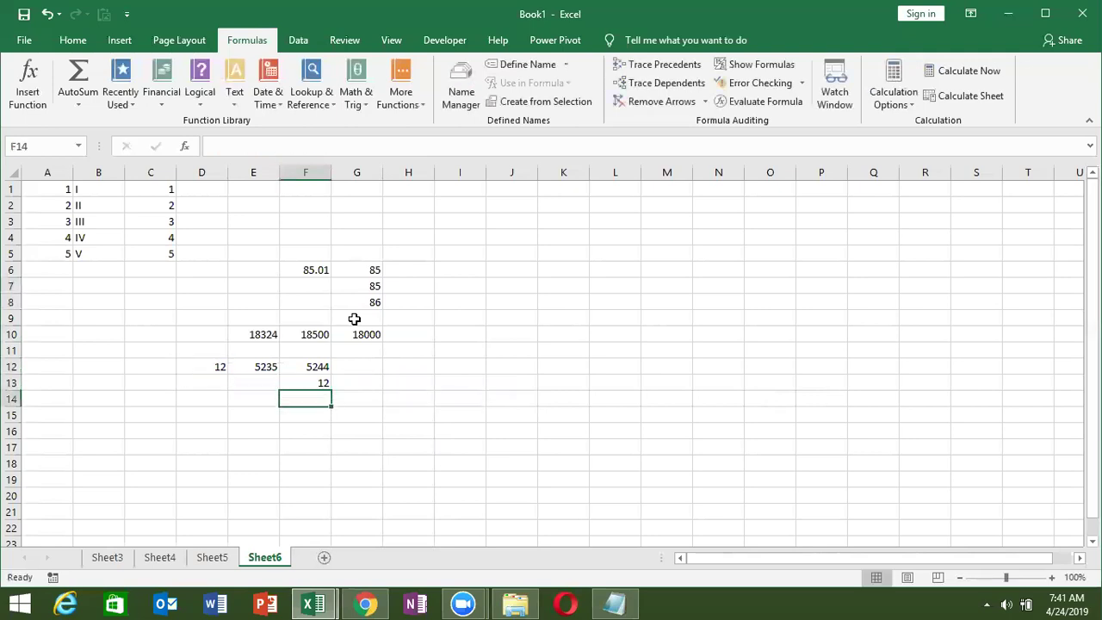
key(Up)
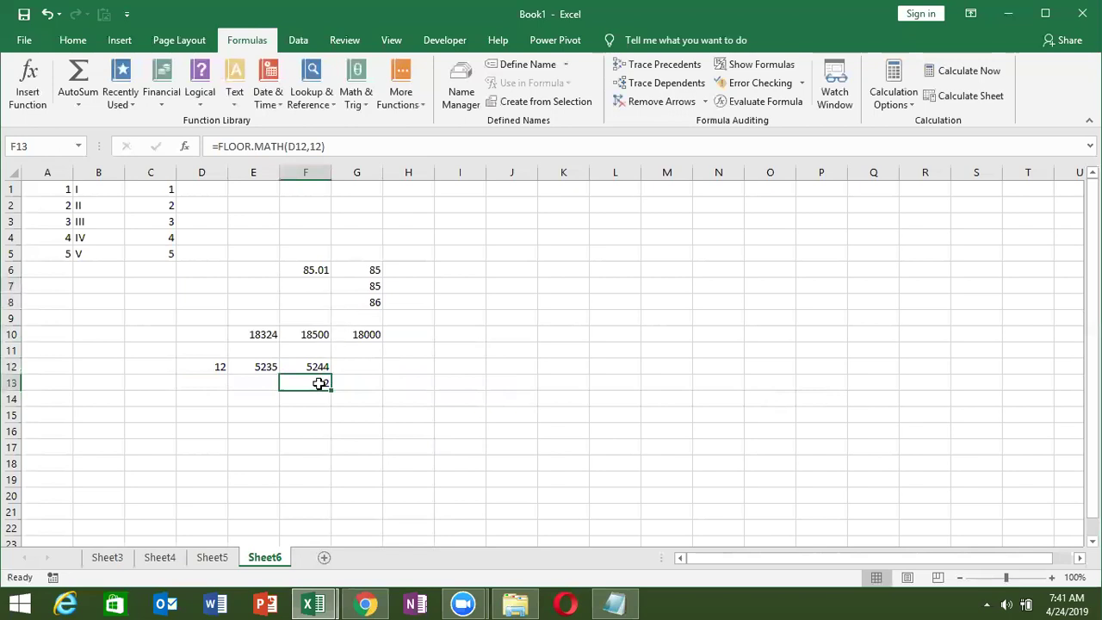
double_click(320, 383)
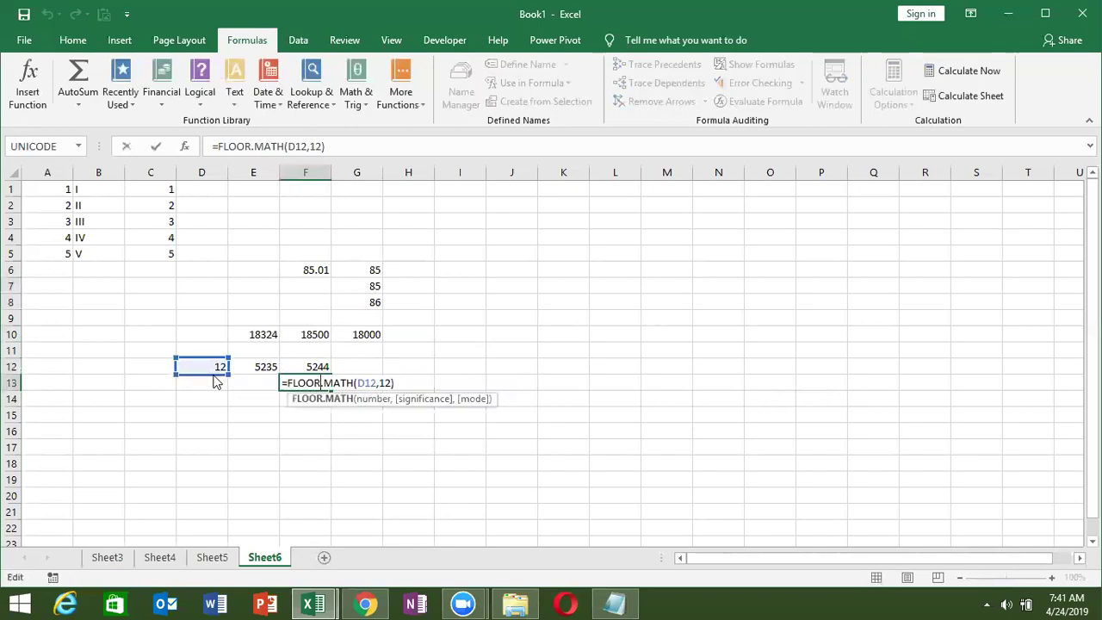
drag(215, 377, 246, 367)
key(Return)
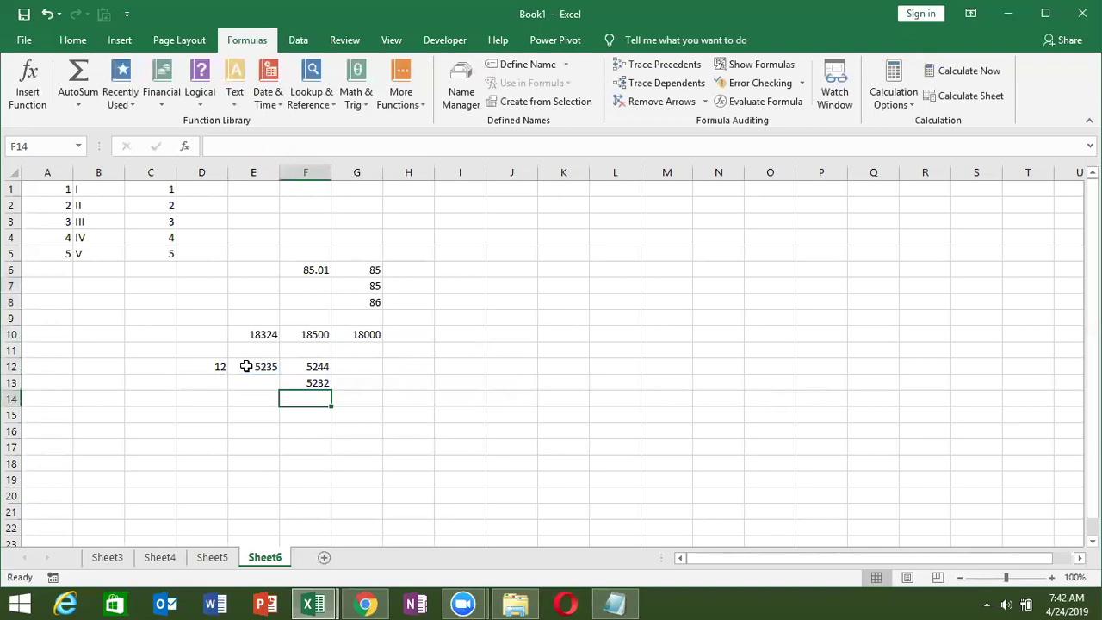
Step: Enter =F12/12 in G12 and fill it down to G13
key(Up)
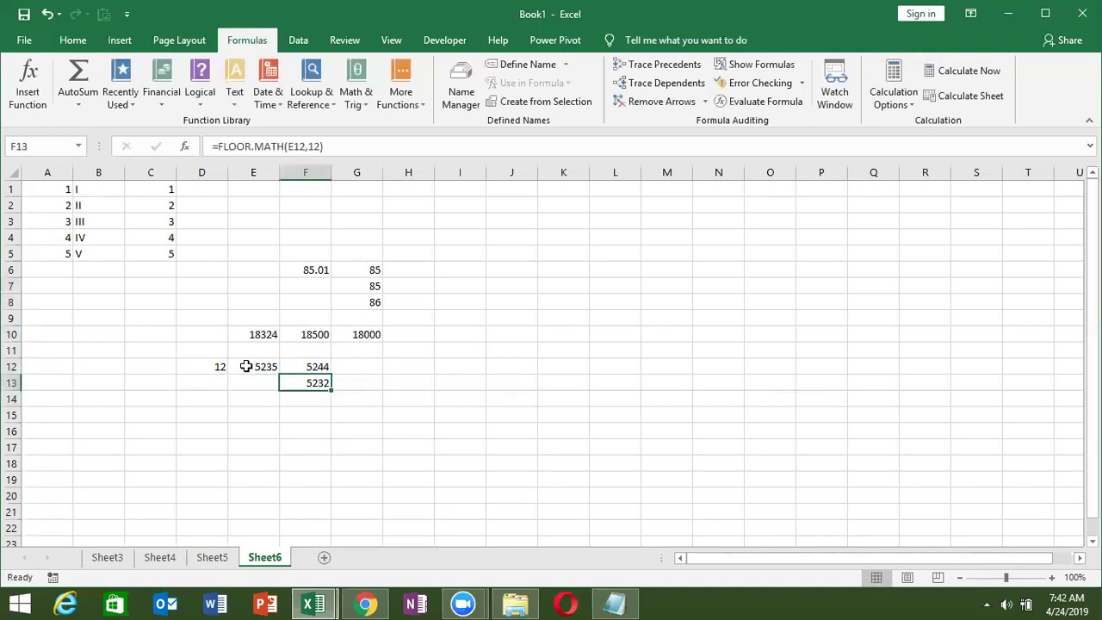
key(Up)
key(Right)
text(=)
key(Left)
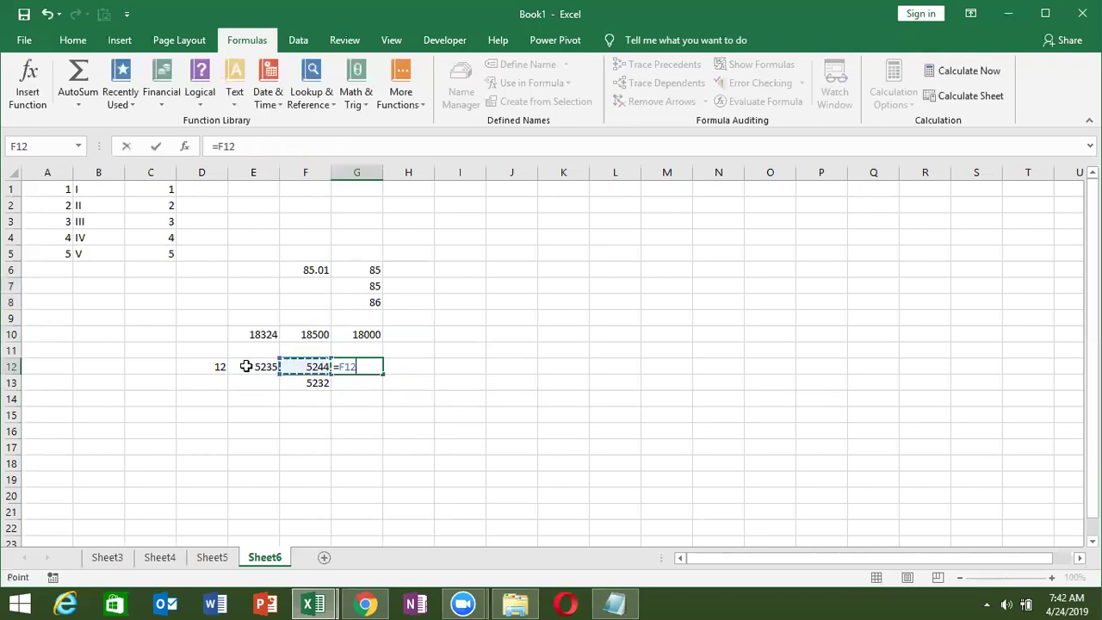
text(/12)
key(Return)
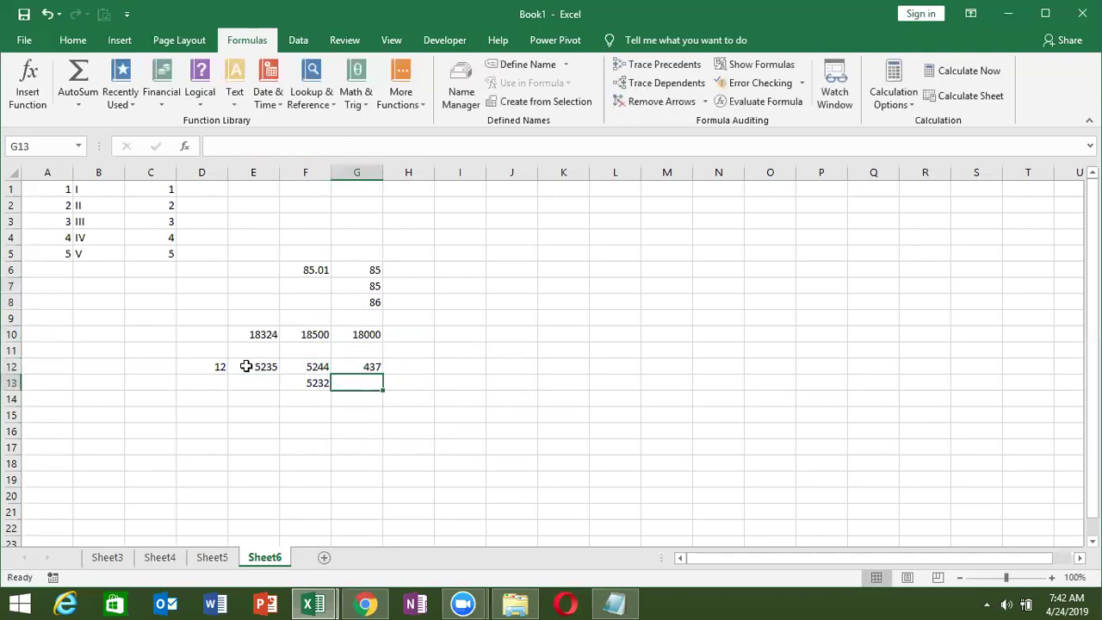
key(ctrl+d)
Step: Browse the Lookup & Reference and Math & Trig function lists
click(216, 415)
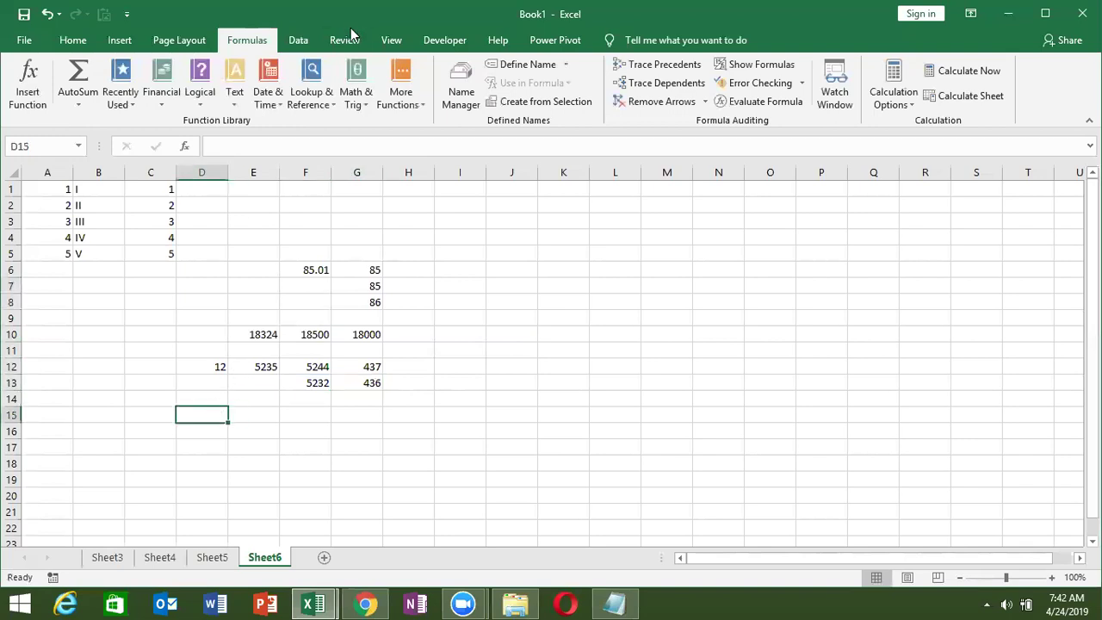
click(323, 101)
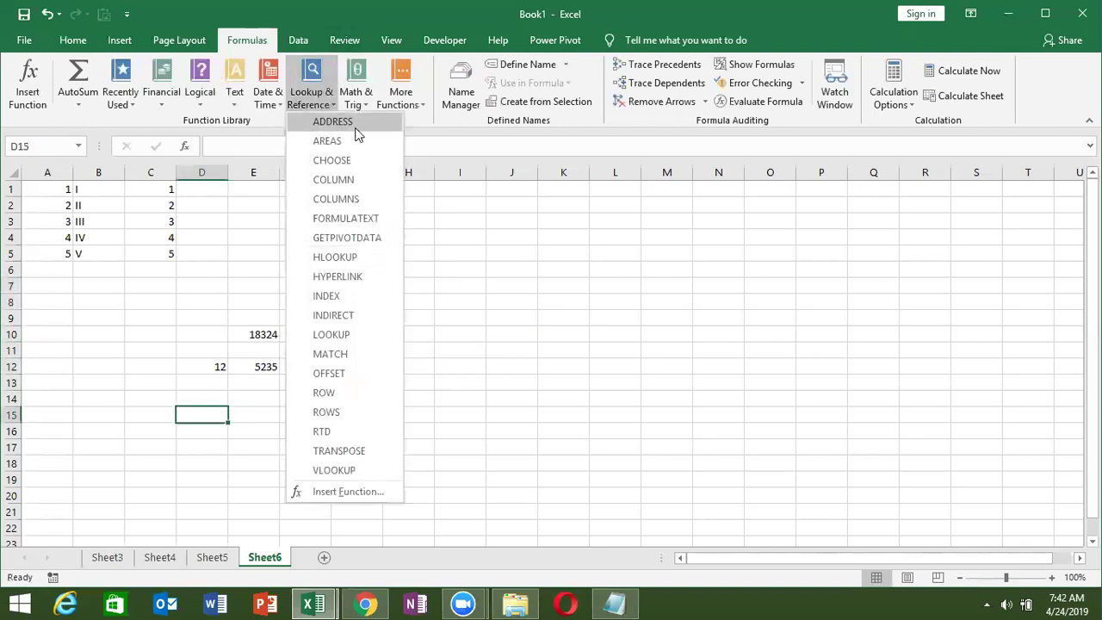
click(352, 105)
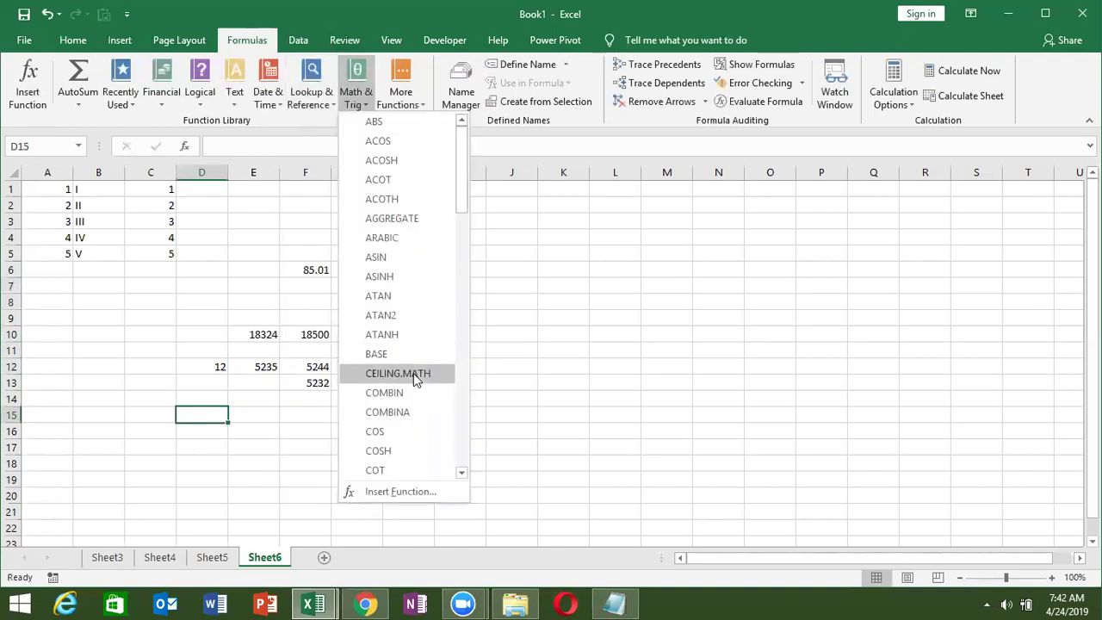
click(238, 429)
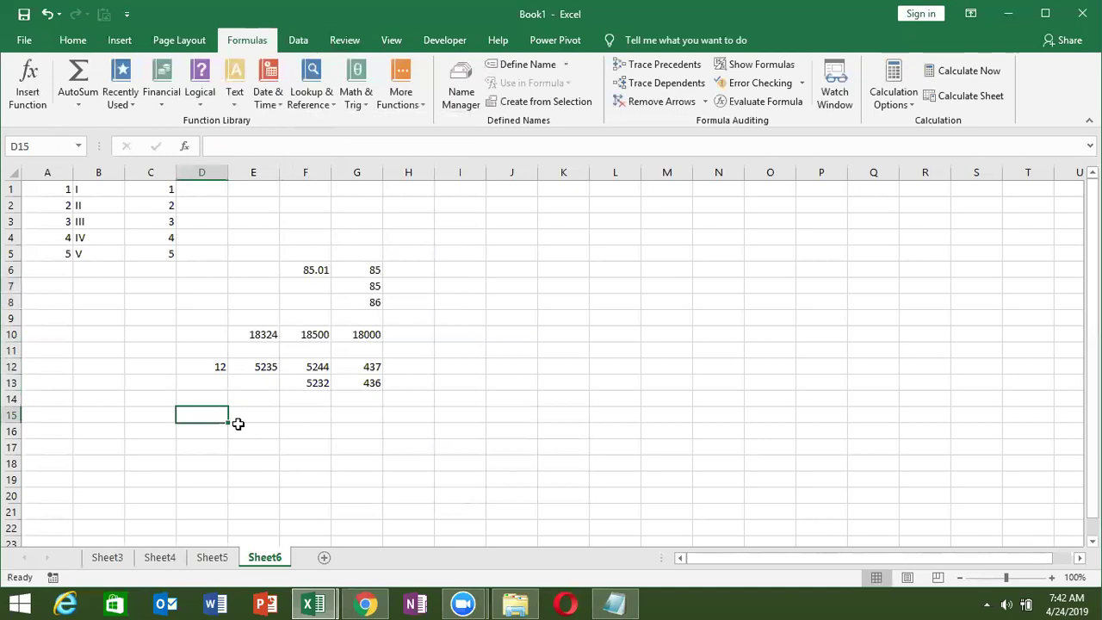
Step: Enter 3 in C16 and 2 in D16
click(129, 427)
text(3)
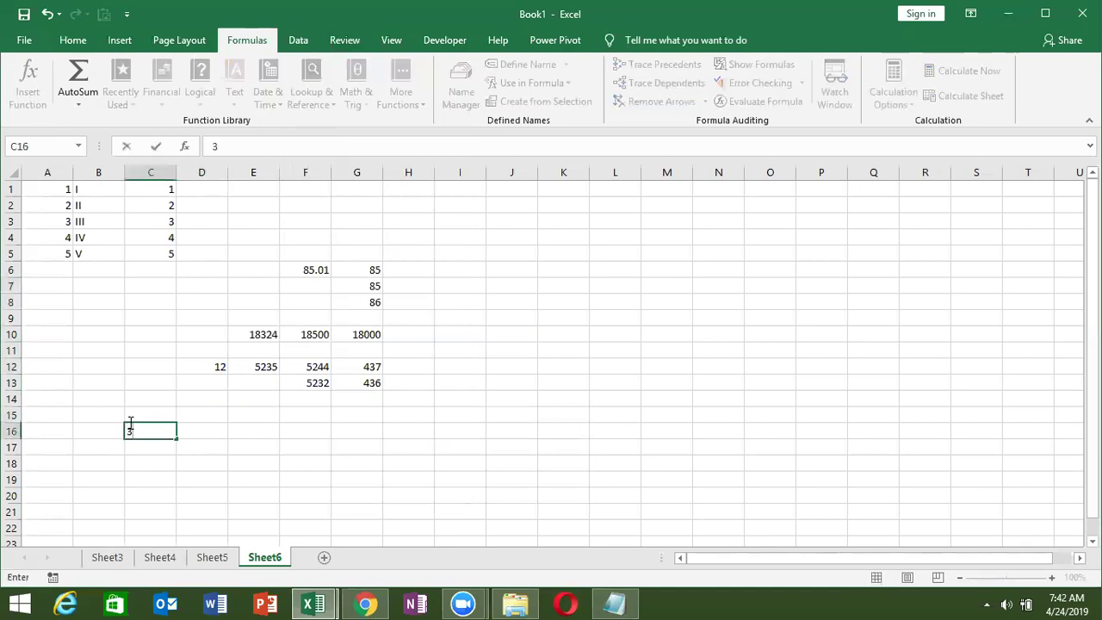
key(Tab)
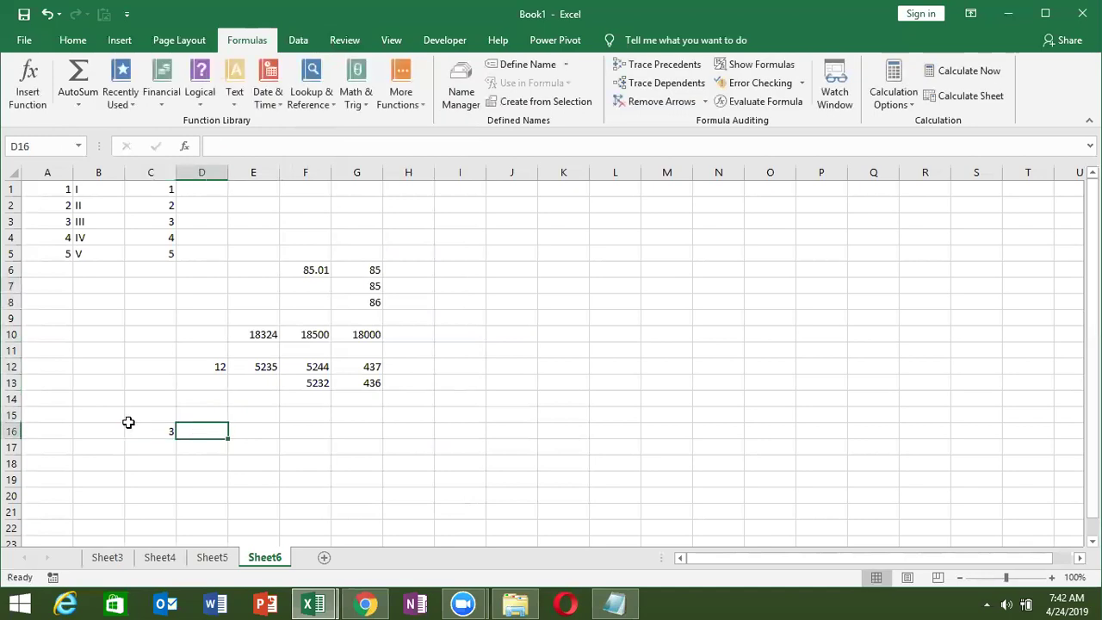
click(129, 426)
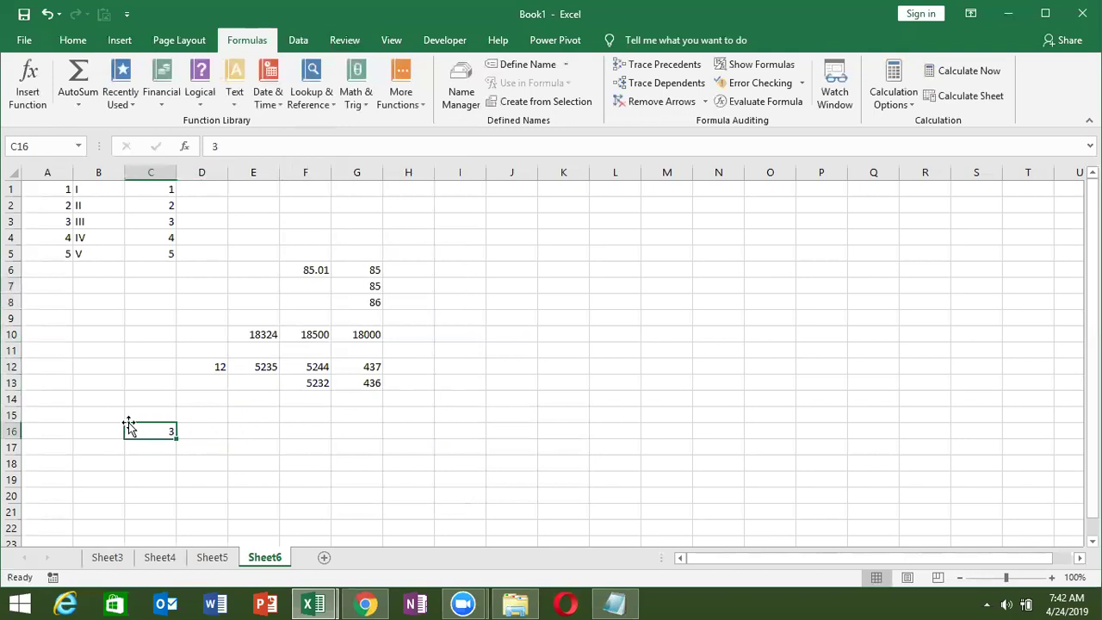
key(Tab)
text(2)
key(Tab)
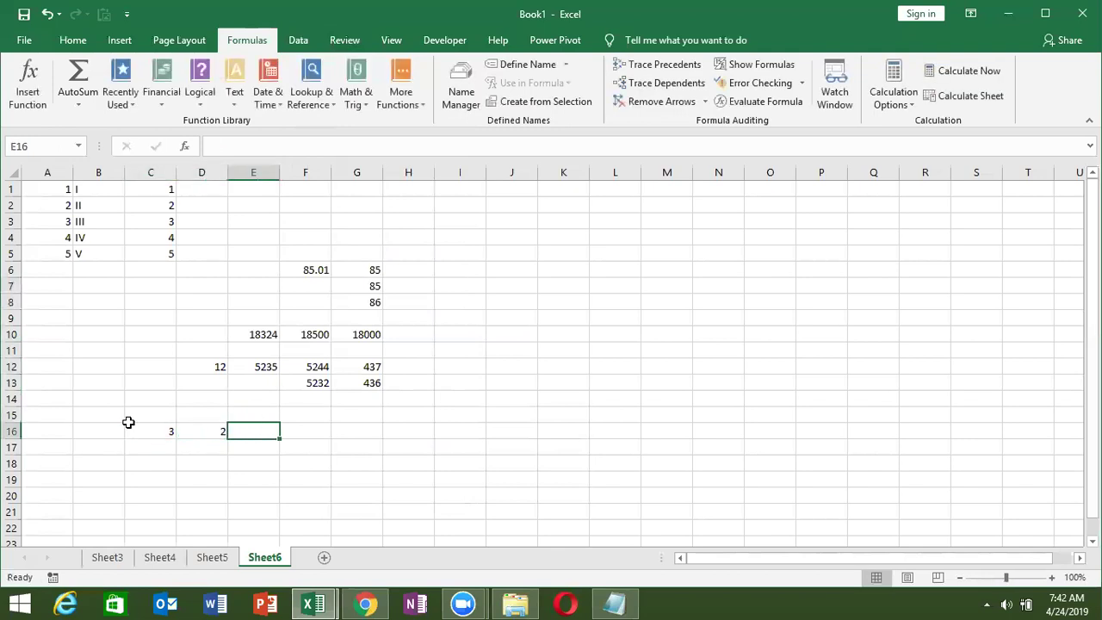
Step: Enter =COMBIN(C16,D16) in E16, returning 3
text(=CH)
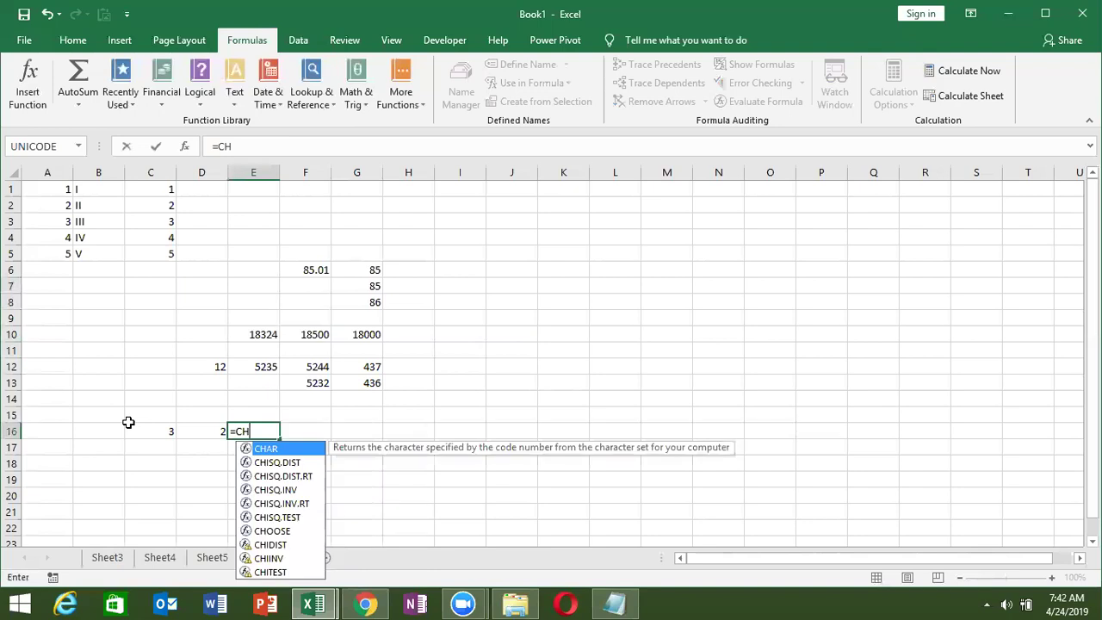
key(BackSpace)
text(O)
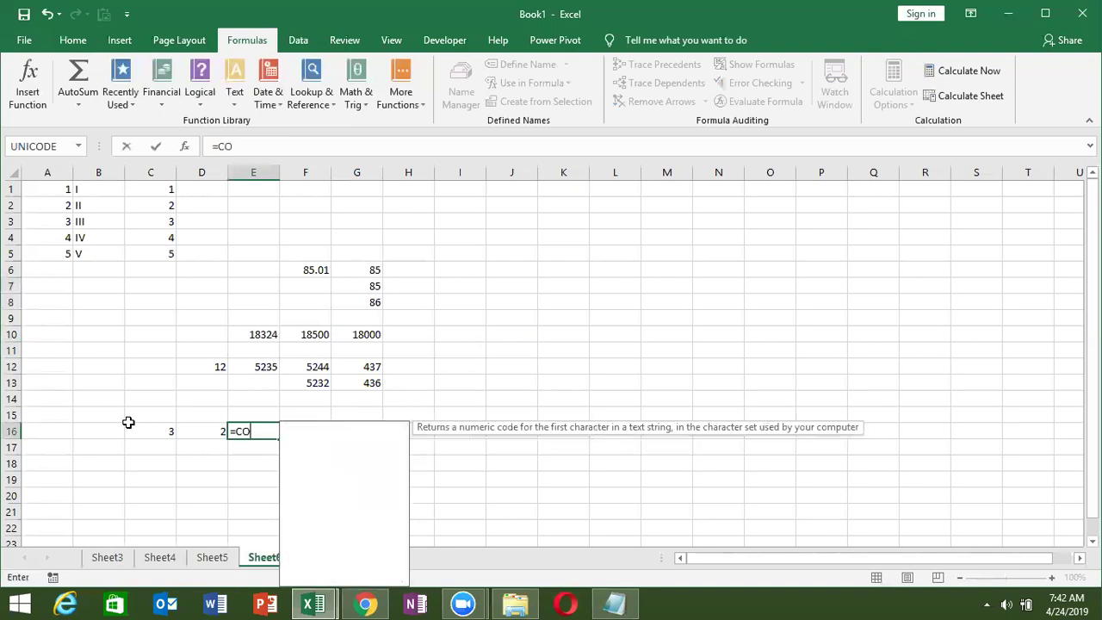
text(M)
key(Tab)
click(129, 425)
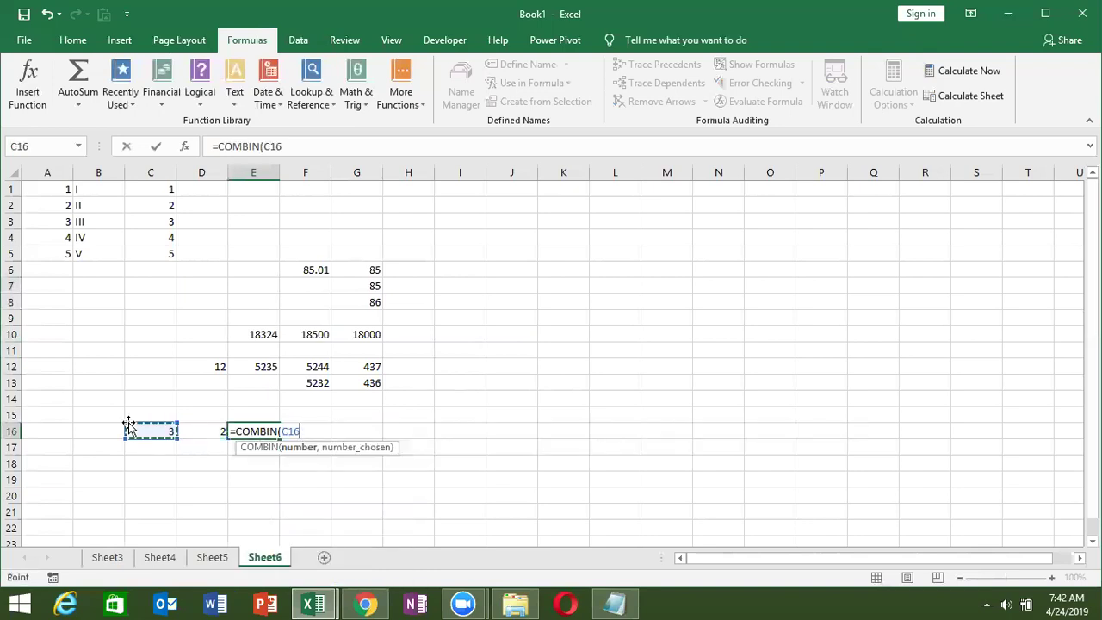
text(,)
key(Left)
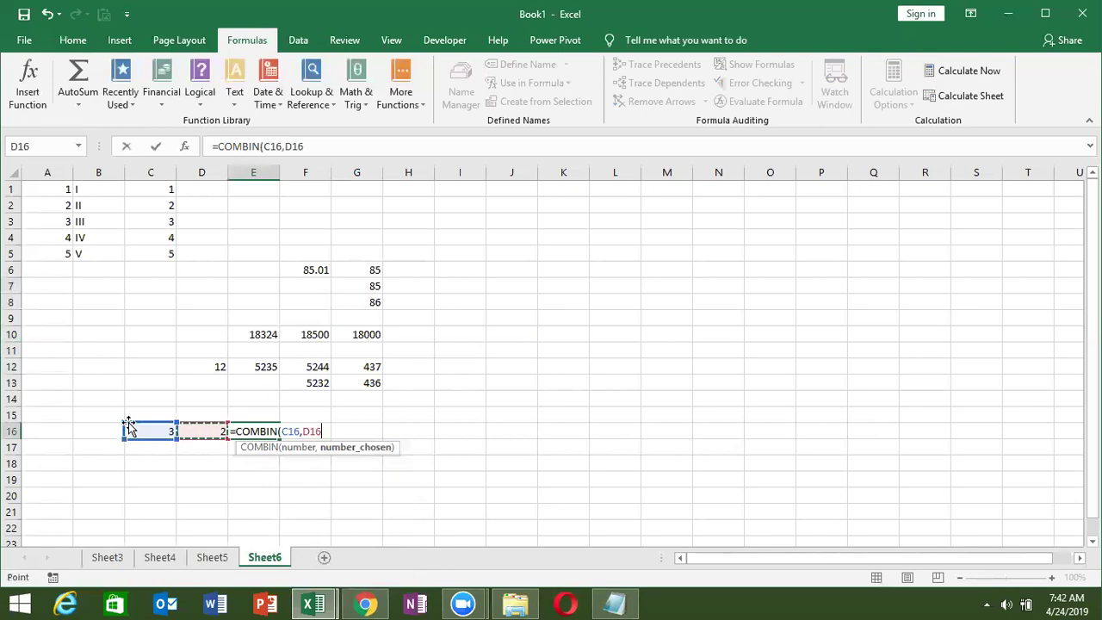
key(Return)
Step: Type a and B into A17 and A18
key(Up)
key(Left)
key(Down)
key(Home)
text(a)
key(Return)
text(B)
key(Return)
Step: Enter C in A19 and select the letters in A17:A19
text(C)
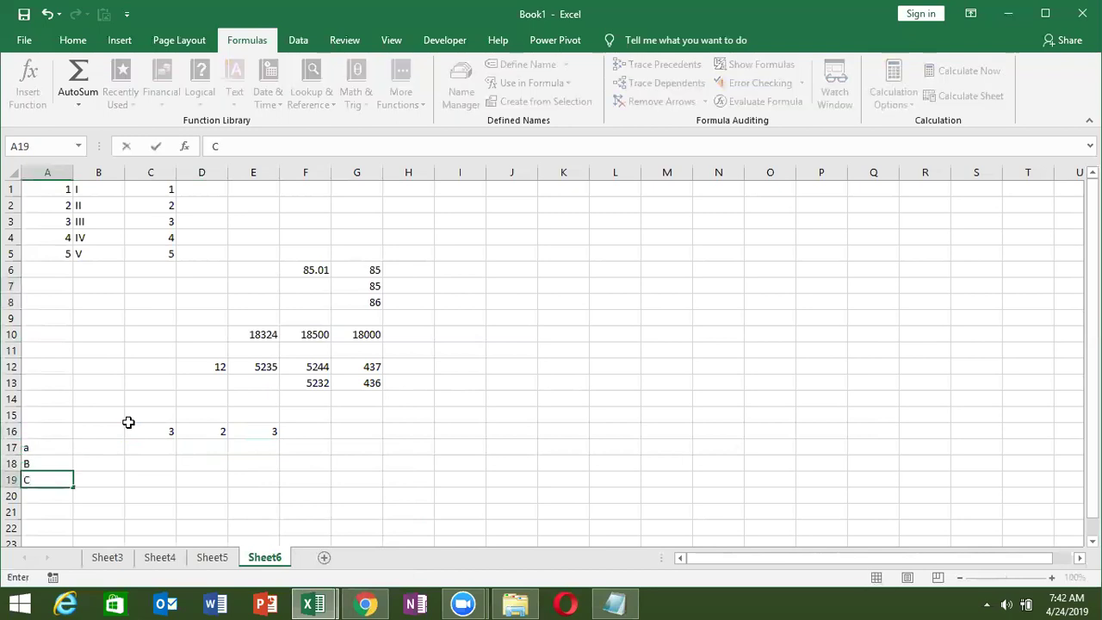
key(Up)
key(Up)
key(shift+Down)
key(Return)
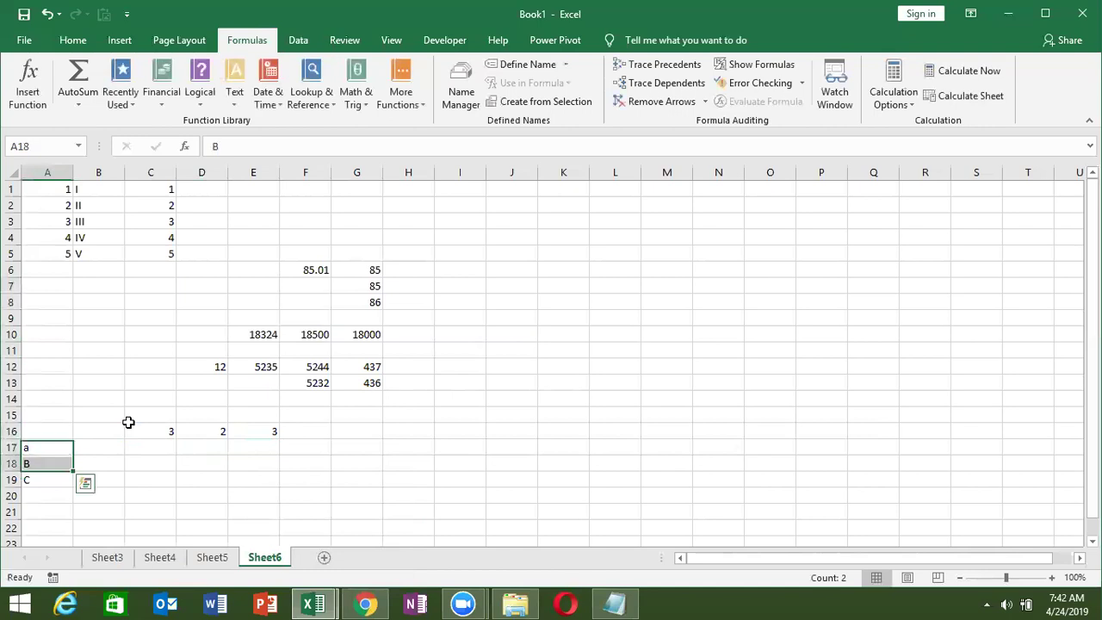
key(Down)
key(Up)
key(Up)
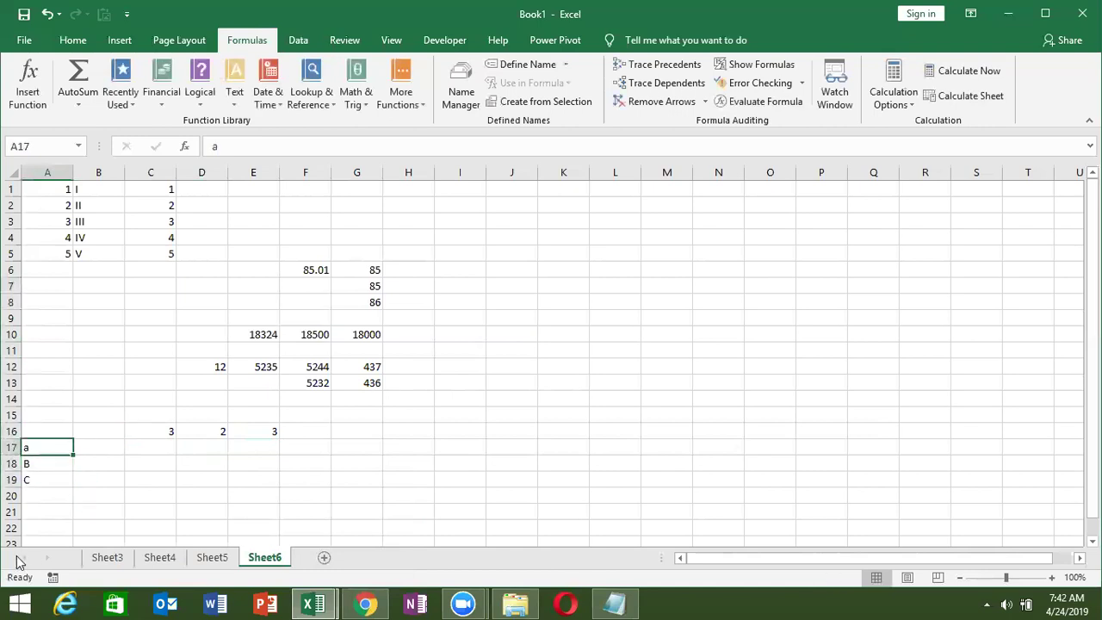
drag(35, 448, 34, 479)
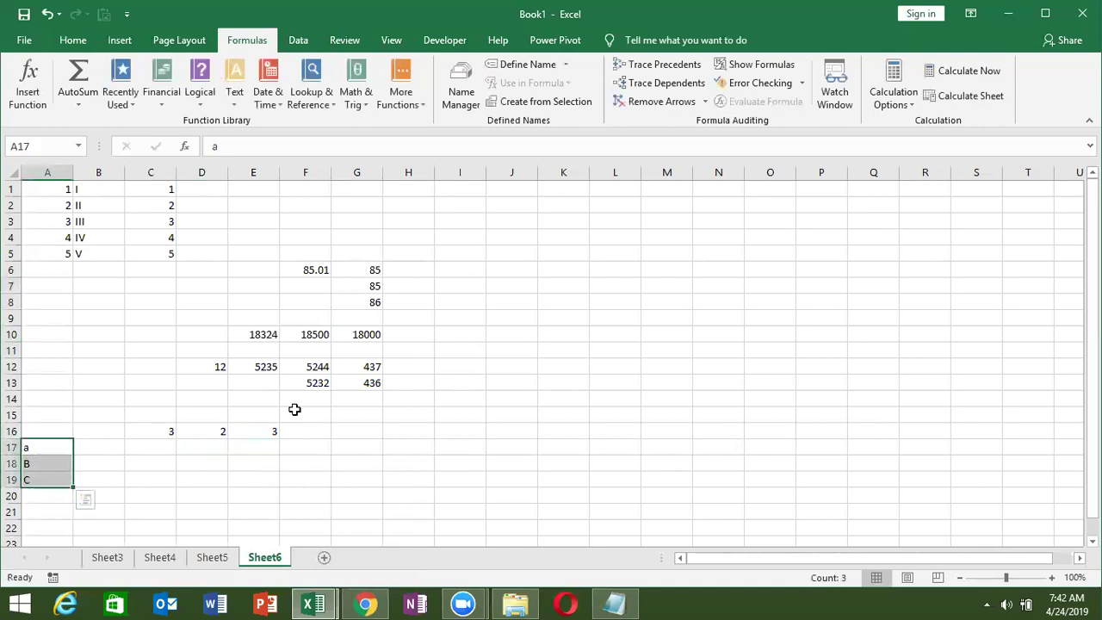
Step: Start a =COM formula in F16
click(273, 431)
click(298, 432)
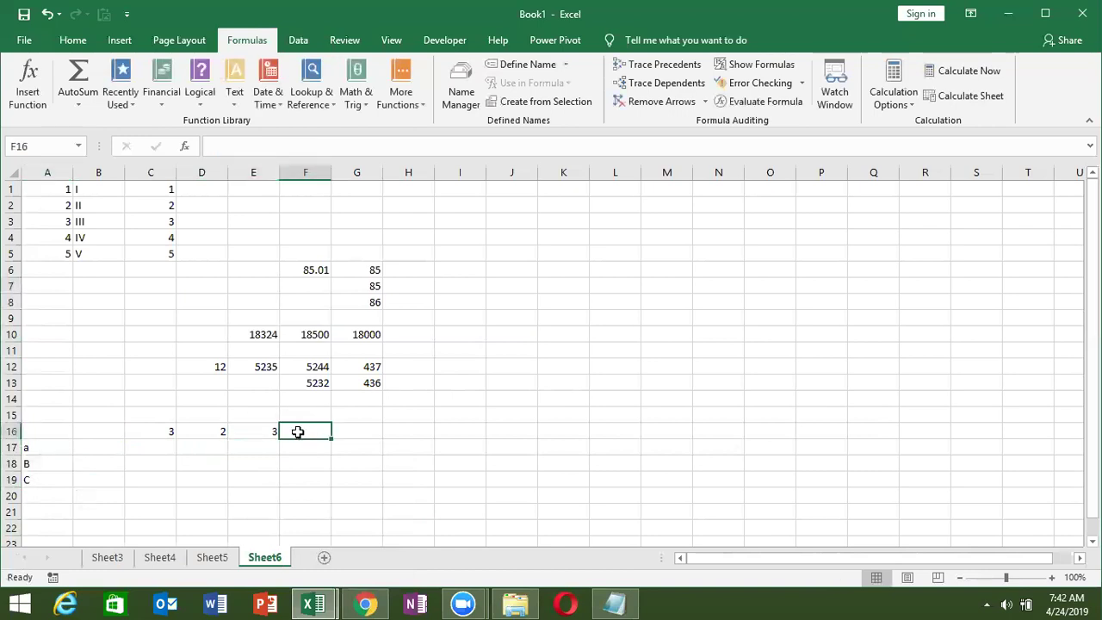
text(=COM)
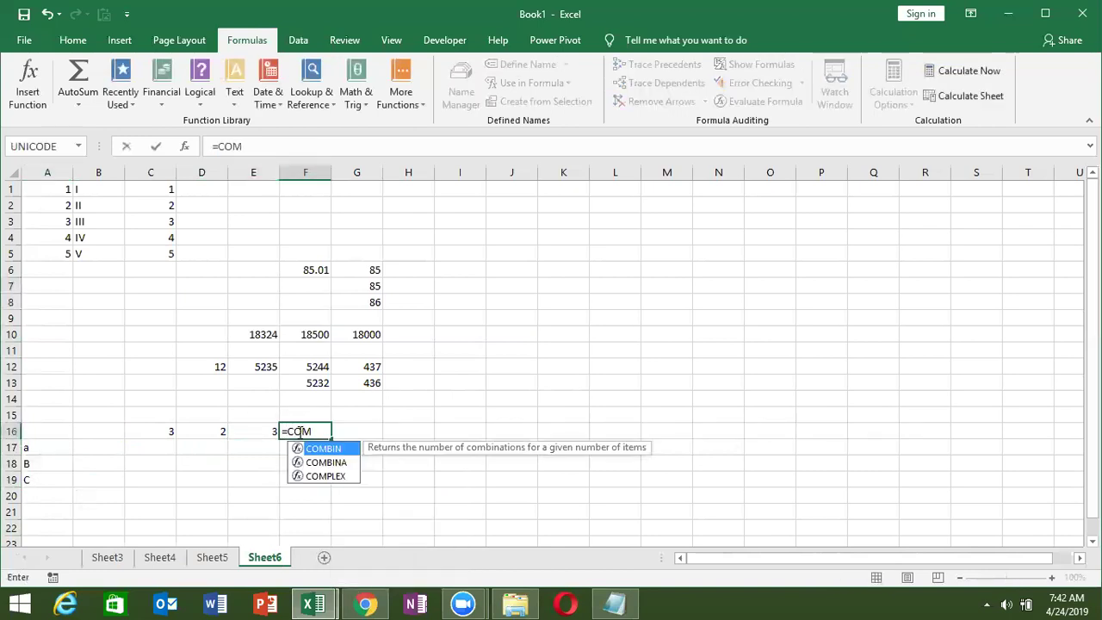
Step: Complete =COMBINA(C16,D16) in F16, returning 6
key(Down)
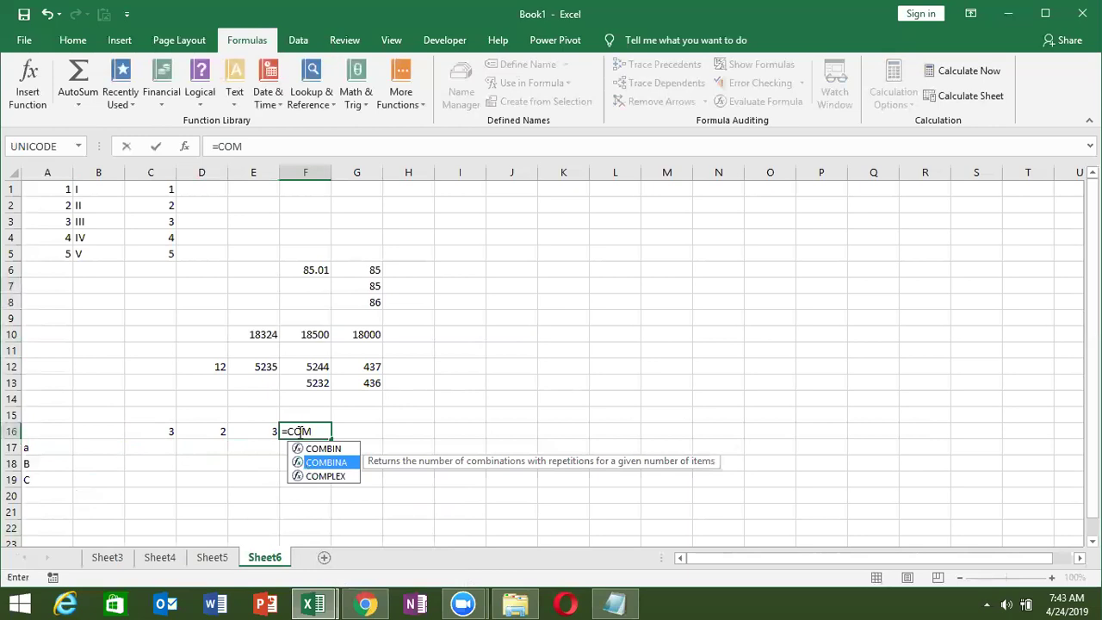
key(Tab)
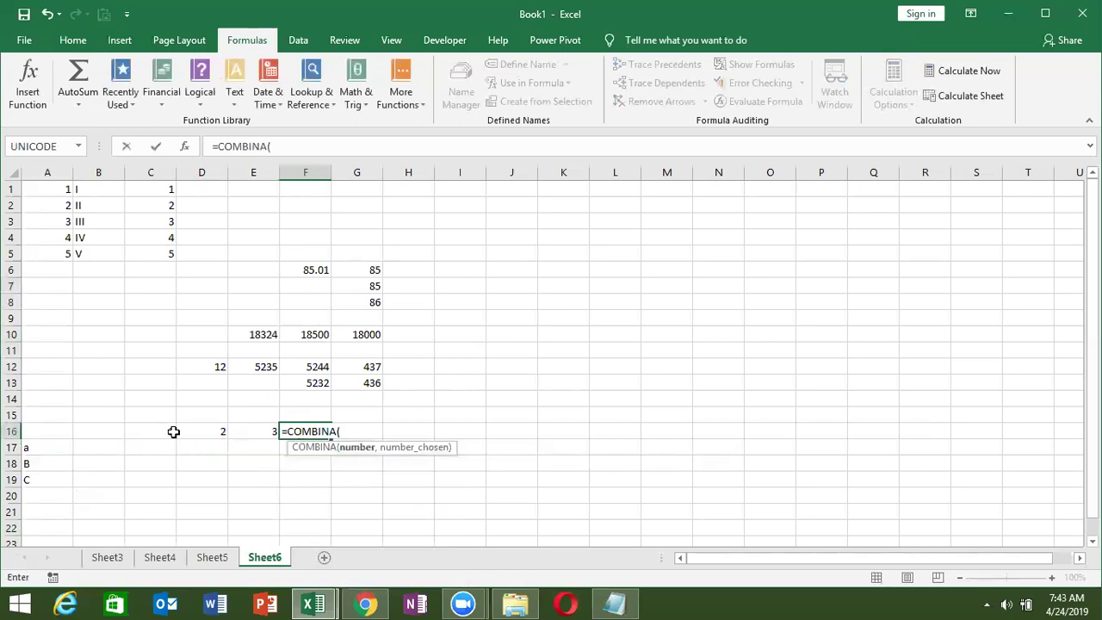
click(174, 434)
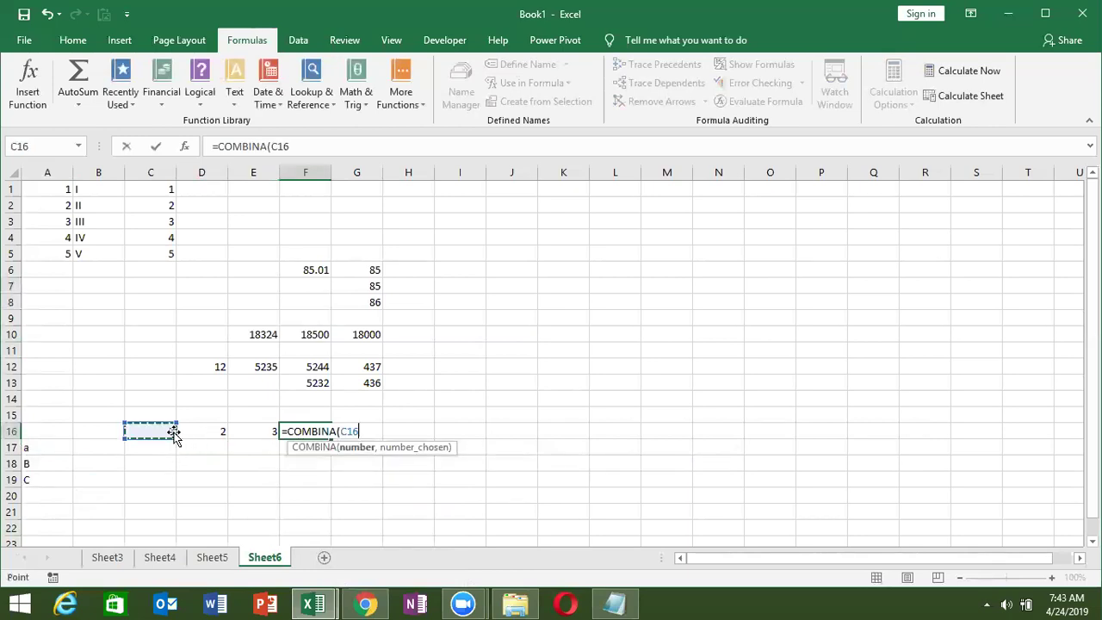
text(,)
click(196, 433)
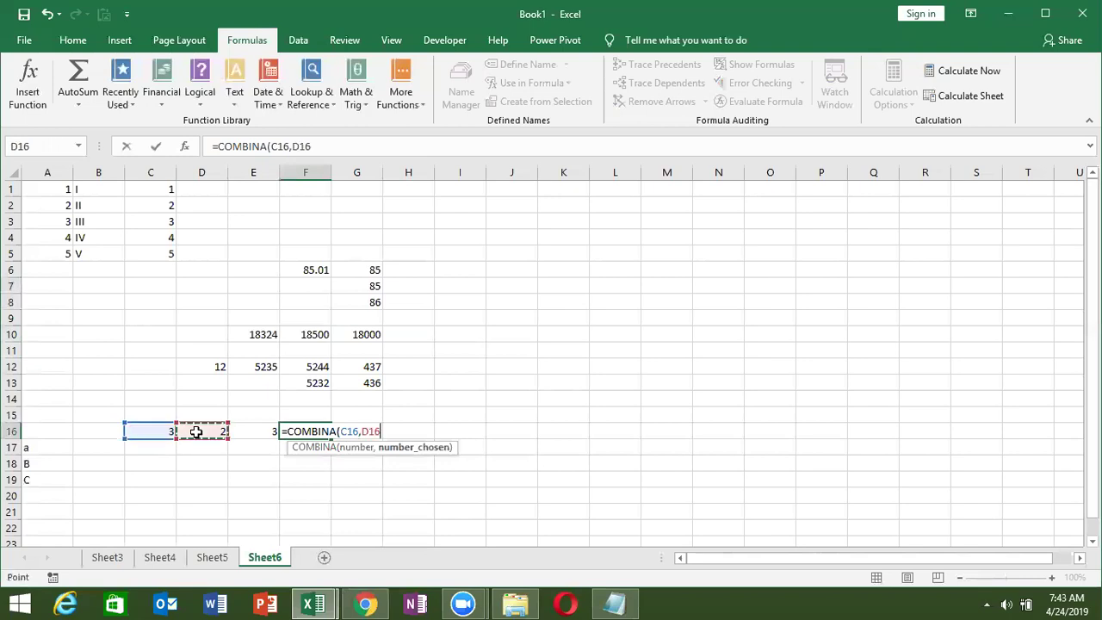
key(Return)
key(Up)
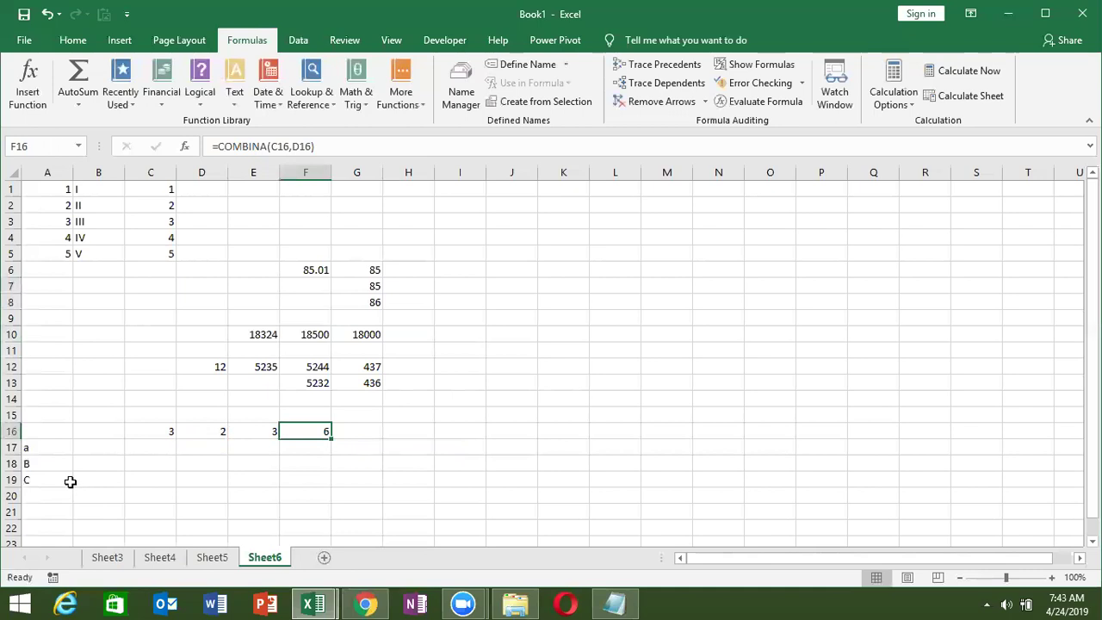
Step: Open the Math & Trig function list and scroll down to GCD
click(354, 111)
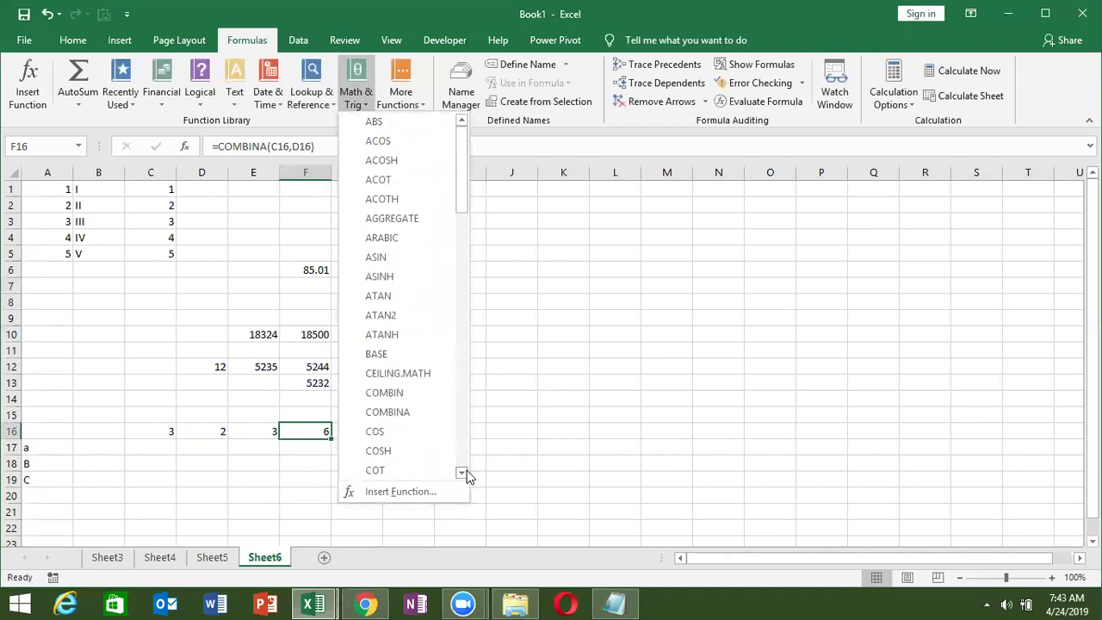
drag(467, 472, 467, 472)
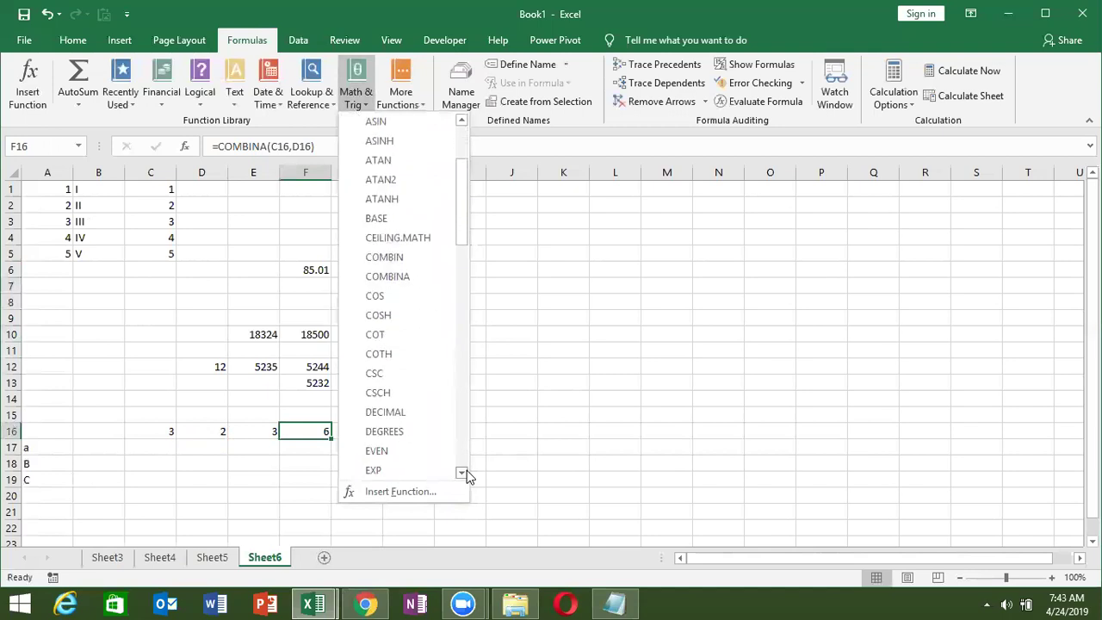
click(462, 473)
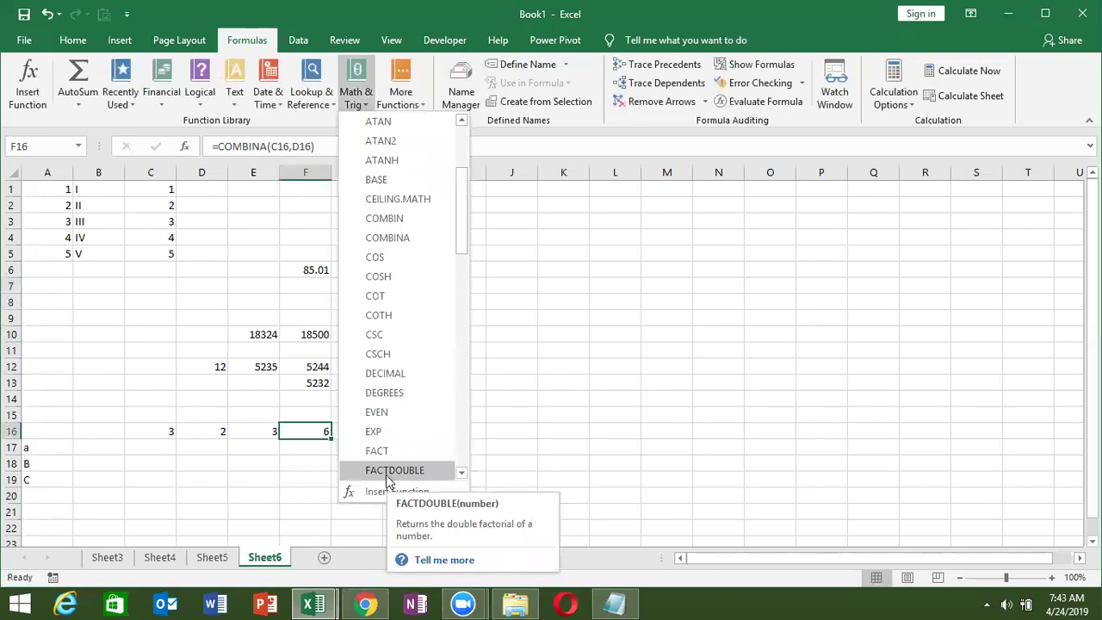
mouse_move(462, 475)
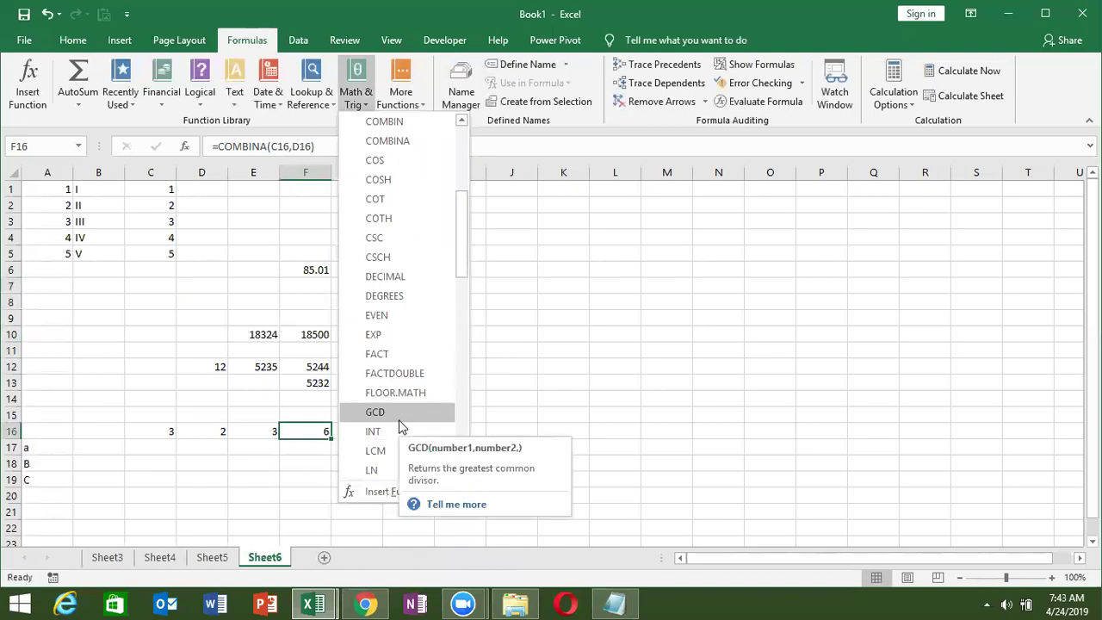
Step: Try GCD with arguments 52 and 12, then cancel it
click(400, 418)
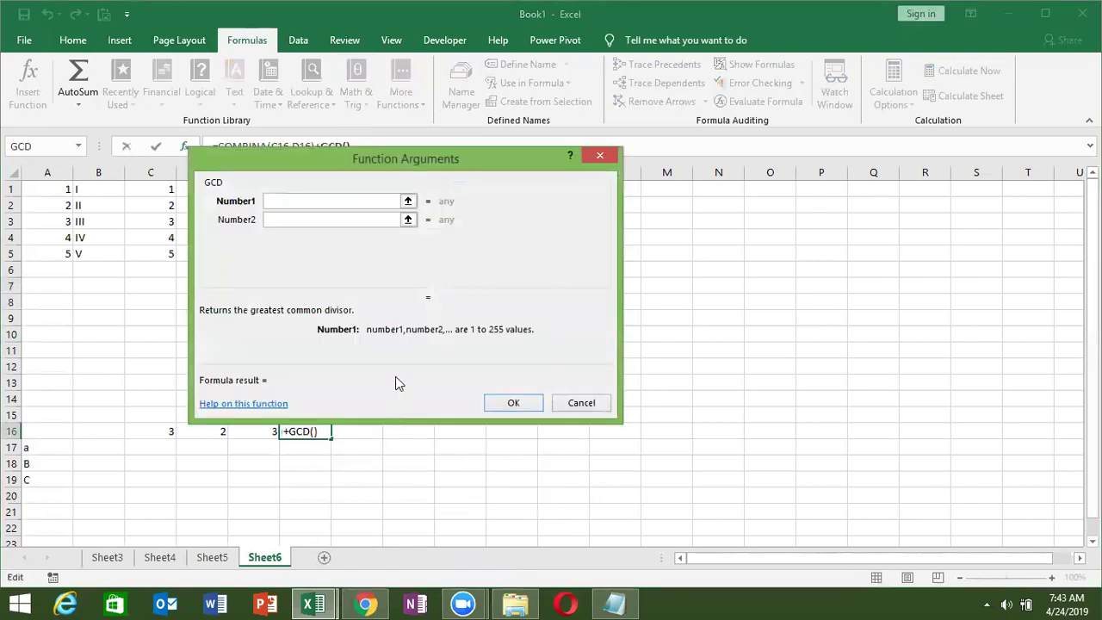
text(52)
click(313, 221)
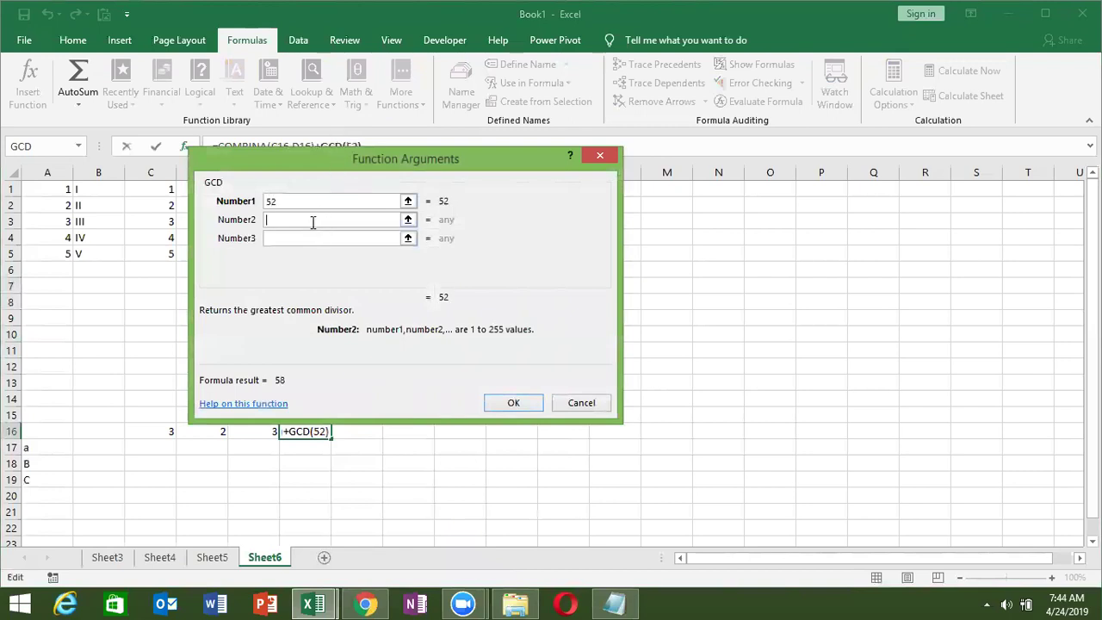
text(12)
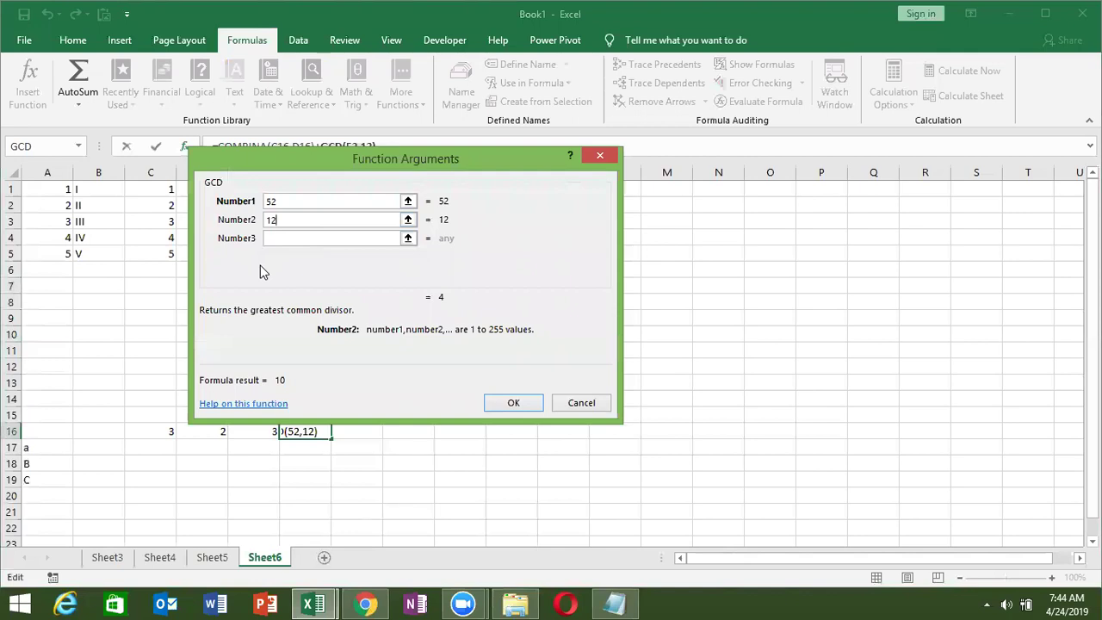
key(Escape)
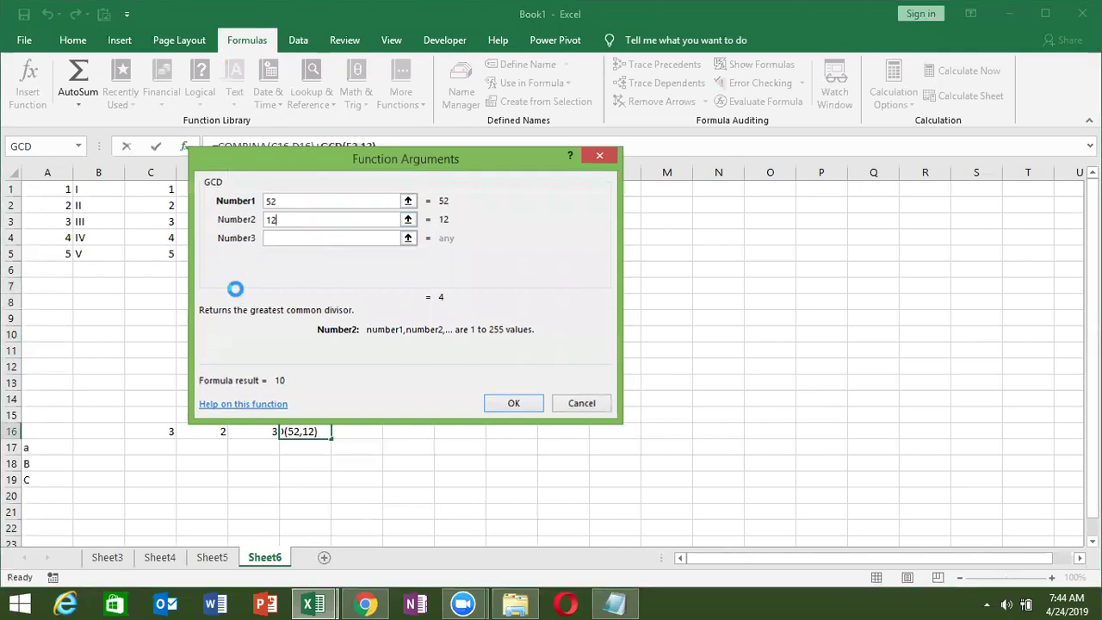
Step: Enter =GCD(52,10) in G17, returning 2
click(361, 442)
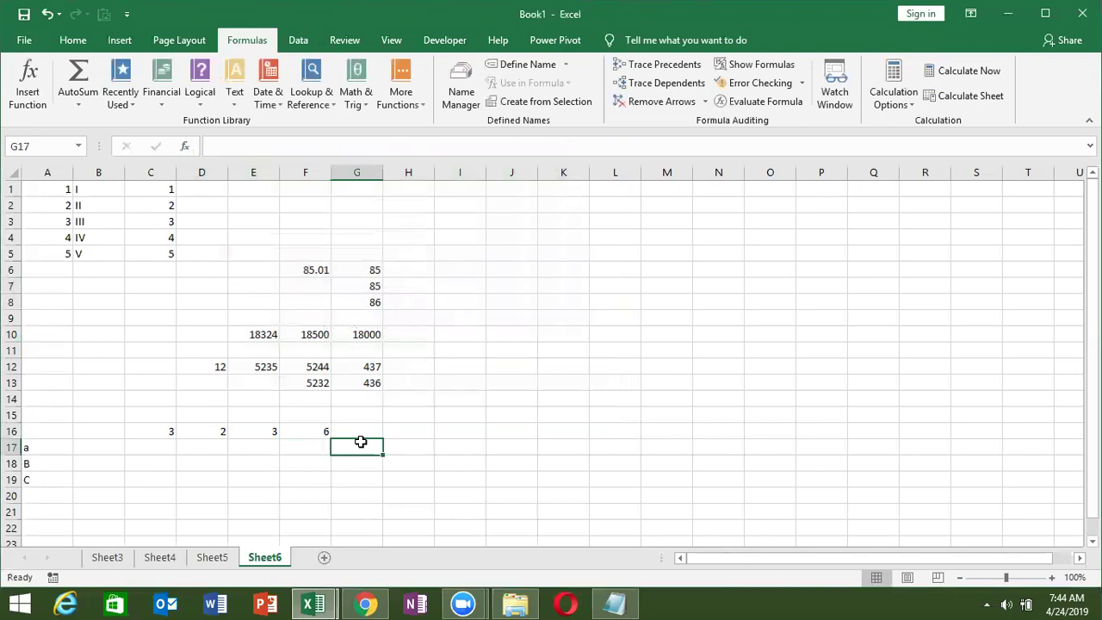
text(=)
text(GCD()
text(52,5)
key(BackSpace)
text(10)
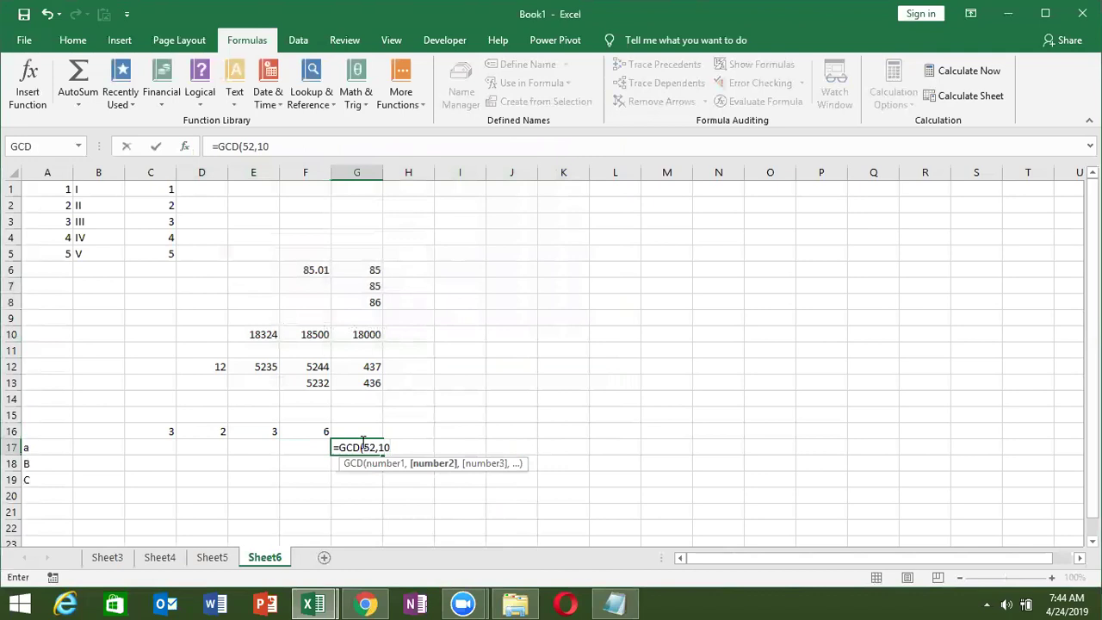
key(Return)
click(361, 442)
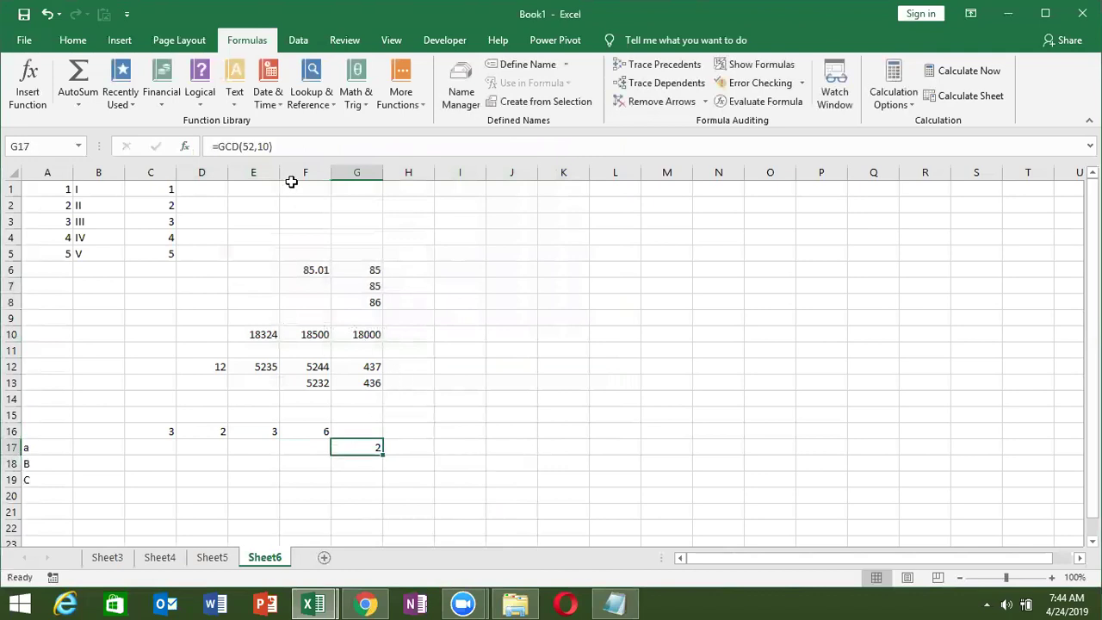
click(352, 109)
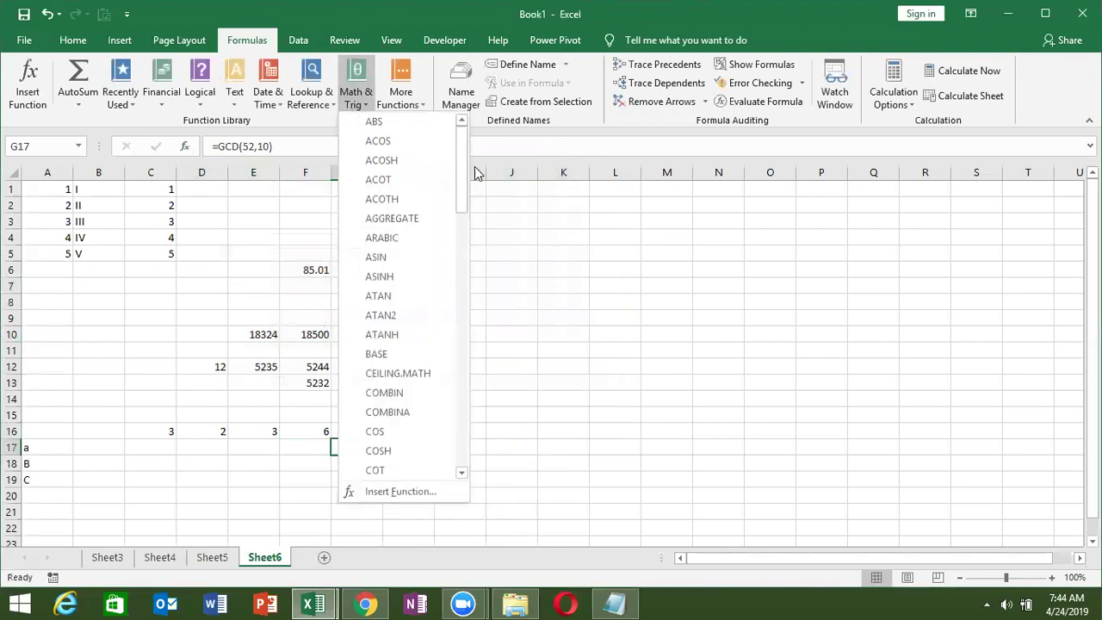
Step: Scroll the Math & Trig list down past LCM and MOD, then close it and select J5
drag(465, 168, 467, 247)
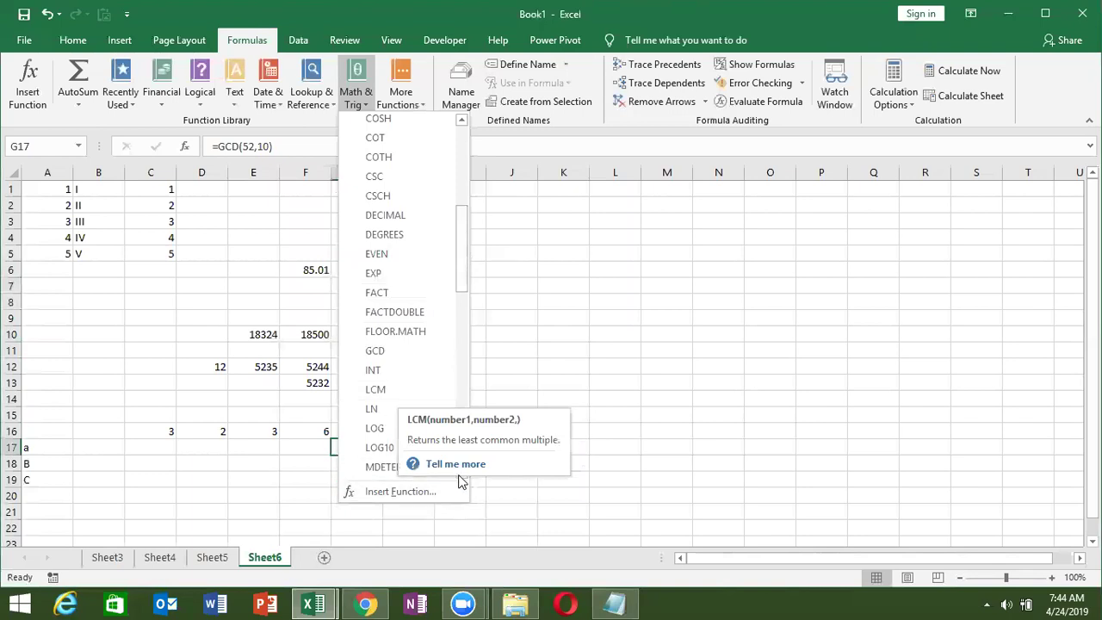
drag(461, 280, 464, 307)
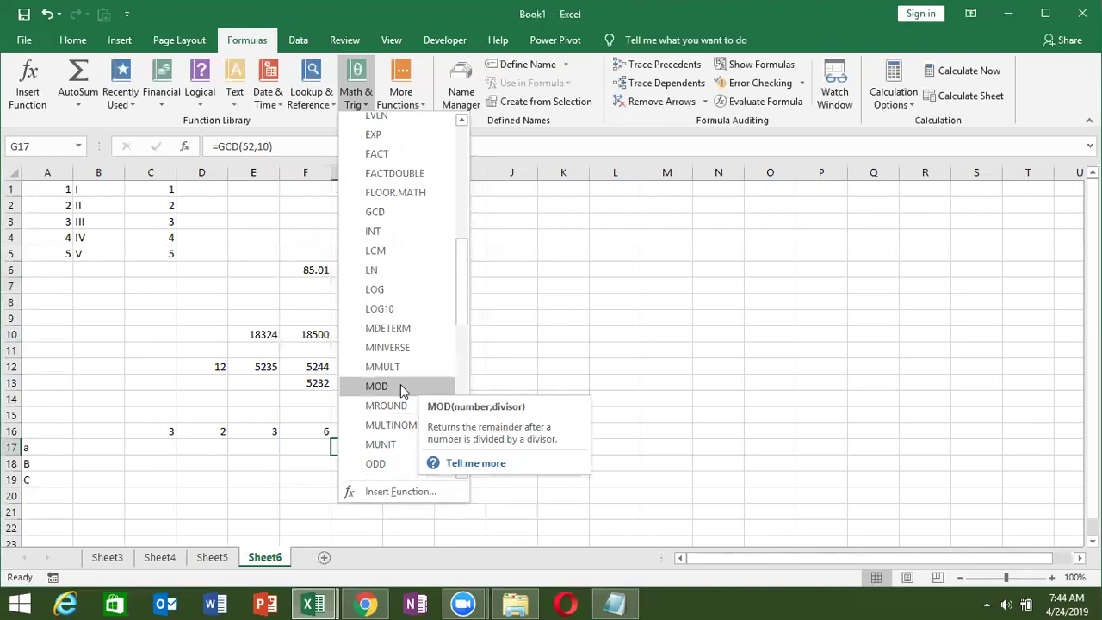
click(602, 266)
click(546, 266)
click(512, 250)
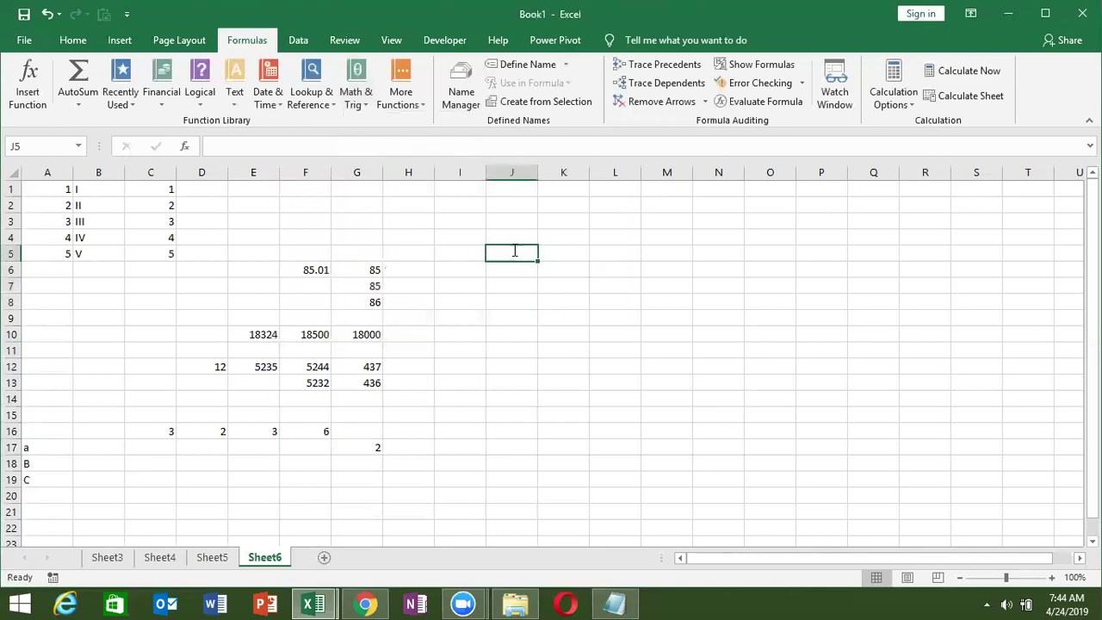
Step: Enter 12.36 in J5 and =INT(J5) in J6 to get its integer part 12
text(12.36)
key(Return)
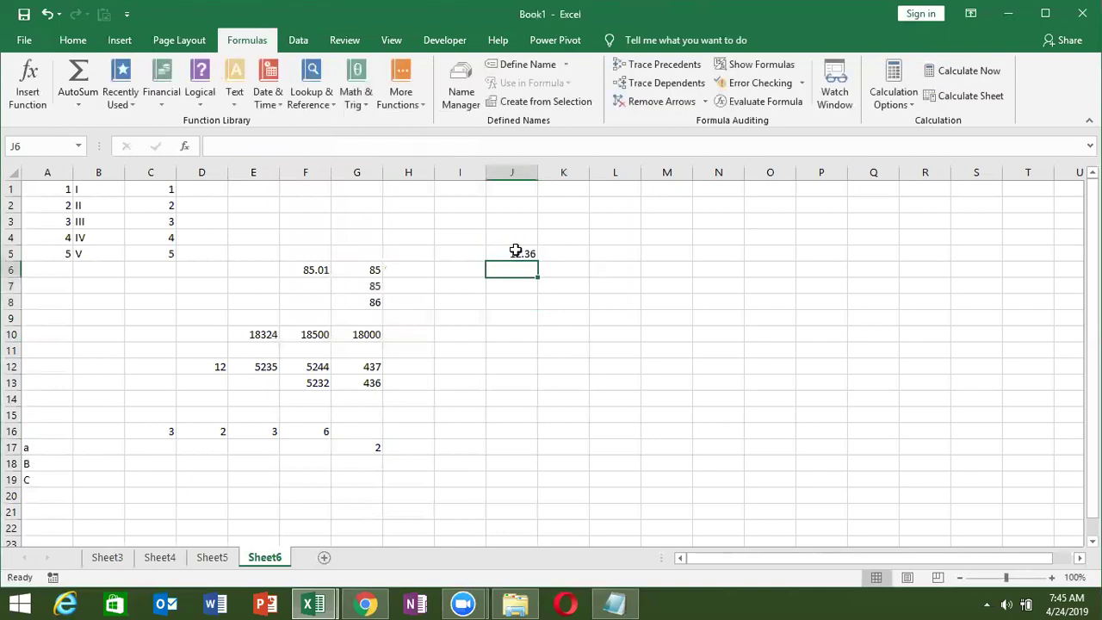
text(=I)
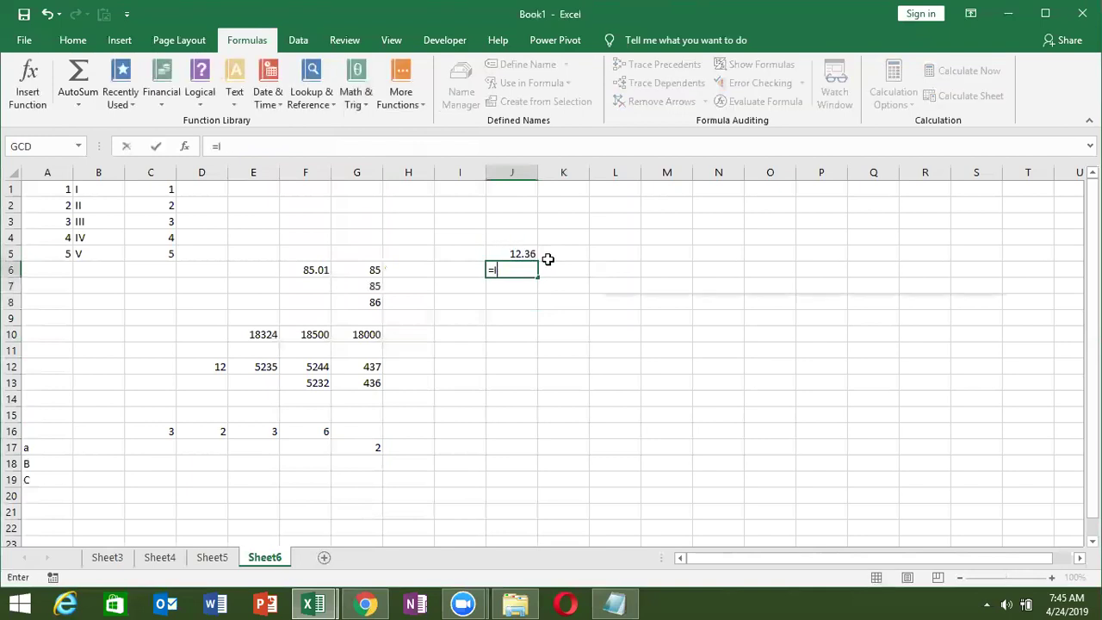
text(NT()
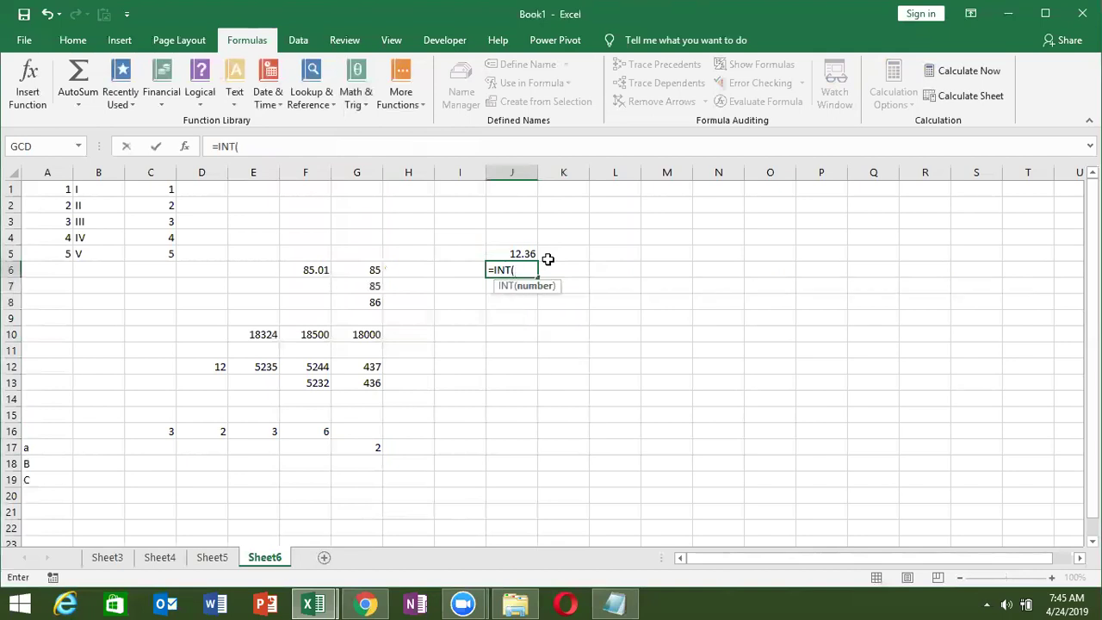
key(Up)
key(ctrl+Return)
Step: Enter =J5-J6 in J7 to get the leftover 0.36
click(550, 266)
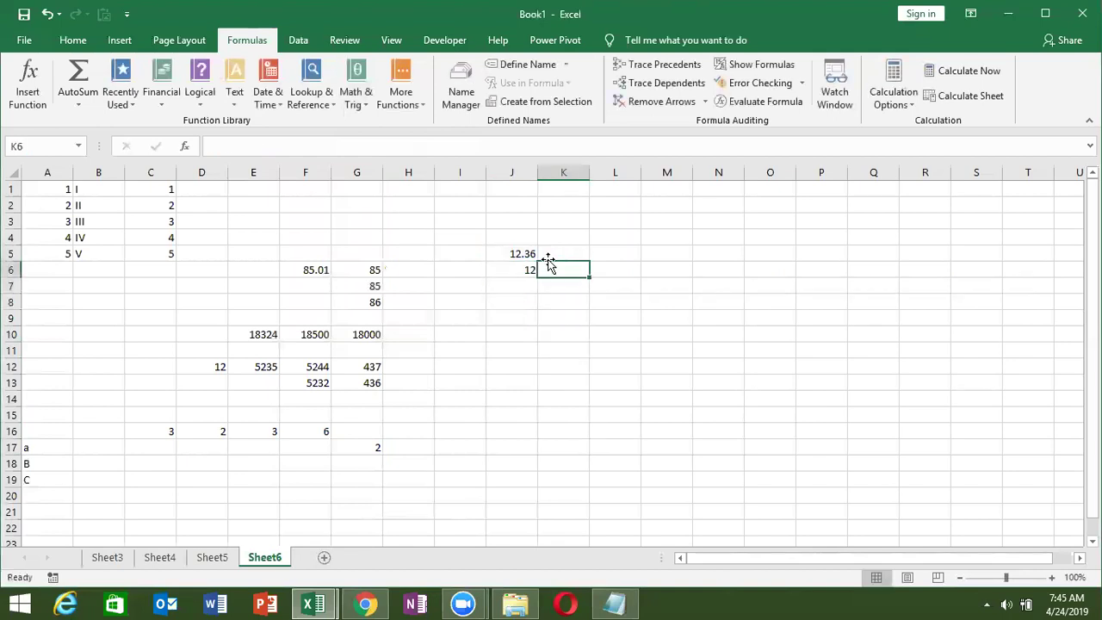
key(Down)
key(Left)
text(=)
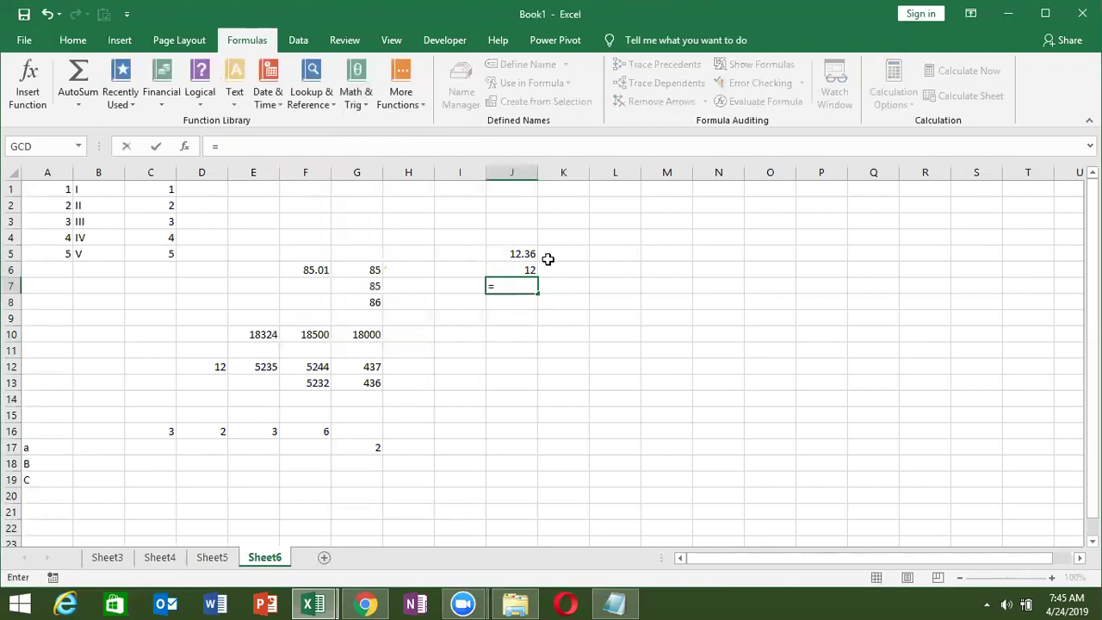
key(Up)
key(Up)
text(-)
key(Up)
key(Return)
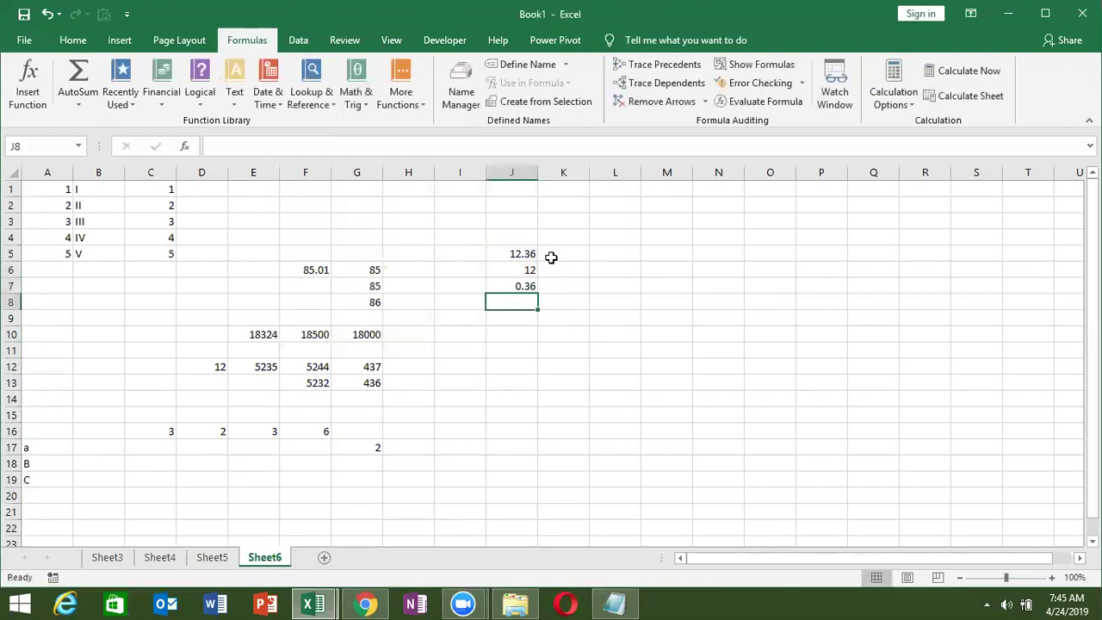
click(552, 257)
text(=MOD()
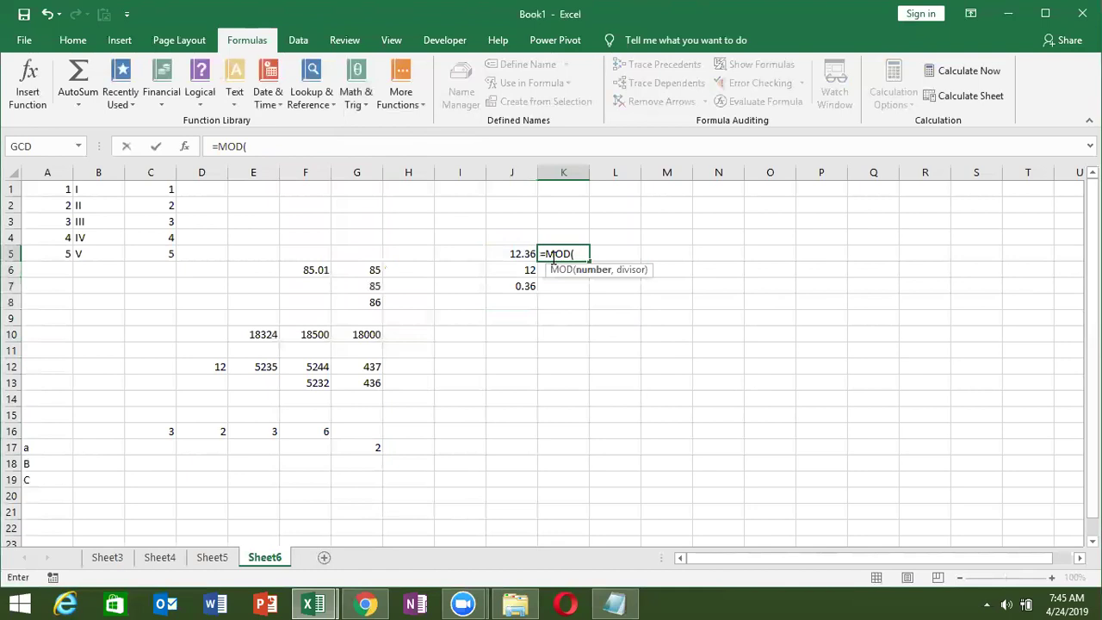
Step: Try =MOD(14,5) in K5, then rewrite it as =MOD(J5,1) to return 0.36
text(14,5)
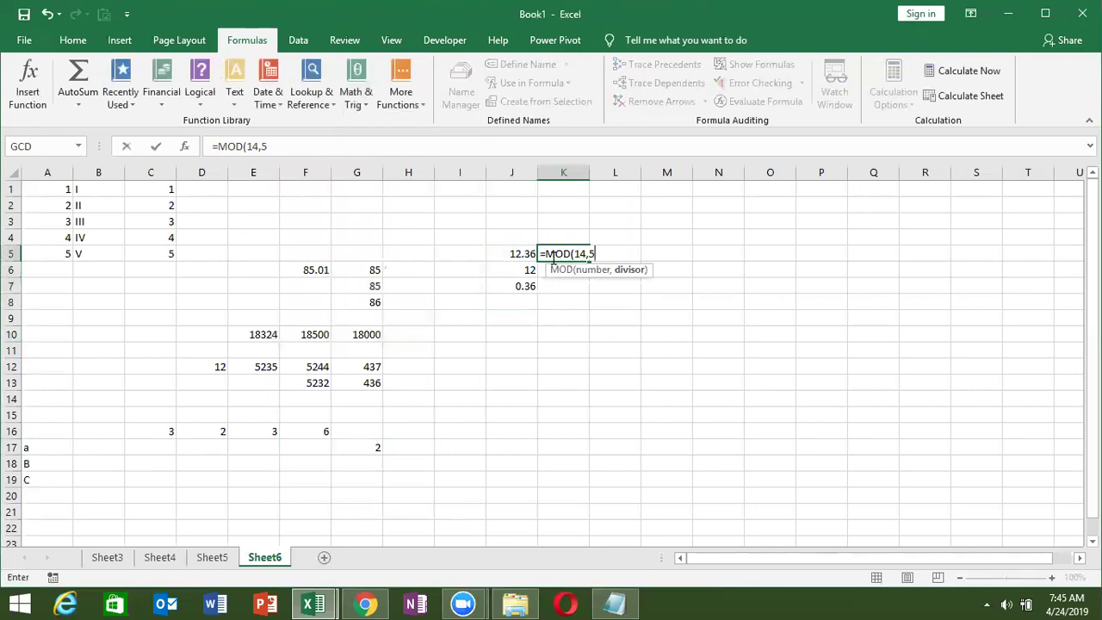
key(Return)
click(552, 261)
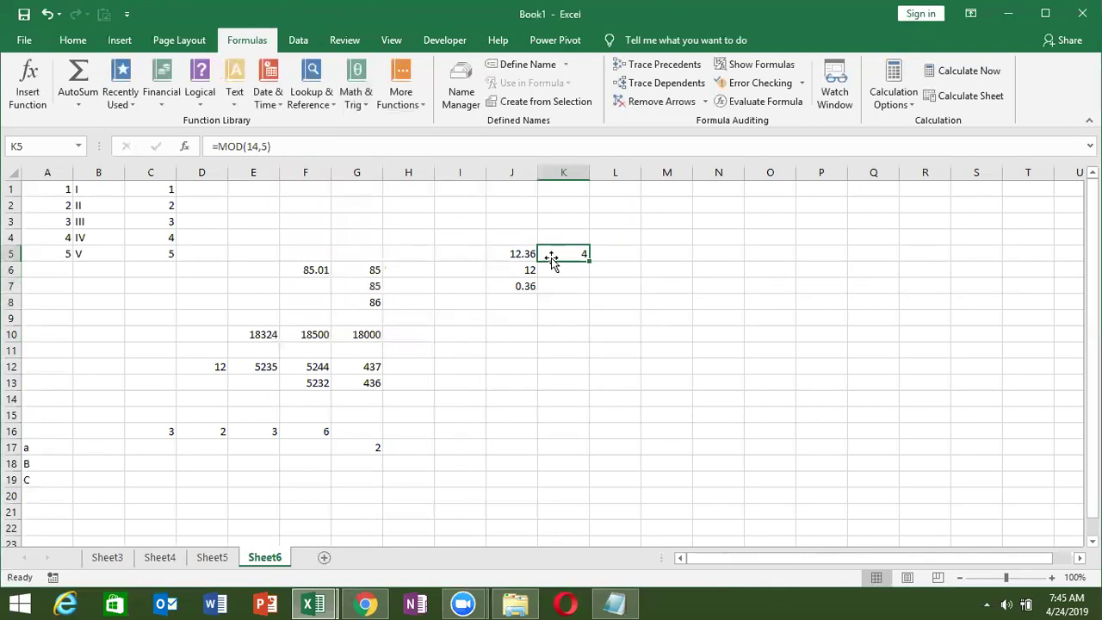
text(=MOD)
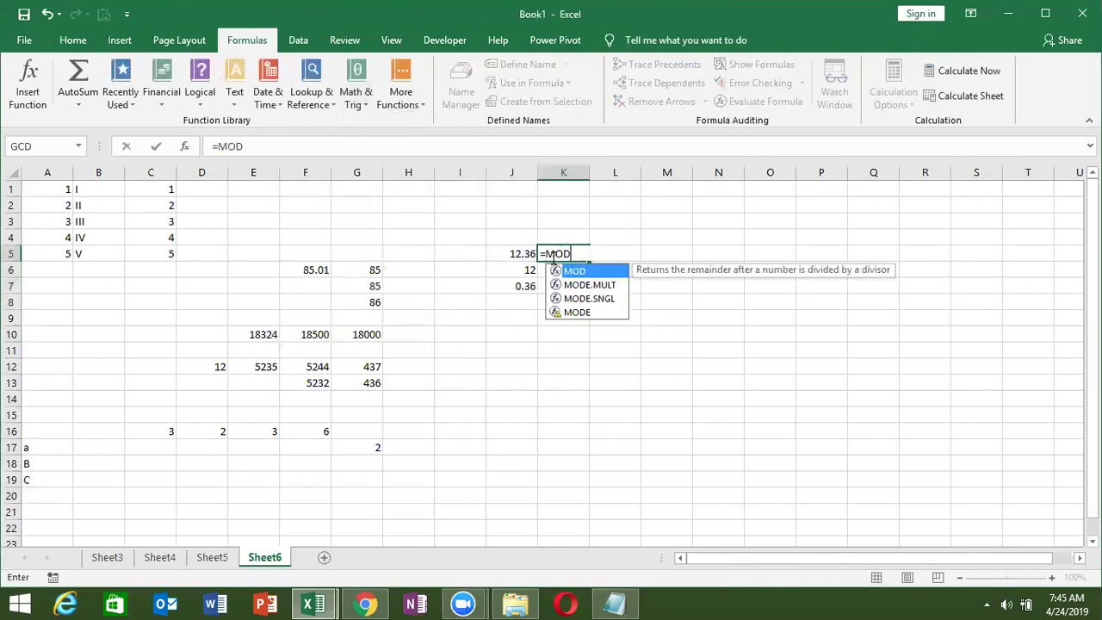
text(()
click(509, 254)
text(,1)
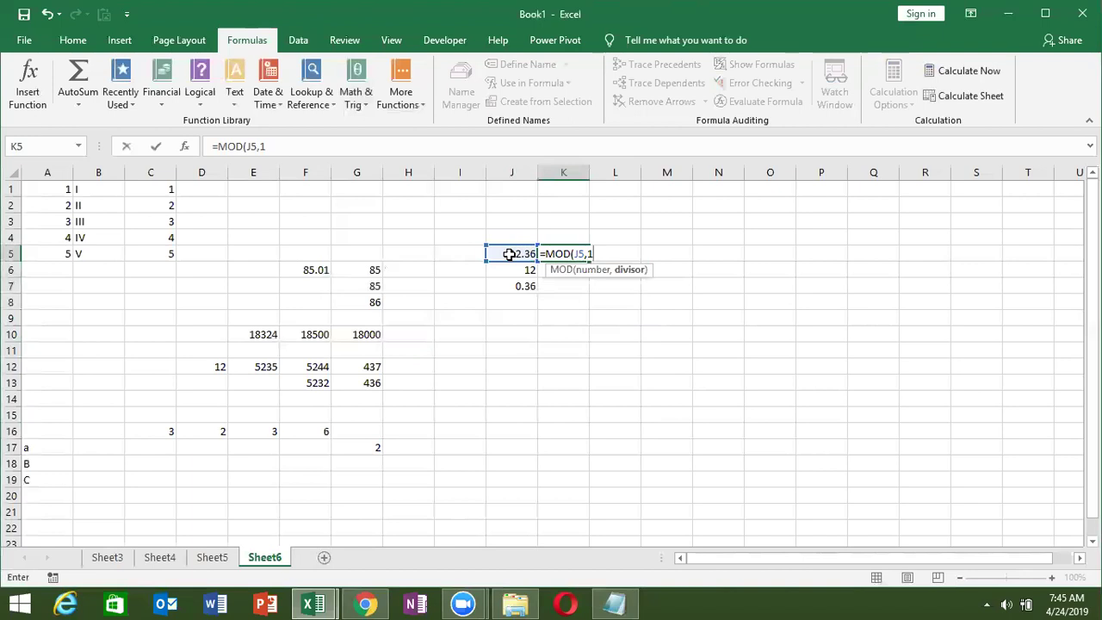
text())
key(Return)
key(Up)
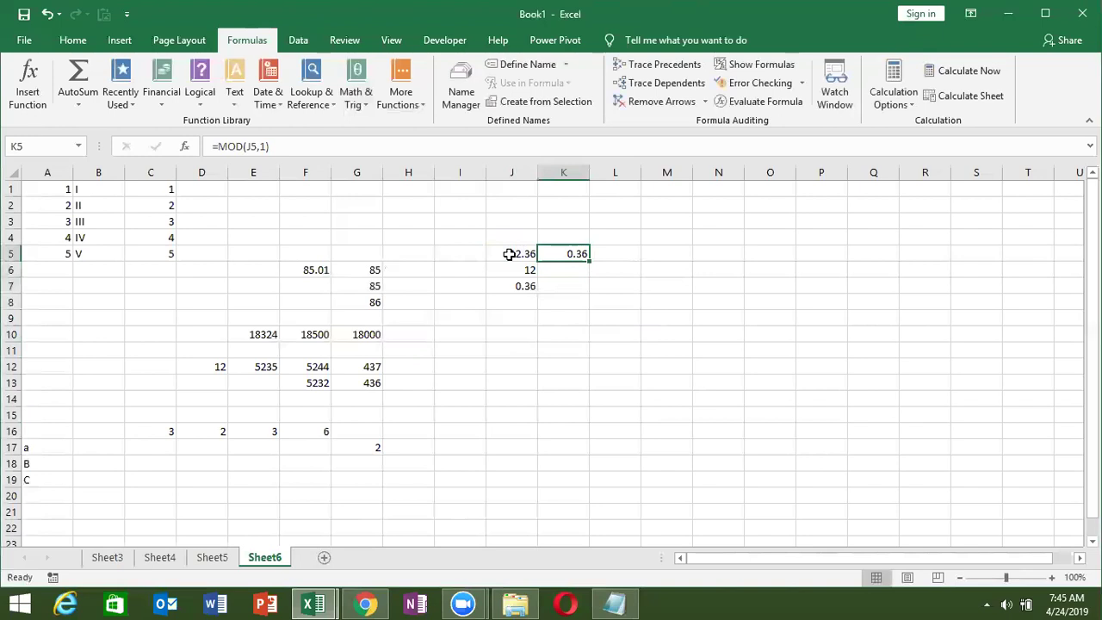
Step: Enter =TODAY() in K9 to show today's date 4/24/2019
click(580, 320)
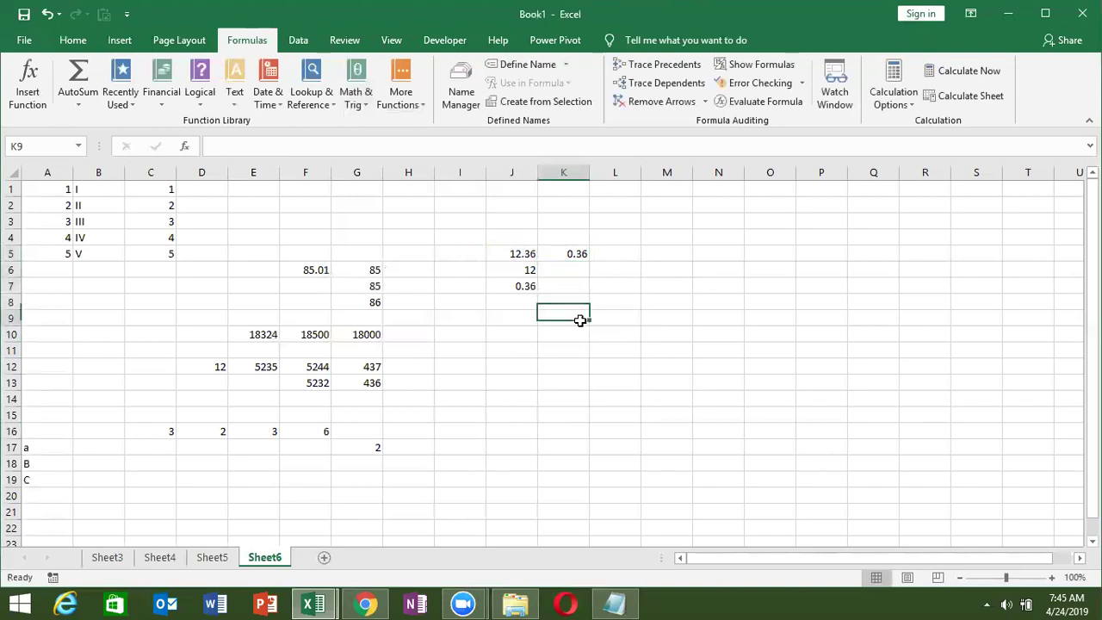
text(=TOD)
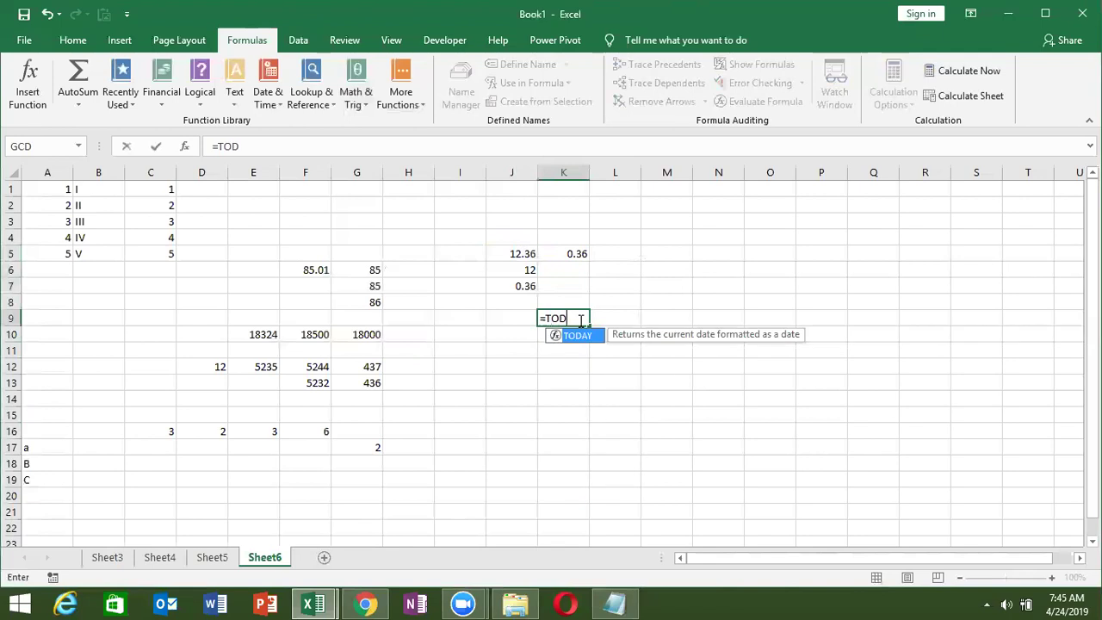
key(Tab)
text())
key(Return)
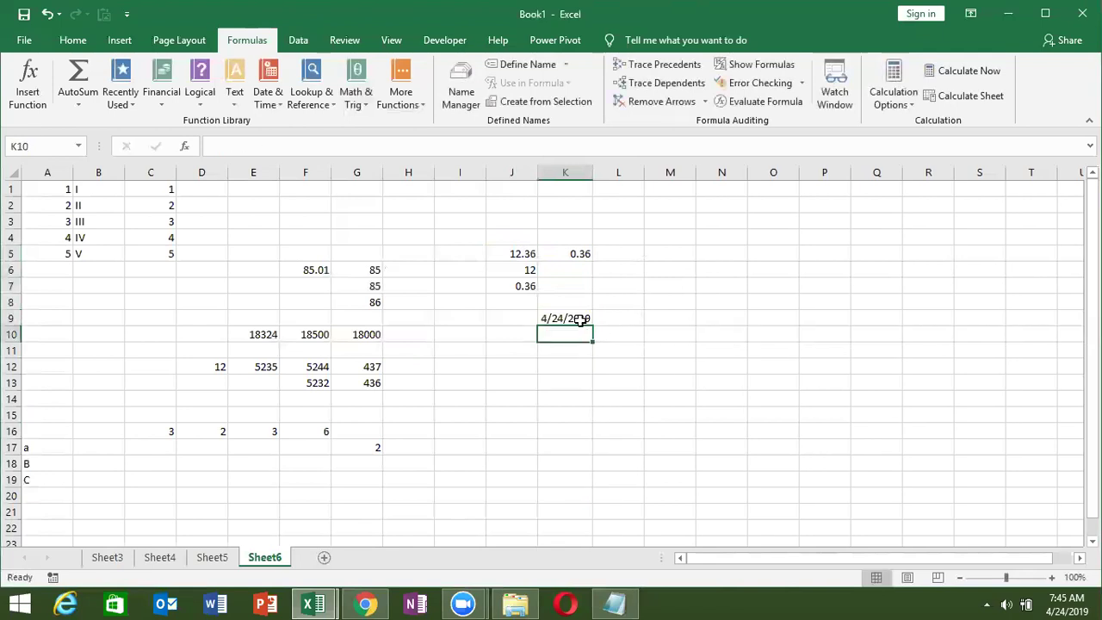
Step: Enter =NOW() in K10 to show the current date and time
text(=)
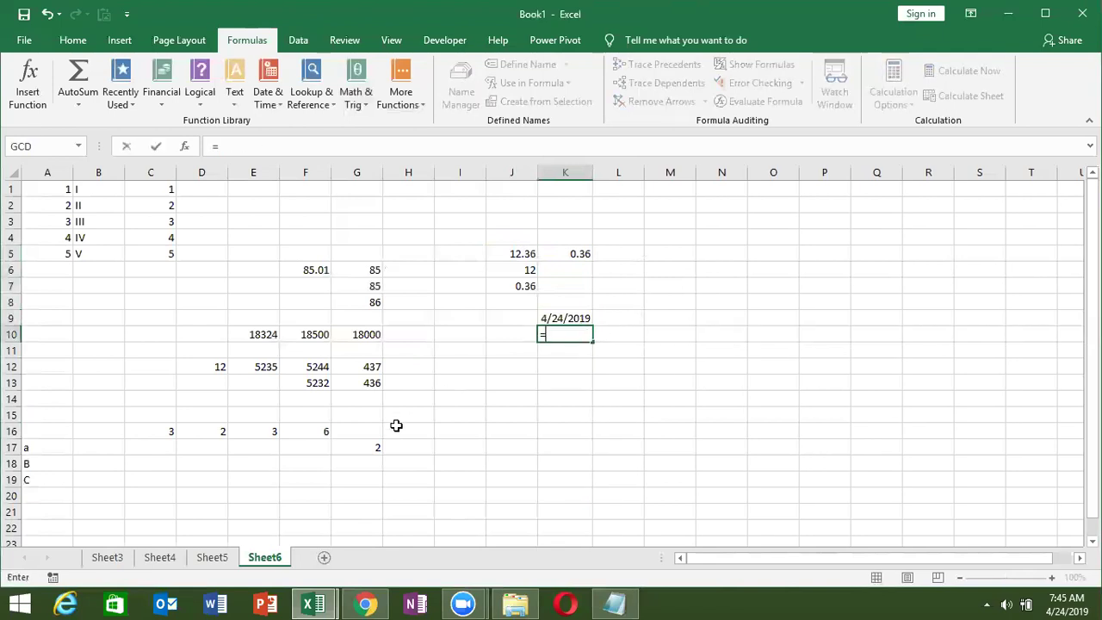
text(NOW)
key(Tab)
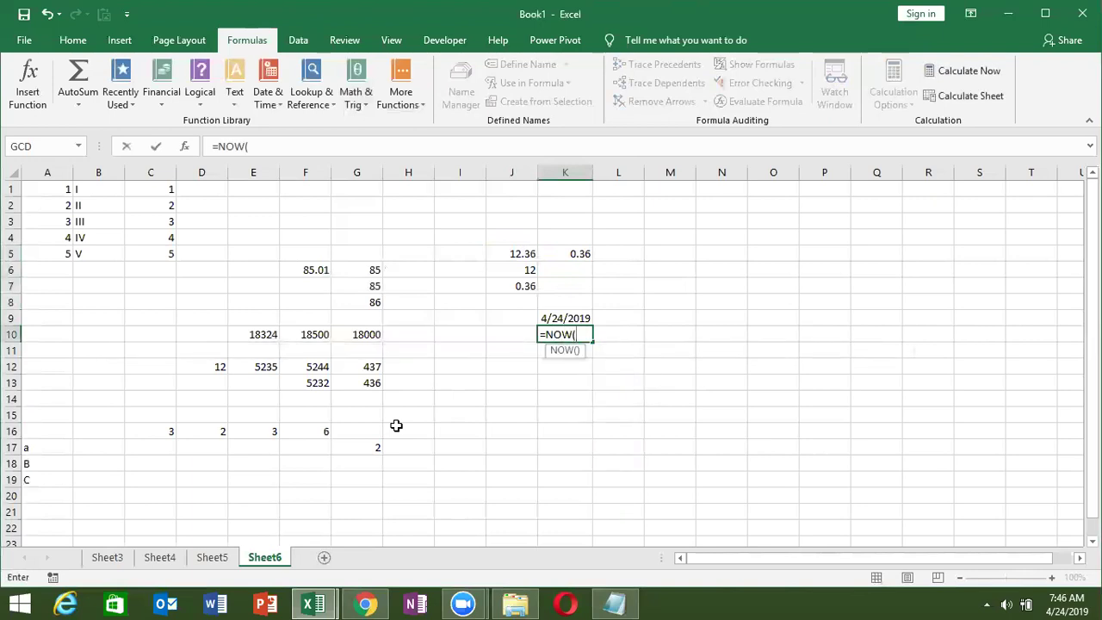
text())
key(Return)
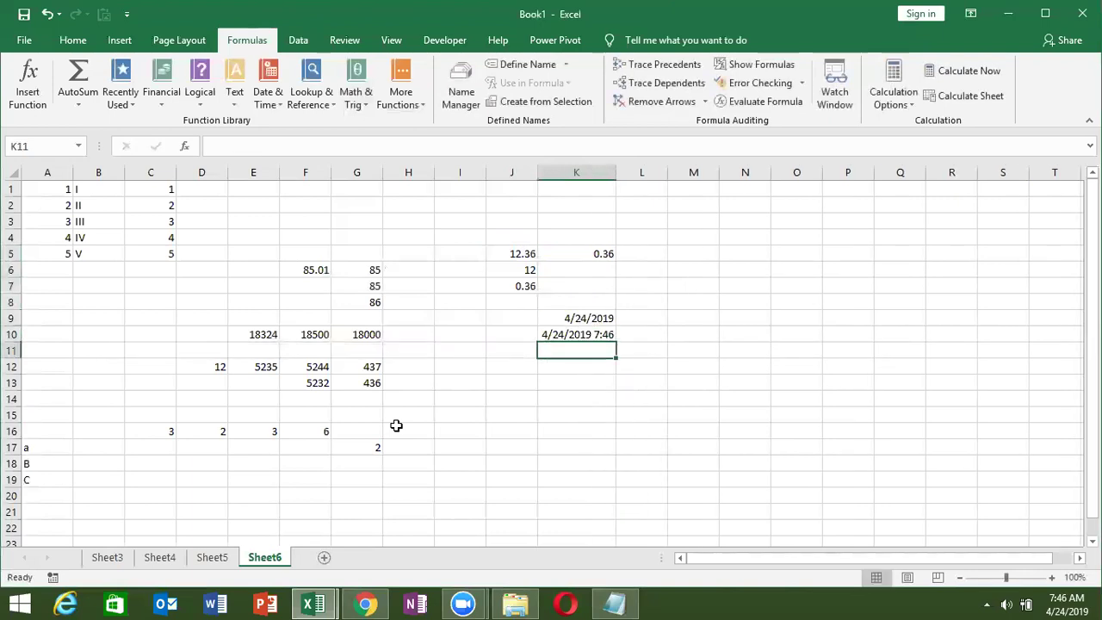
key(Up)
key(Right)
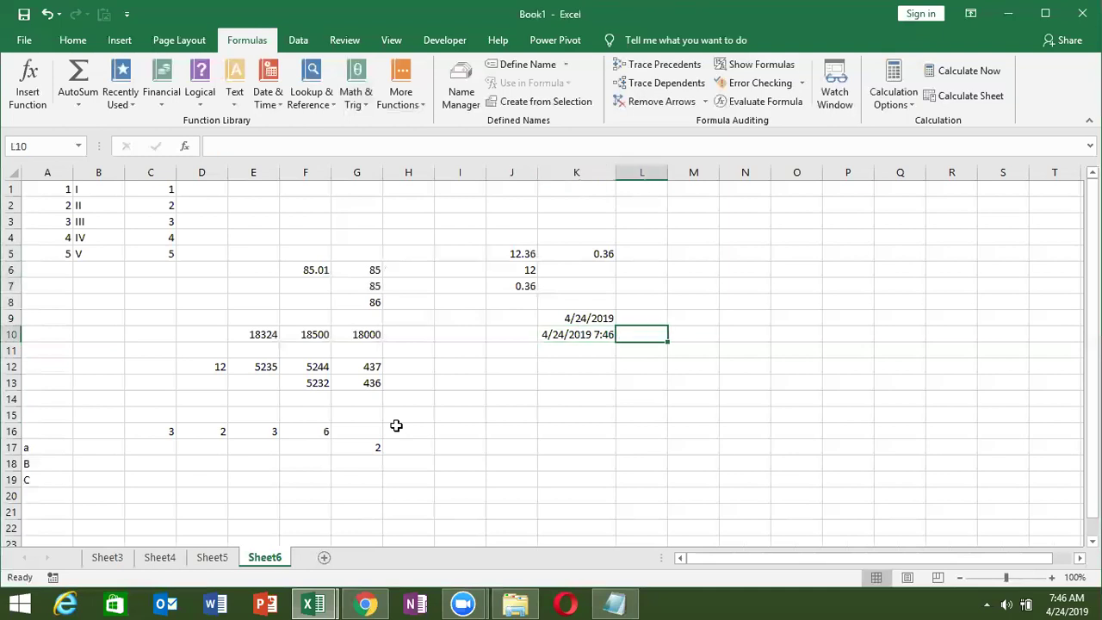
text(=)
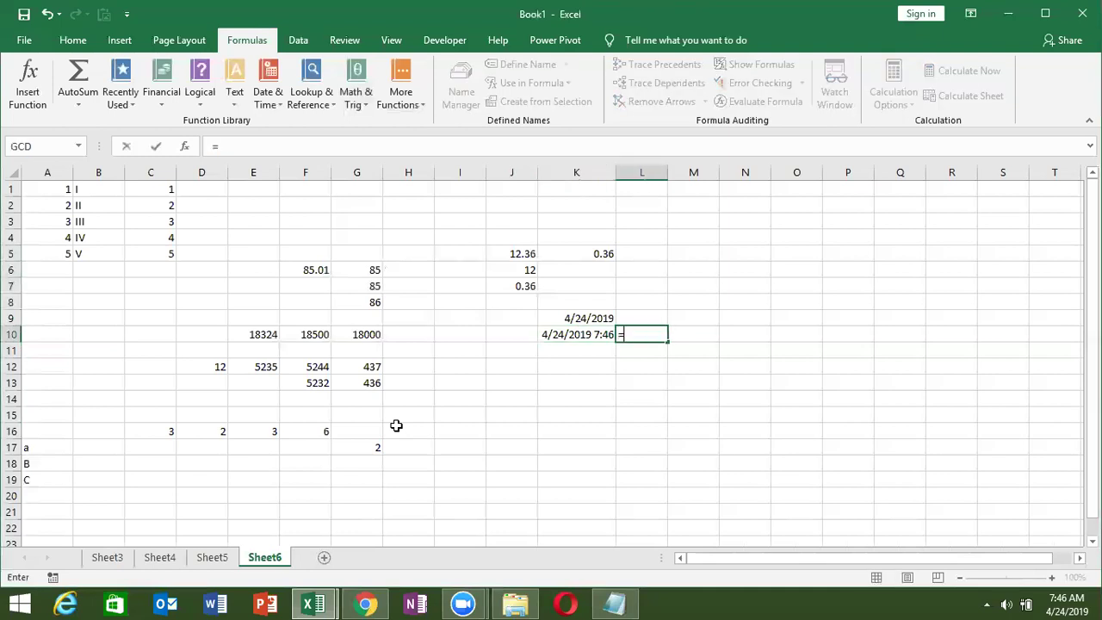
text(MOD()
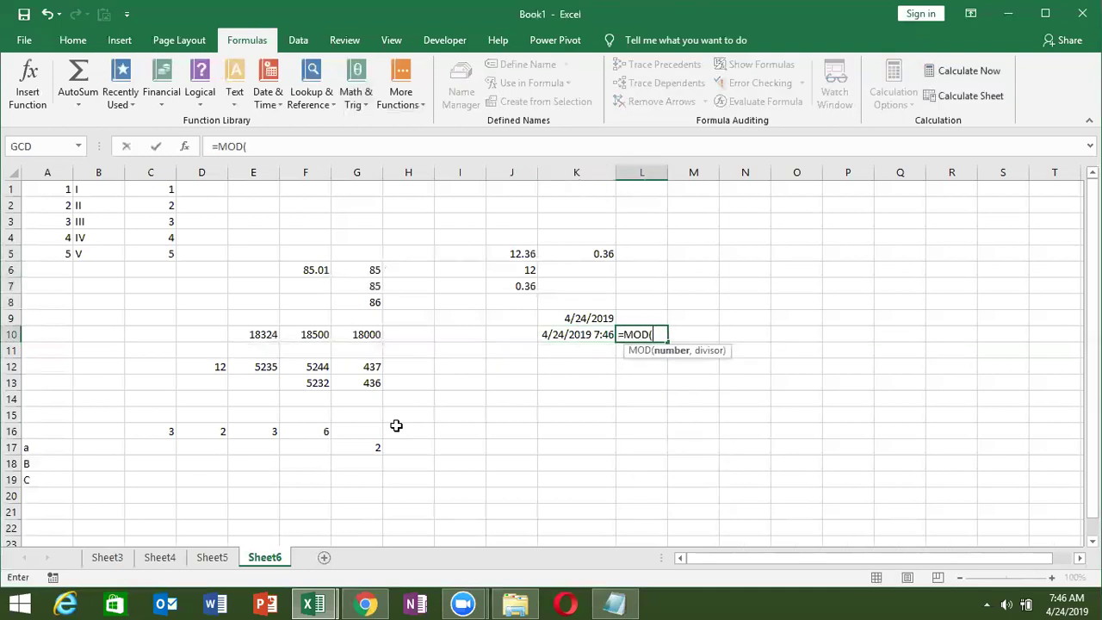
text(NO)
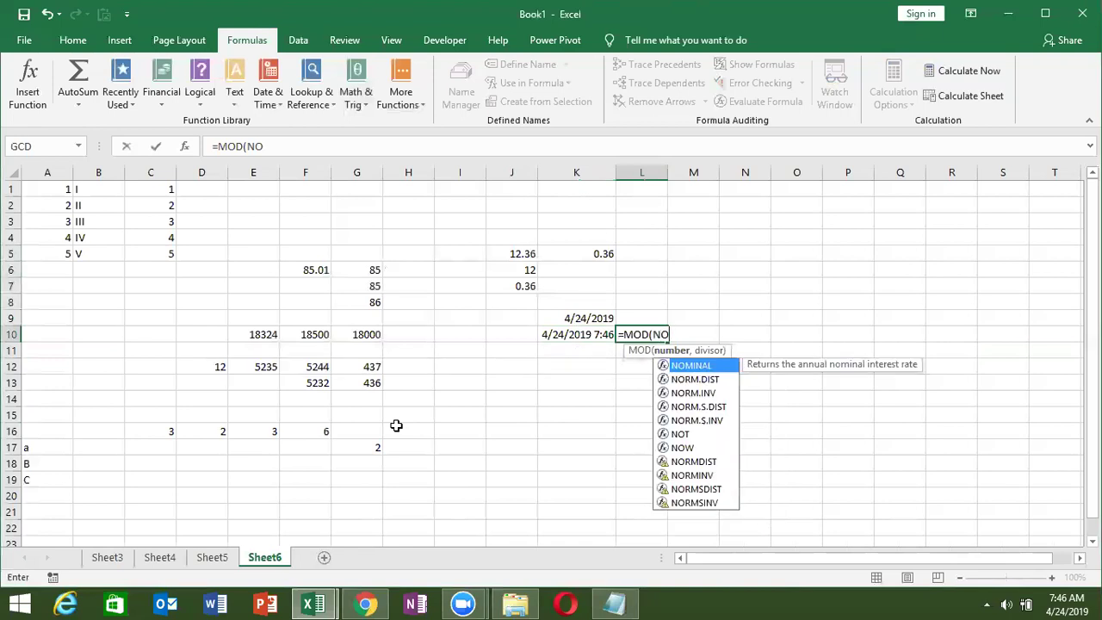
text(W())
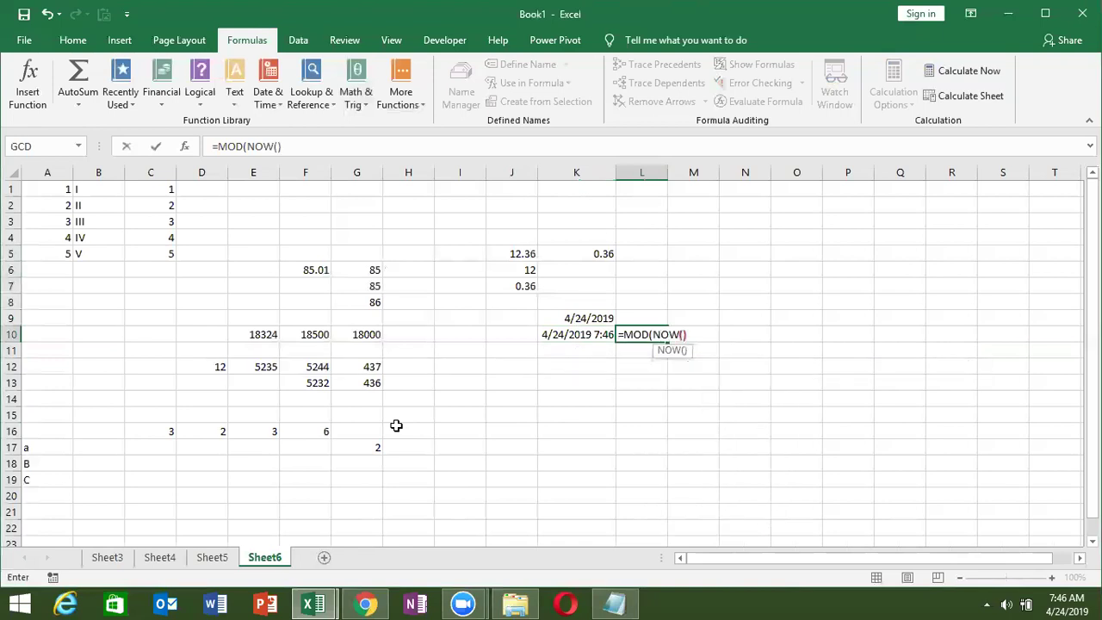
text(,1))
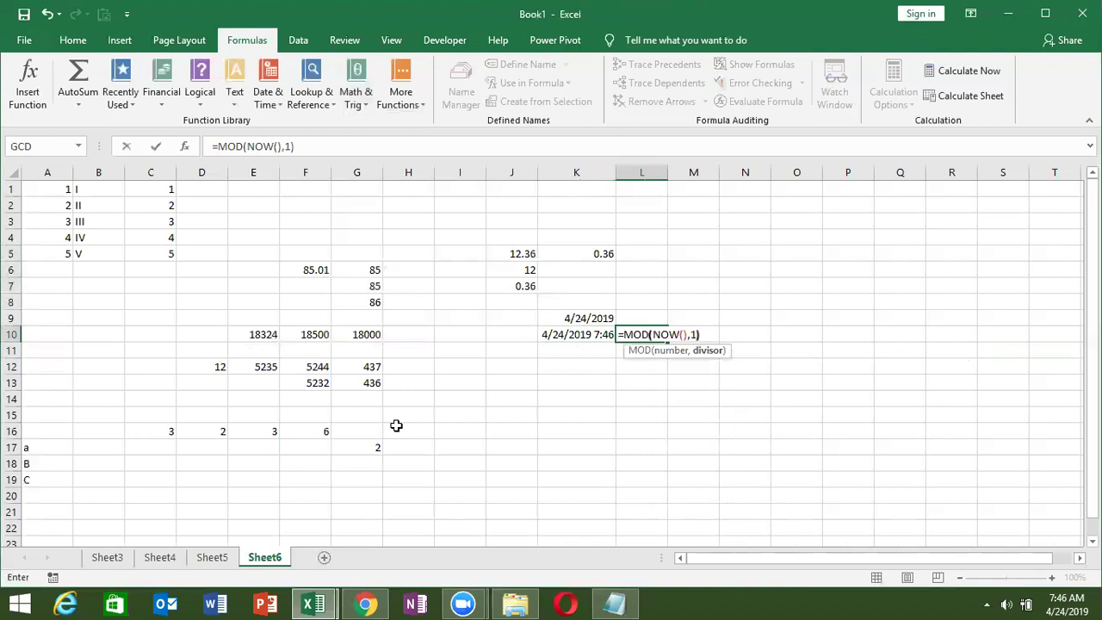
Step: Enter =MOD(NOW(),1) in L10 and format it as a time, showing 7:46 AM
key(Return)
key(Up)
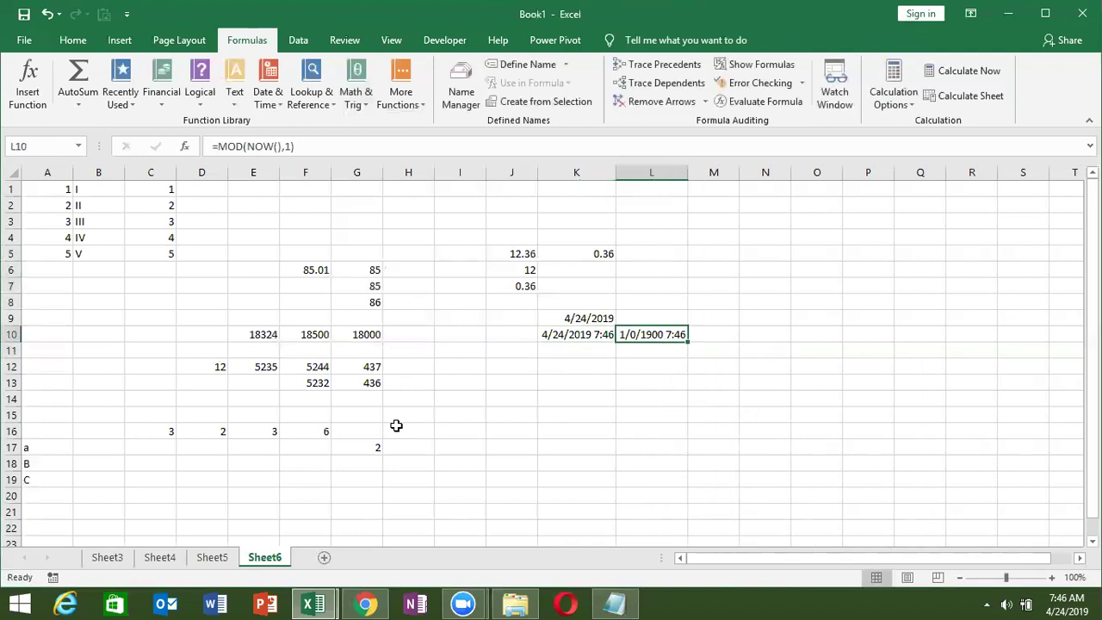
key(ctrl+shift+3)
key(ctrl+shift+2)
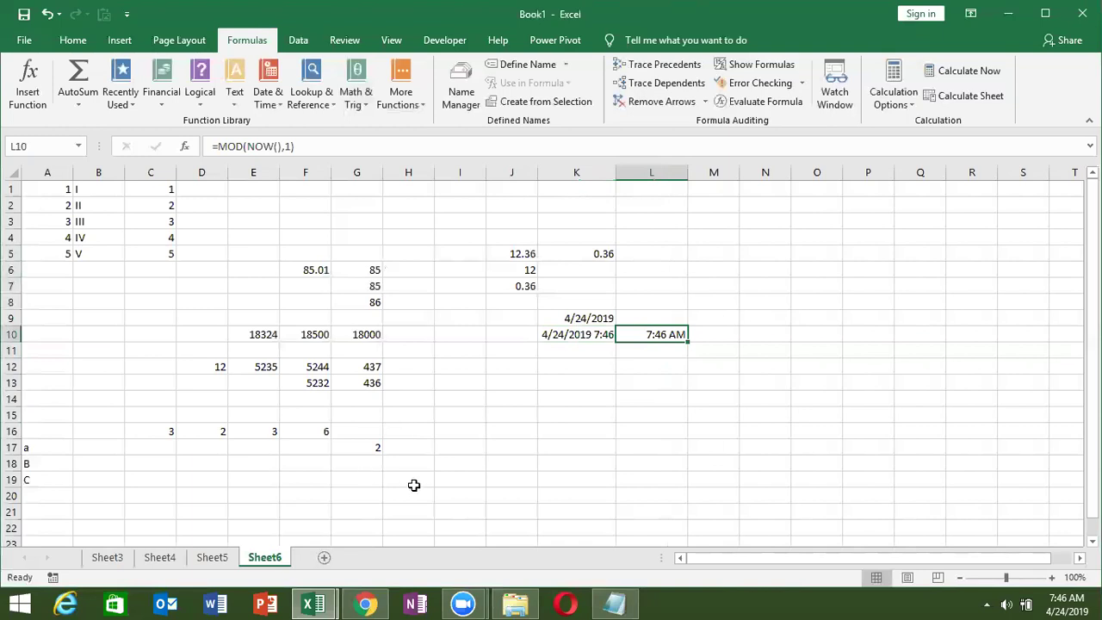
Step: Switch K10 to General format so NOW shows as serial number 43579.32379
click(556, 336)
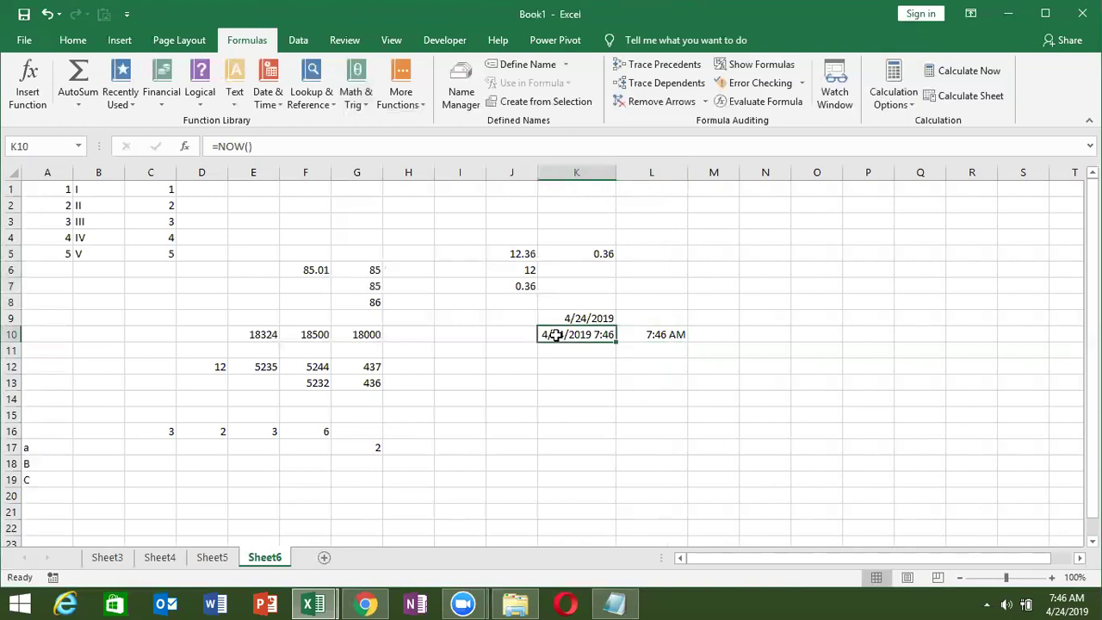
key(ctrl+shift+asciitilde)
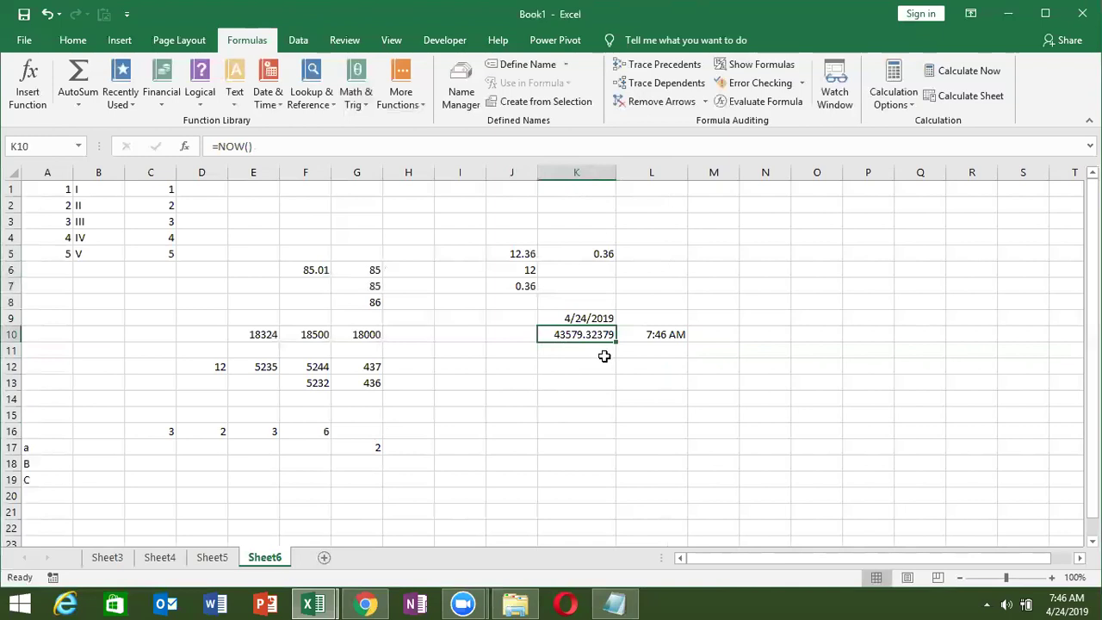
click(556, 372)
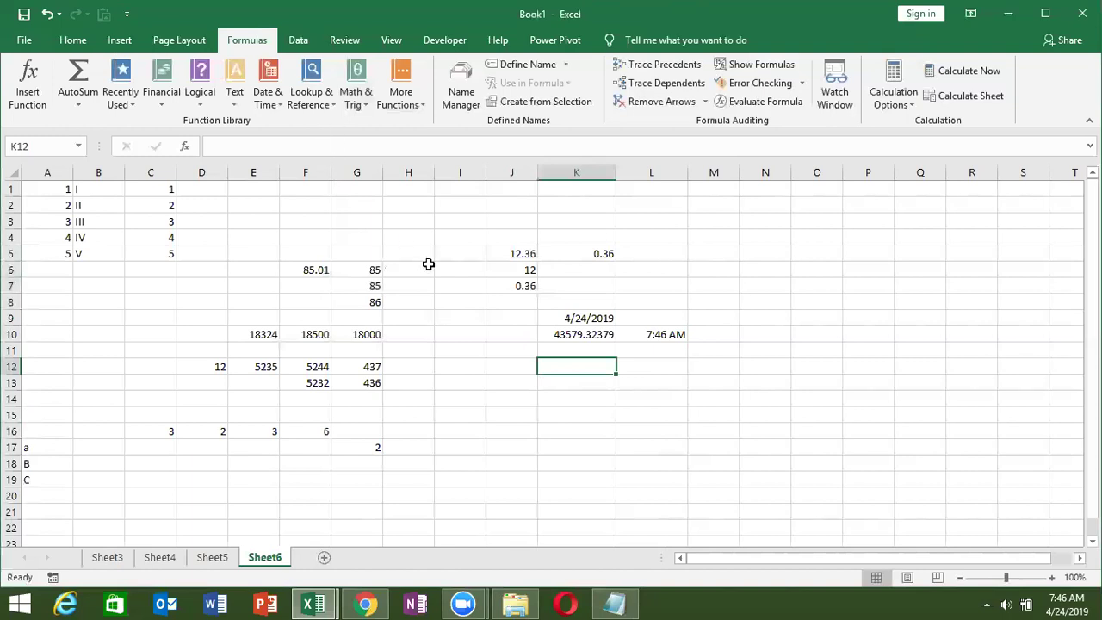
Step: Enter 50 in J12 and 17 in K12
click(502, 366)
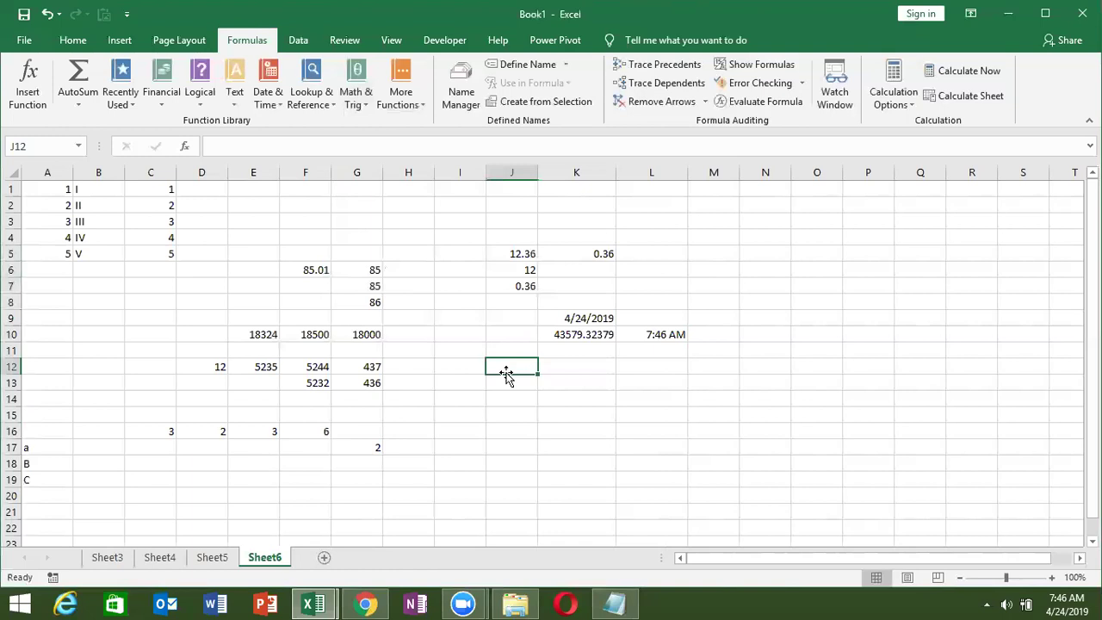
text(50)
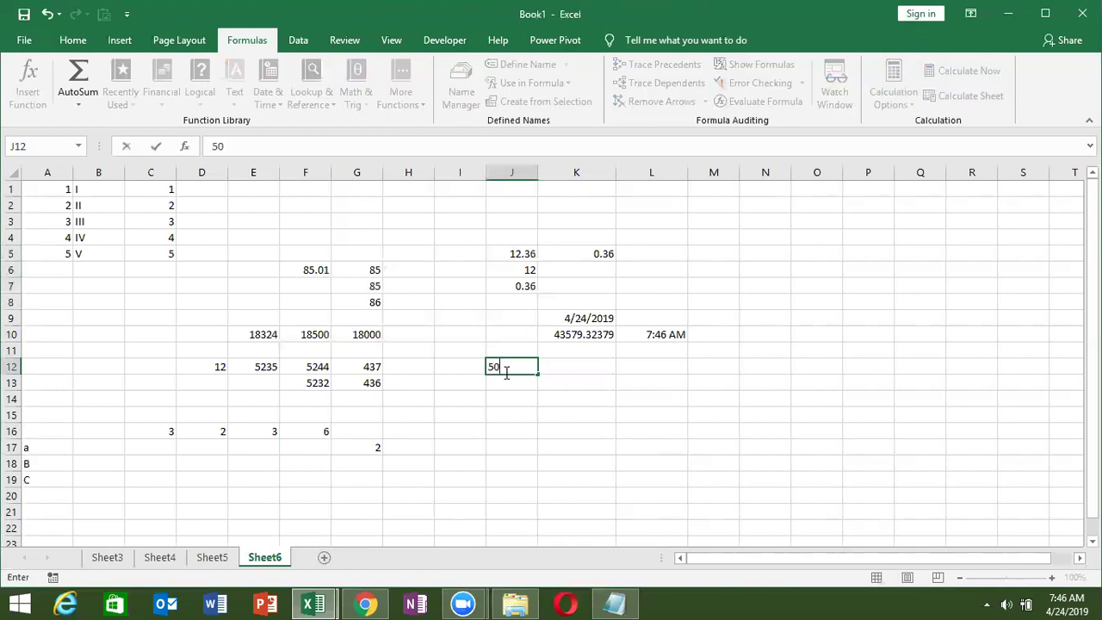
key(Tab)
text(17)
key(Tab)
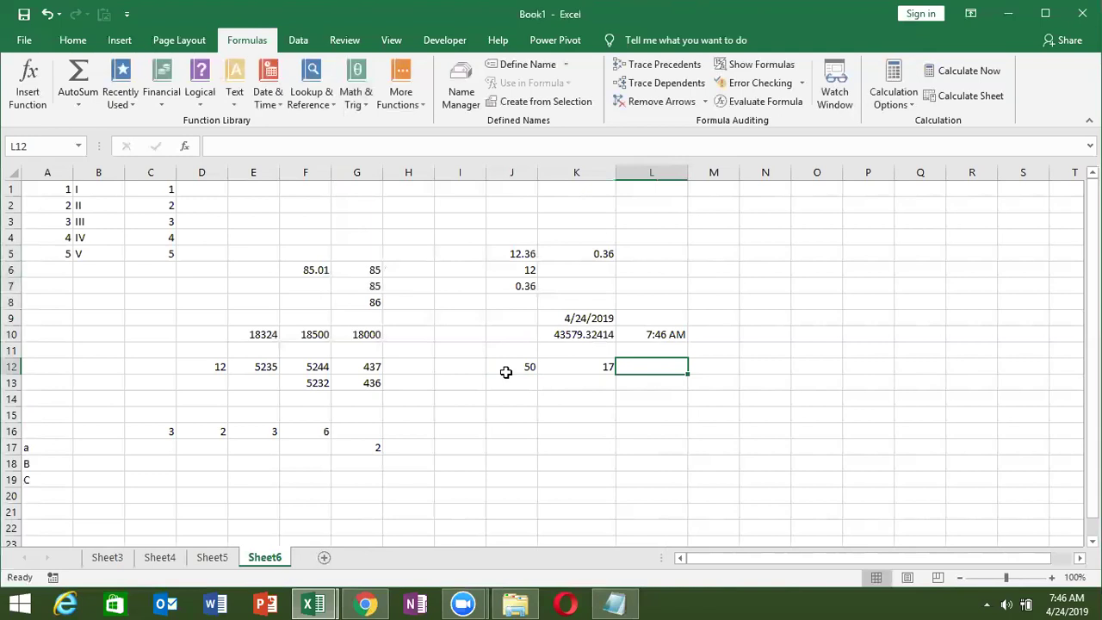
Step: Enter =MROUND(J12,K12) in L12, rounding 50 to the nearest multiple of 17 (51)
text(=MR)
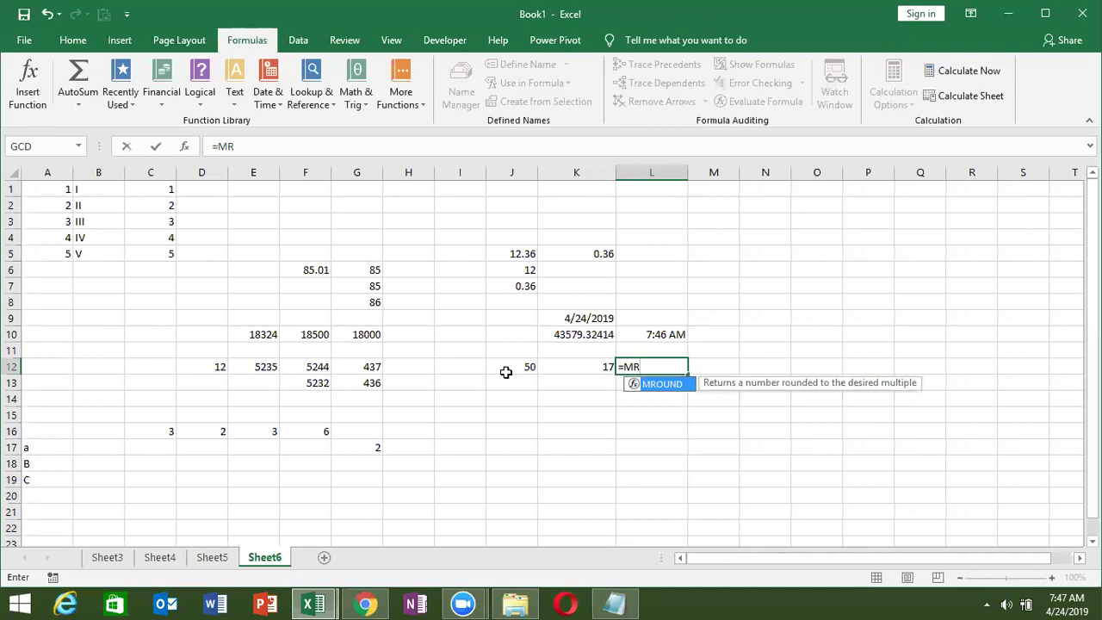
key(Tab)
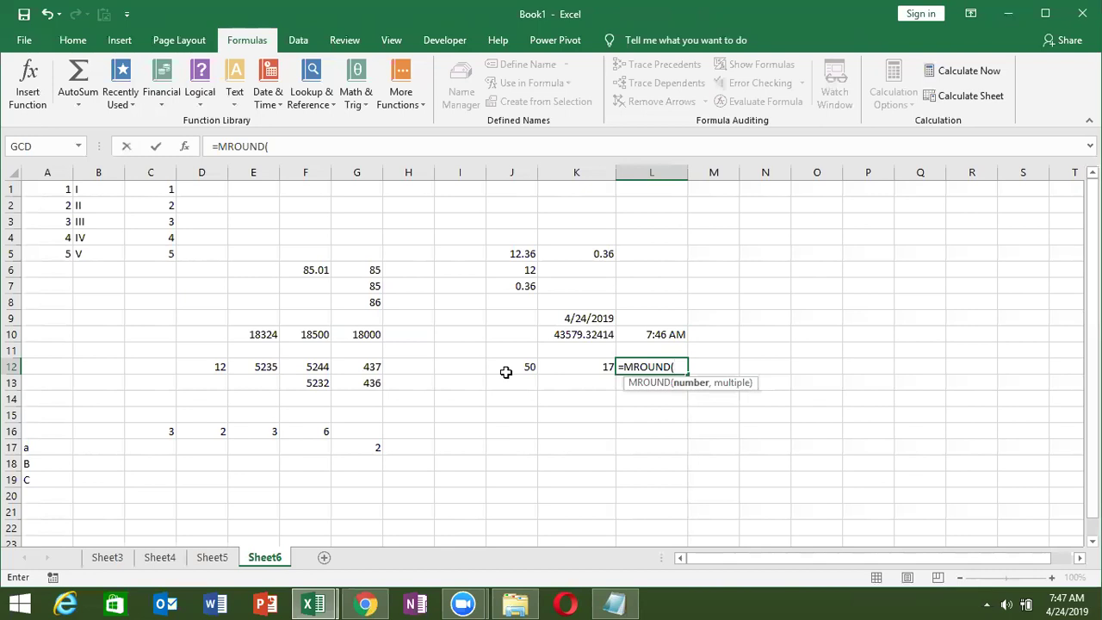
click(680, 367)
click(517, 365)
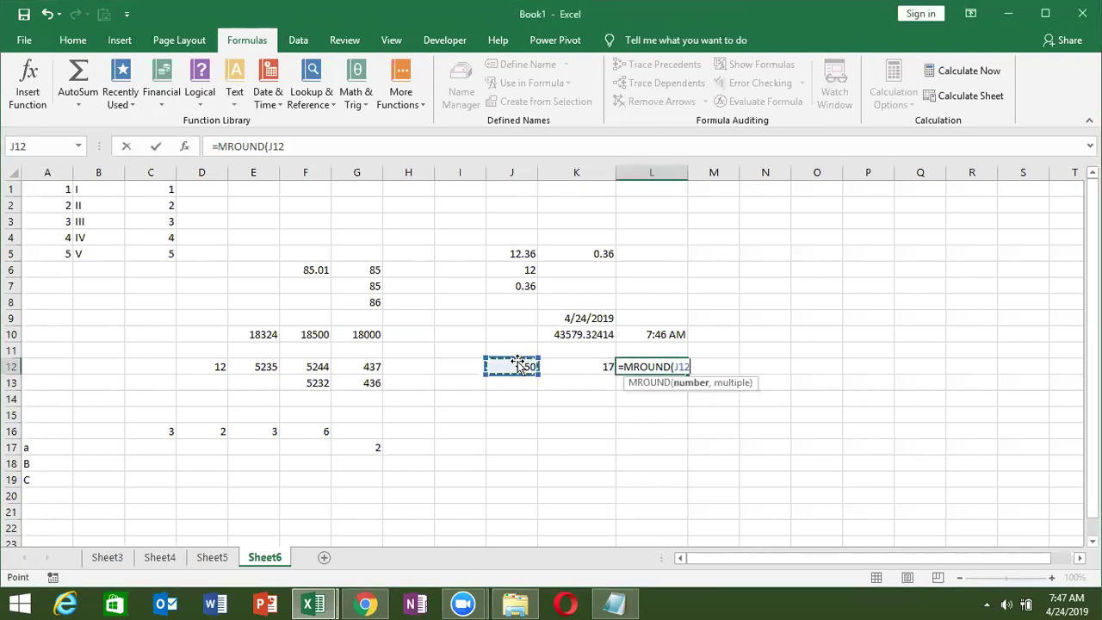
text(,)
click(563, 366)
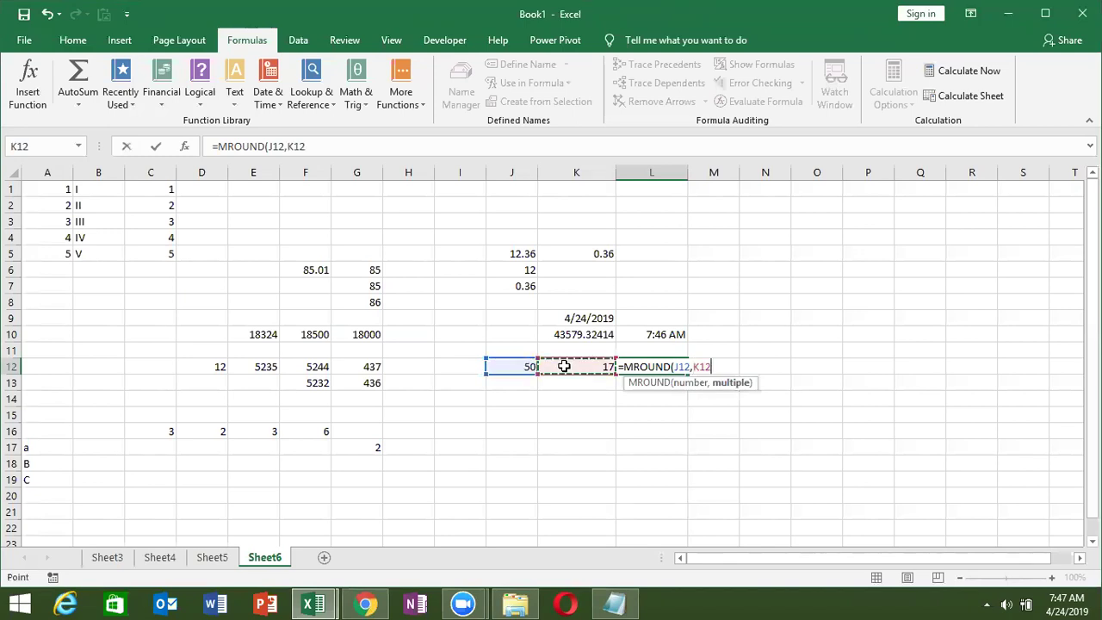
key(ctrl+Return)
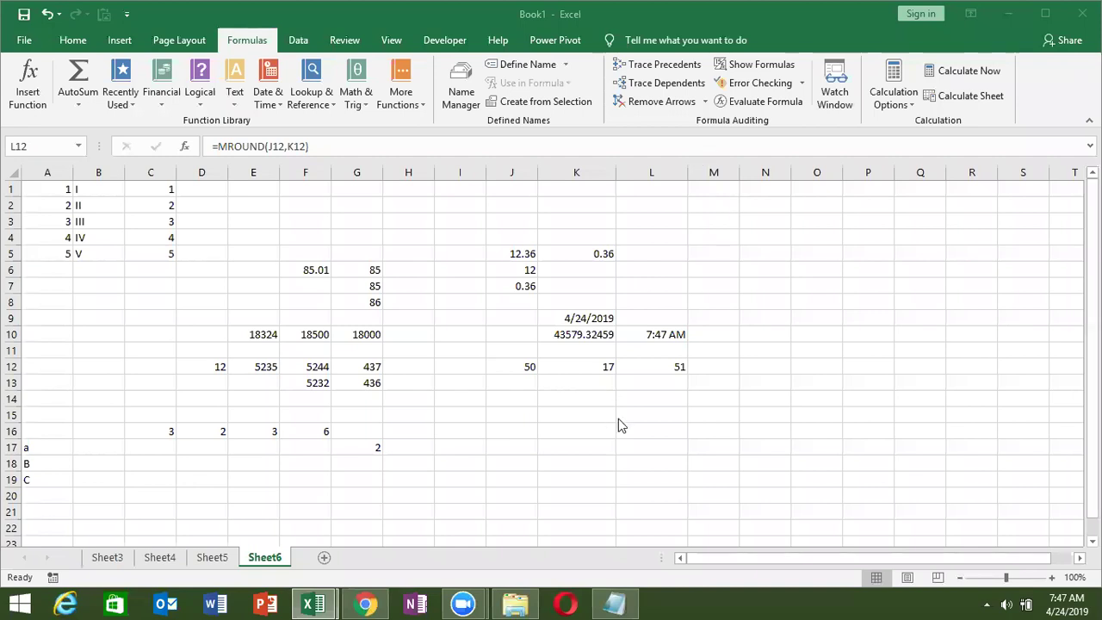
Step: Browse the Math & Trig function list down to RAND, then close it
click(355, 98)
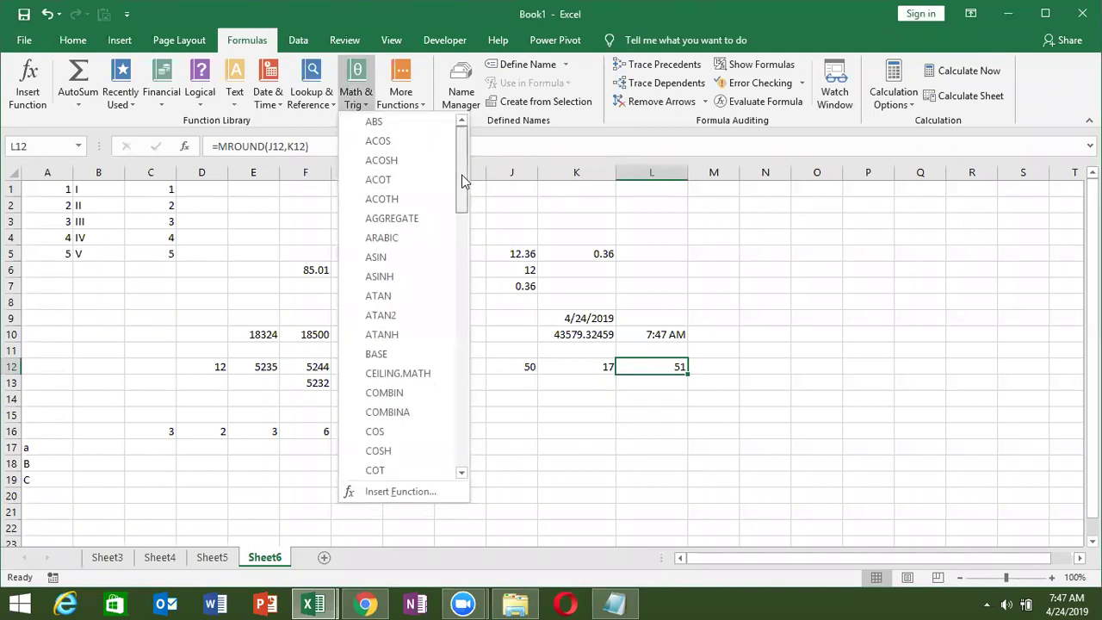
drag(462, 175, 472, 311)
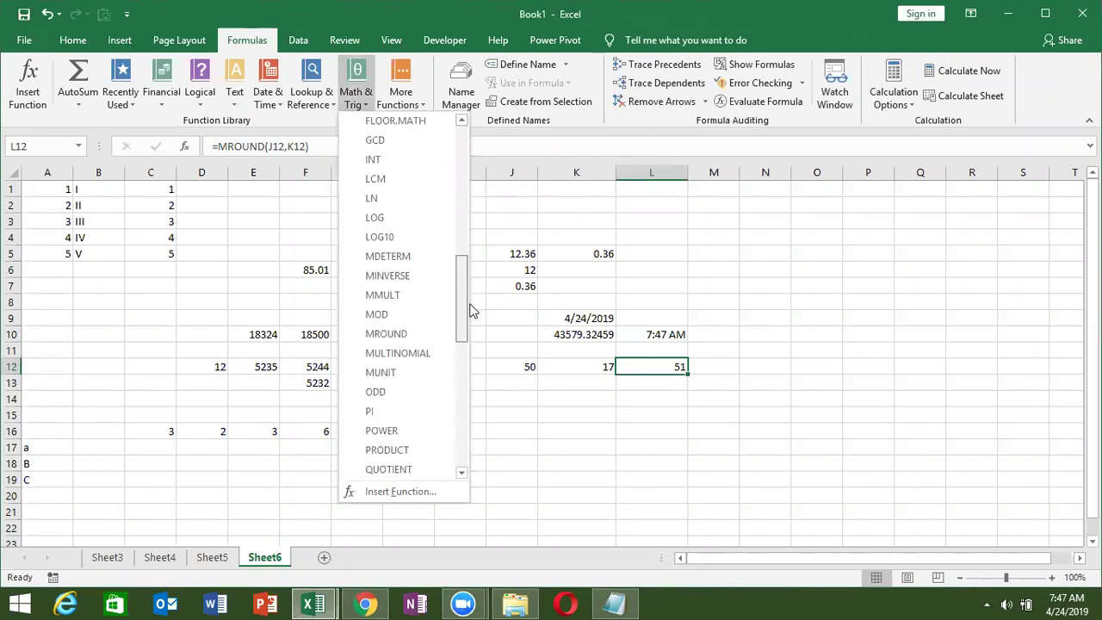
drag(472, 311, 473, 329)
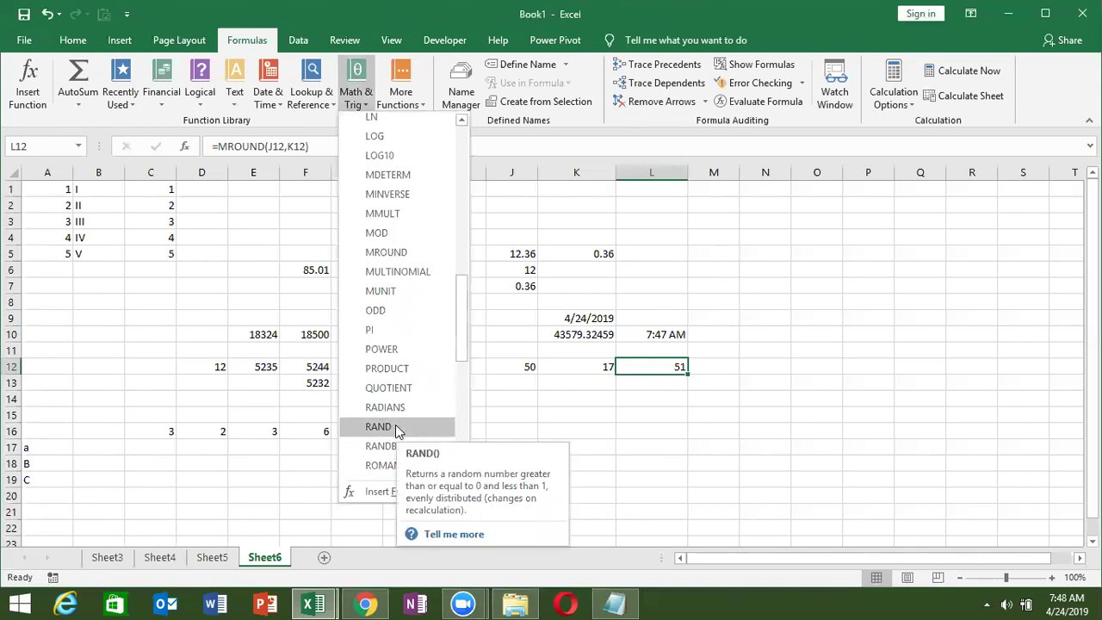
click(617, 404)
Step: Enter =RAND() in L14 for a random decimal
click(631, 402)
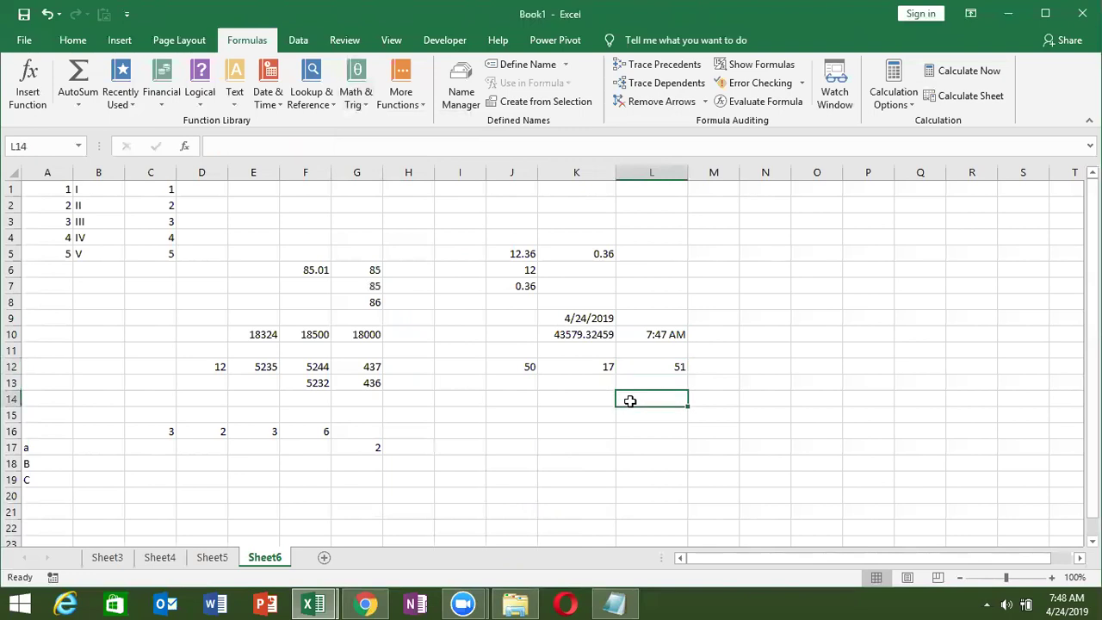
text(=RA)
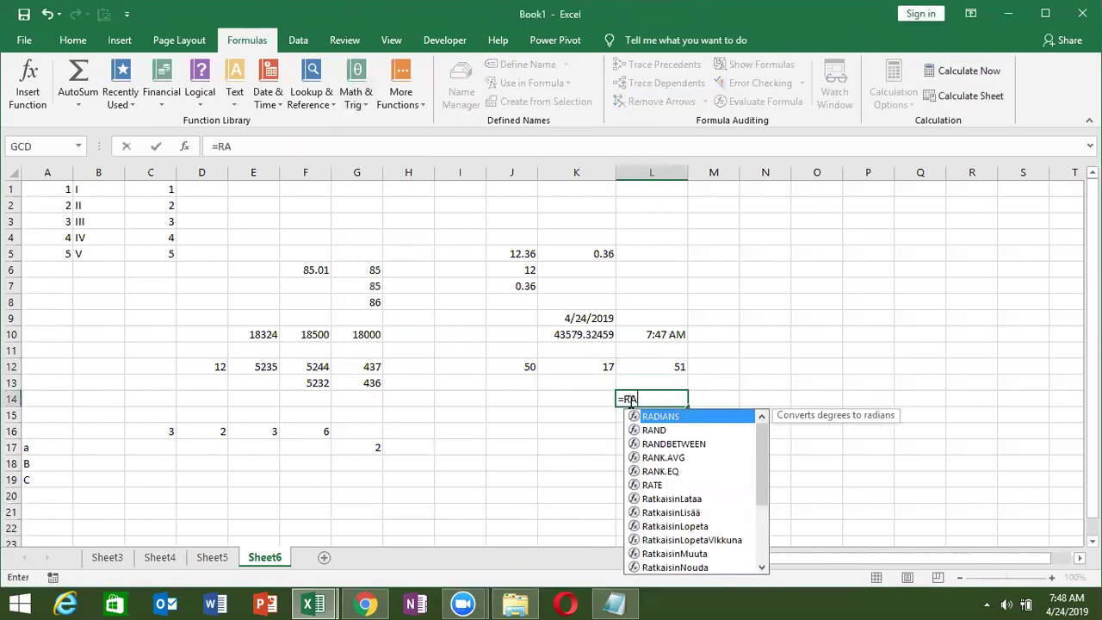
key(Down)
key(Tab)
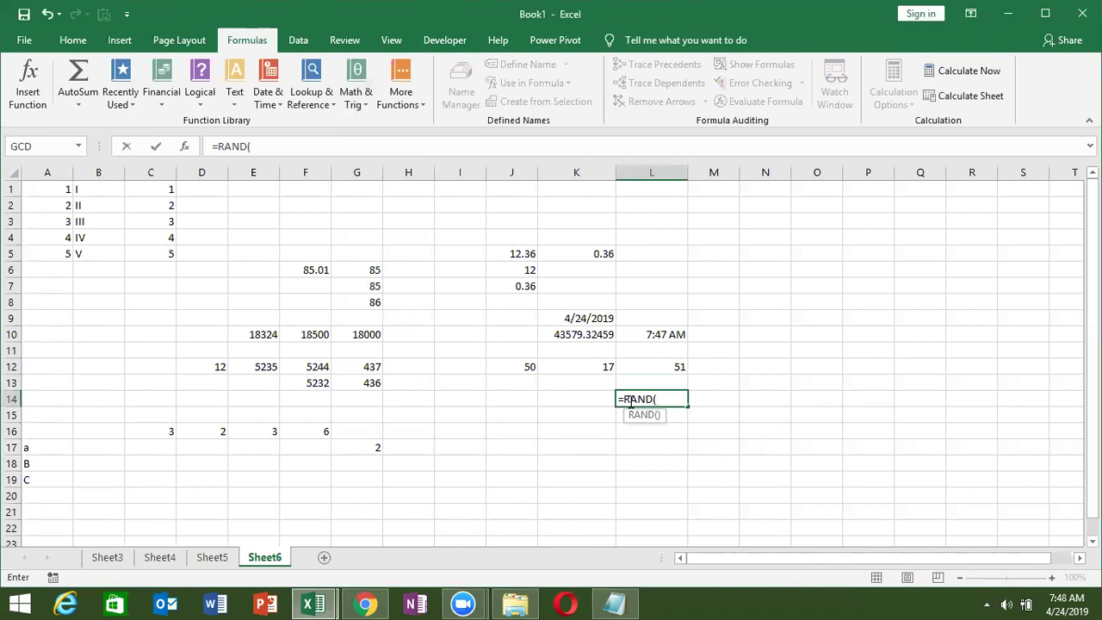
text())
key(Return)
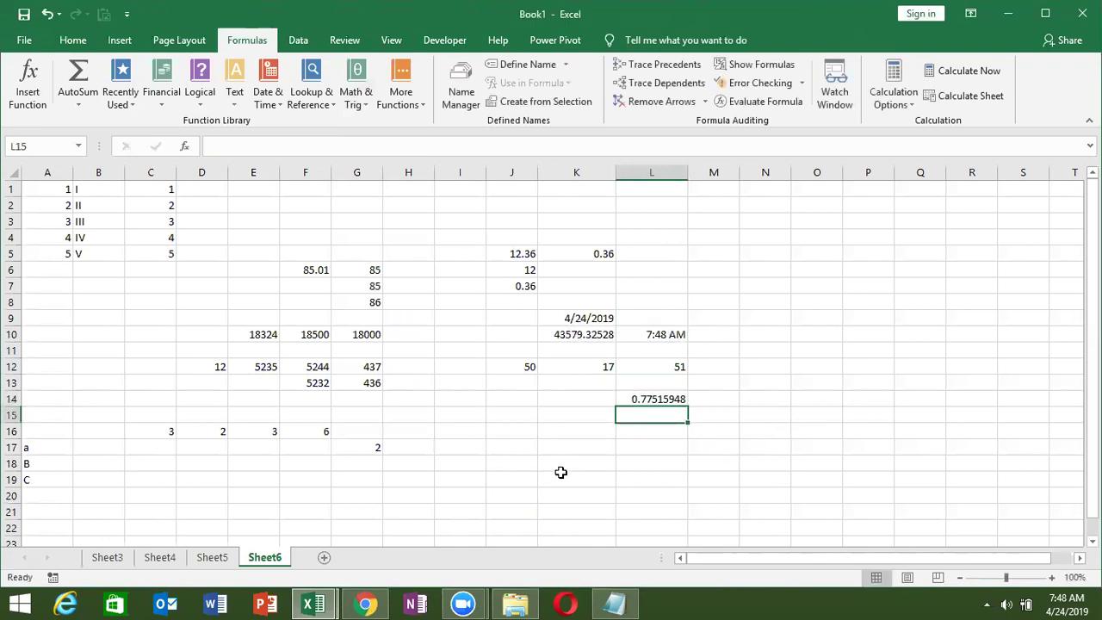
Step: Enter =RANDBETWEEN(10,90) in L15 for a random whole number
text(=RA)
key(Down)
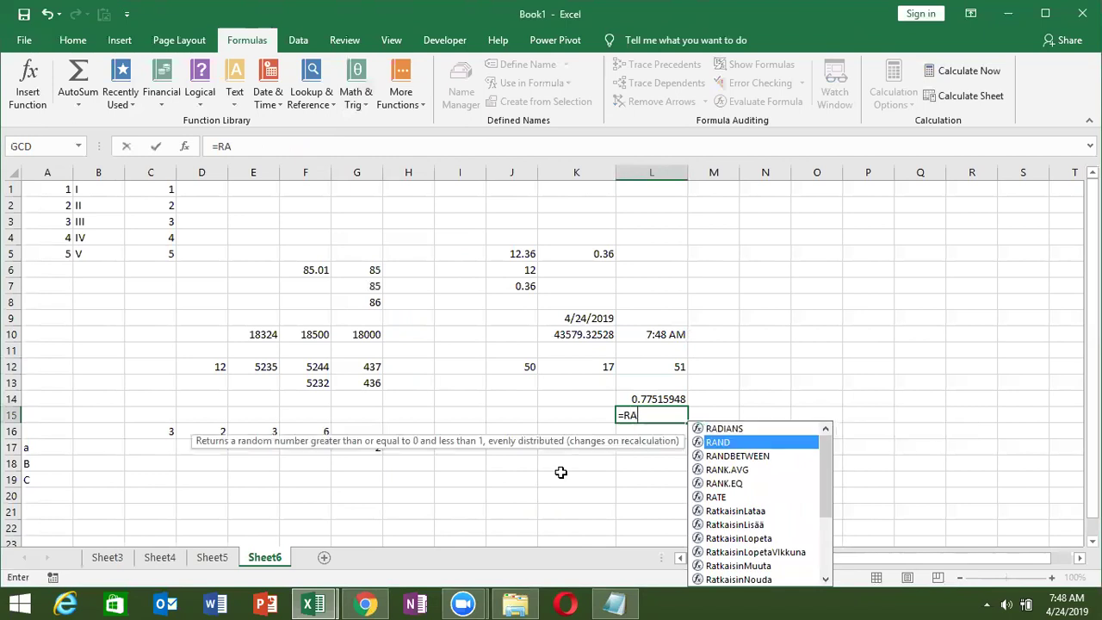
key(Down)
key(Tab)
text(10,90))
key(ctrl+Return)
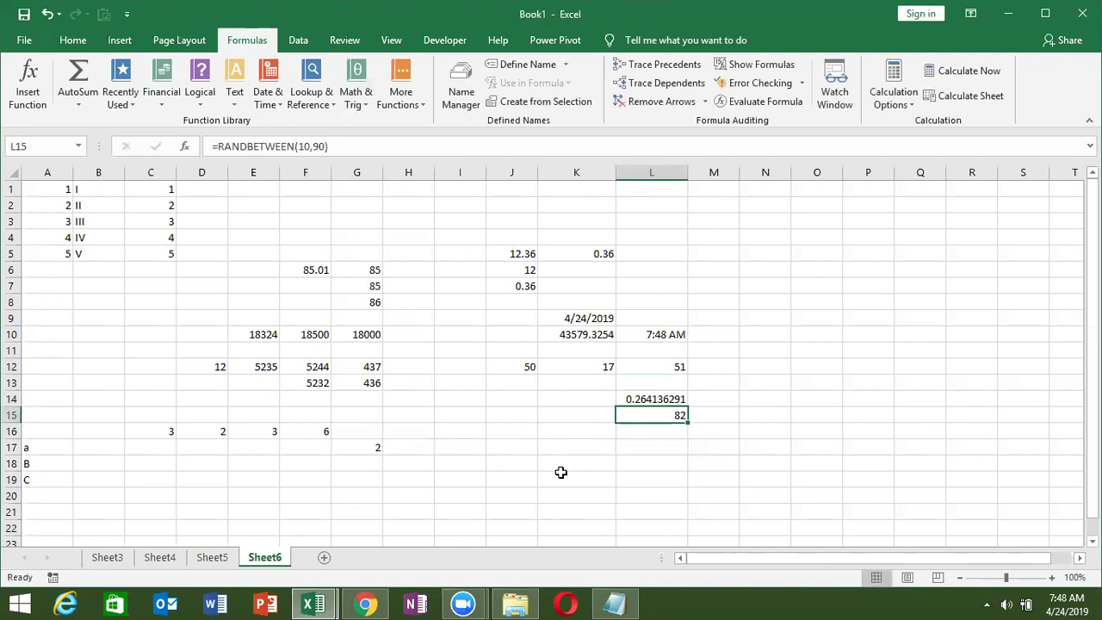
Step: Enter =RANDBETWEEN(1111,9999) in K16, then recalculate the random values
key(Down)
key(Left)
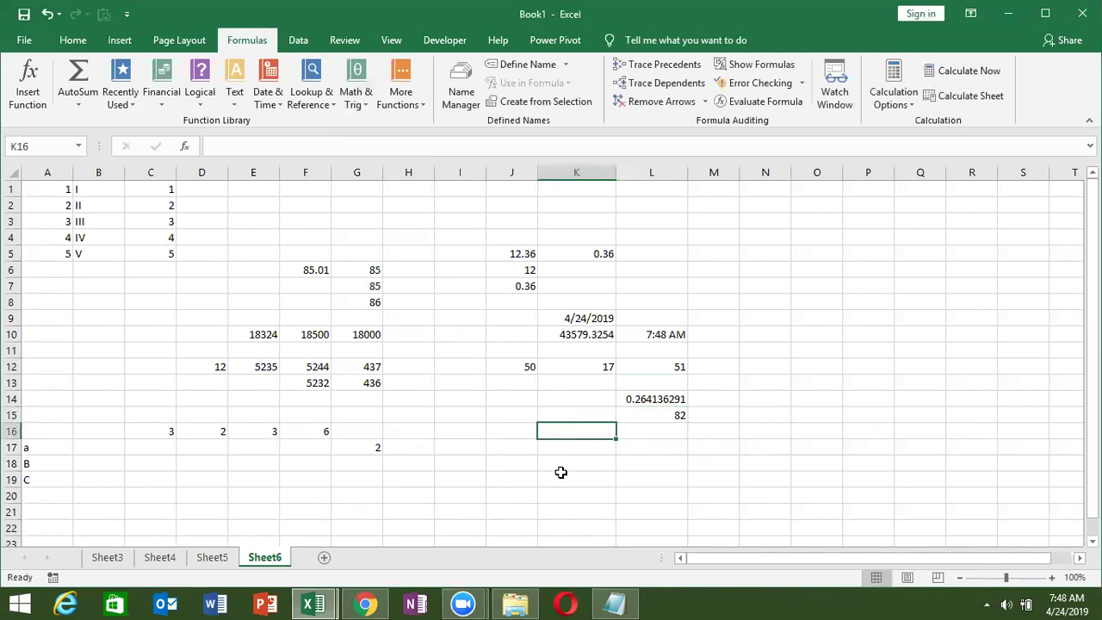
text(=RAND)
key(Down)
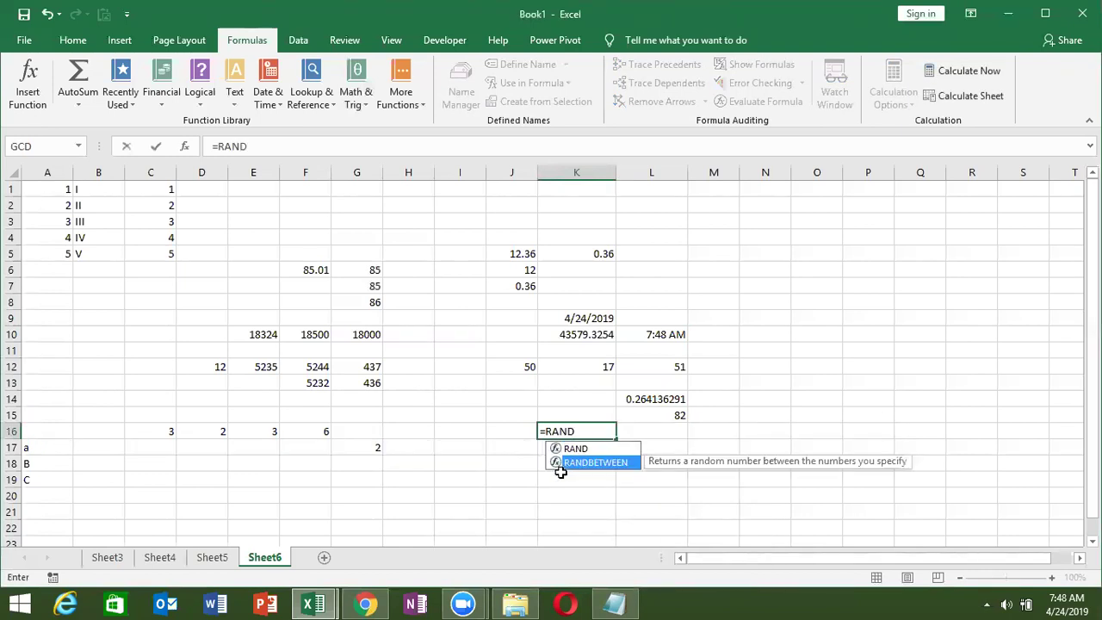
key(Tab)
text(1111,9999)
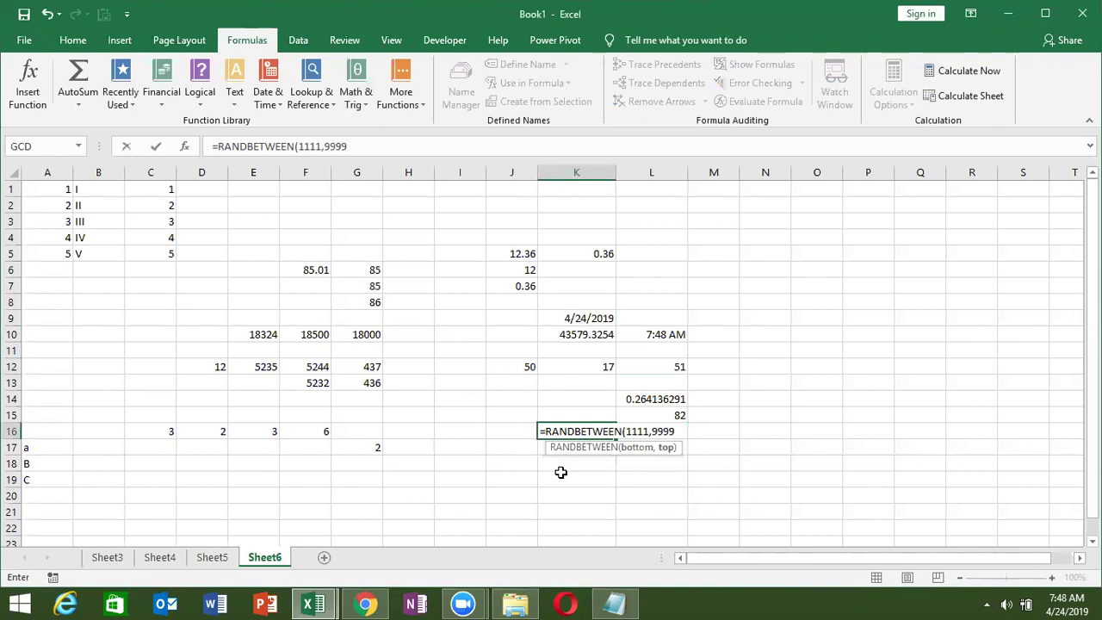
text())
key(Return)
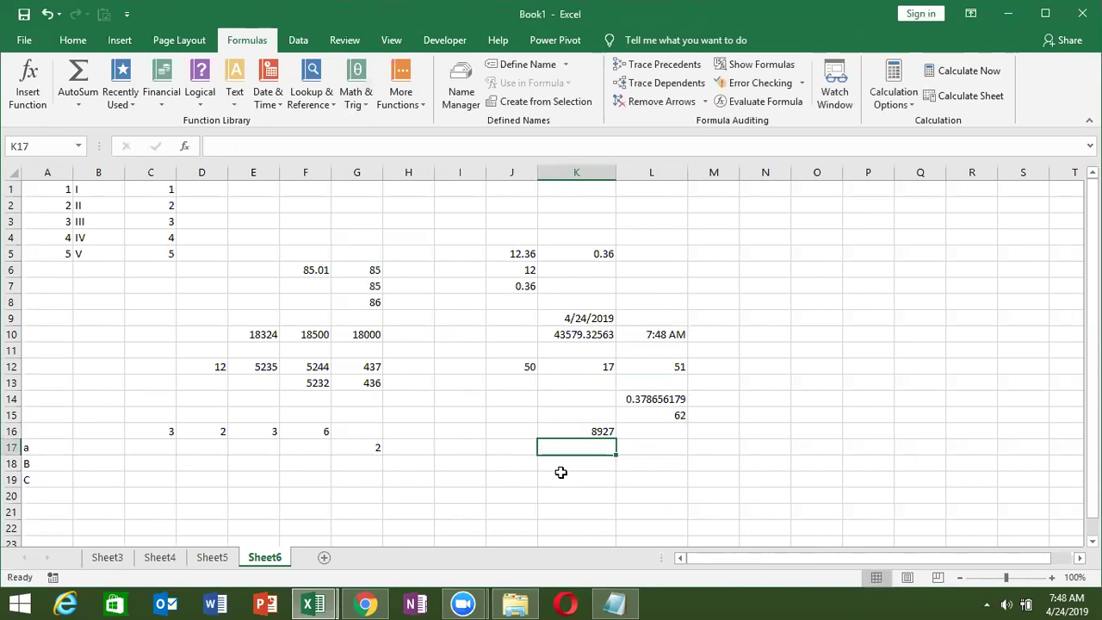
double_click(571, 448)
key(Return)
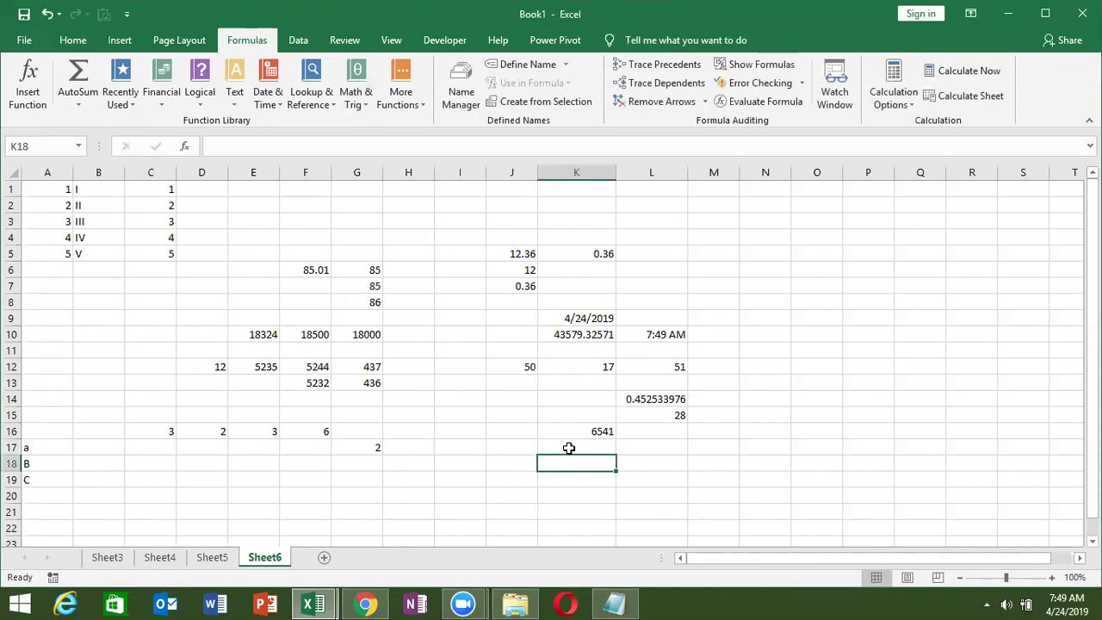
Step: Enter 10 in C23 and 90 in D23
key(Left)
key(Left)
key(Left)
key(Left)
key(Left)
key(Left)
key(Down)
key(Down)
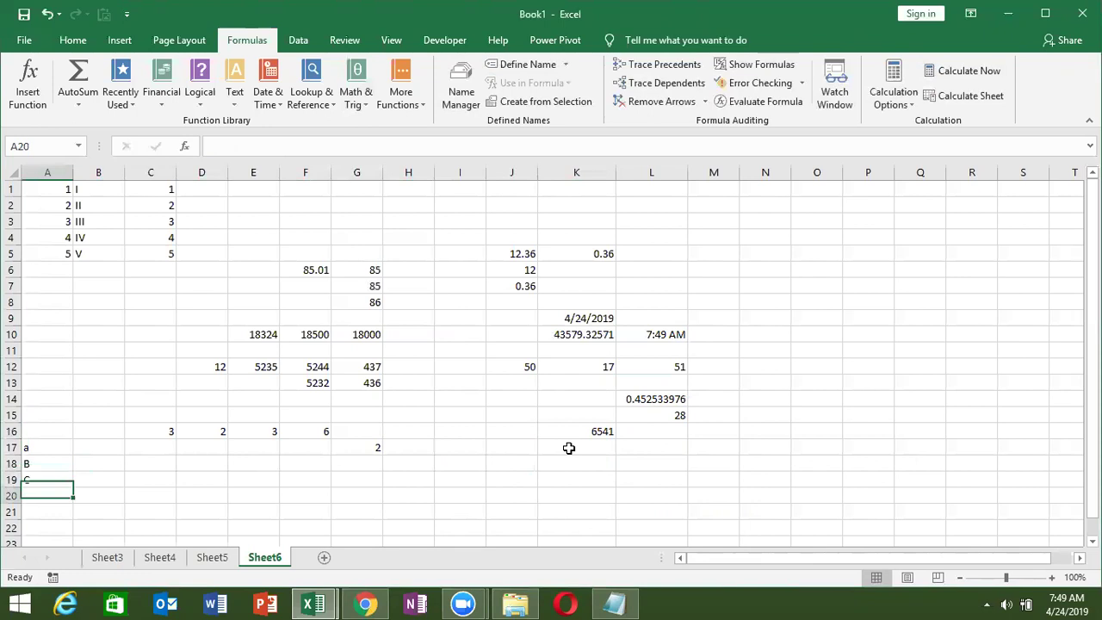
key(Down)
key(Down)
key(Down)
key(Down)
key(Down)
key(Down)
key(Up)
key(Up)
key(Up)
key(Up)
key(Up)
key(Up)
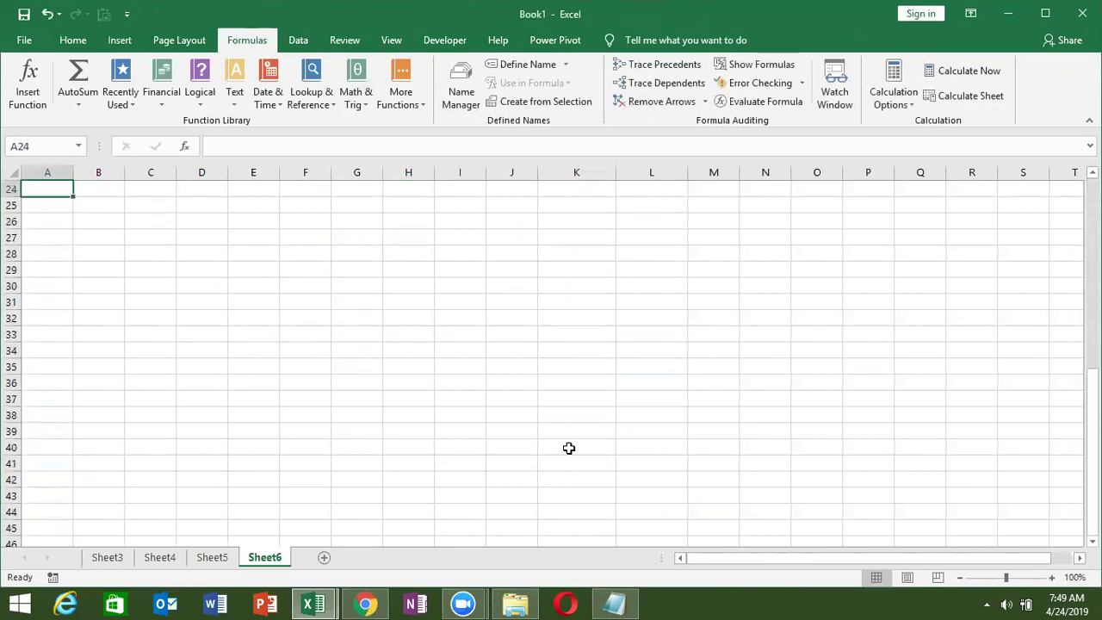
key(Right)
key(Right)
key(Up)
key(Up)
key(Down)
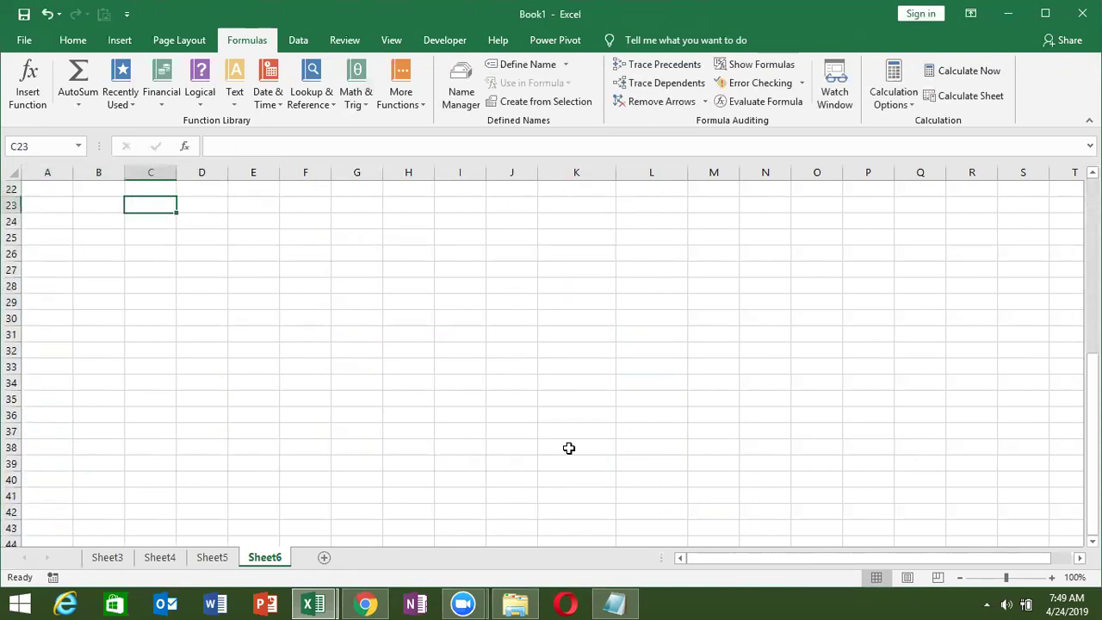
text(=10)
key(Tab)
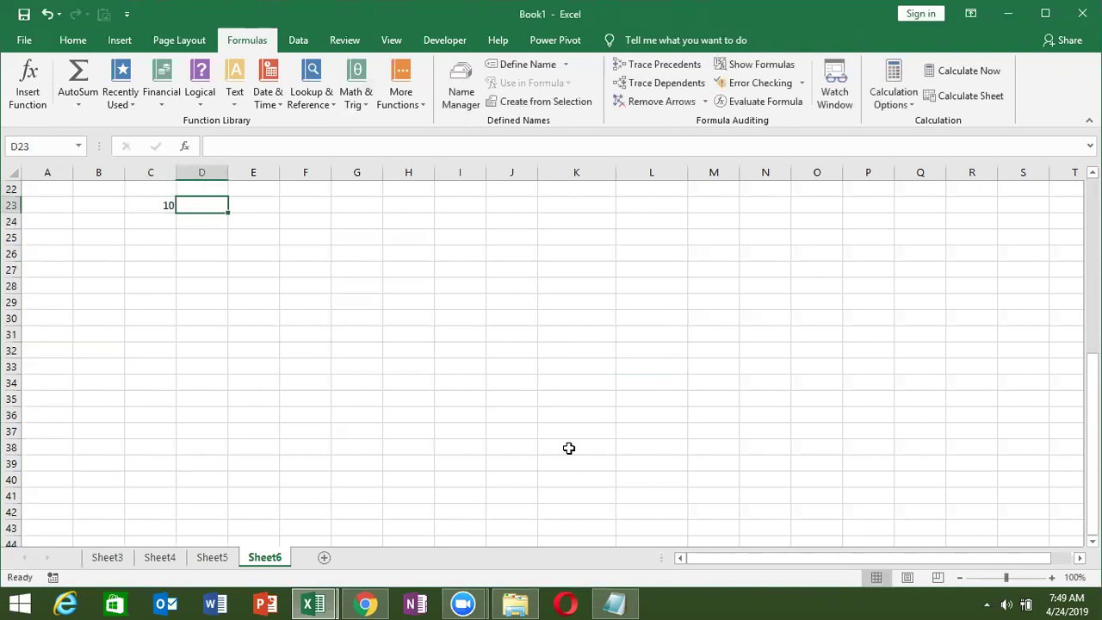
text(90)
key(Return)
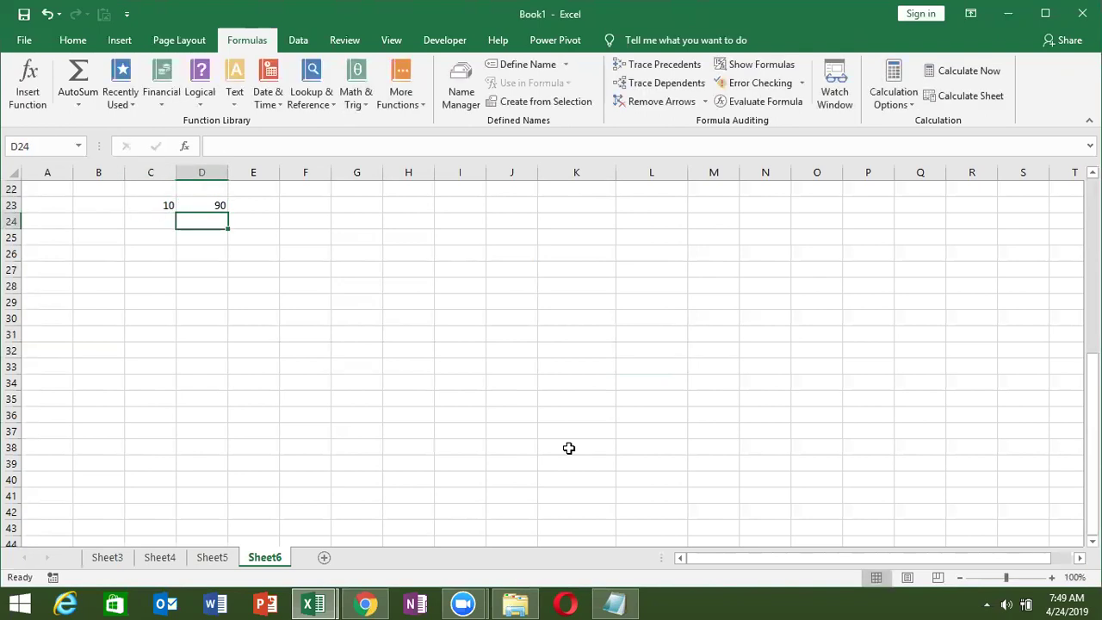
Step: Enter =RAND() in D25 for a random decimal
key(Down)
text(=)
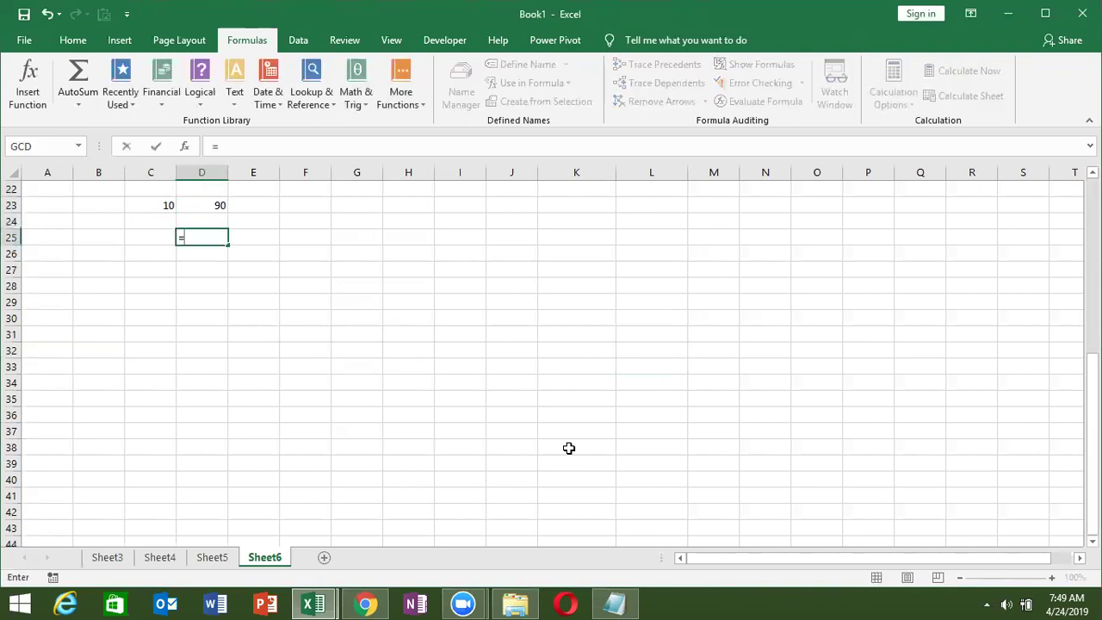
text(RA)
key(Down)
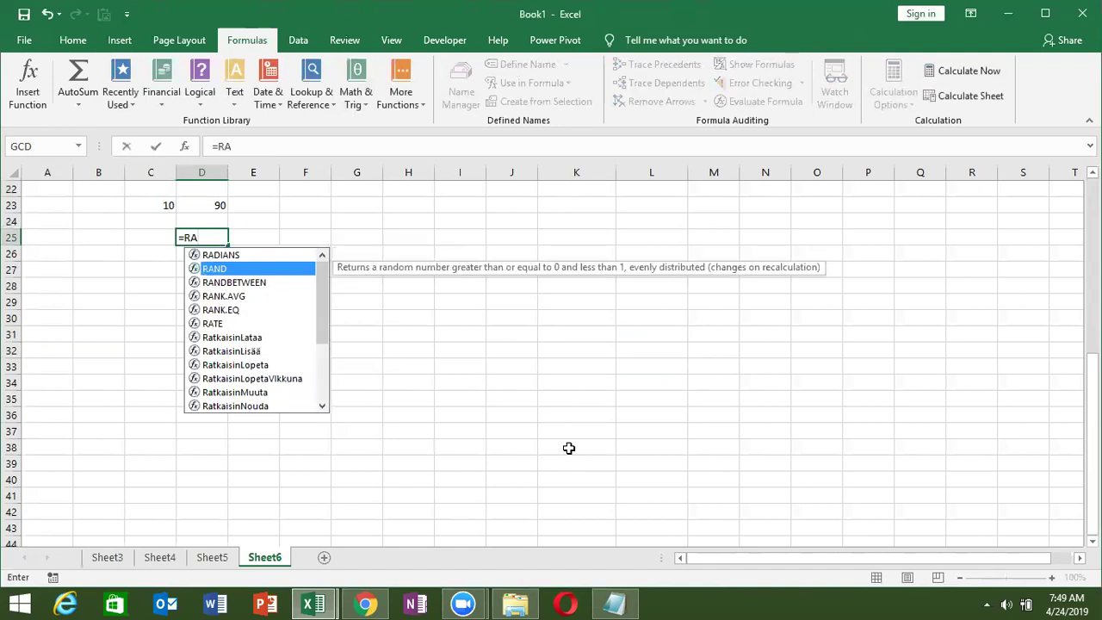
key(Tab)
text())
key(Return)
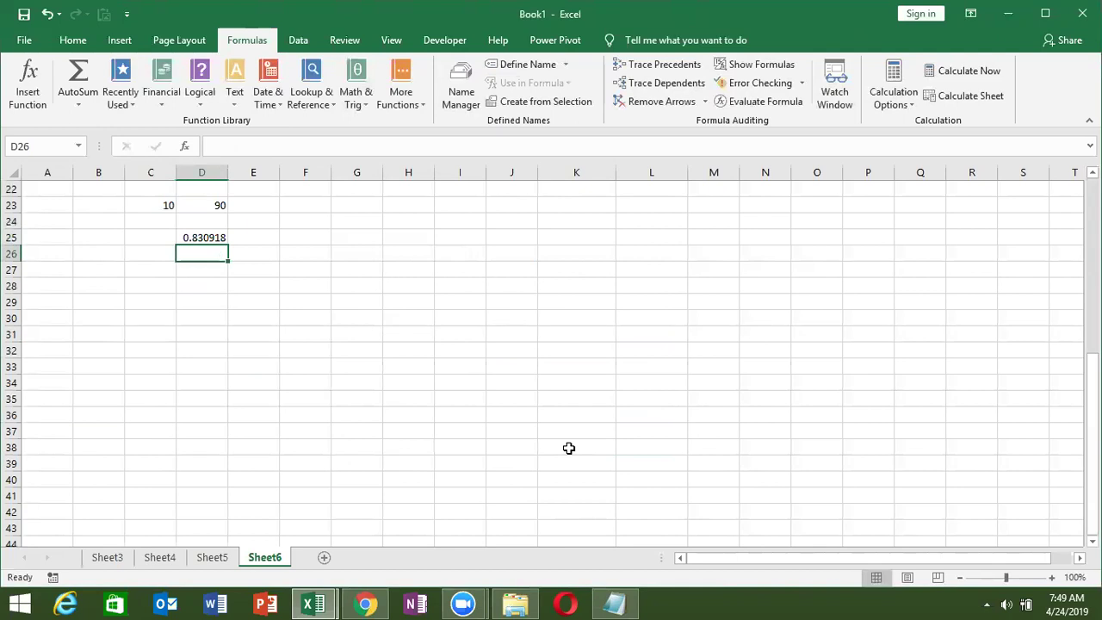
key(Up)
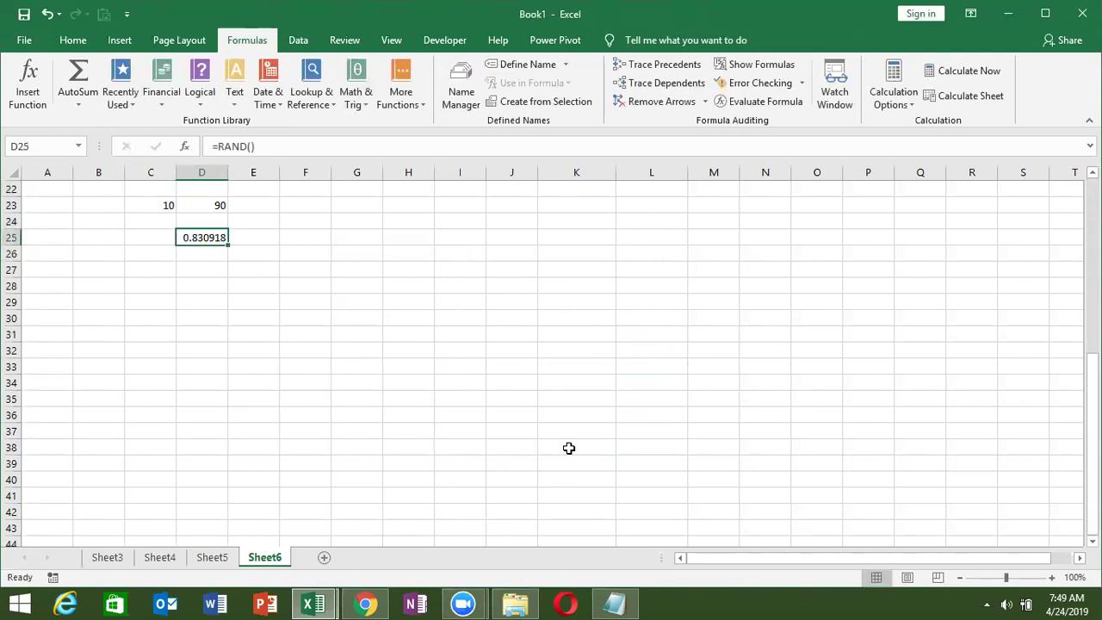
key(Right)
key(Up)
Step: Enter =D23-C23 in E24 to get the range 80
text(=)
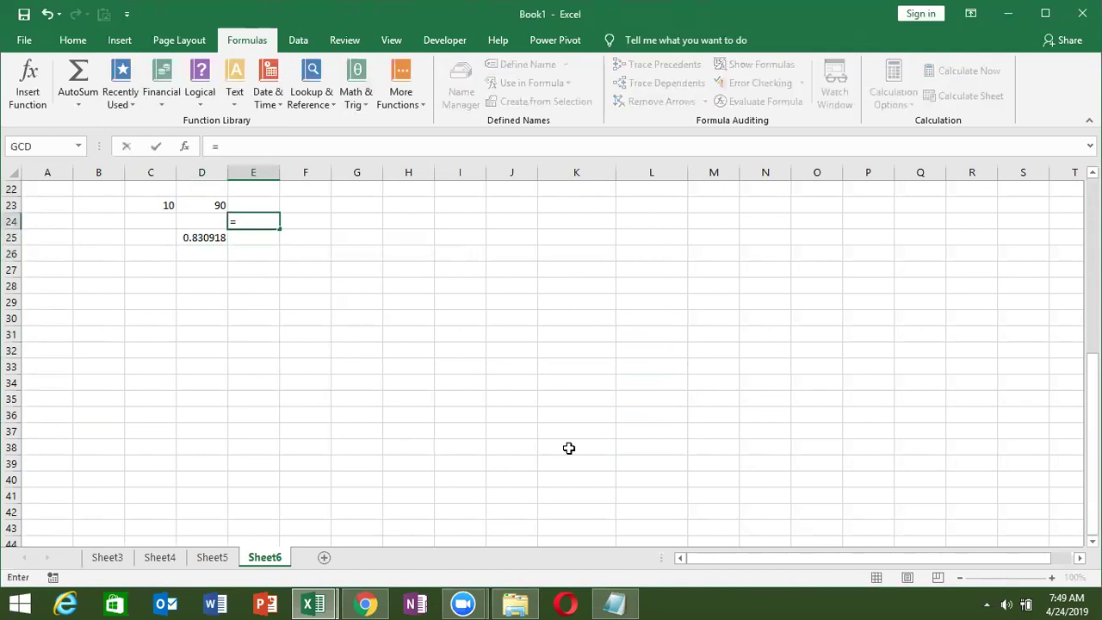
key(Up)
text(-)
key(Down)
key(Down)
key(Left)
key(Left)
key(Up)
key(Up)
key(Up)
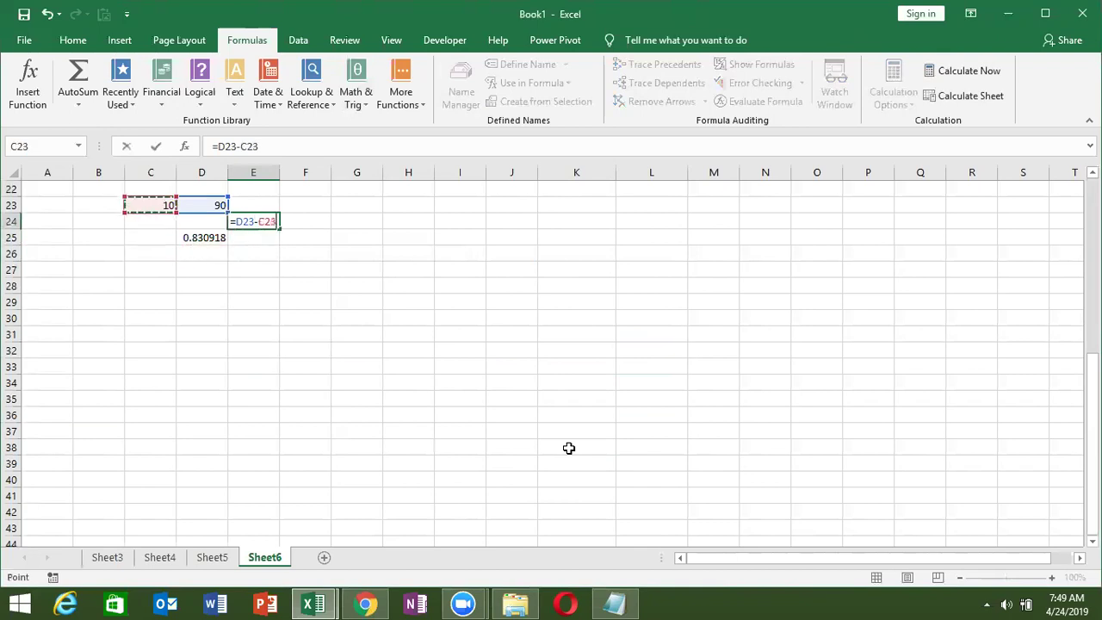
key(Return)
Step: Enter =D25*E24 in E25 to scale the random value by 80
text(=)
key(Left)
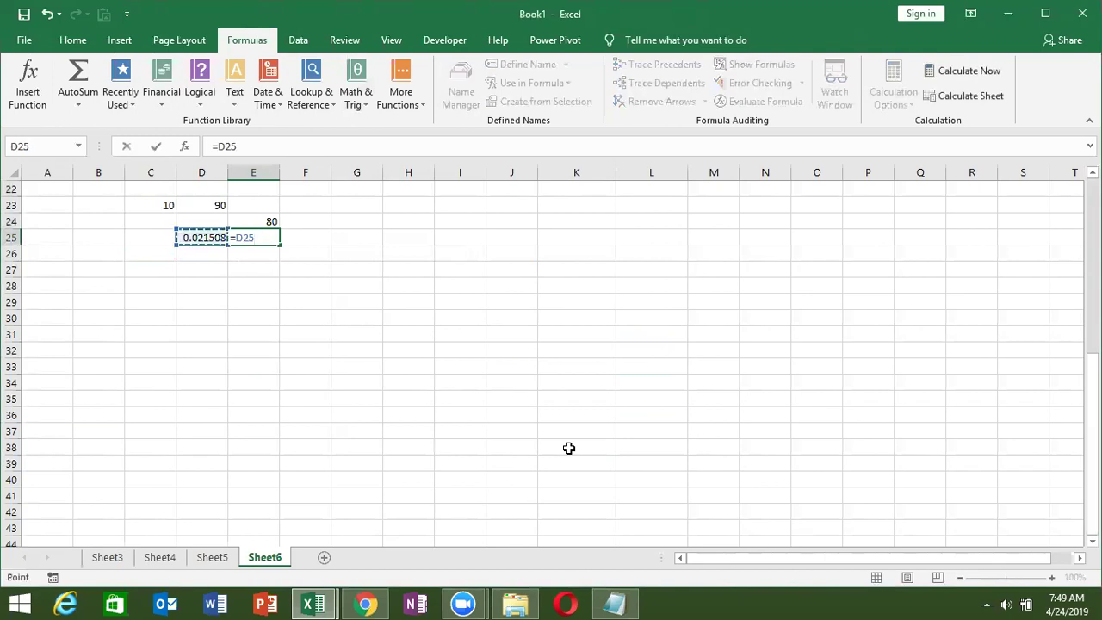
text(*)
key(Up)
key(Return)
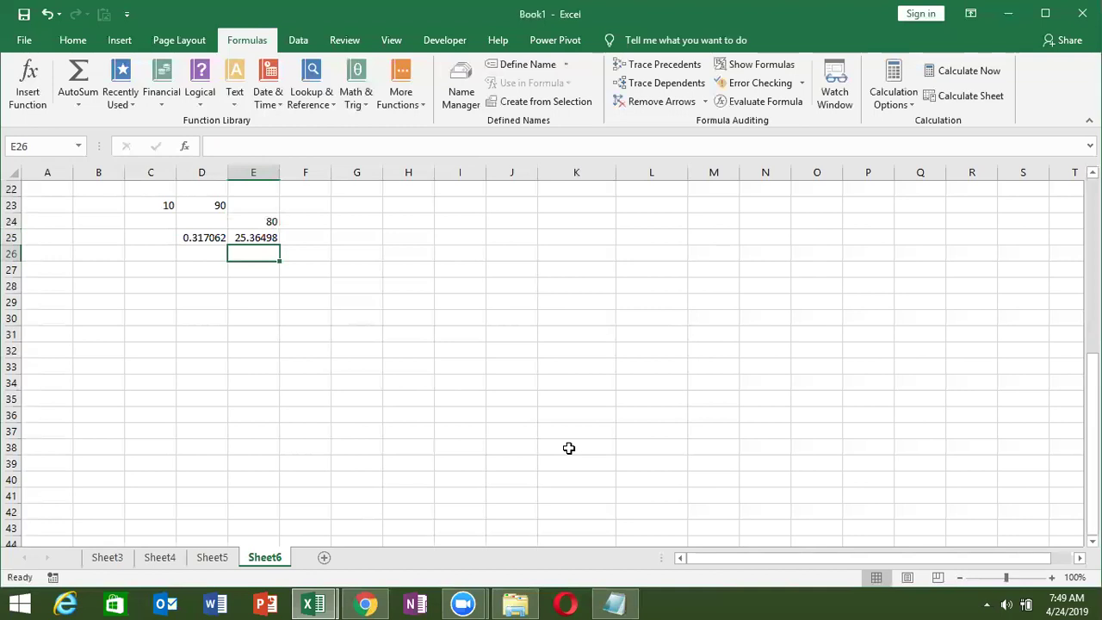
Step: Enter =E25+C23 in F25 to add the lower bound 10
key(Up)
key(Right)
text(=)
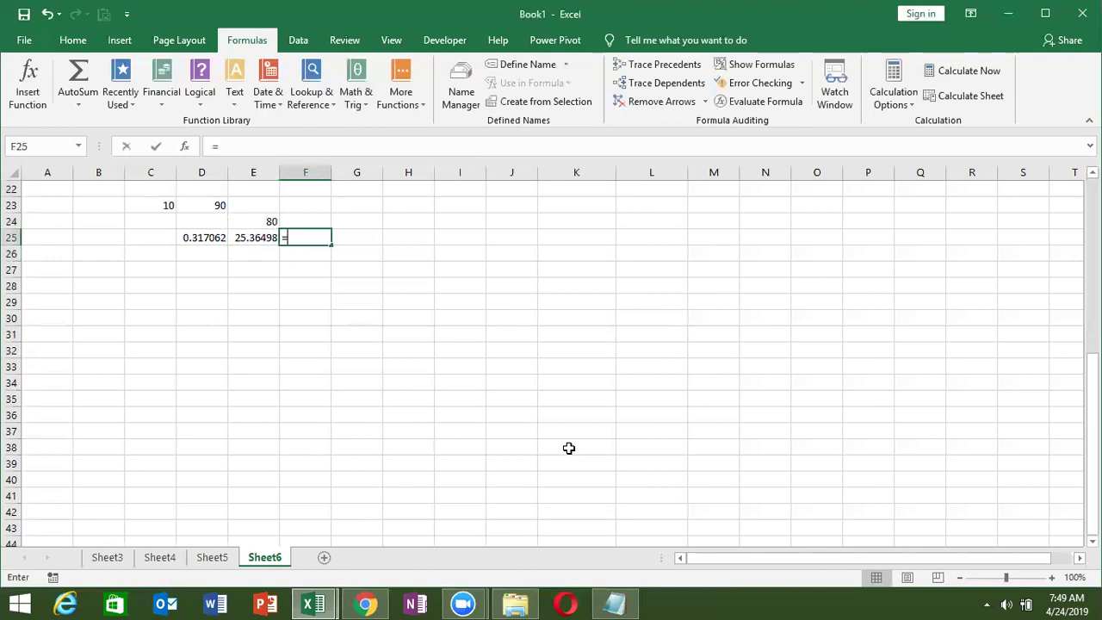
key(Left)
text(+)
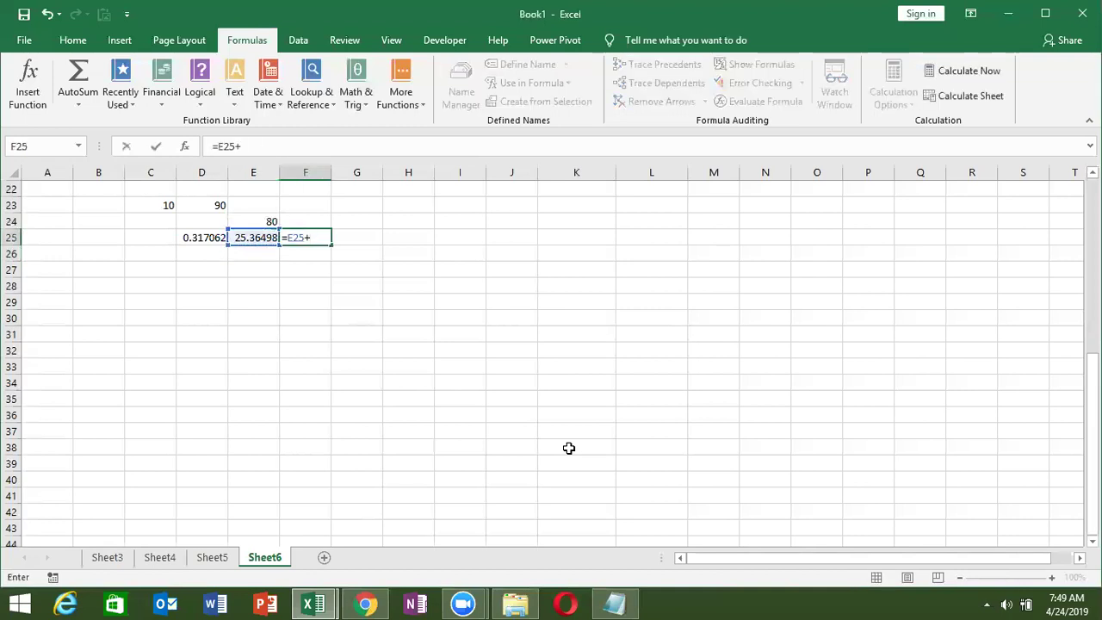
click(155, 201)
key(Return)
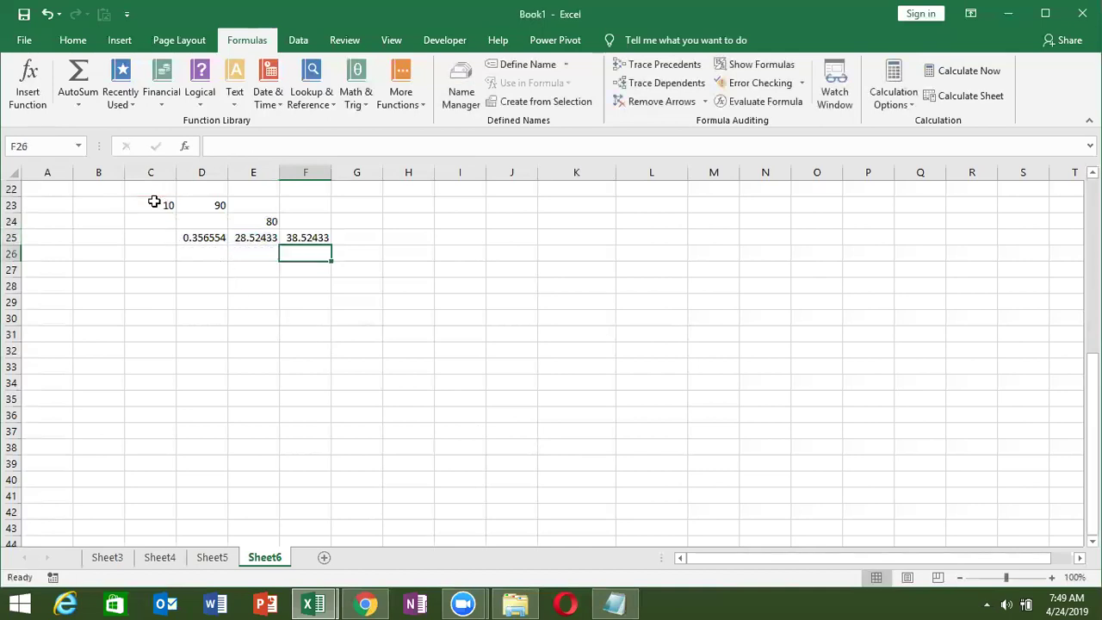
Step: Enter =INT(F25) in G25 to get the whole number 43
key(Up)
key(Right)
text(=INT()
key(Left)
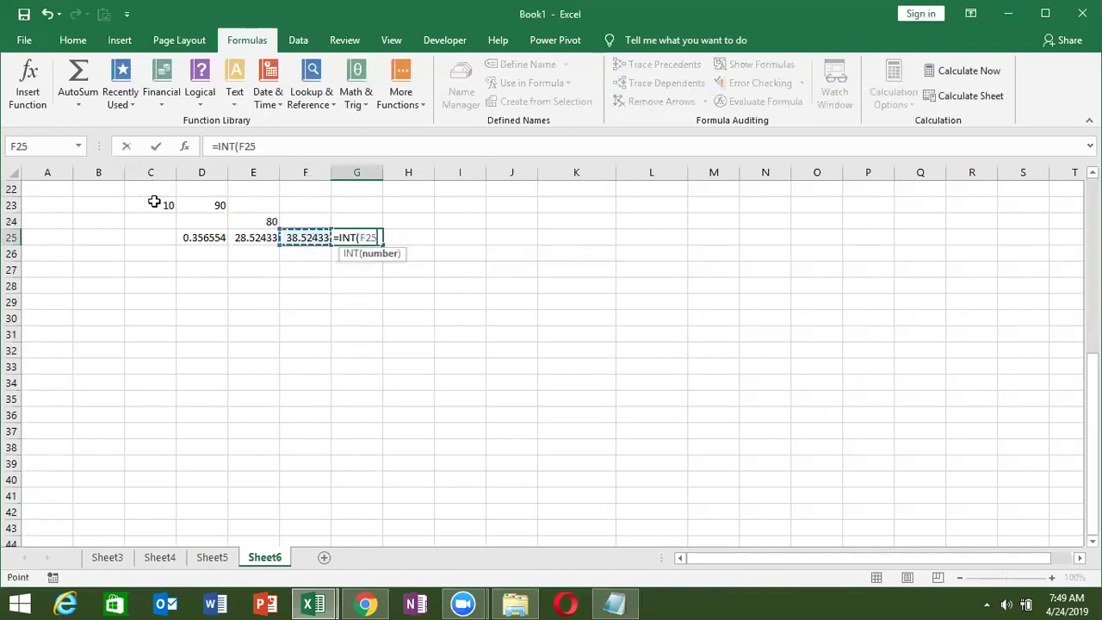
text())
key(Return)
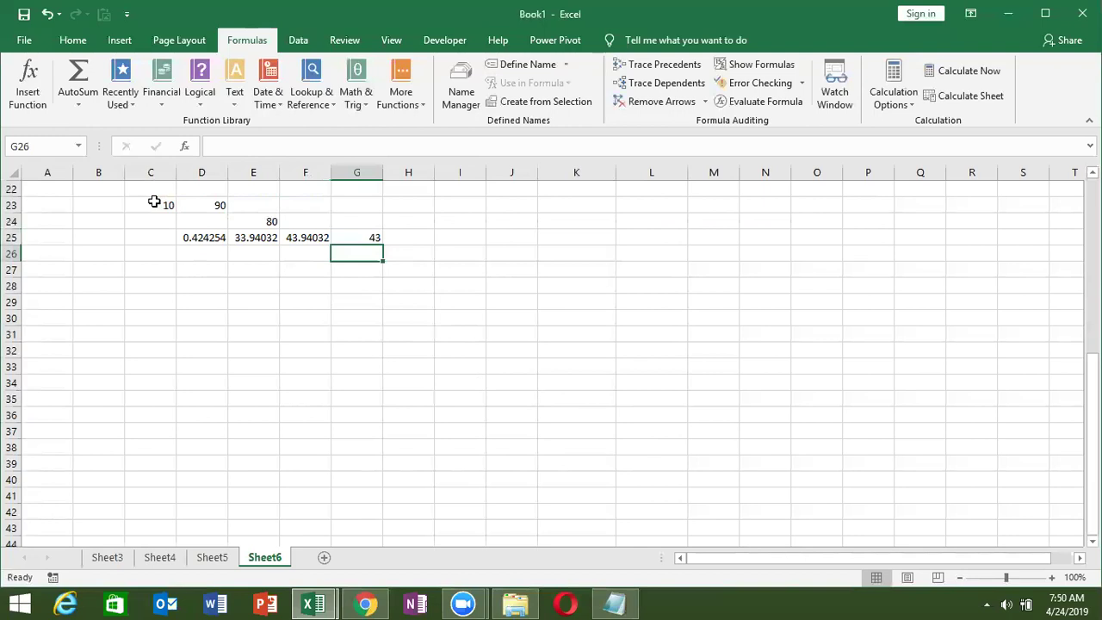
Step: Force the row 25 RAND formulas to recalculate repeatedly by re-entering empty cells E26–E28
click(238, 254)
key(Return)
double_click(239, 264)
key(Return)
double_click(243, 287)
key(Return)
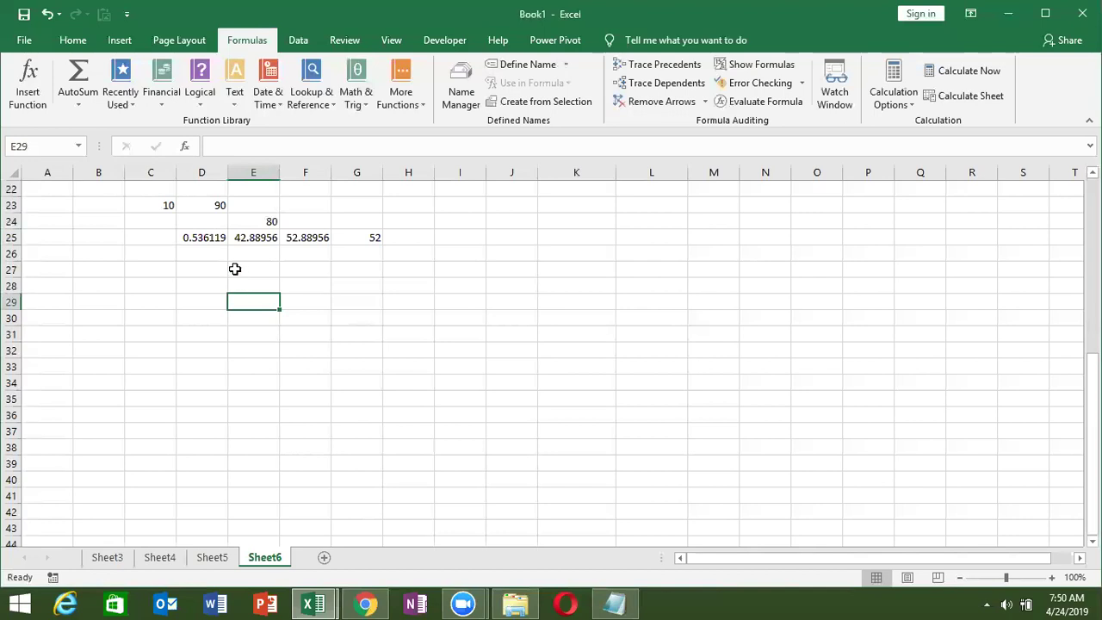
double_click(235, 268)
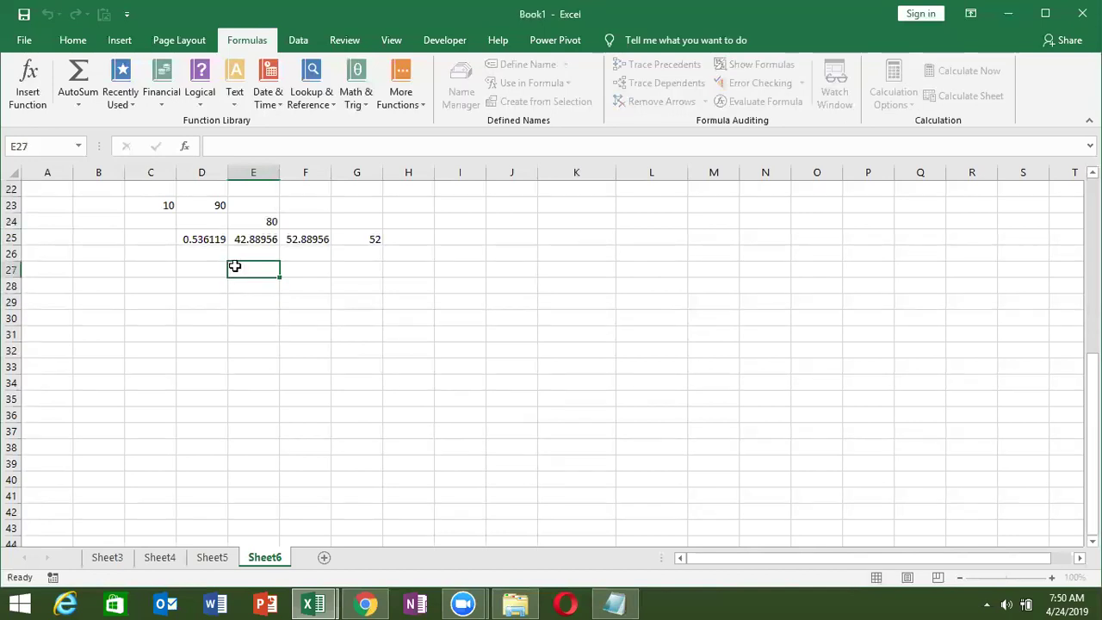
key(Return)
double_click(239, 283)
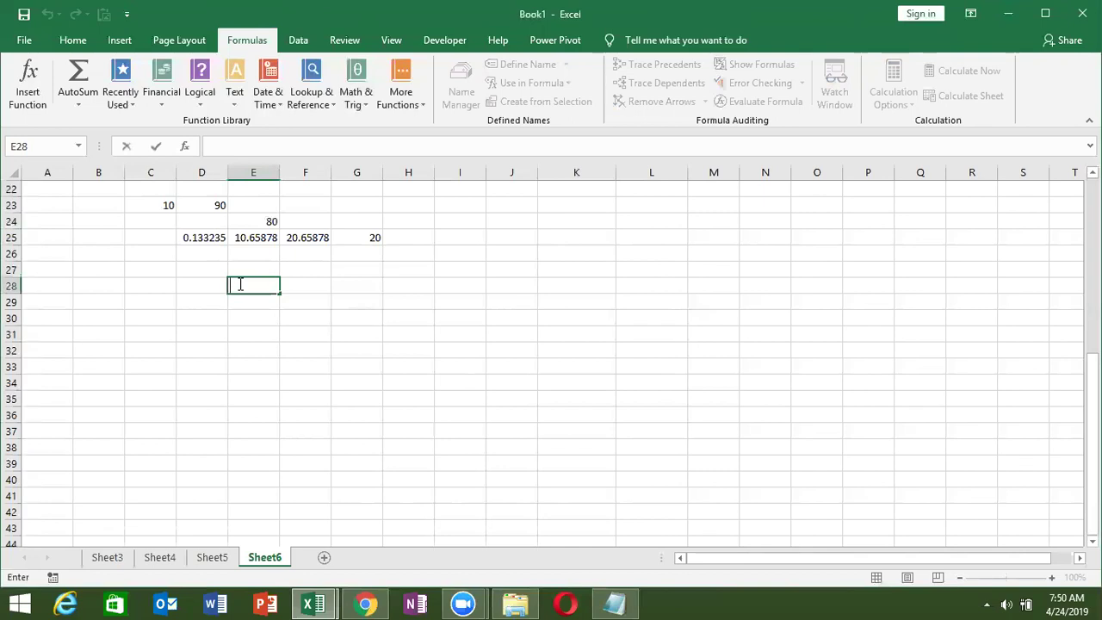
key(Return)
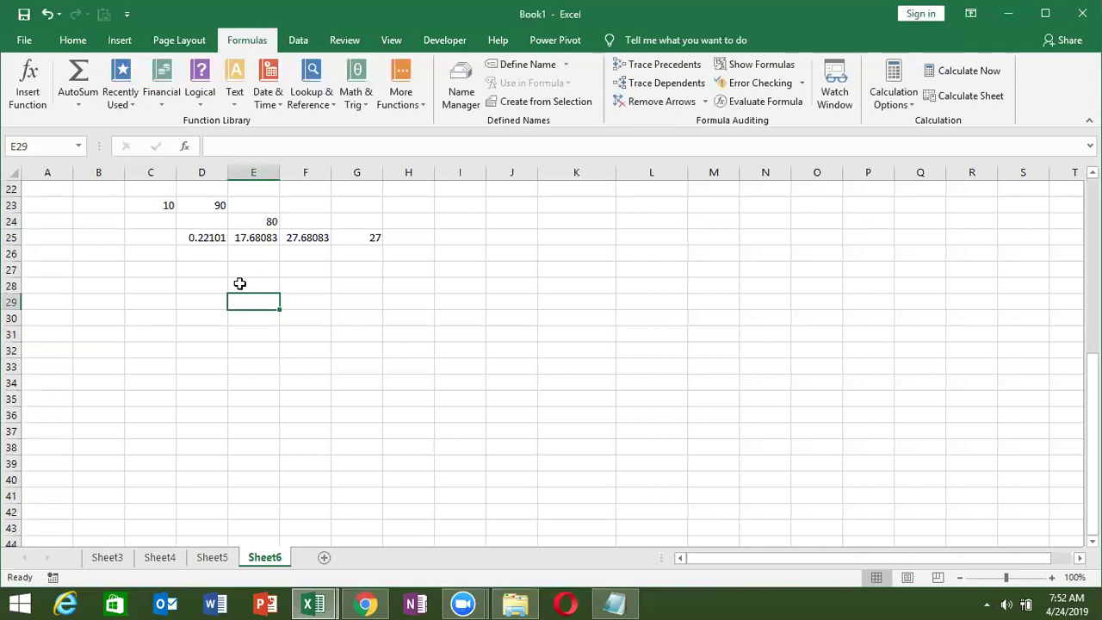
Step: Browse the Math & Trig function list down to SUMPRODUCT, then close it without inserting anything
click(360, 97)
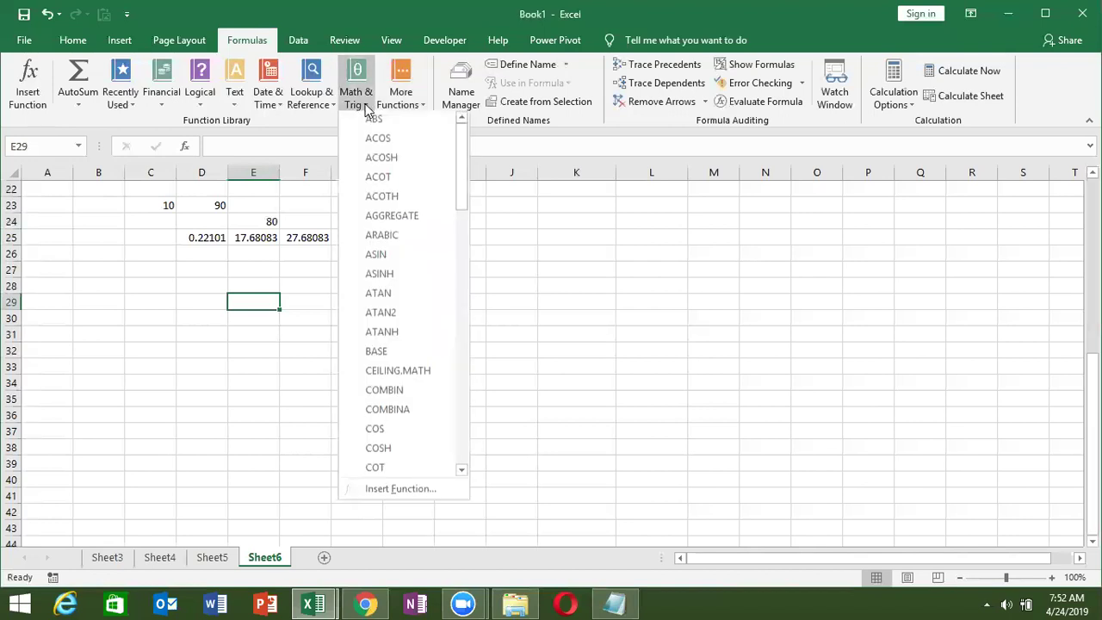
drag(460, 184, 460, 293)
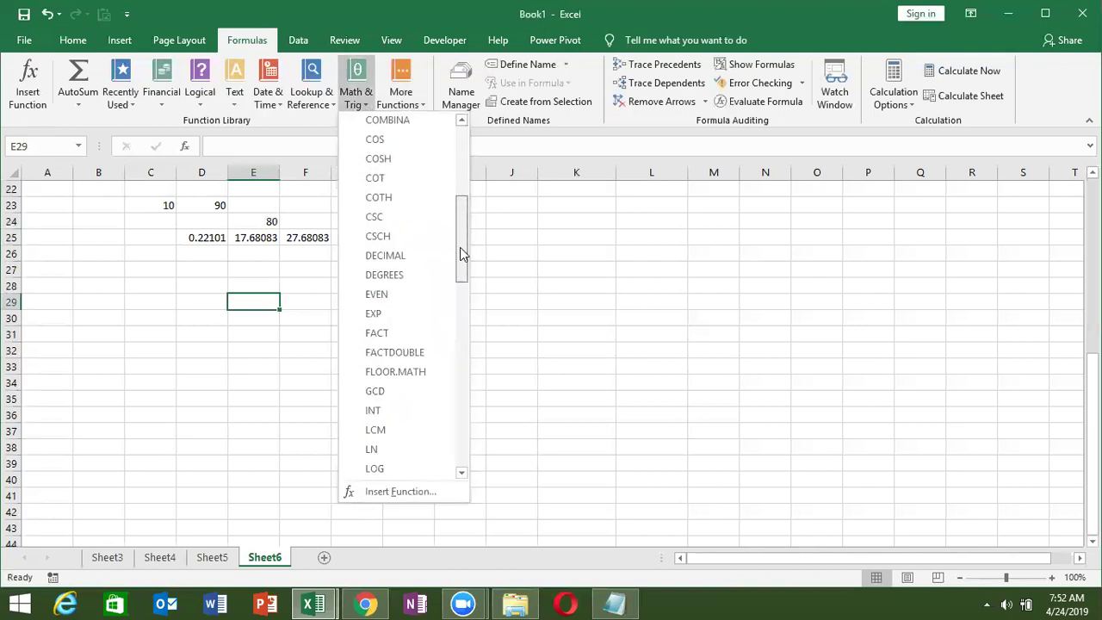
drag(462, 293, 467, 385)
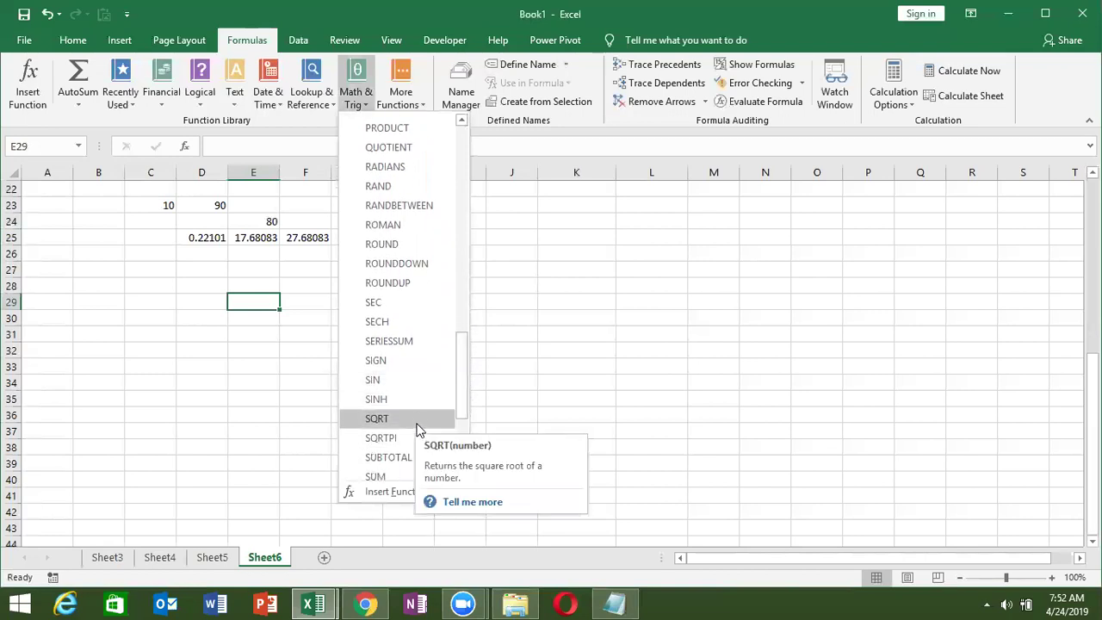
drag(462, 395, 460, 414)
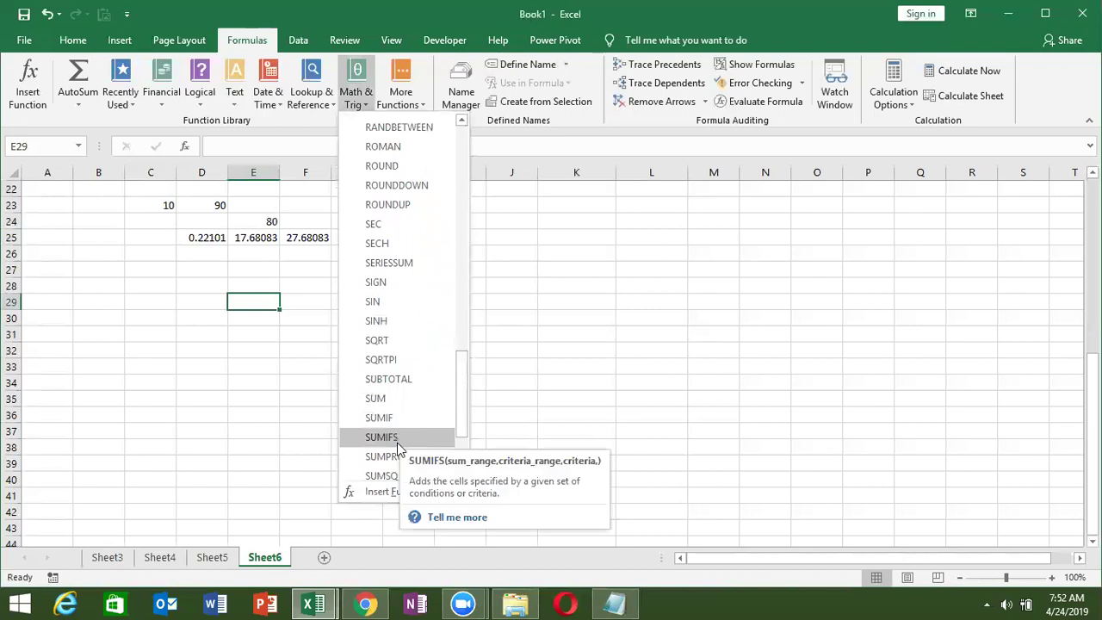
key(Escape)
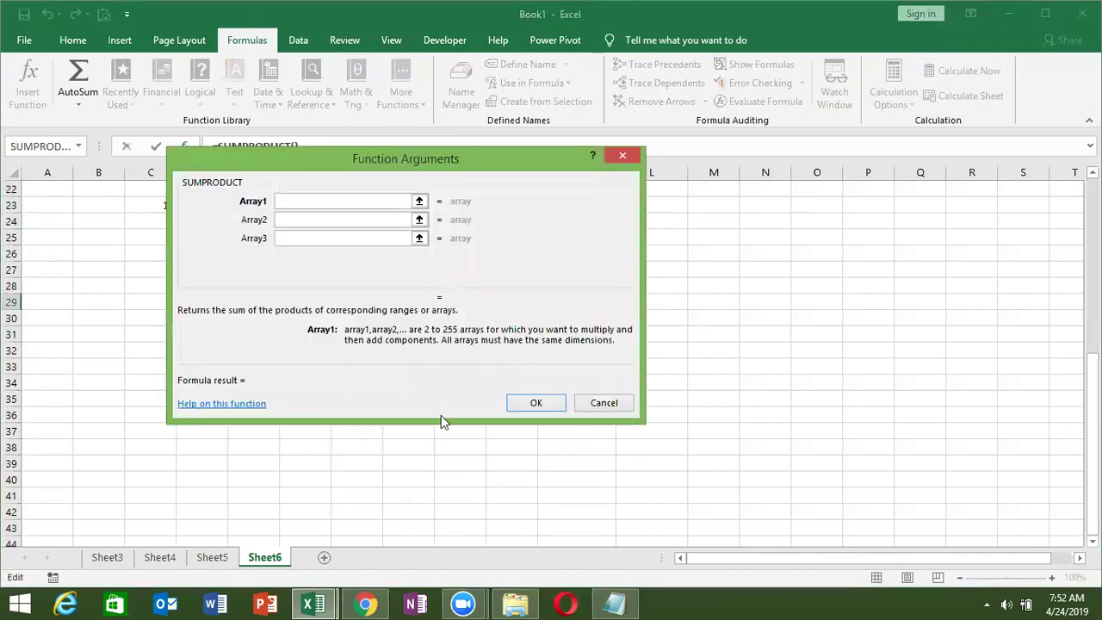
key(Escape)
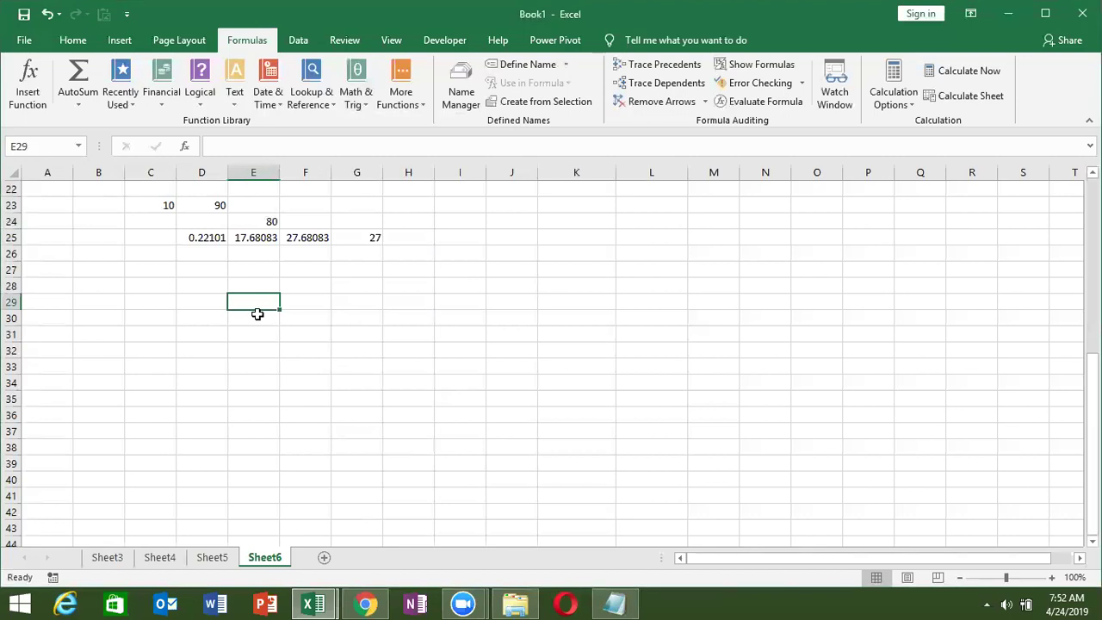
Step: Label E29 as QTY and E30 as MRP
text(=)
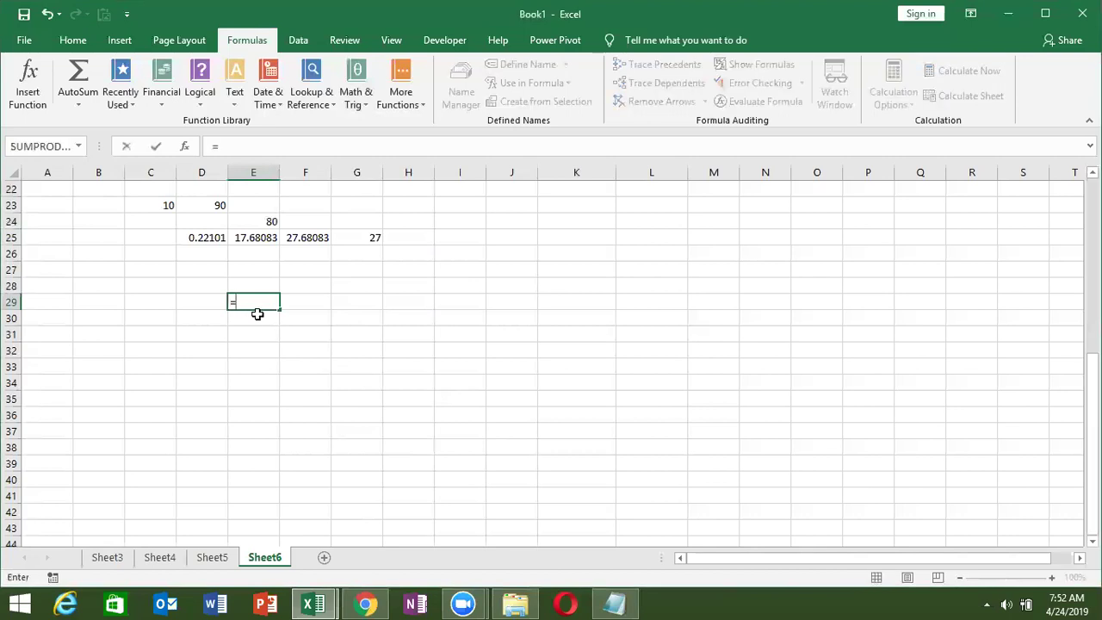
key(Escape)
text(QT)
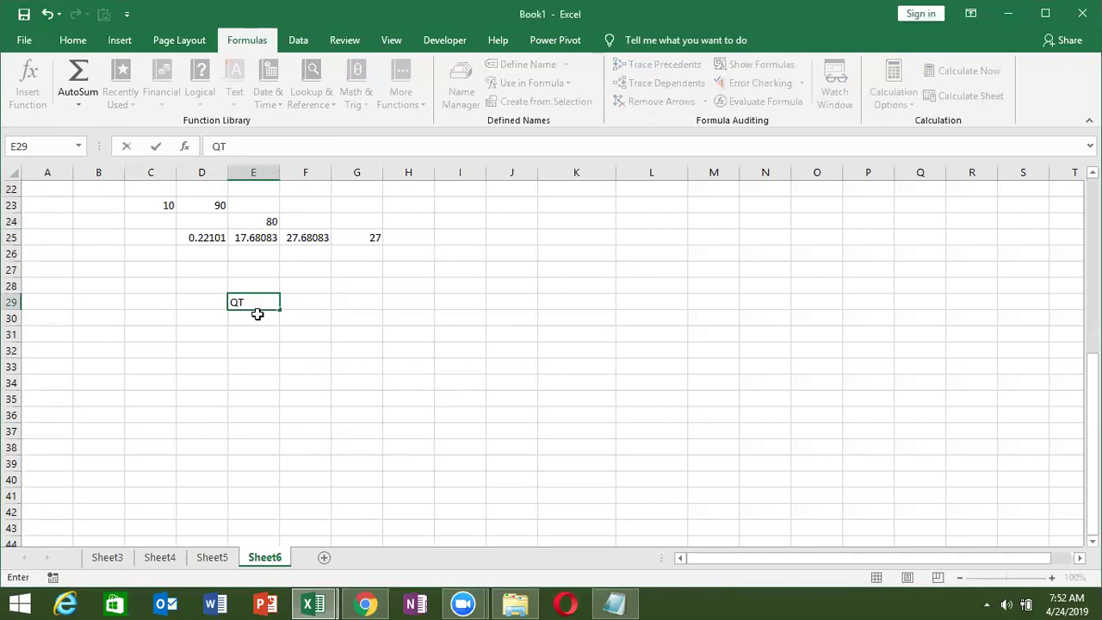
text(Y)
key(Return)
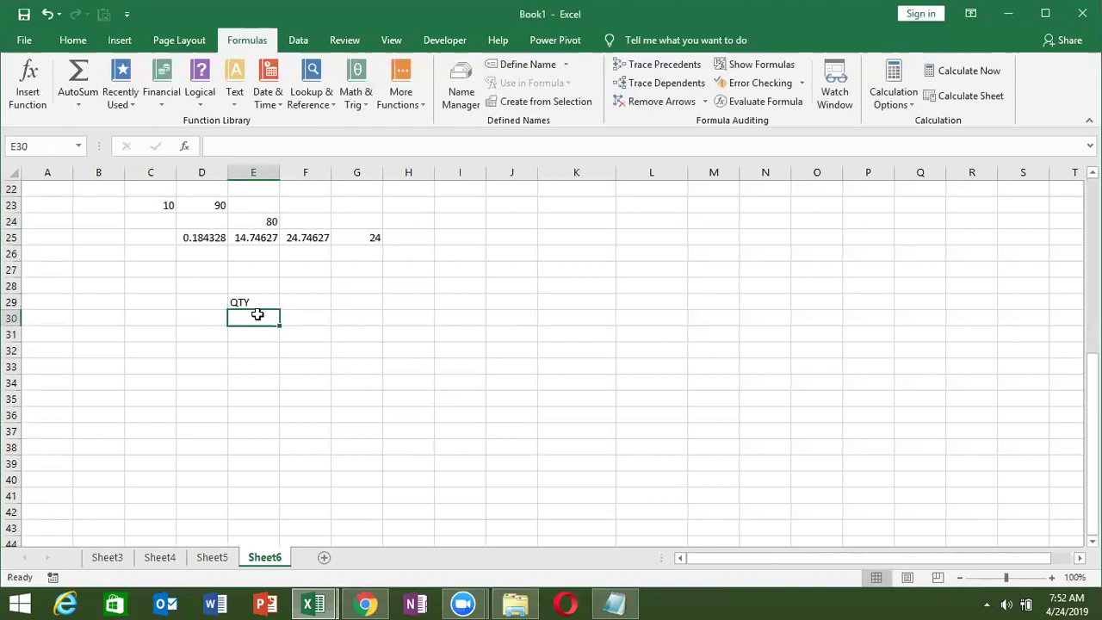
text(=)
key(BackSpace)
text(M)
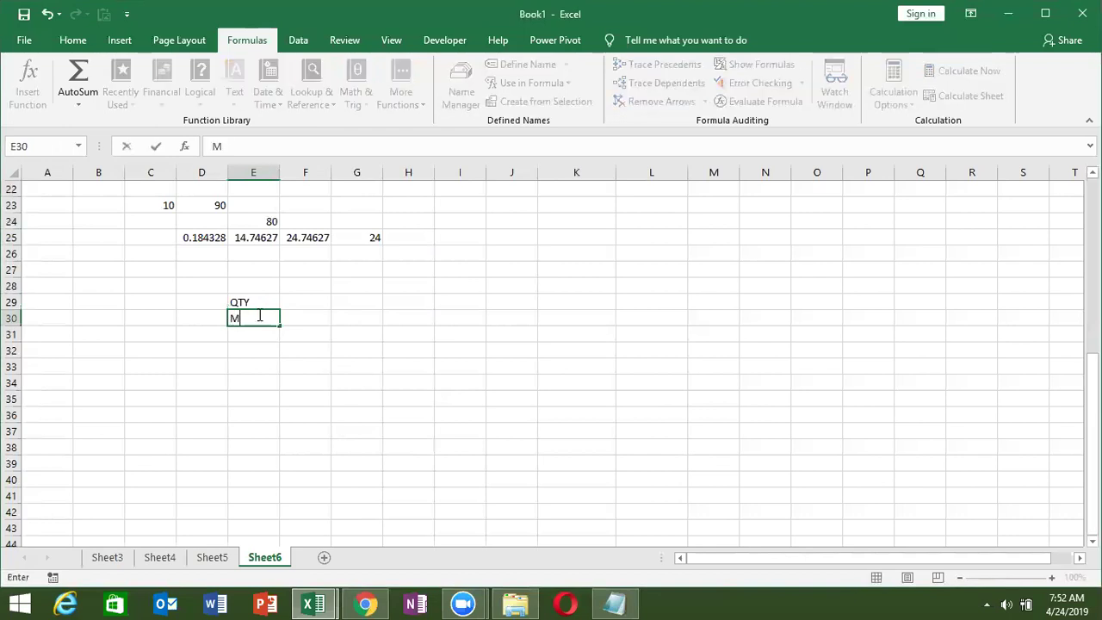
text(RPS)
key(BackSpace)
key(Up)
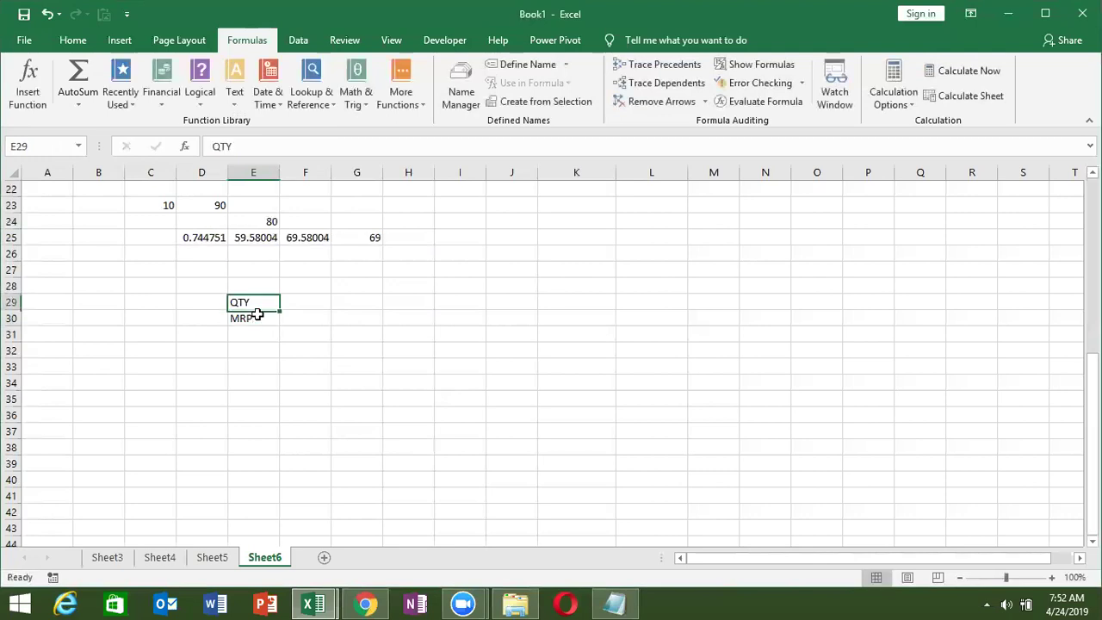
Step: Enter the quantities 20, 30, 40, 60 in F29:I29
key(Up)
key(Right)
key(Down)
text(20)
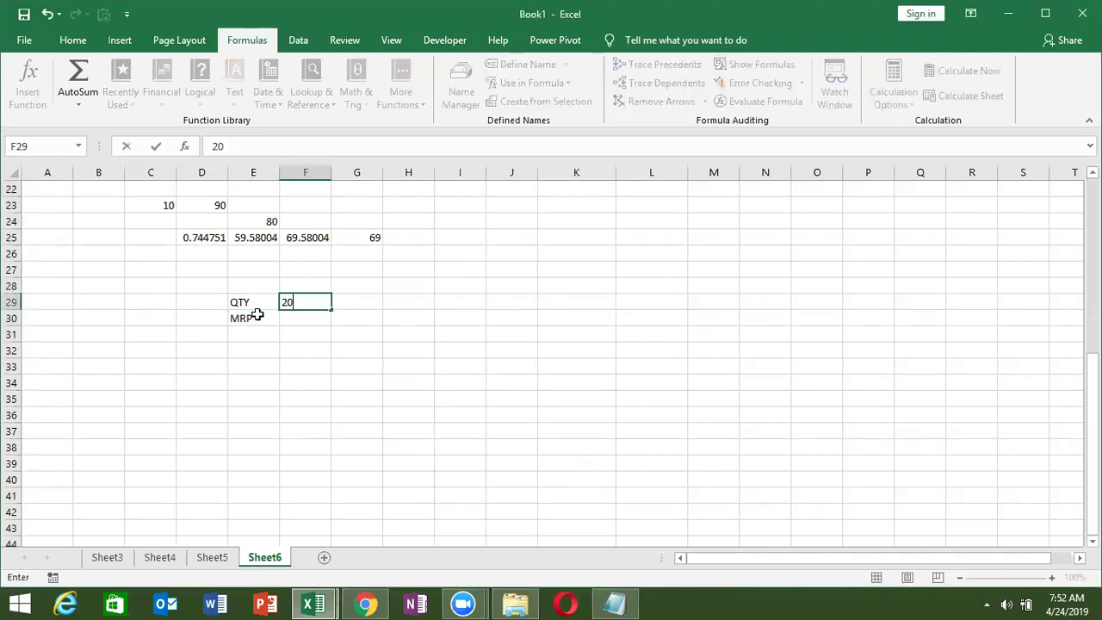
key(Return)
key(Up)
key(Right)
text(30)
key(Right)
text(40)
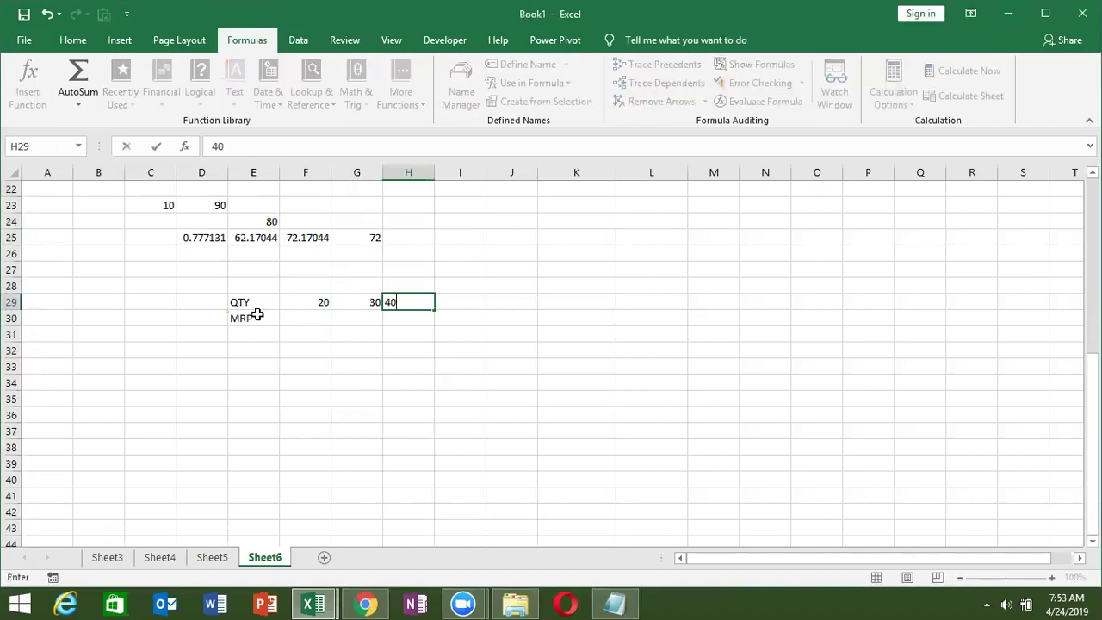
key(Right)
text(60)
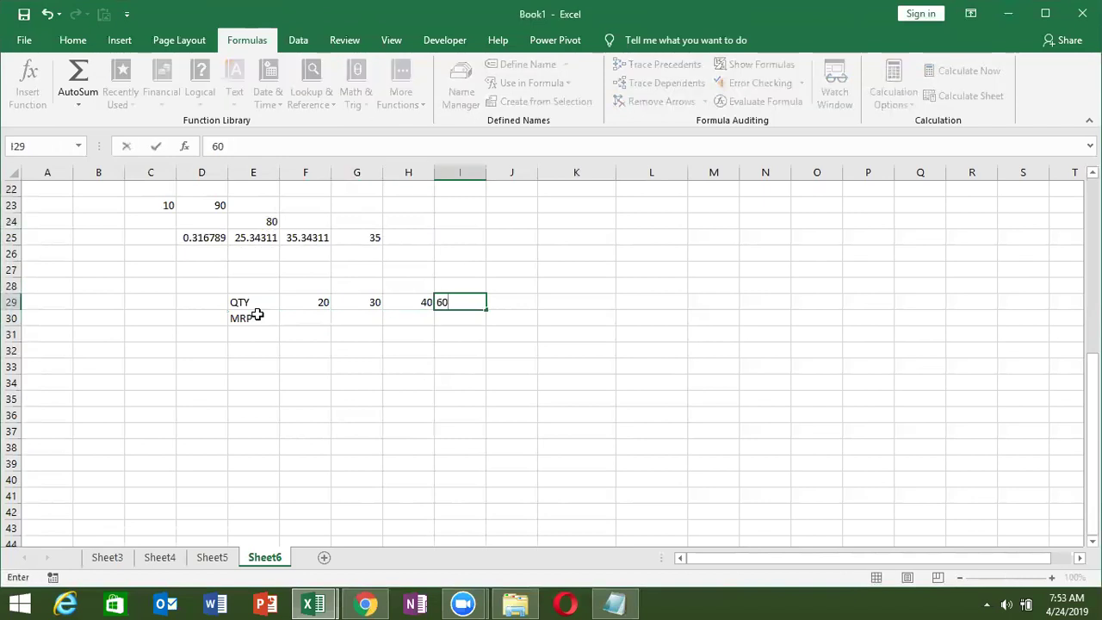
key(Return)
Step: Enter MRP values 45, 87, 124, 145 in F30:I30 and label I31 as AMT
key(Left)
key(Left)
key(Left)
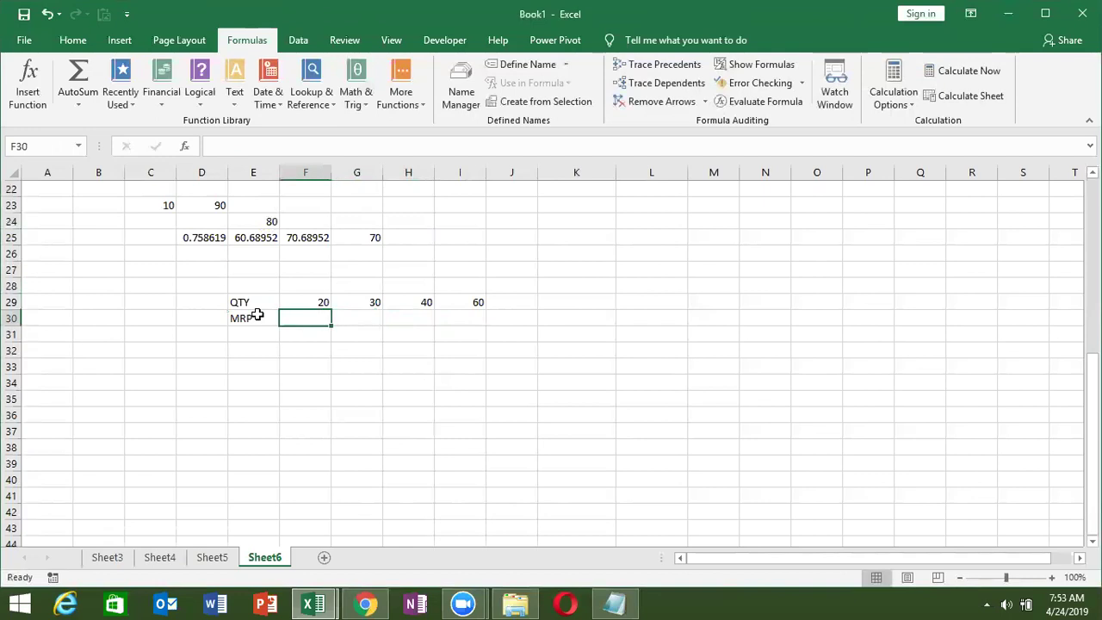
text(45)
key(Right)
text(87)
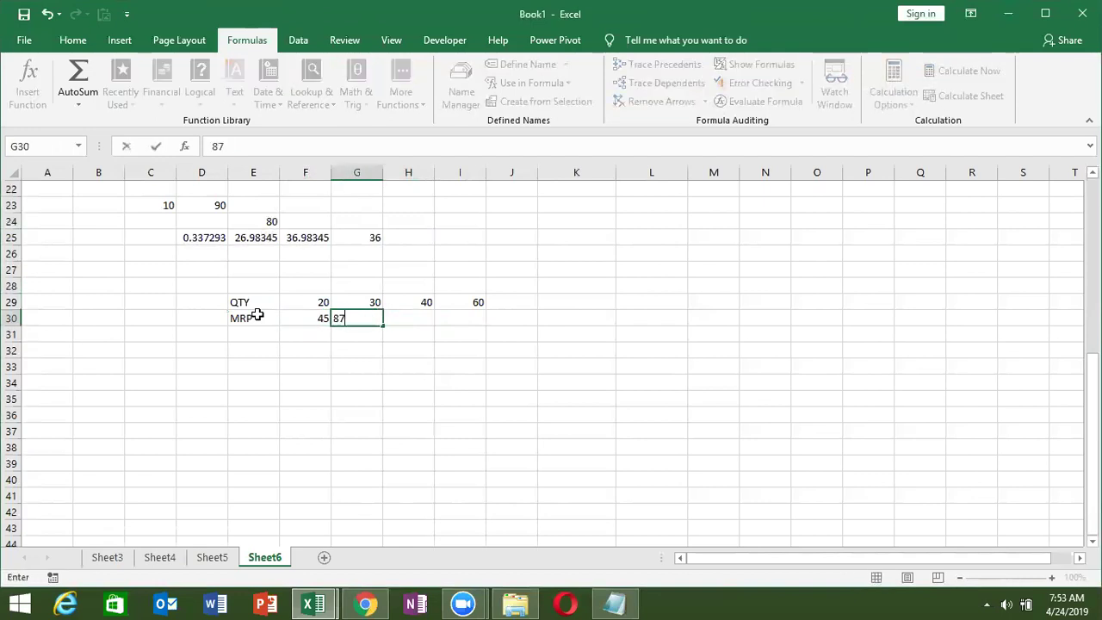
key(Right)
text(124)
key(Right)
text(145)
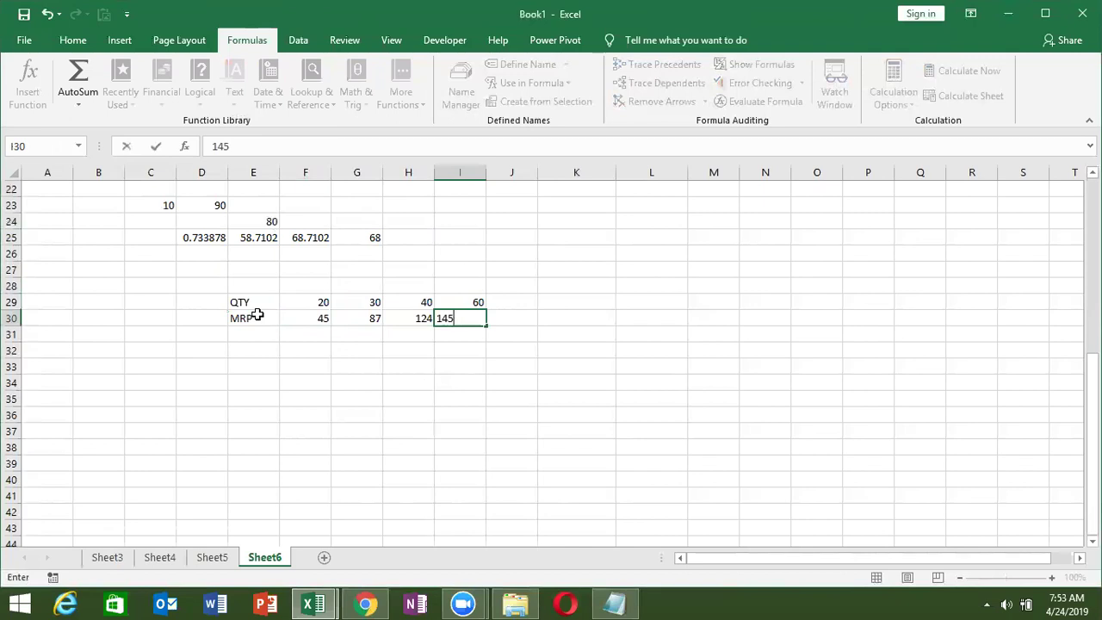
key(Return)
text(AMT)
key(Tab)
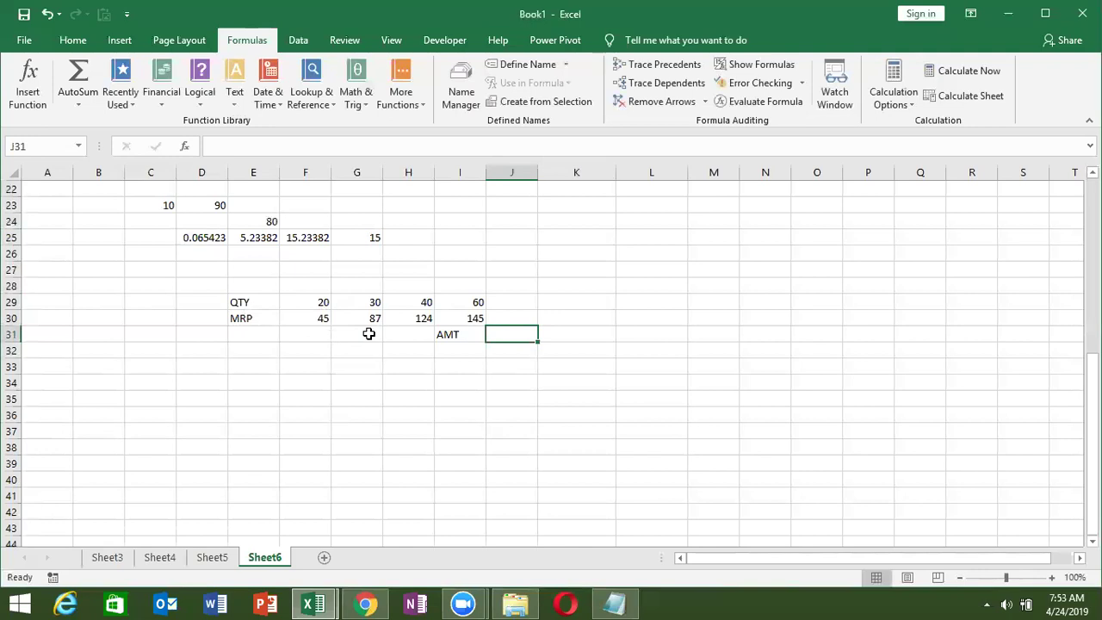
Step: Enter =SUMPRODUCT(F29:I29,F30:I30) in J31 to total QTY×MRP as 17170
text(=SUB)
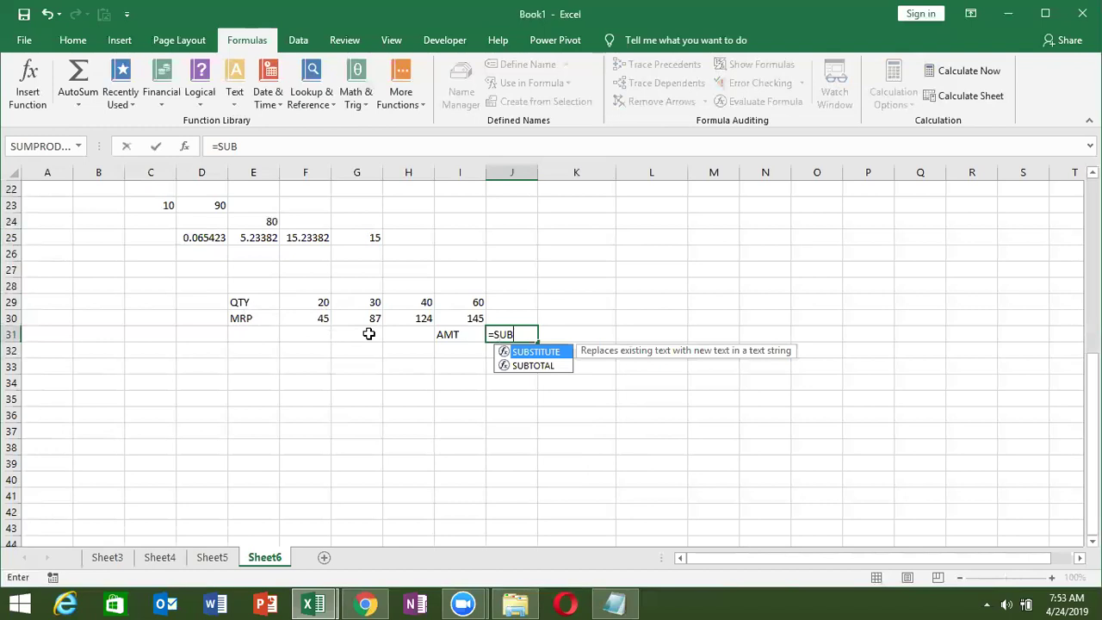
key(BackSpace)
text(M)
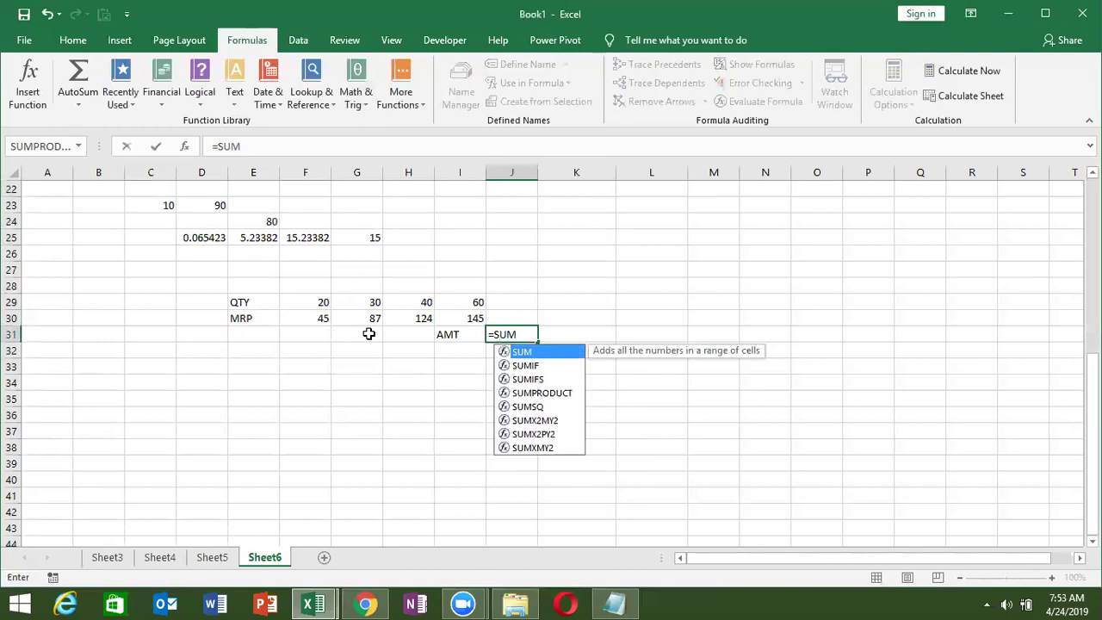
key(Down)
key(Down)
key(Down)
key(Tab)
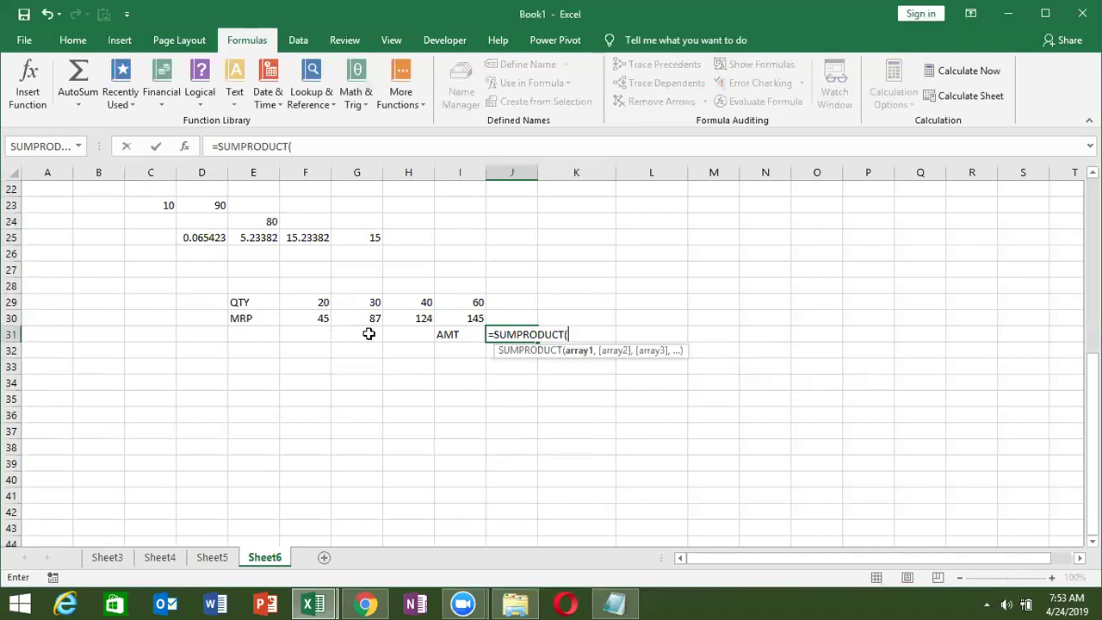
click(314, 304)
drag(314, 304, 462, 299)
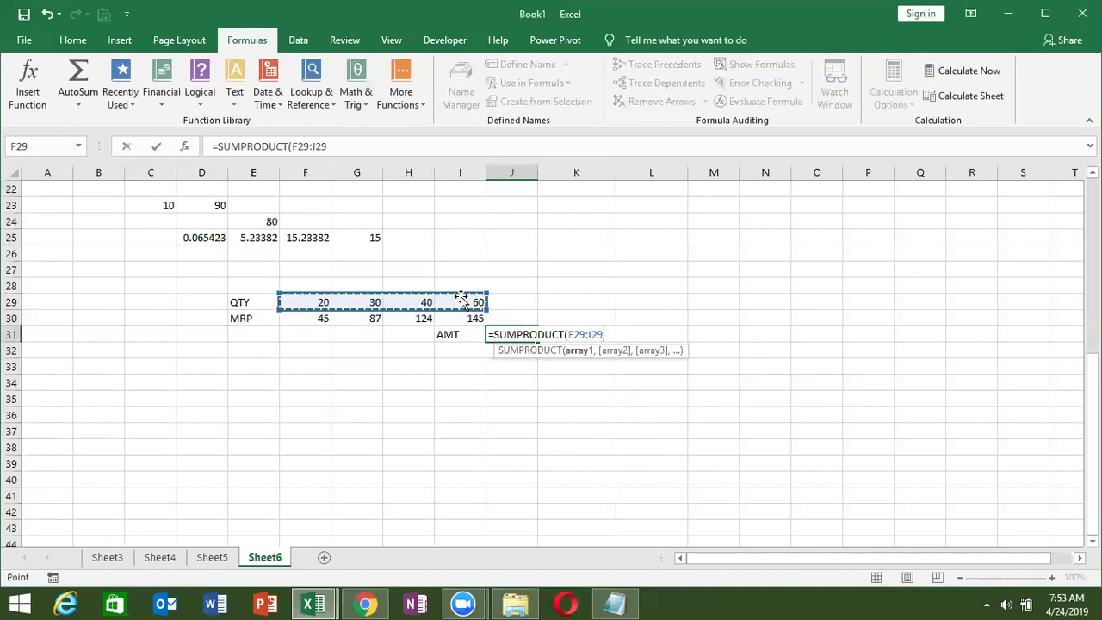
text(,)
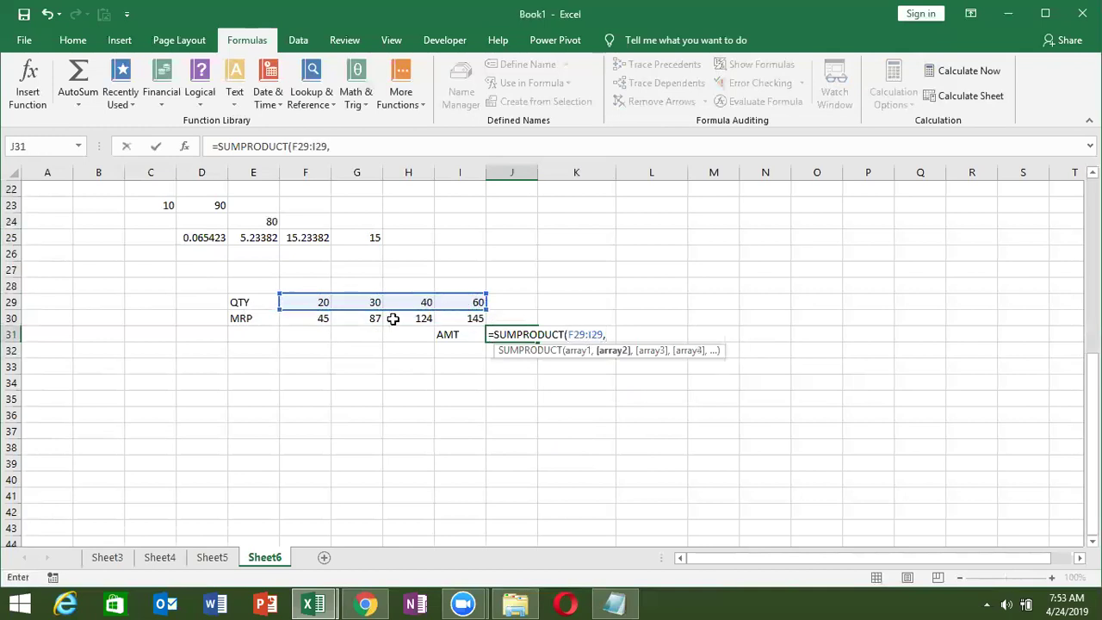
drag(313, 319, 472, 324)
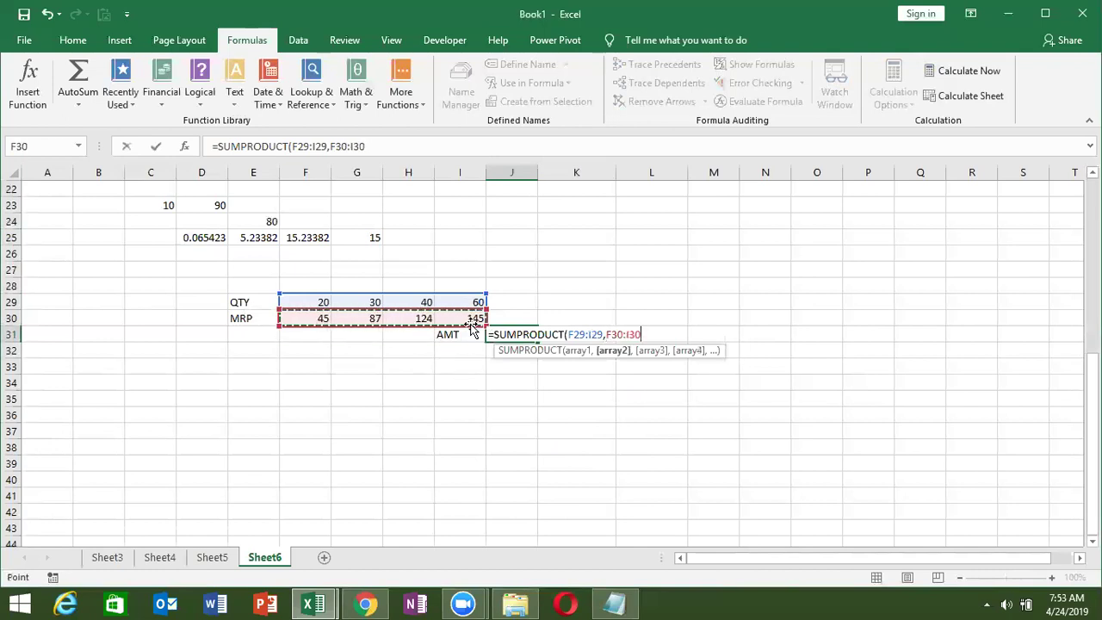
text())
key(Return)
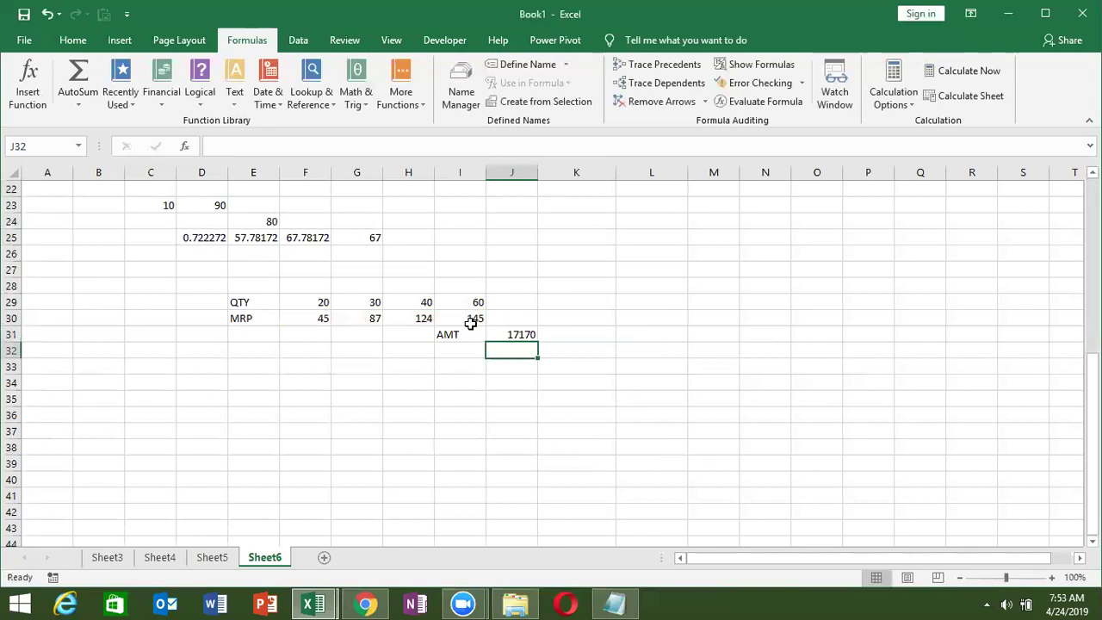
key(Up)
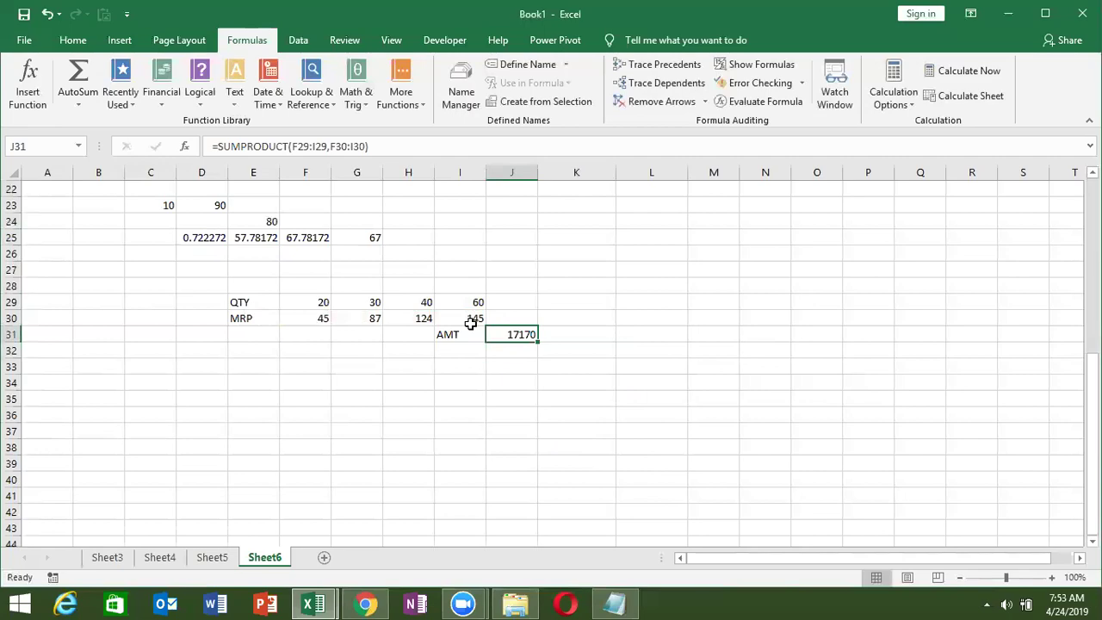
Step: Save the workbook as MATH on the Desktop, then minimise Excel to show the desktop
key(ctrl+s)
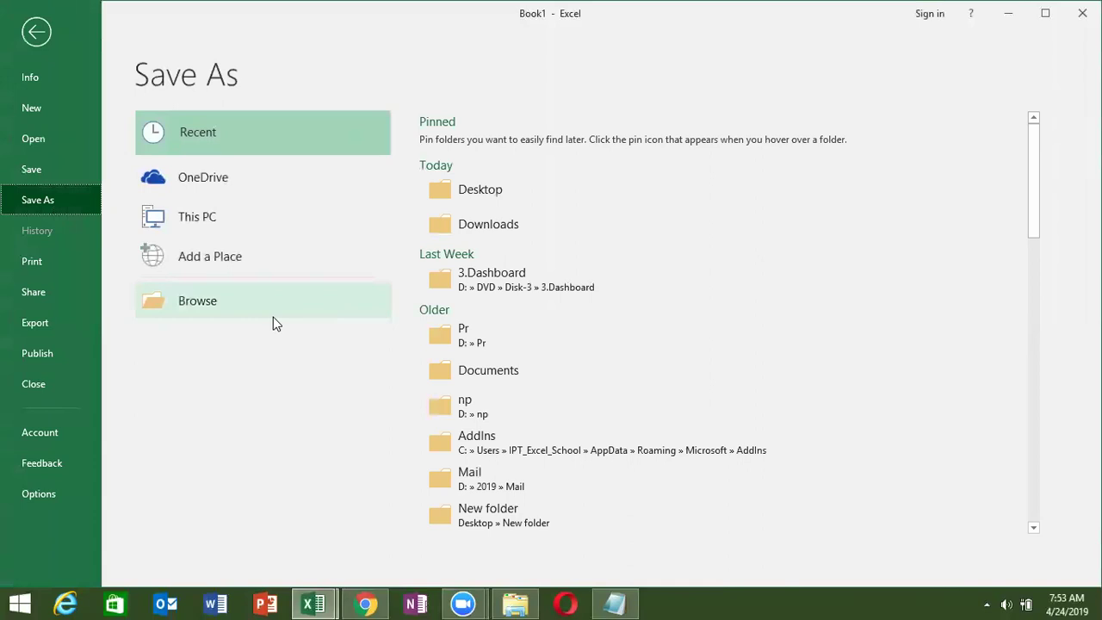
click(488, 200)
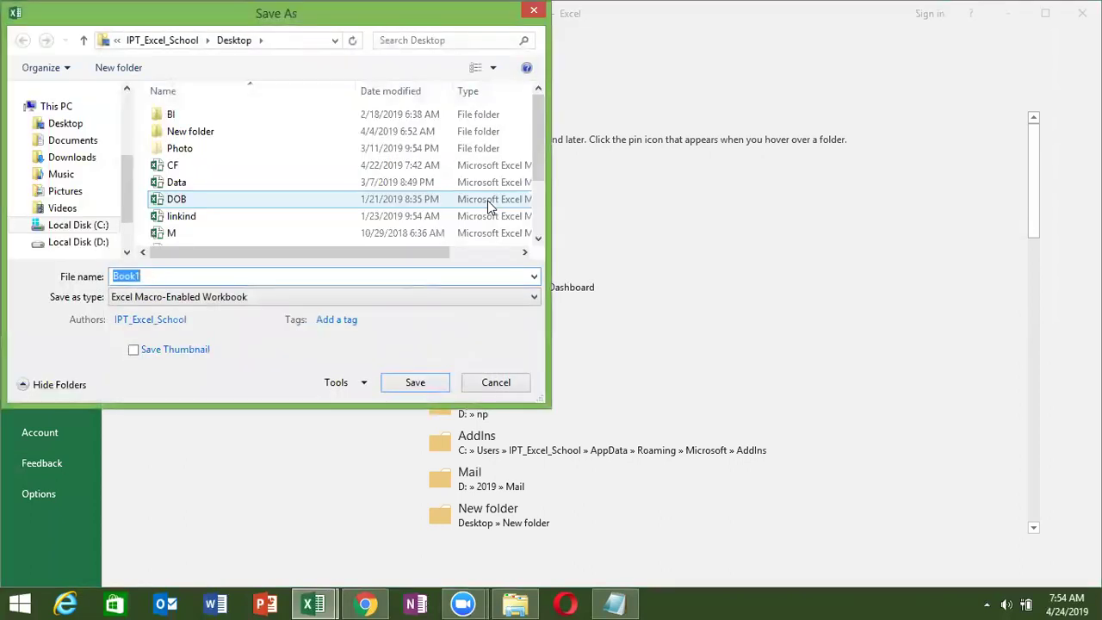
text(MATH)
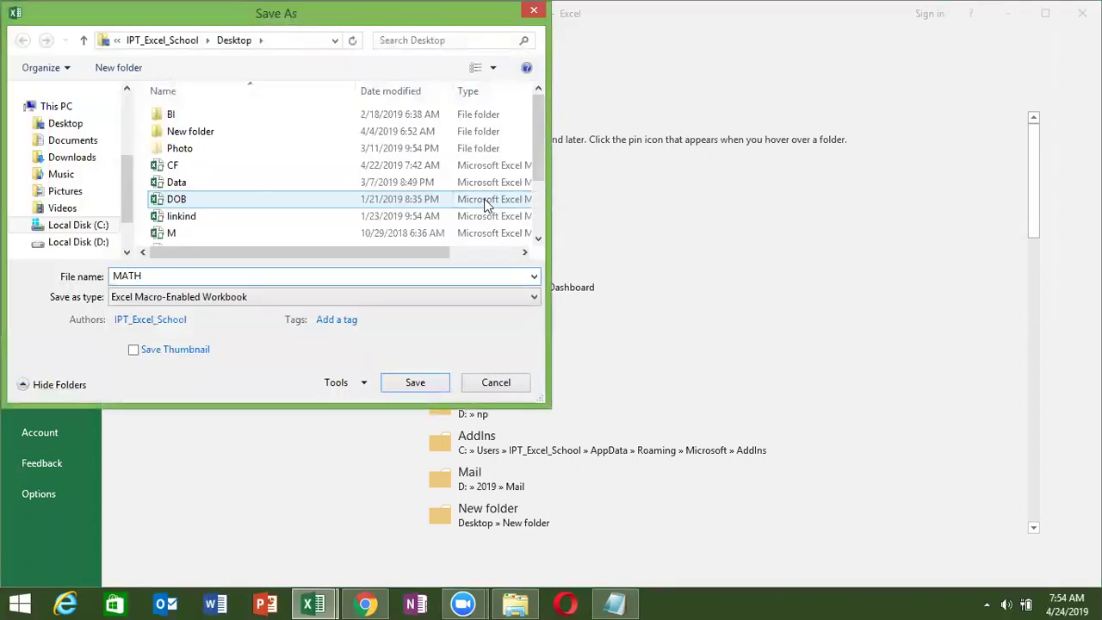
click(68, 140)
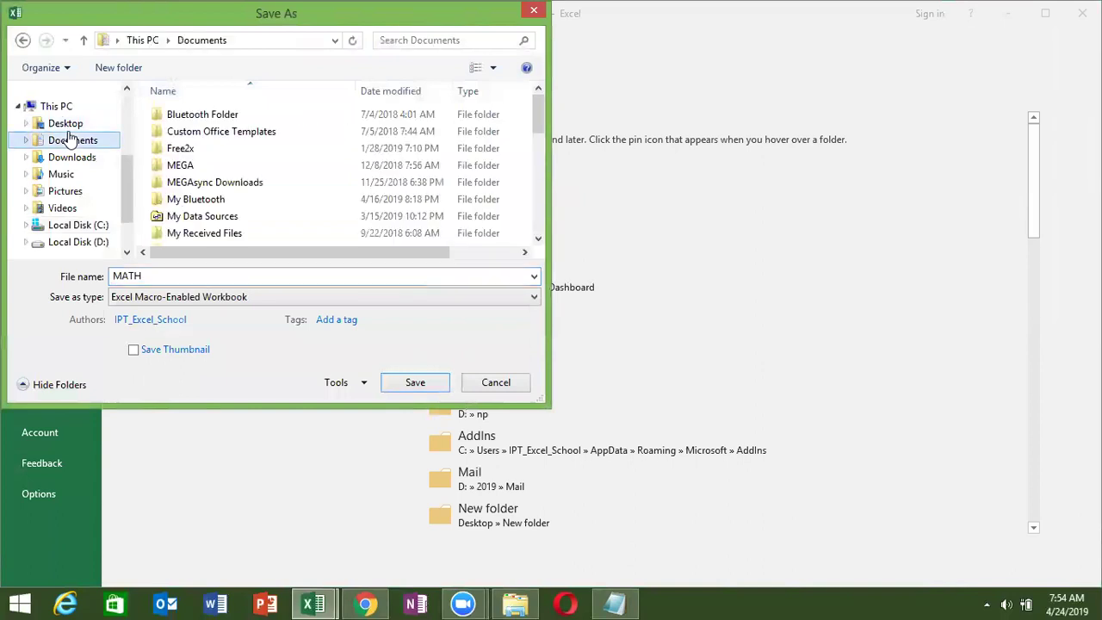
click(68, 125)
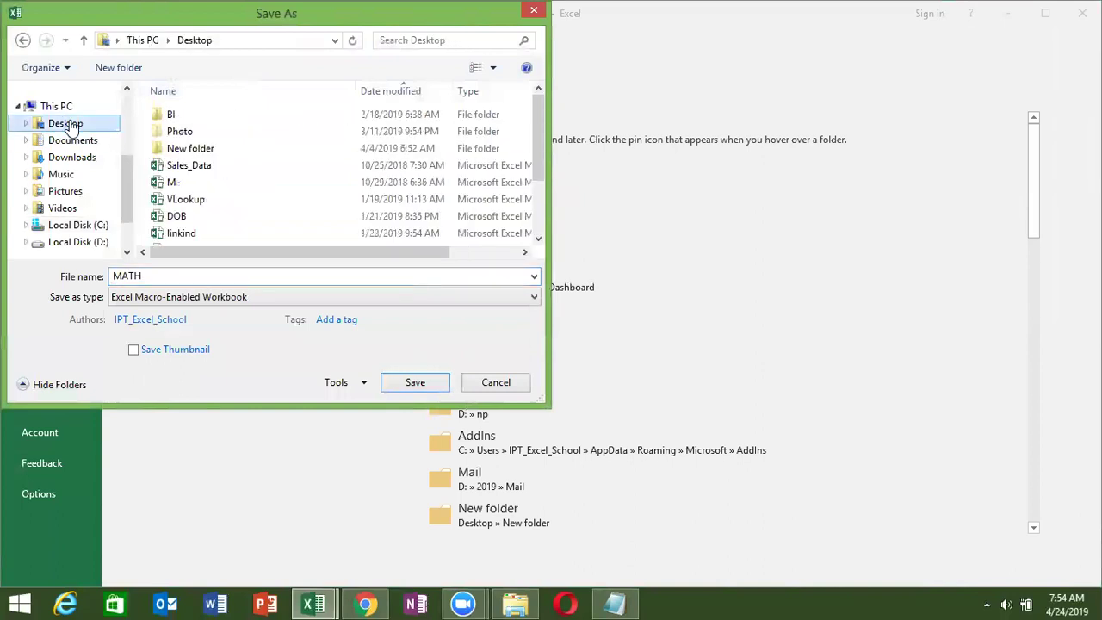
click(410, 382)
key(super+d)
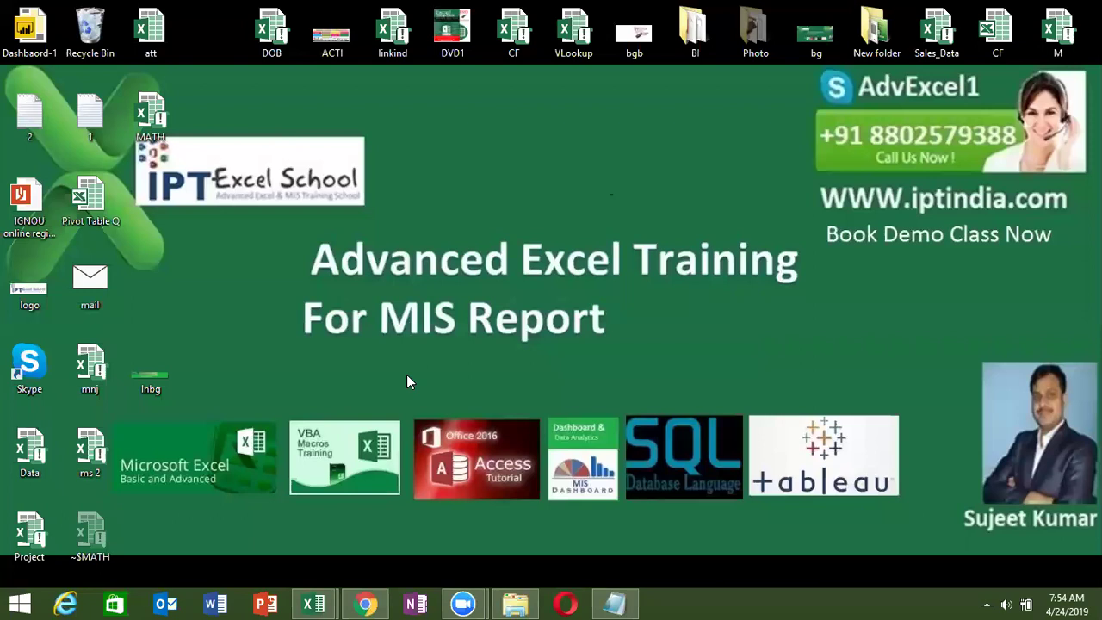
click(653, 105)
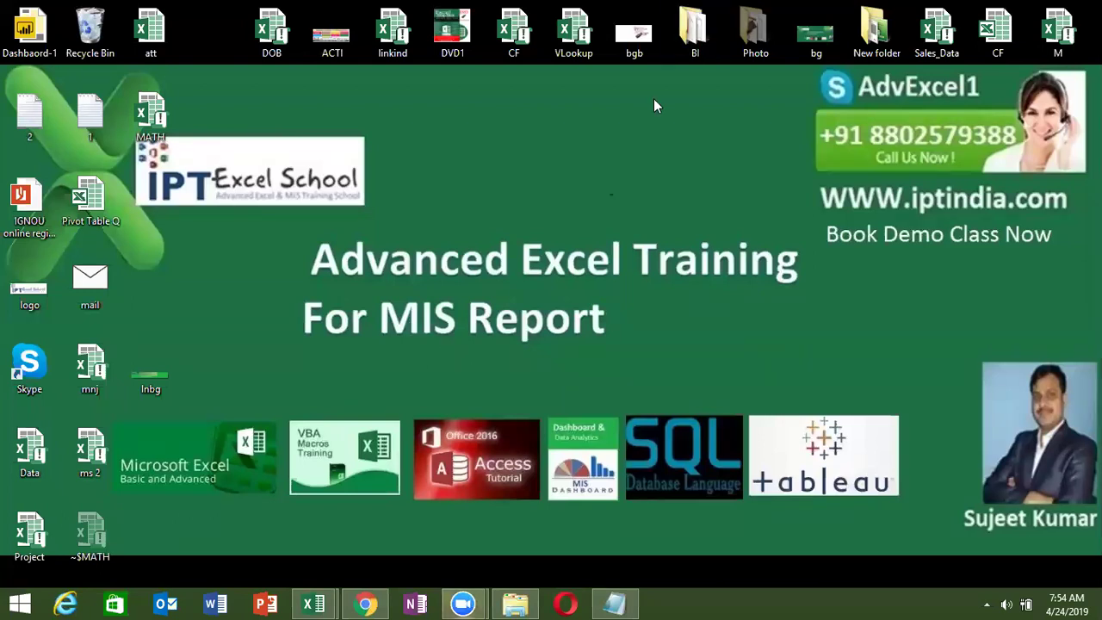